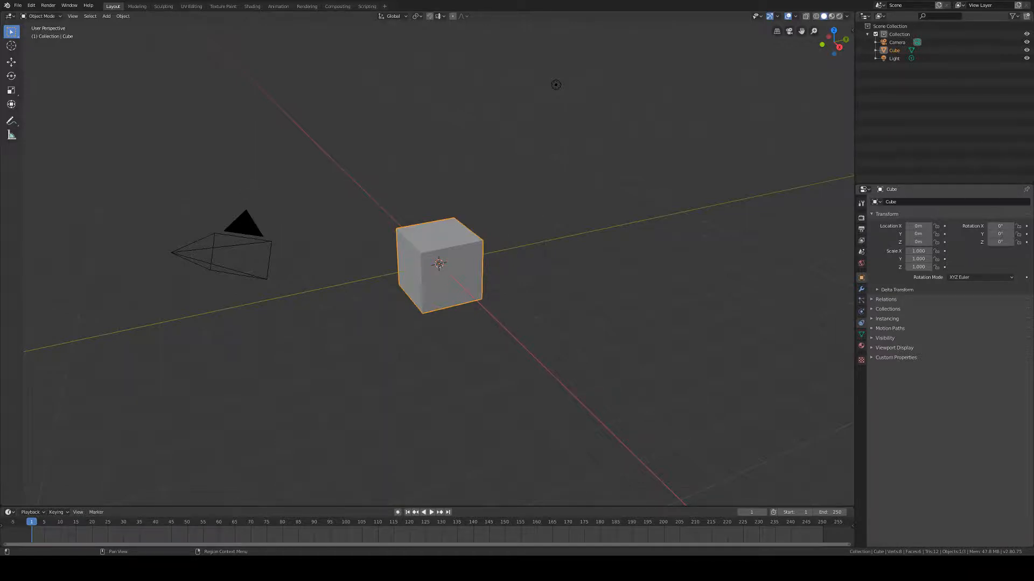
Set the world background colour to use an Environment Texture.
left_click(860, 241)
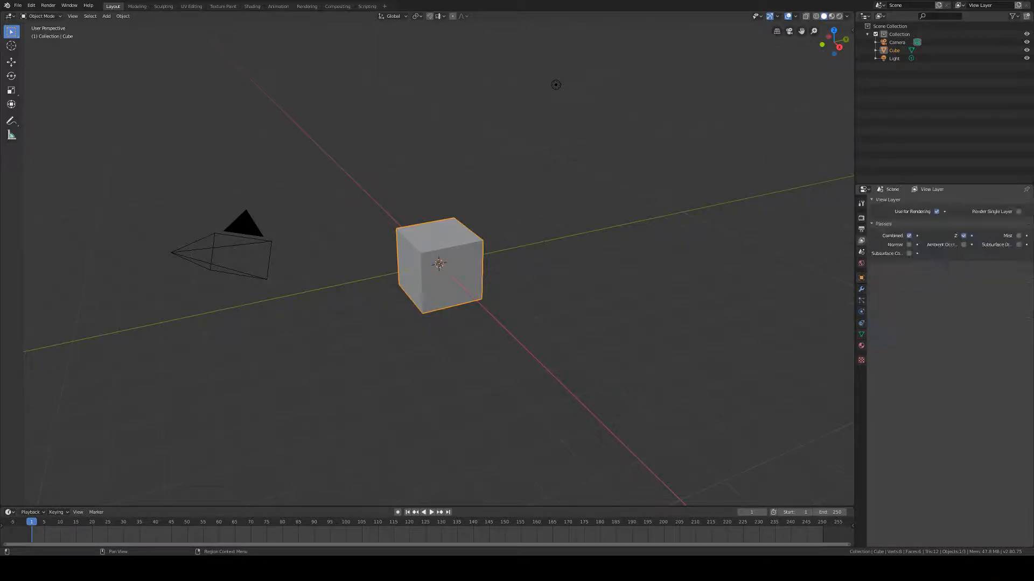
left_click(861, 230)
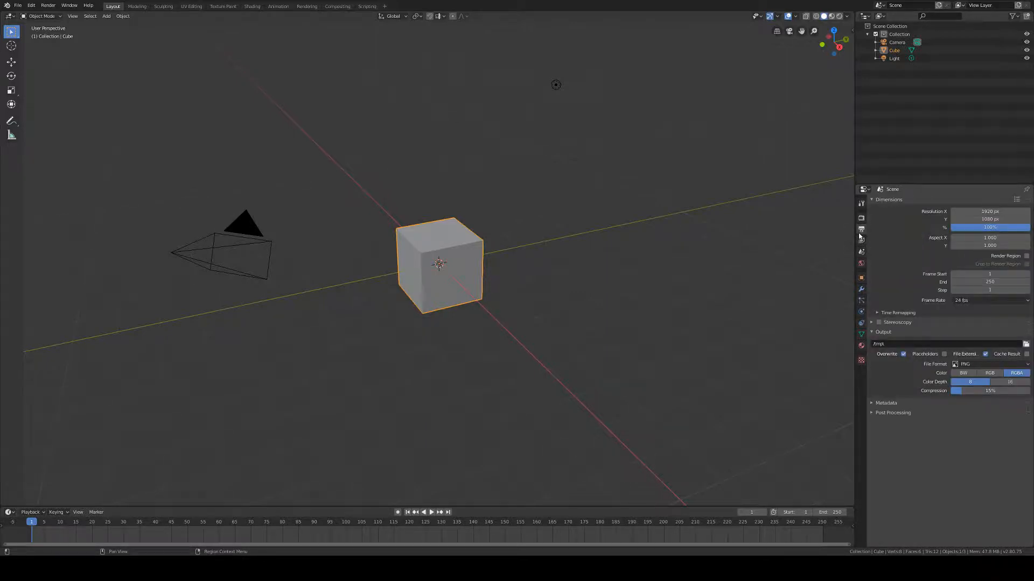
left_click(860, 263)
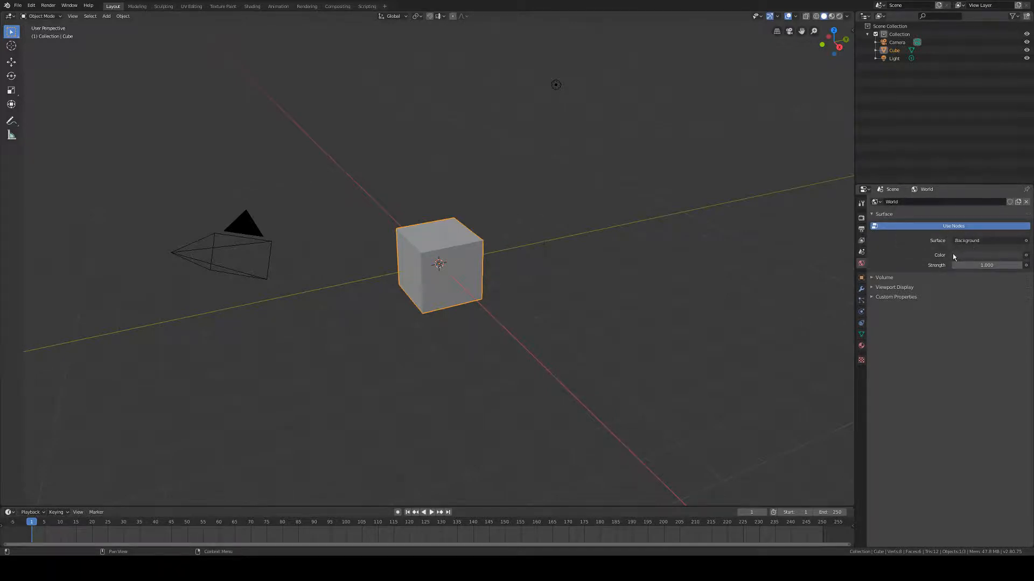
left_click(1026, 256)
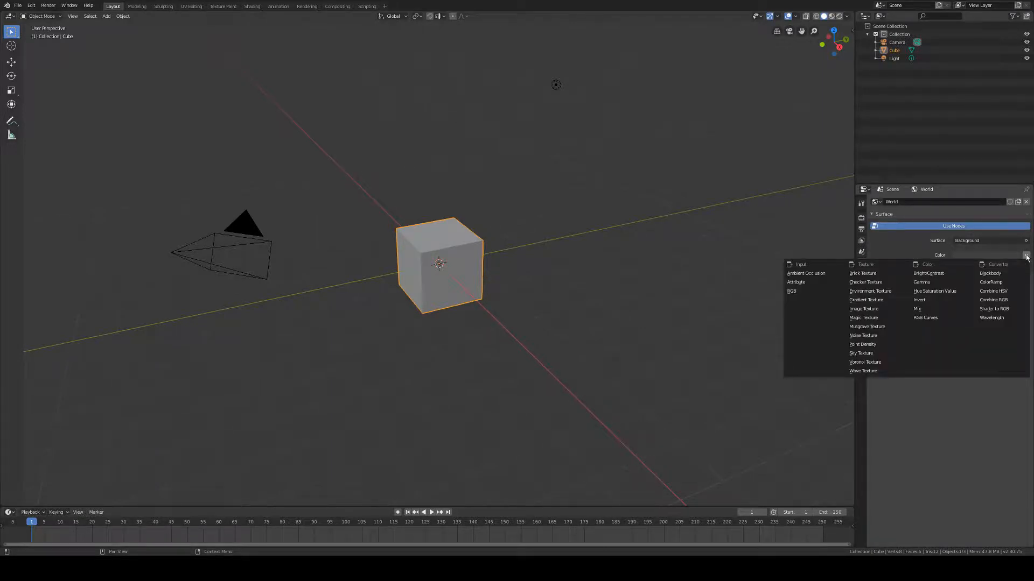
left_click(871, 291)
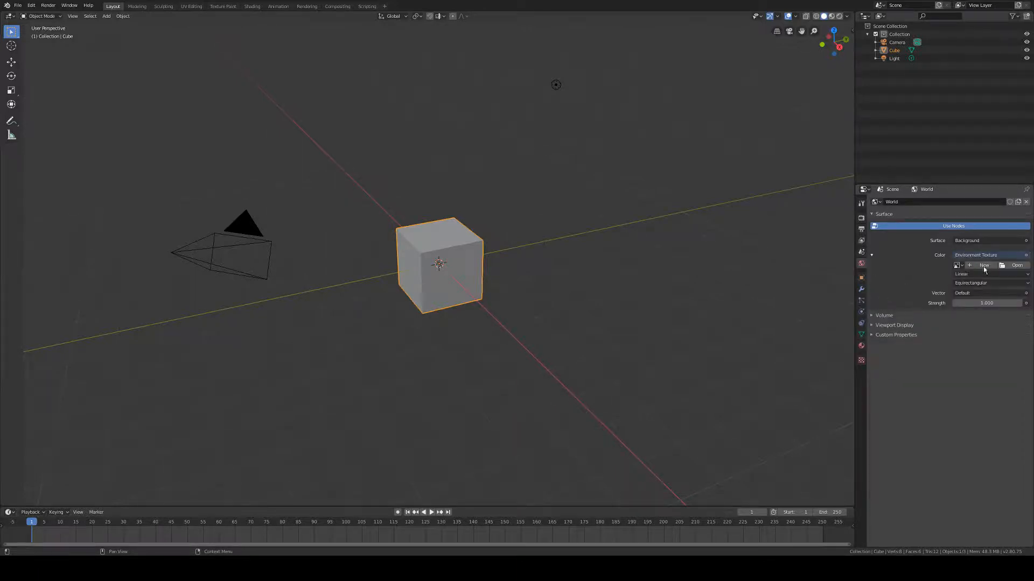
Load cape_hill_4k.hdr from the Downloads folder as the world's environment image.
left_click(1014, 265)
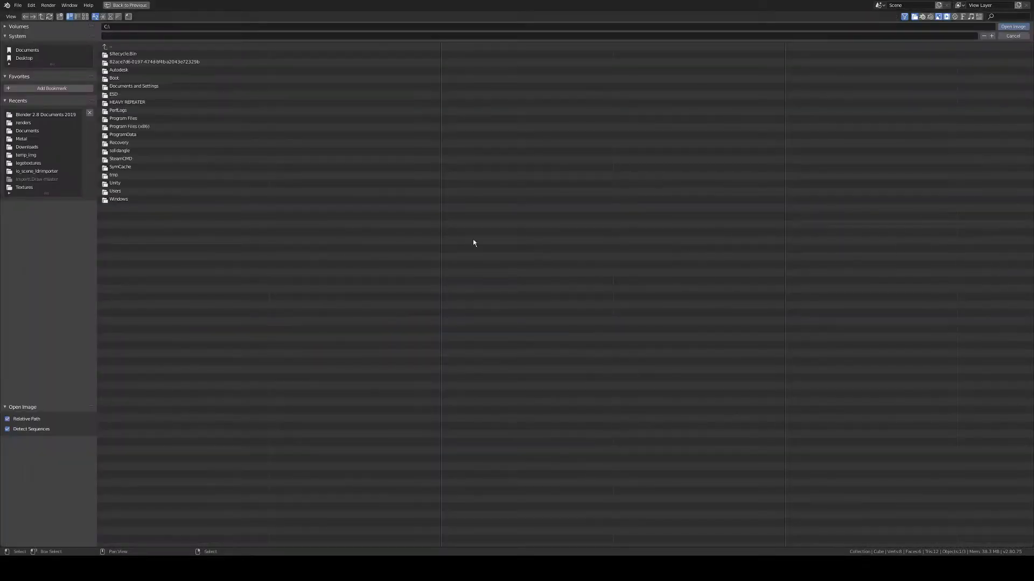
left_click(28, 148)
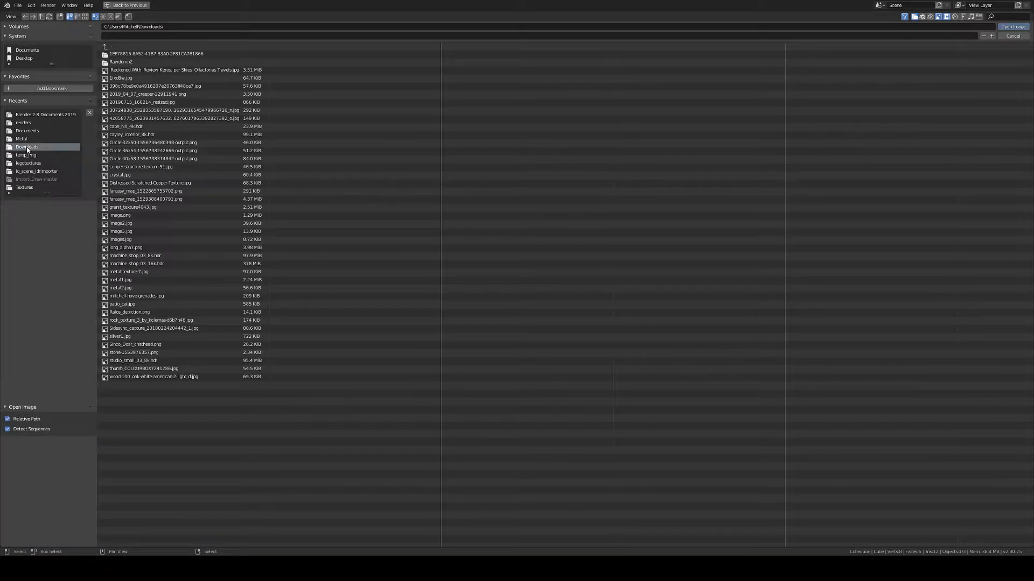
left_click(134, 127)
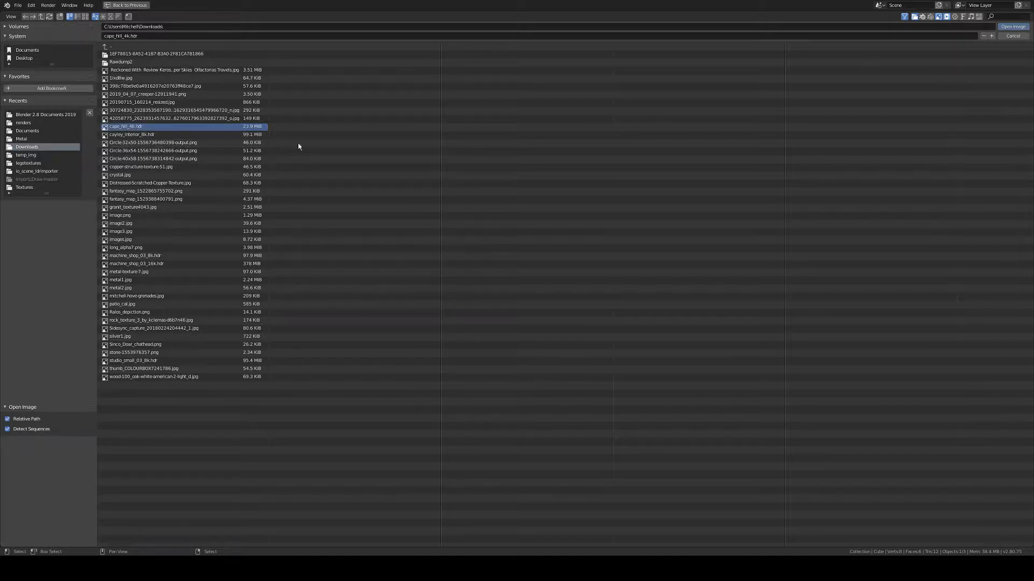
left_click(1012, 27)
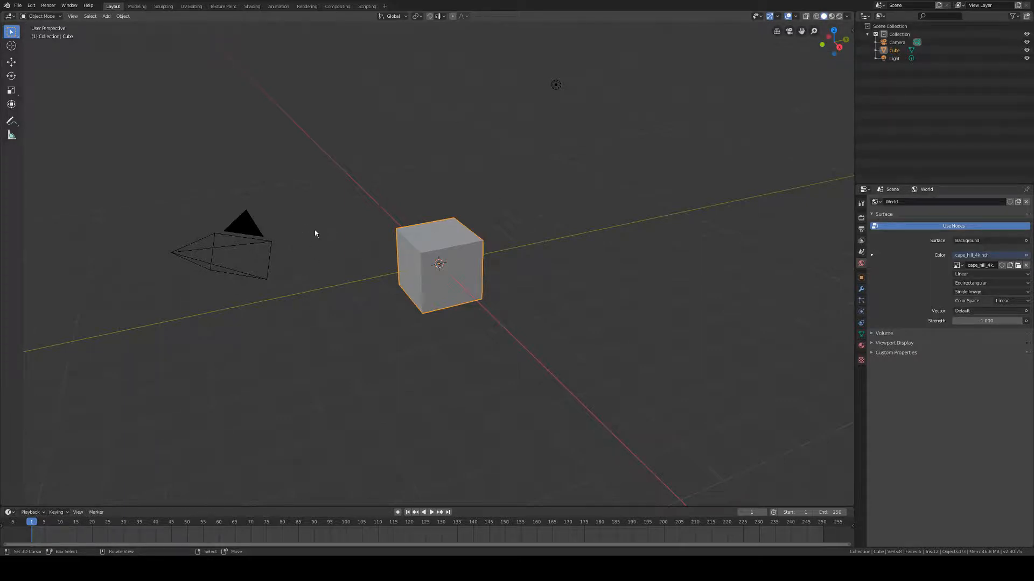
Look through the camera in rendered shading and view the cube against the environment background.
key("KP_0")
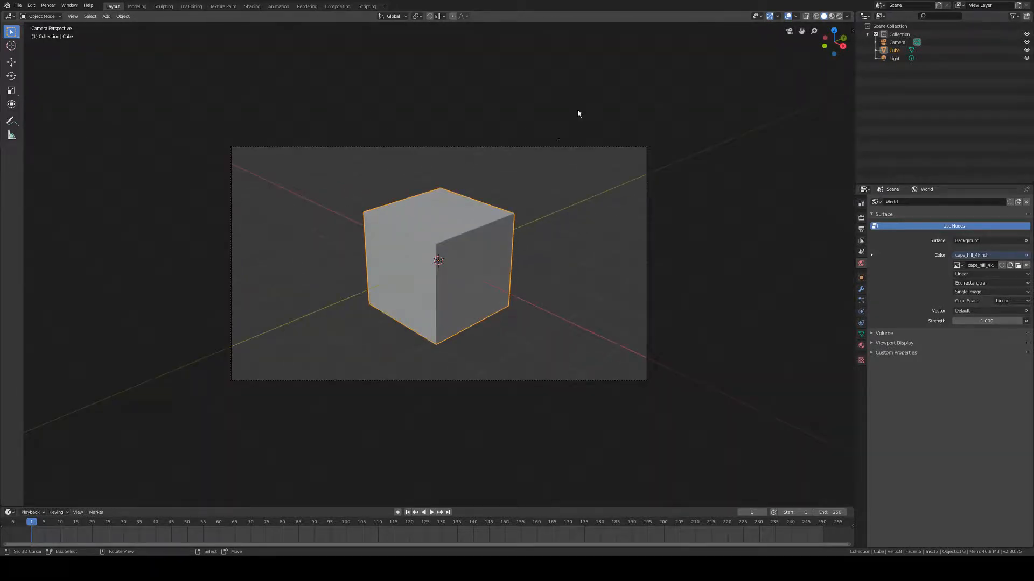
left_click(839, 16)
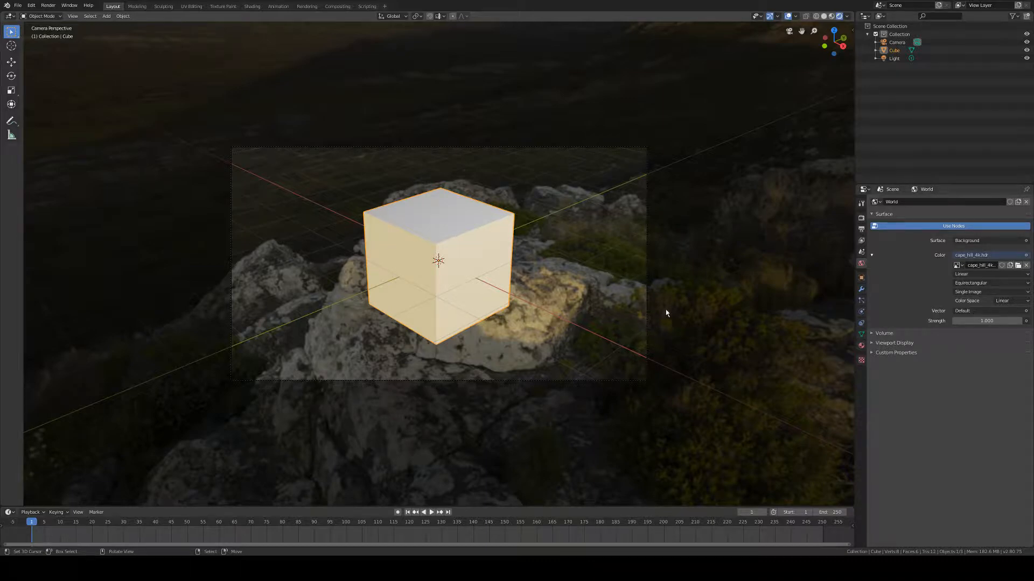
middle_click_drag(666, 313, 639, 306)
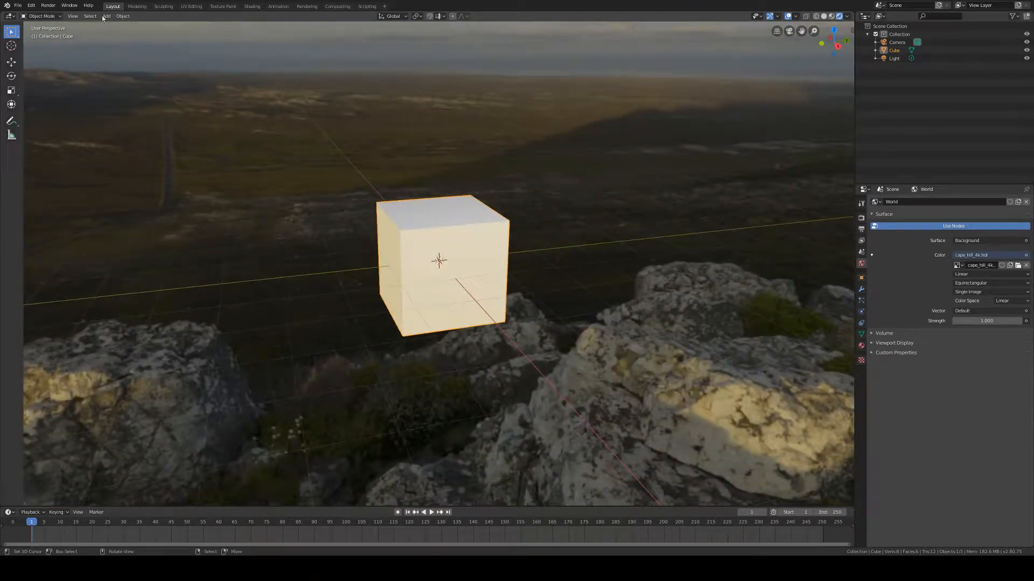
Switch the viewport to orthographic projection, inspect the cube, and return to perspective projection.
left_click(77, 16)
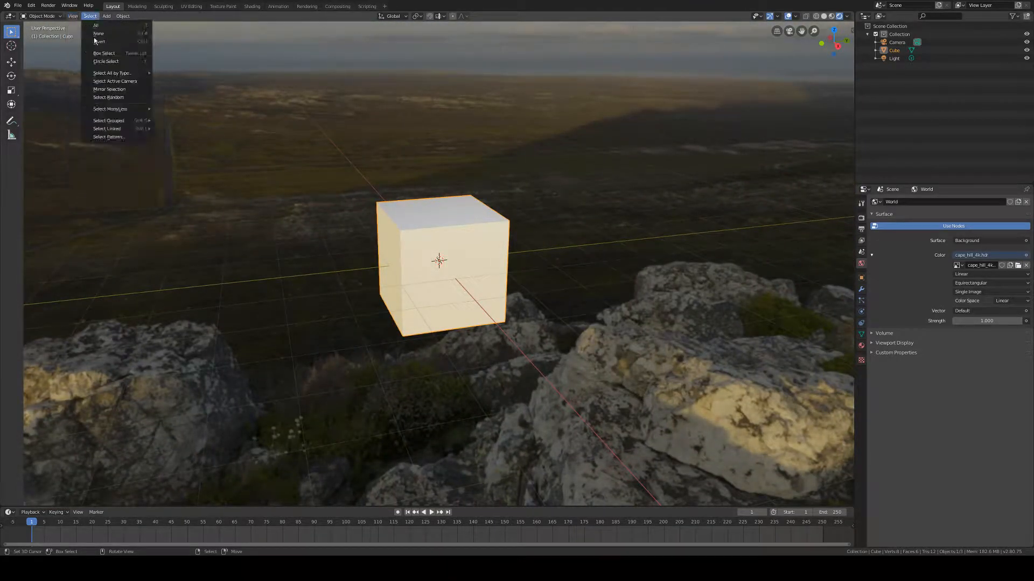
left_click(98, 79)
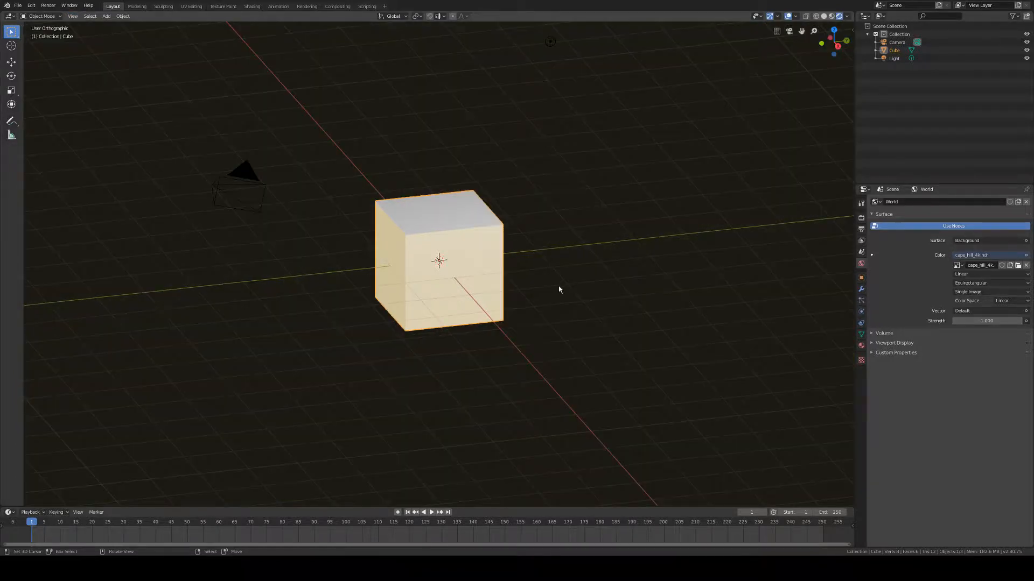
middle_click_drag(559, 290, 610, 291)
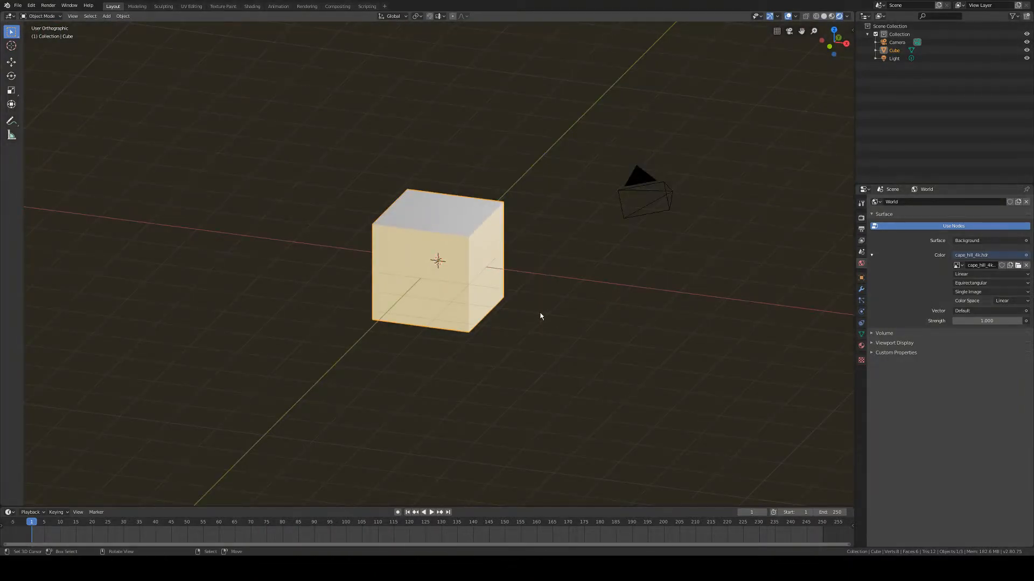
middle_click_drag(552, 313, 460, 256)
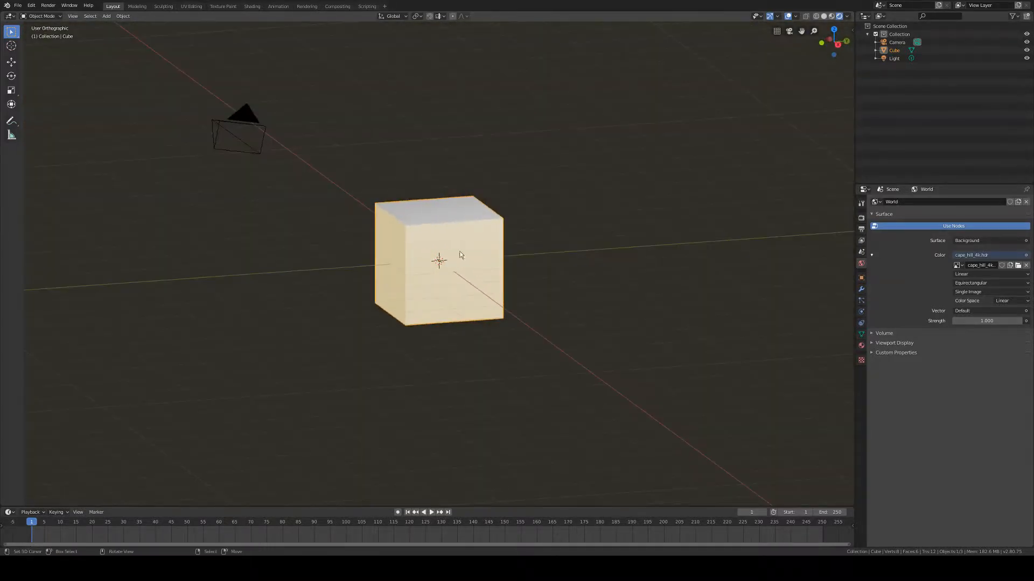
left_click(73, 16)
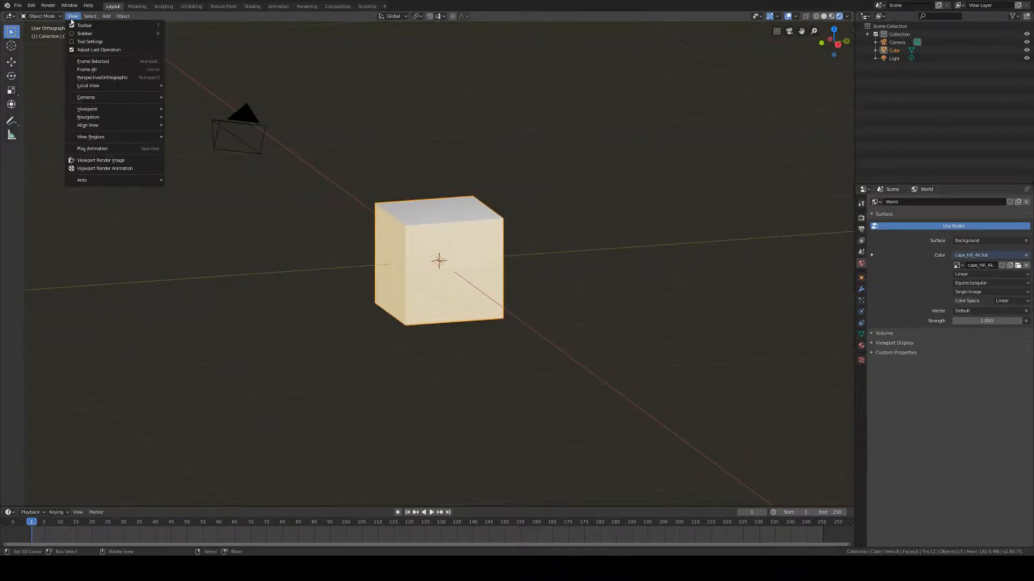
left_click(105, 78)
middle_click_drag(517, 269, 370, 282)
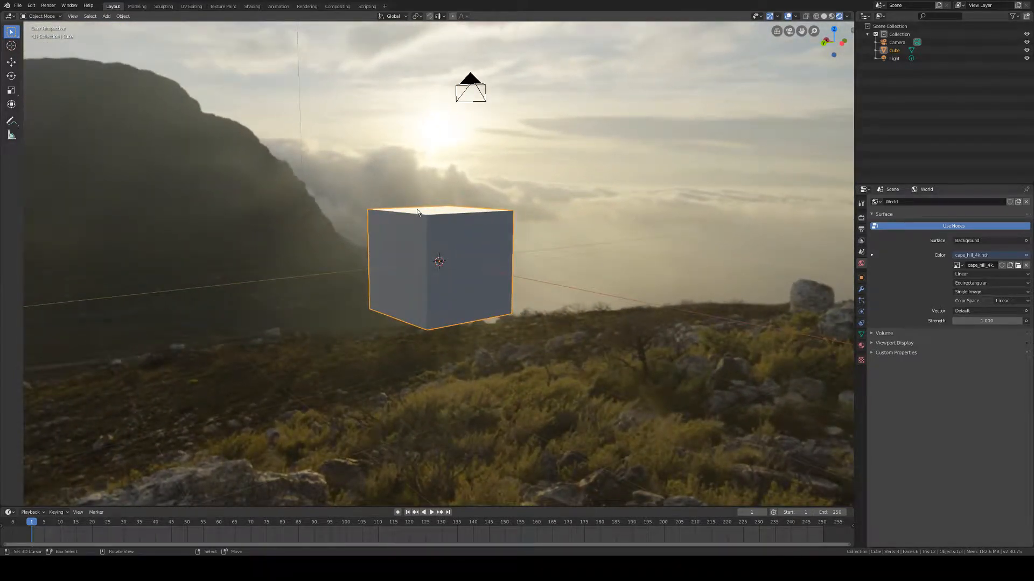
middle_click_drag(416, 210, 502, 228)
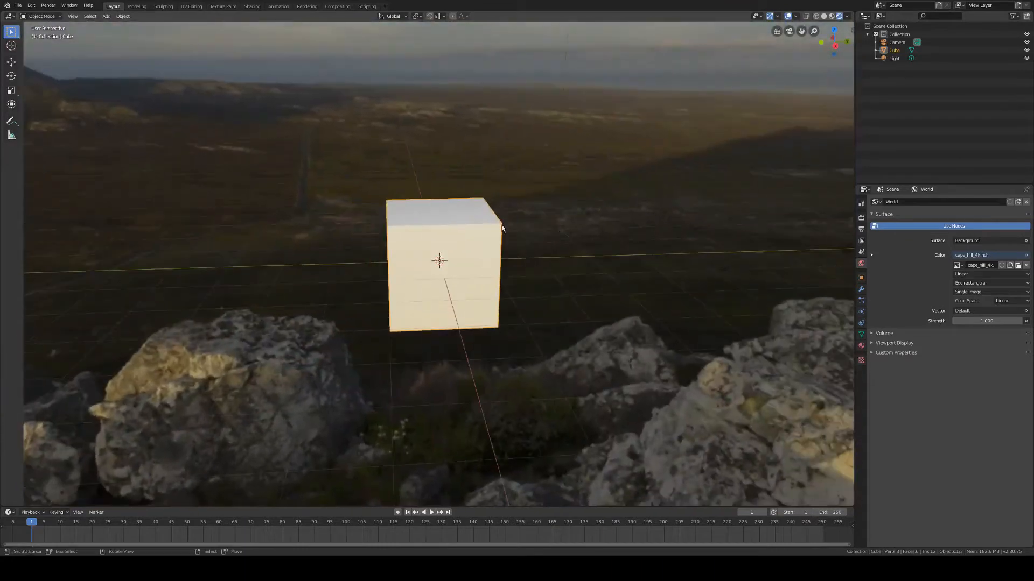
Delete the Light object from the scene.
left_click(894, 59)
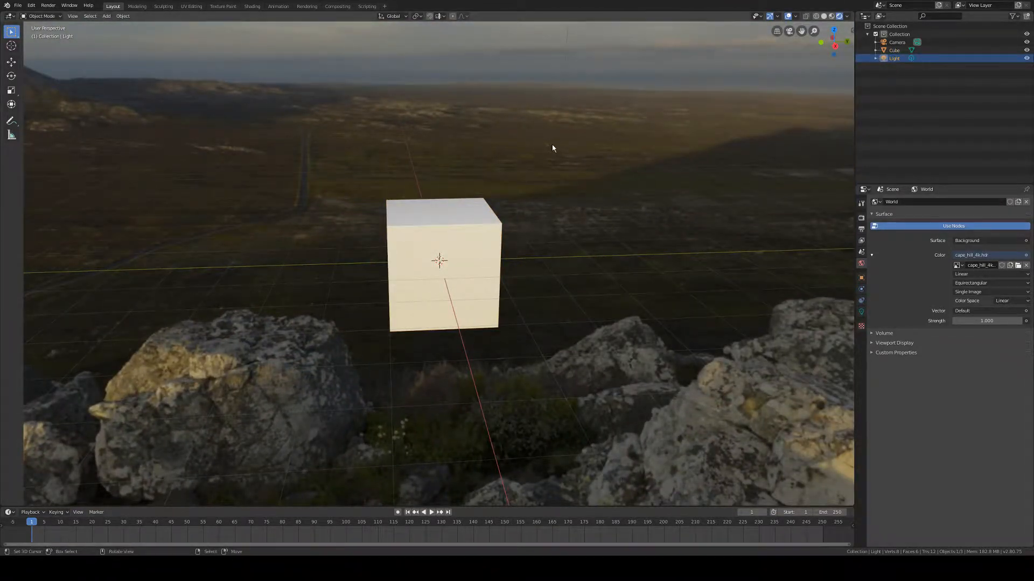
key("Delete")
middle_click_drag(607, 195, 463, 191)
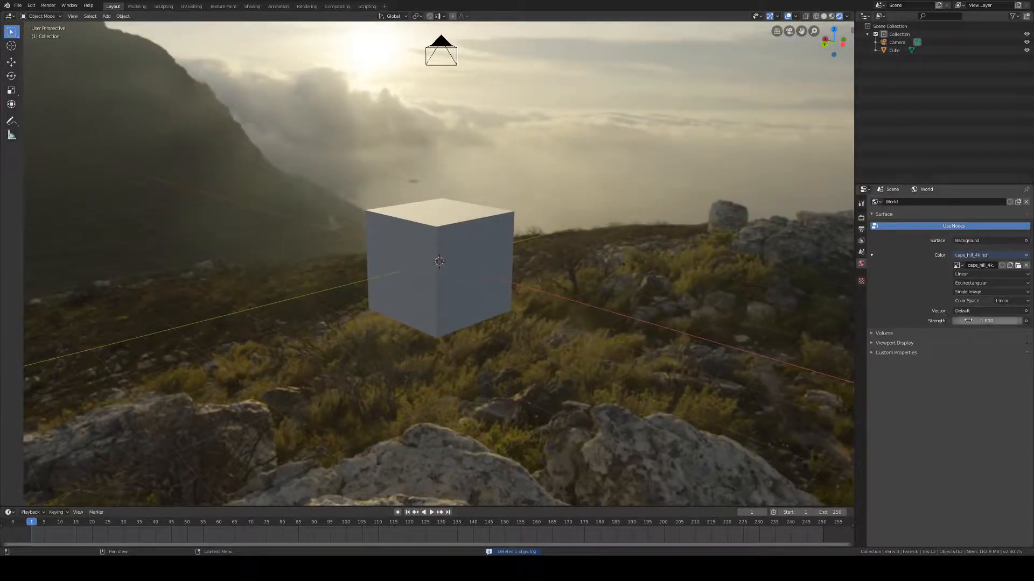
Try a lower world background strength and set it back to 1.
mouse_move(967, 320)
left_mouse_down()
mouse_move(1025, 321)
mouse_move(958, 321)
mouse_move(984, 321)
left_mouse_up()
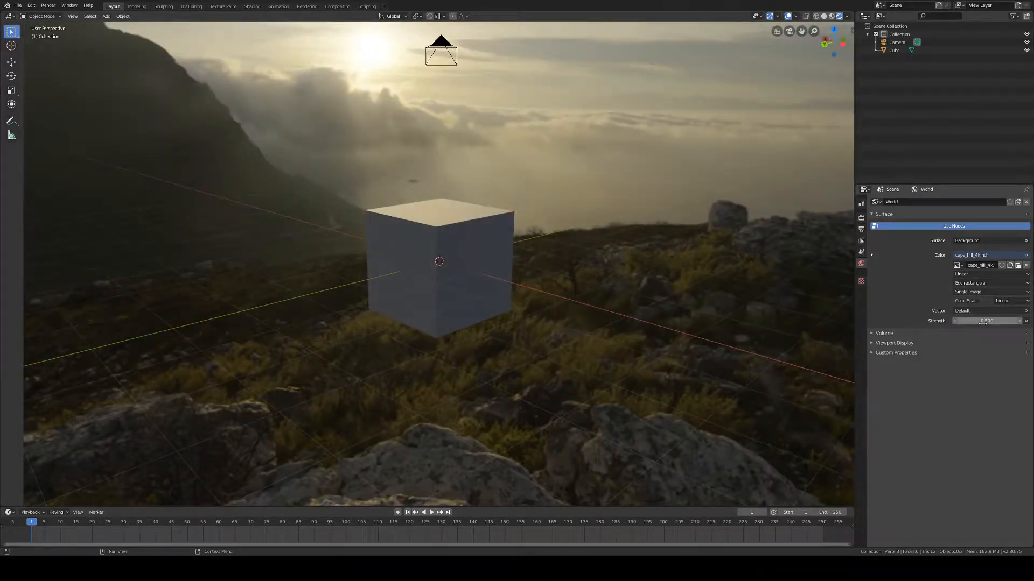
left_click(983, 321)
type("1")
key("Return")
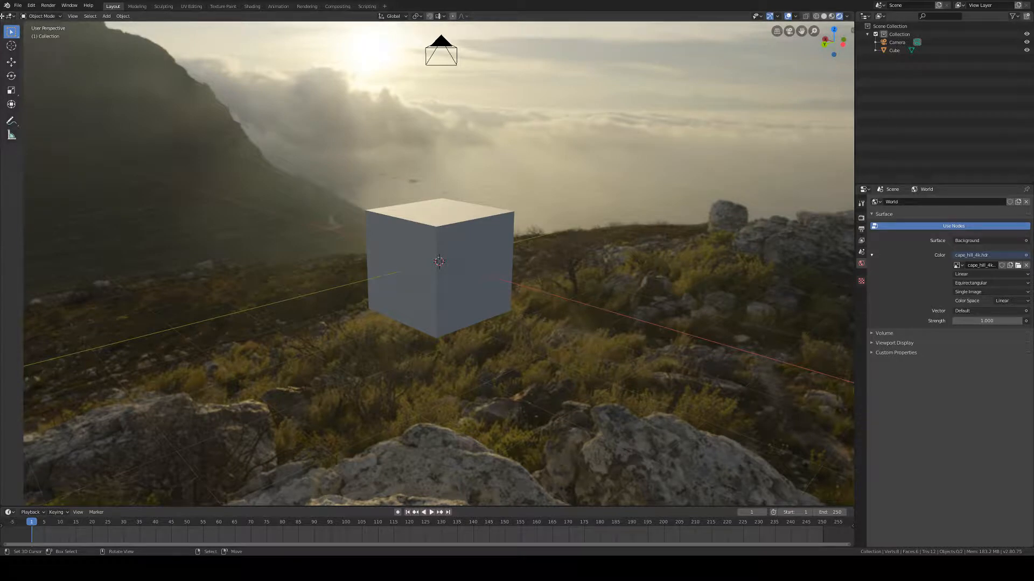
Split the 3D viewport into two areas, make the new one a Shader Editor, and select the cube.
left_click_drag(3, 16, 390, 35)
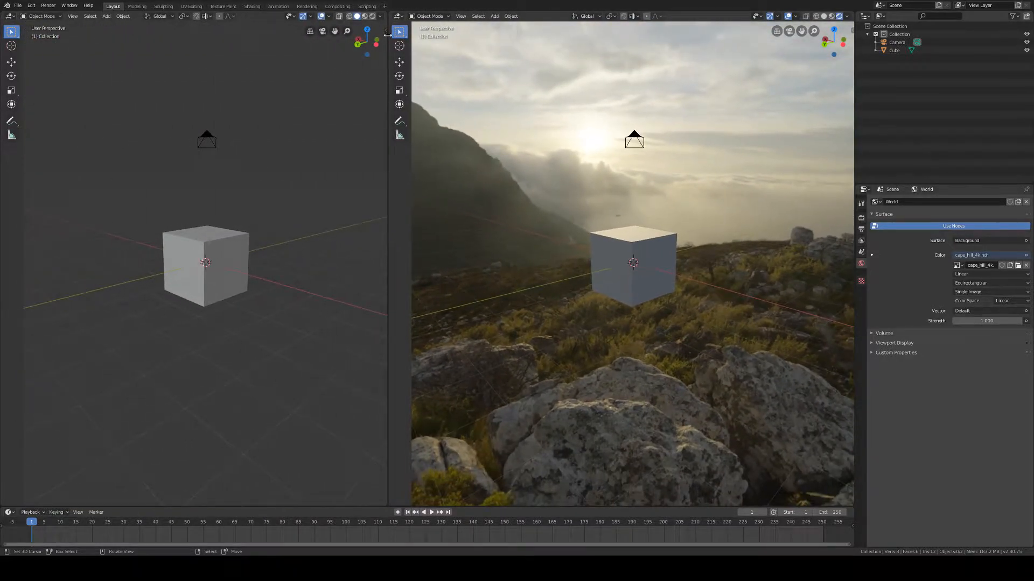
left_click(10, 16)
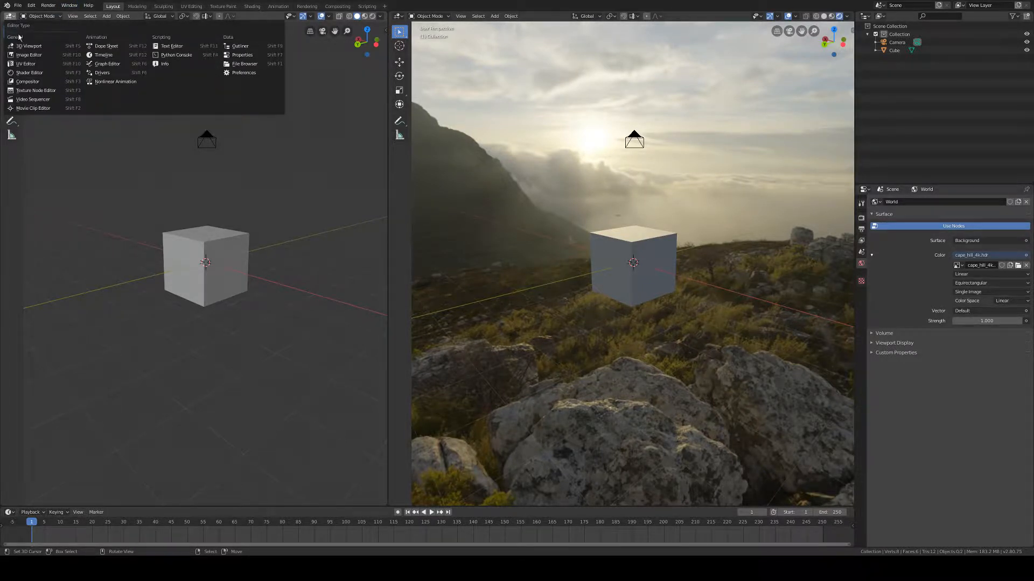
left_click(29, 72)
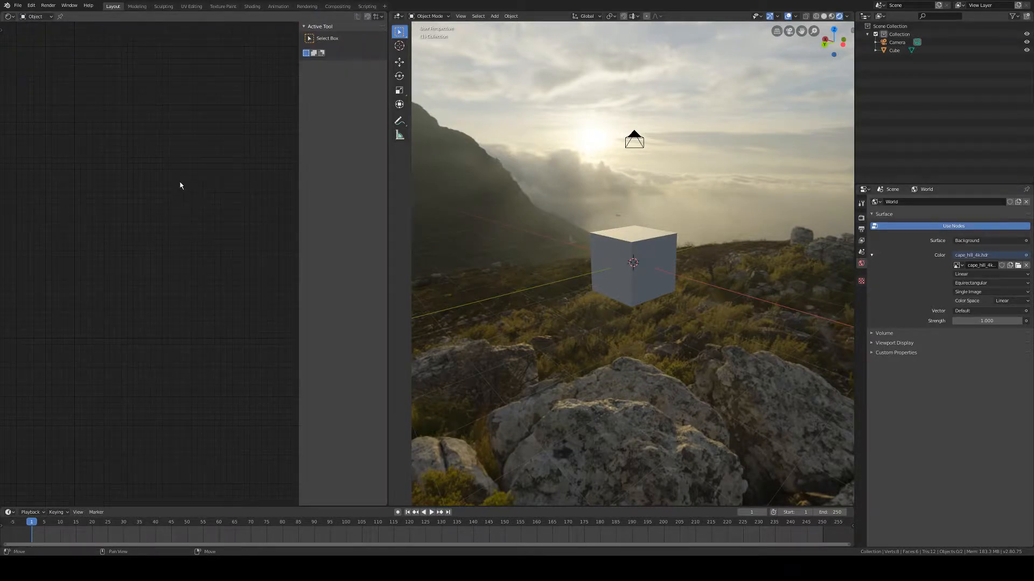
left_click(651, 252)
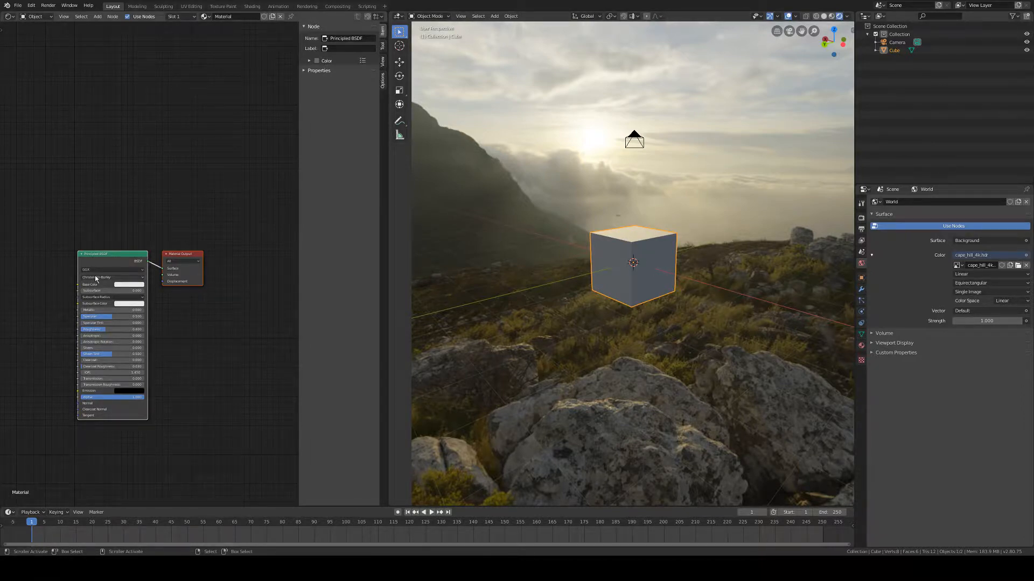
Show the cube's material properties and reposition the Principled BSDF and Material Output nodes.
left_click_drag(101, 254, 91, 260)
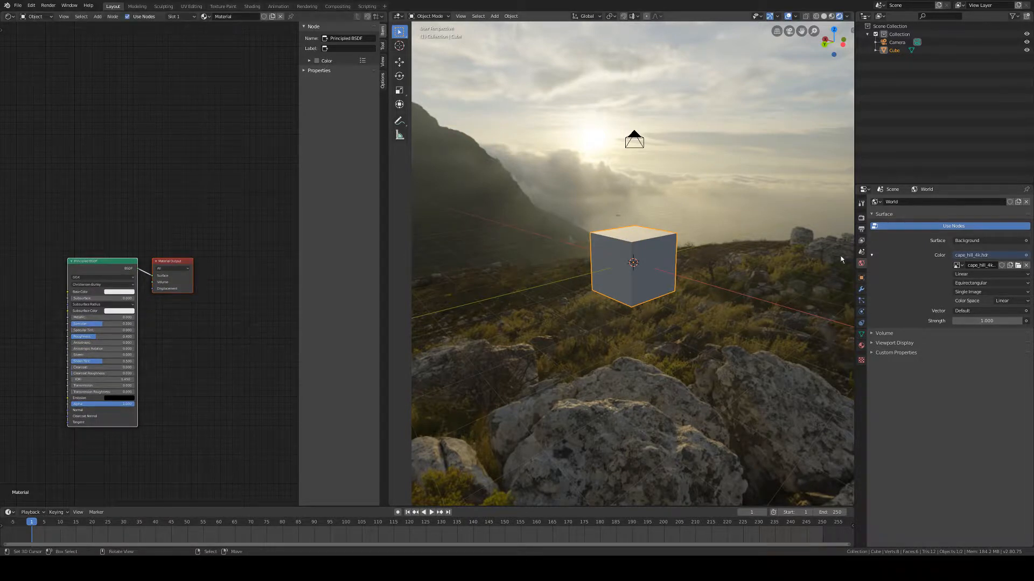
left_click(861, 345)
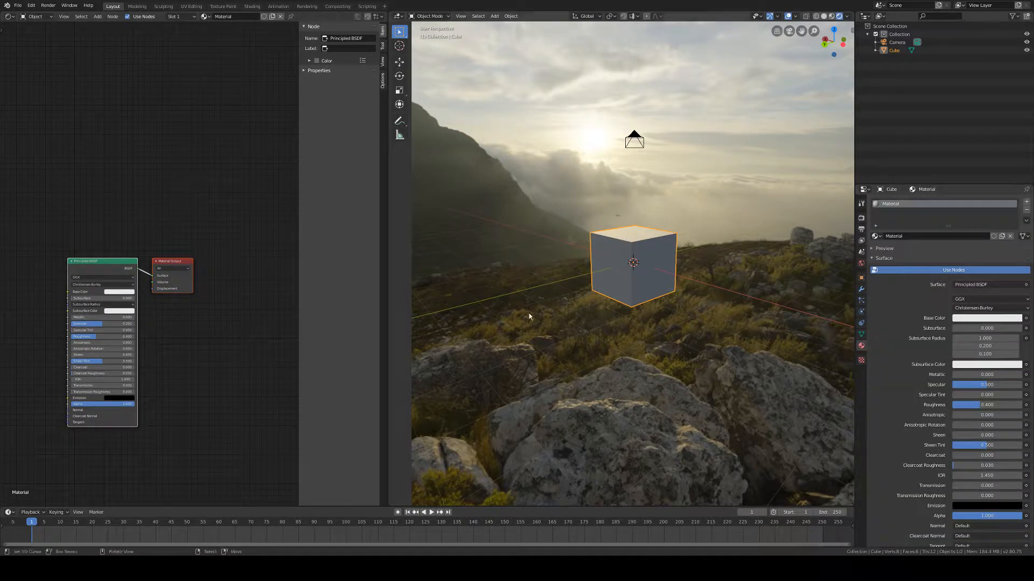
key("g")
left_click(156, 250)
left_click(193, 242)
left_click(162, 250)
key("g")
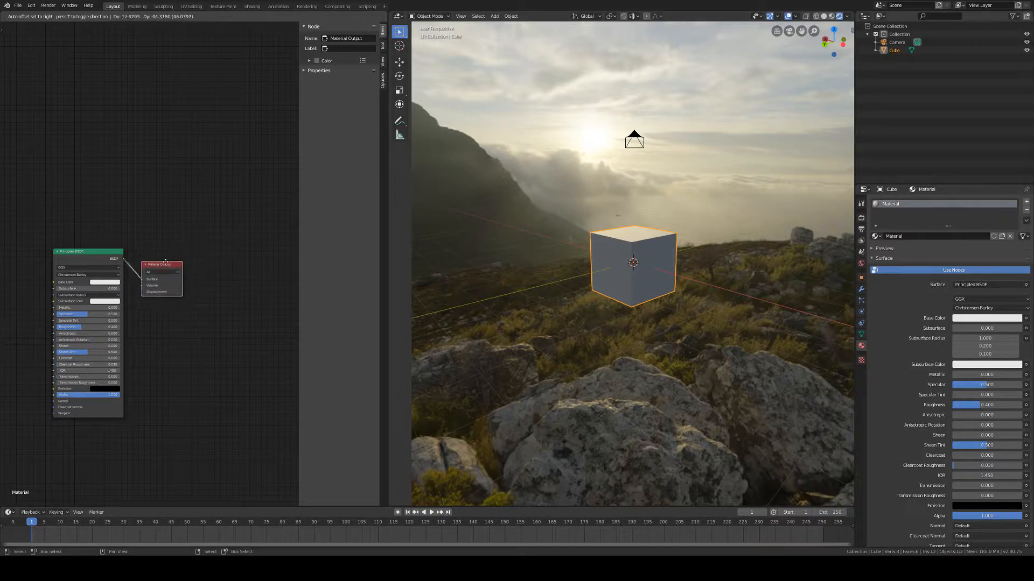
left_click(165, 260)
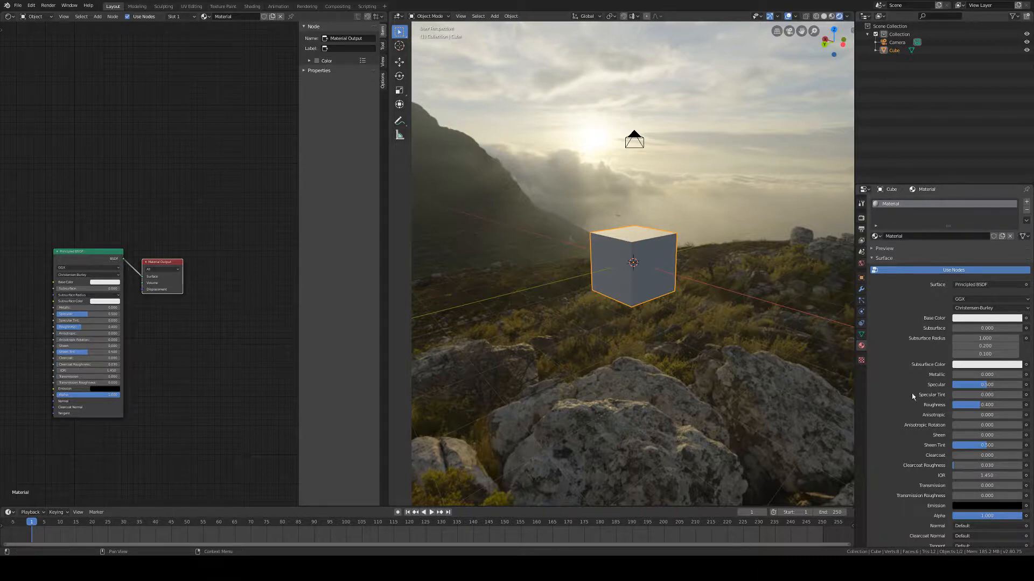
Review the material's surface settings and move the Principled BSDF node level with the Material Output node.
scroll(959, 328, "down", 4)
scroll(959, 317, "up", 4)
left_click_drag(70, 251, 63, 260)
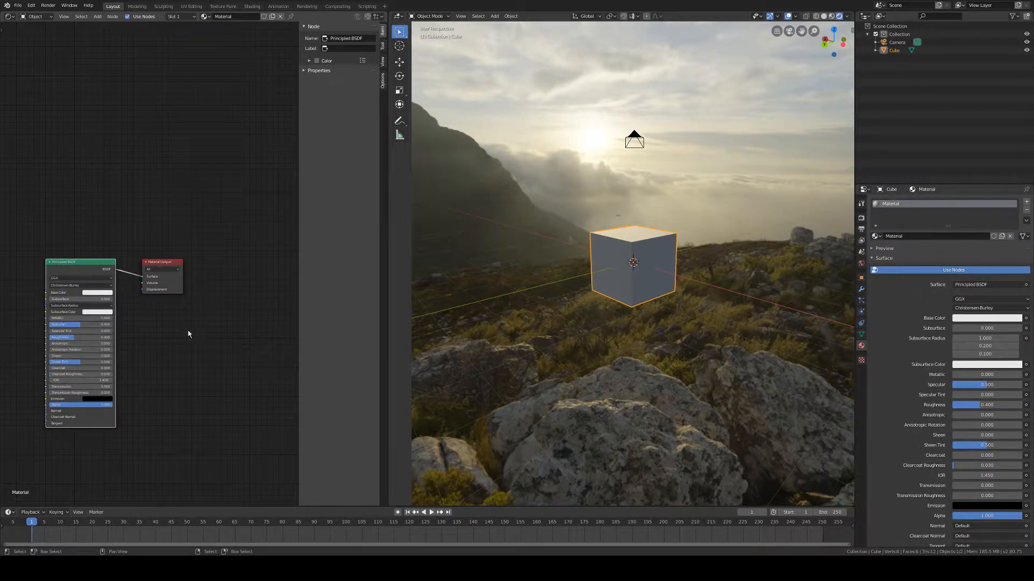
middle_click_drag(189, 332, 258, 311)
scroll(215, 303, "up", 3)
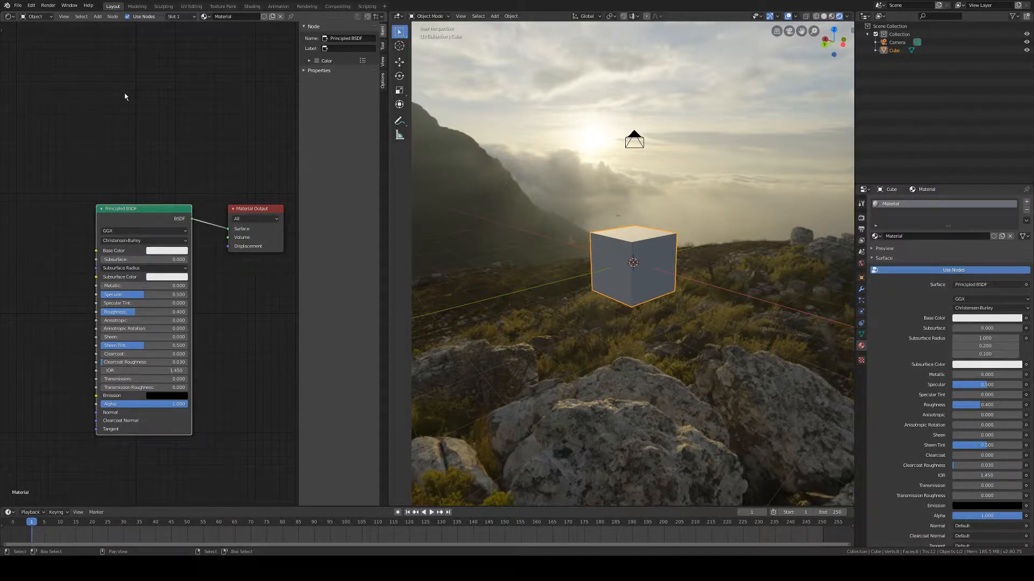
left_click(113, 17)
mouse_move(97, 17)
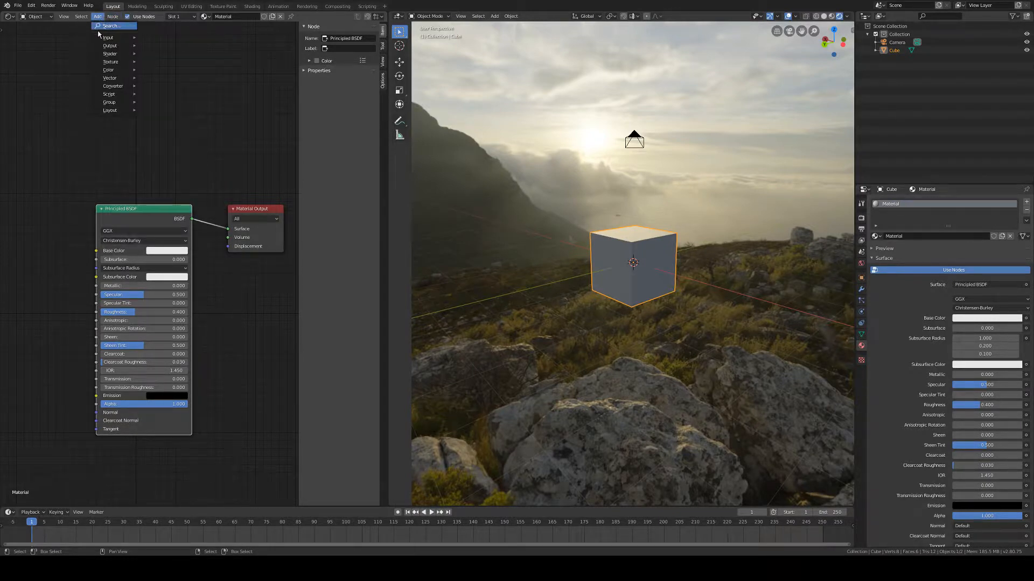
mouse_move(106, 49)
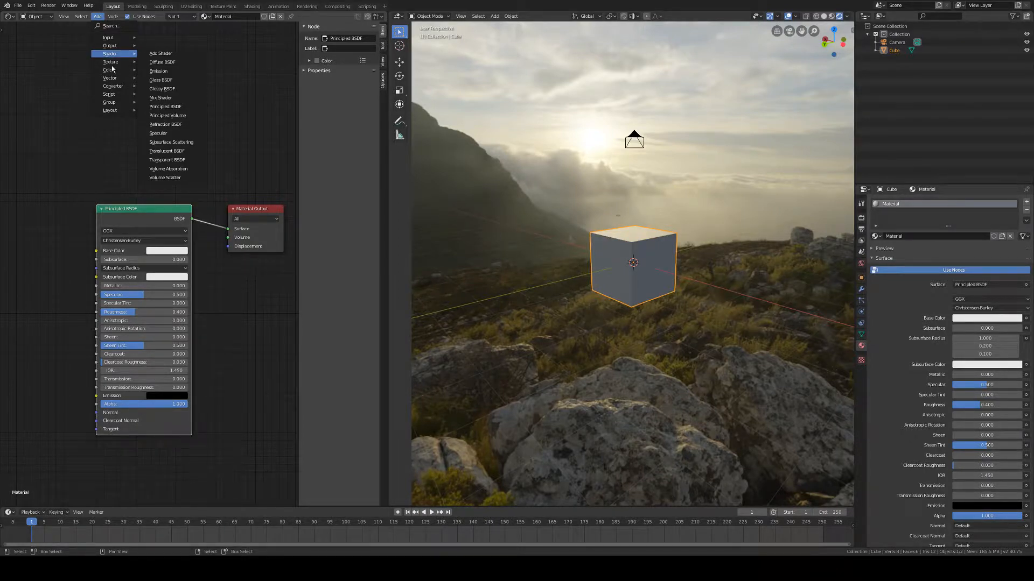
mouse_move(108, 90)
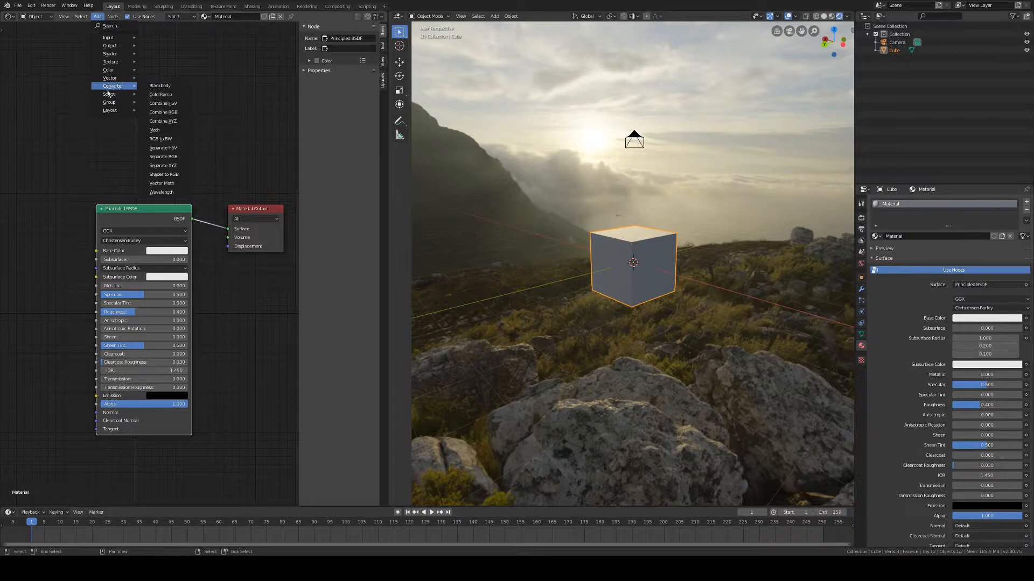
mouse_move(105, 112)
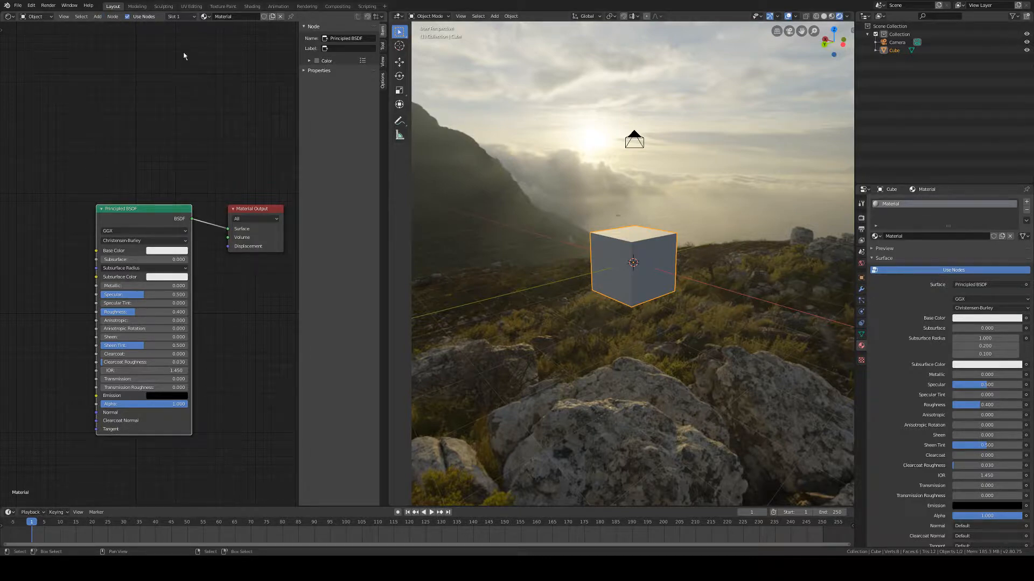
Switch the Shader Editor to the World node tree and rearrange its environment texture, Background and World Output nodes.
left_click(30, 19)
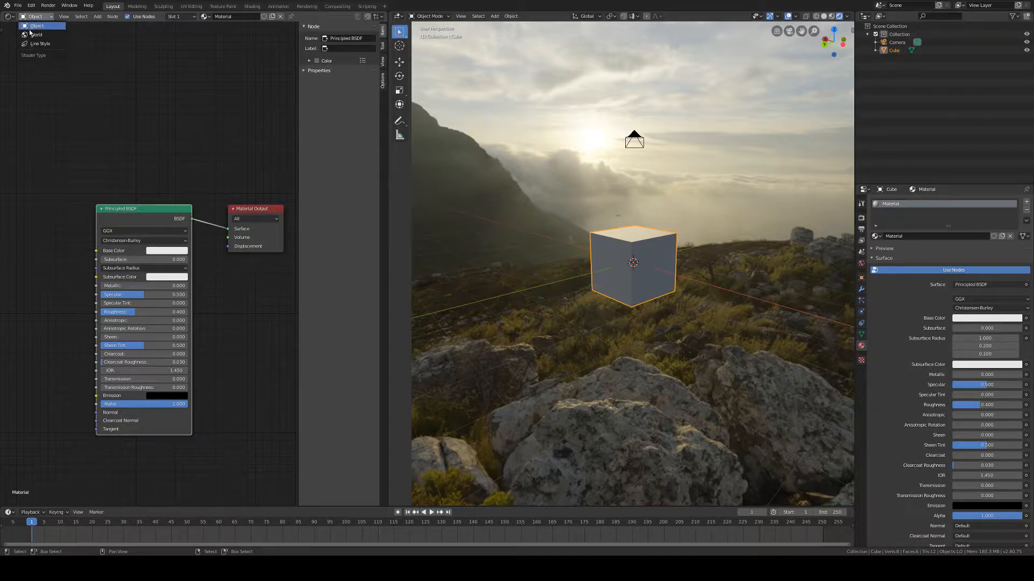
left_click(29, 36)
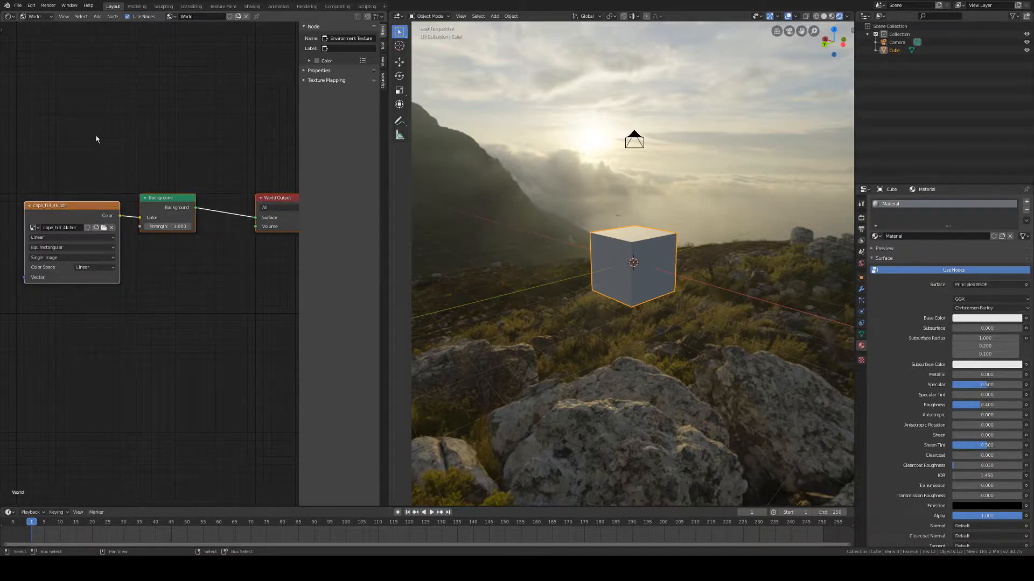
scroll(179, 154, "down", 2)
middle_click_drag(178, 172, 187, 153)
left_click_drag(79, 197, 70, 153)
left_click(92, 157)
mouse_move(181, 192)
left_mouse_down()
mouse_move(175, 171)
mouse_move(183, 187)
left_mouse_up()
left_click_drag(275, 190, 257, 188)
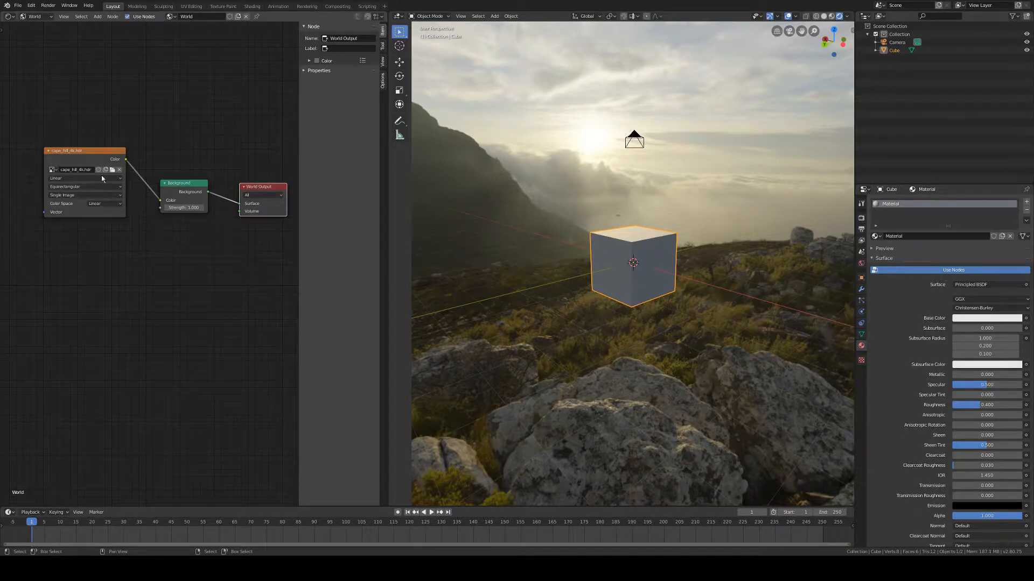
Add a Texture Coordinate node before the cape_hill_4k.hdr environment texture node.
middle_click_drag(102, 178, 144, 185)
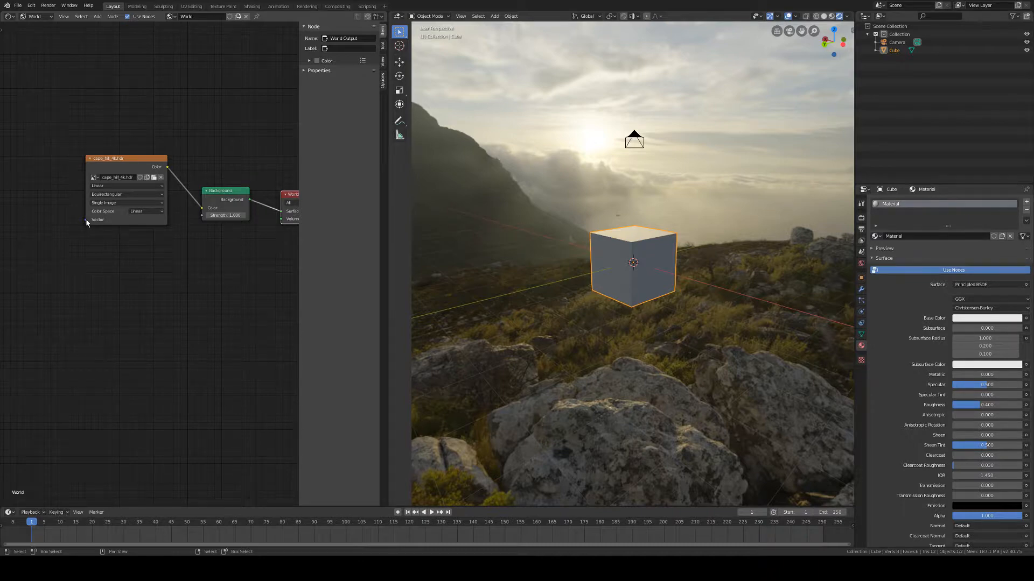
left_click(97, 18)
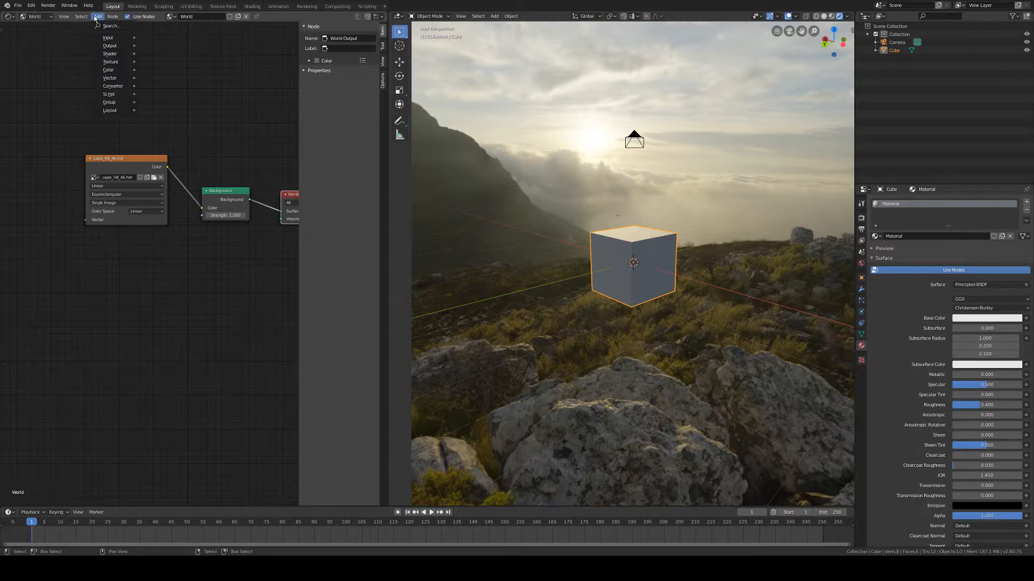
left_click(105, 25)
type("texture")
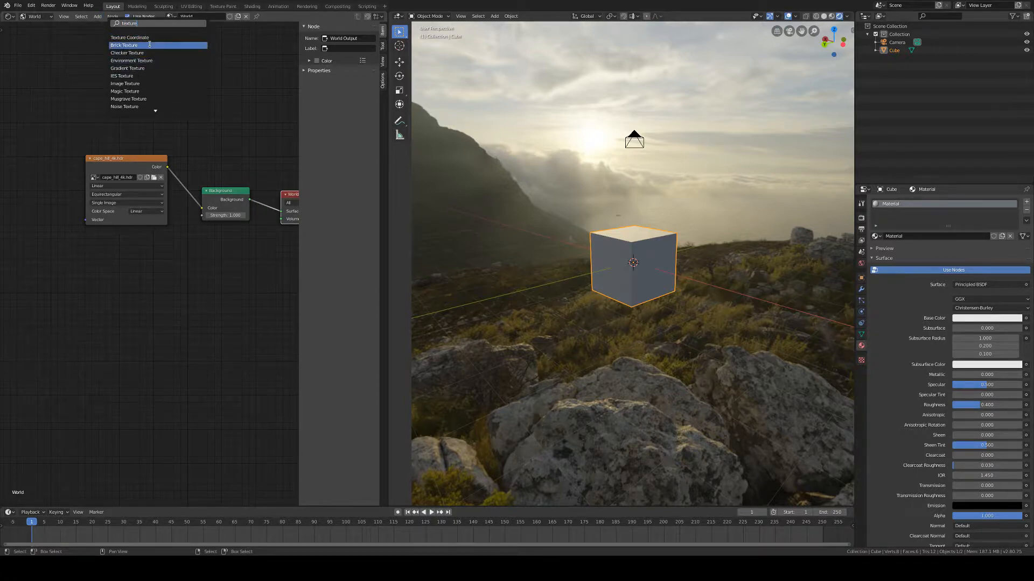
left_click(129, 38)
left_click(25, 232)
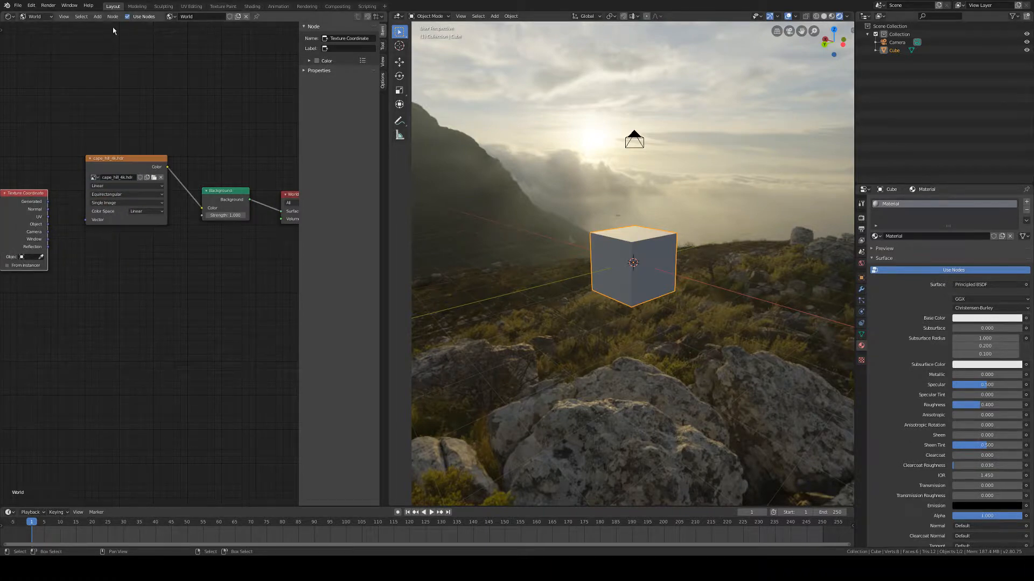
Add a Mapping node above the environment texture node.
left_click(97, 16)
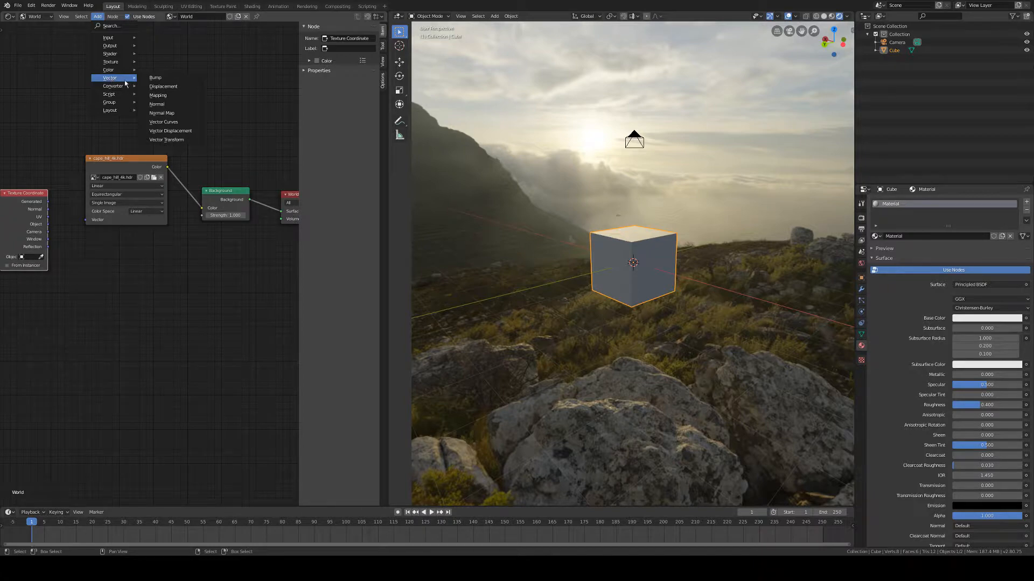
left_click(157, 95)
left_click(92, 76)
Space out the world nodes so the Mapping node sits between the Texture Coordinate and environment texture nodes.
middle_click_drag(143, 296, 198, 316)
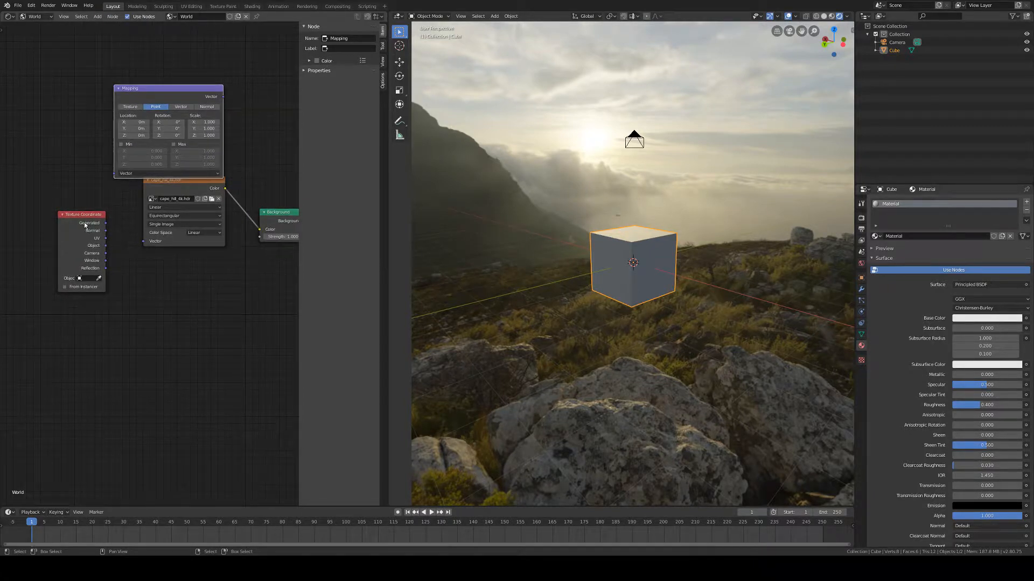
left_click_drag(85, 222, 29, 219)
middle_click_drag(87, 286, 148, 294)
left_click_drag(210, 125, 175, 148)
scroll(183, 216, "down", 2)
left_click_drag(205, 196, 208, 252)
left_click_drag(58, 232, 20, 222)
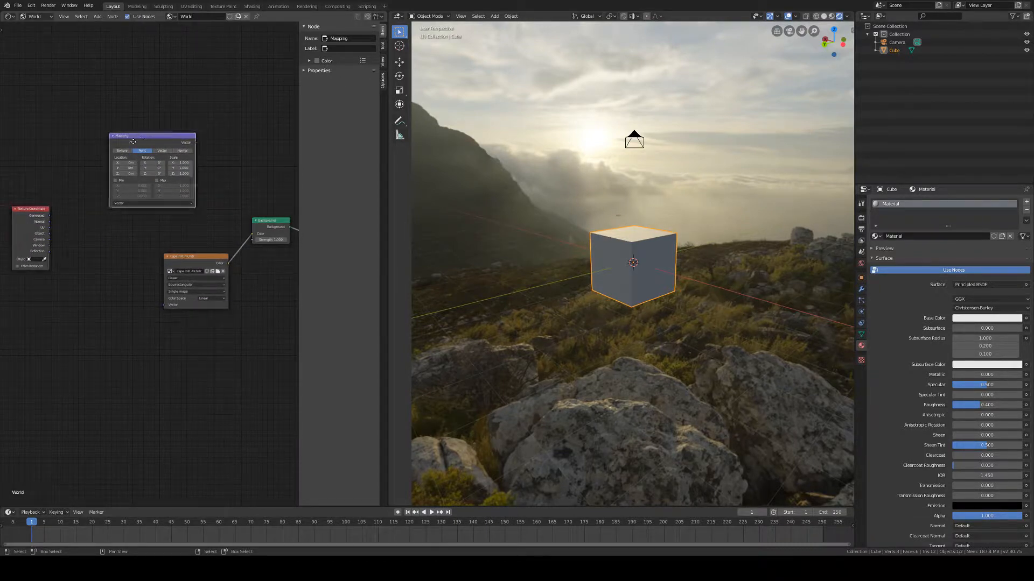
left_click_drag(140, 135, 93, 216)
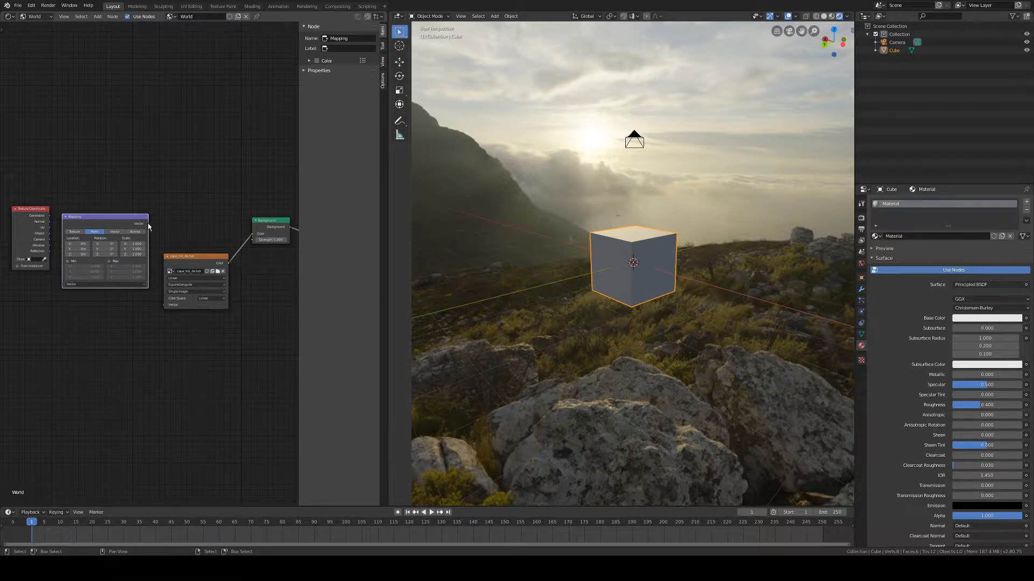
Connect Mapping's Vector output to the environment texture's Vector input and Texture Coordinate's Generated output to Mapping, tidying the node positions.
left_click_drag(148, 224, 164, 305)
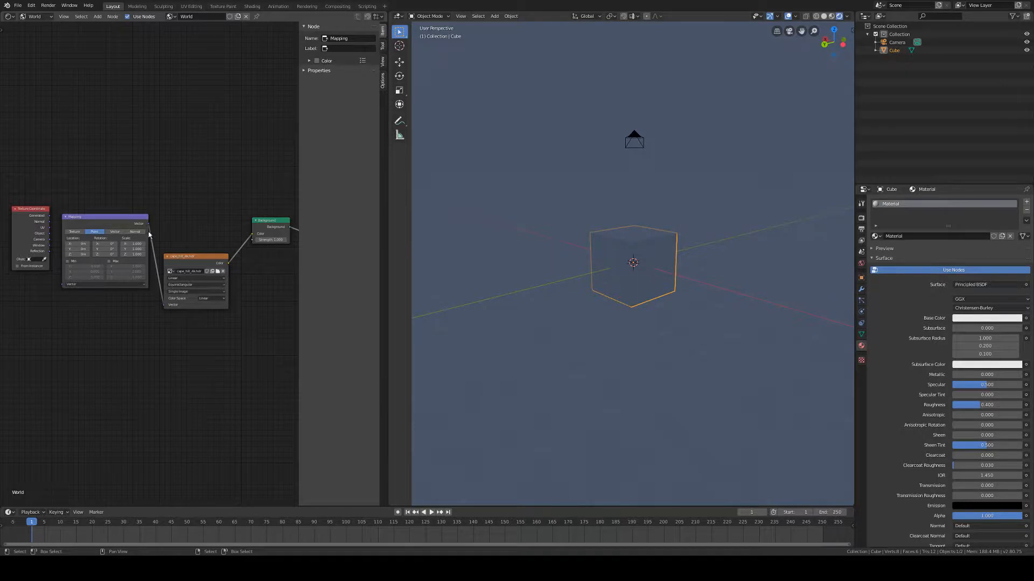
left_click_drag(196, 261, 201, 249)
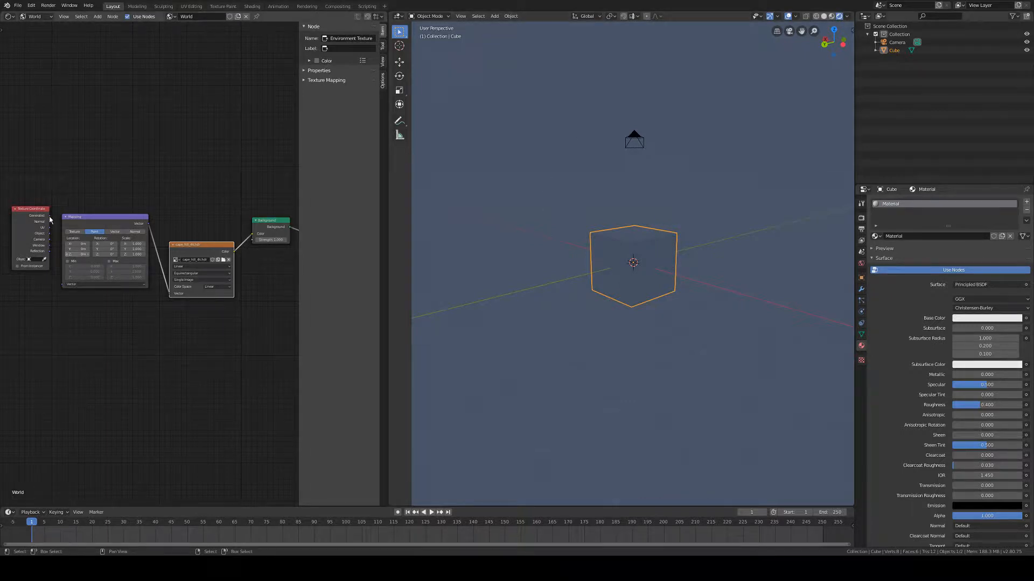
left_click_drag(50, 220, 62, 285)
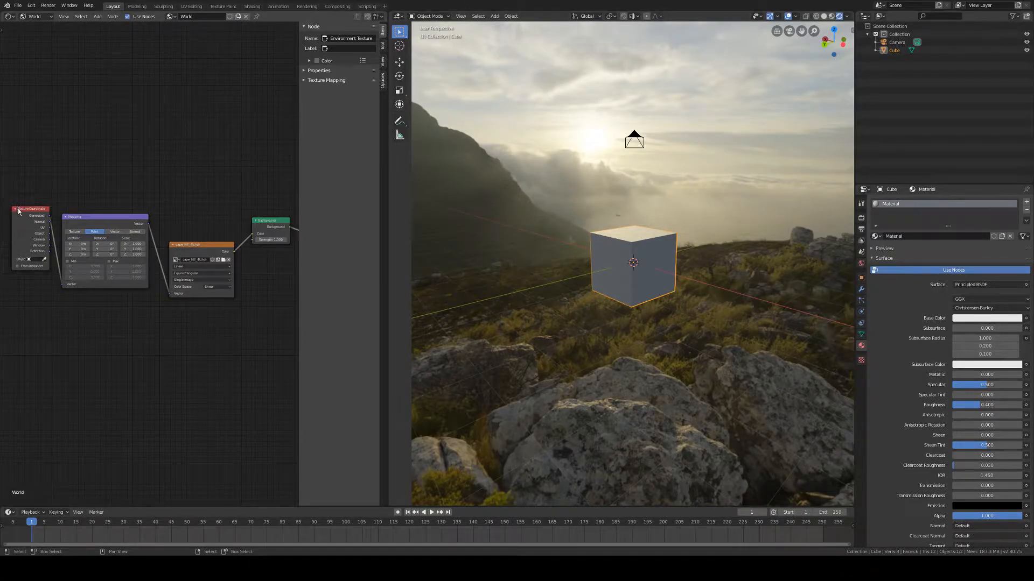
left_click_drag(17, 209, 12, 224)
left_click(8, 225)
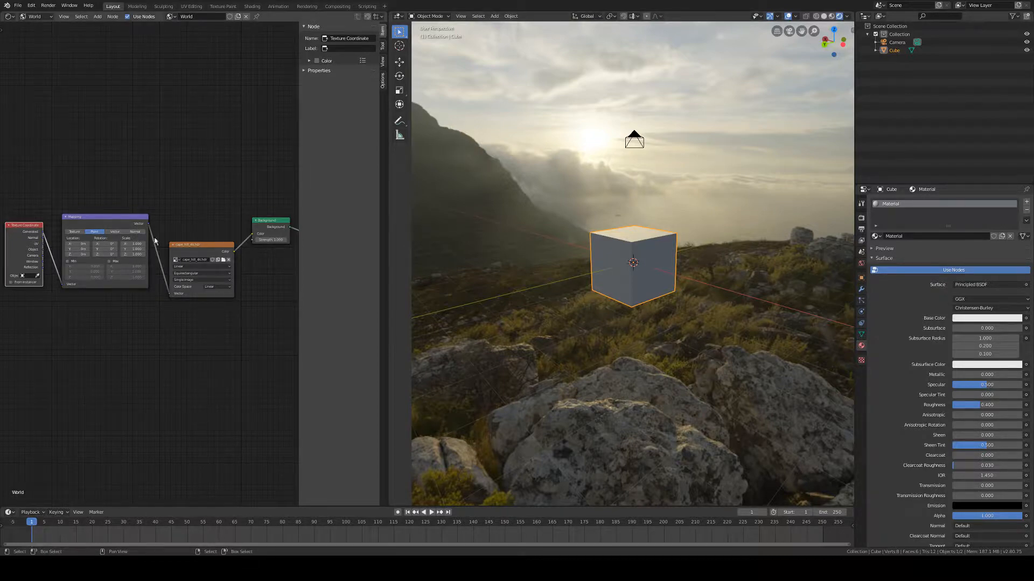
Try rotating the environment with the Mapping node, setting X rotation back to 0° and Z rotation to -12.6°.
scroll(111, 323, "up", 2)
middle_click_drag(115, 341, 203, 346)
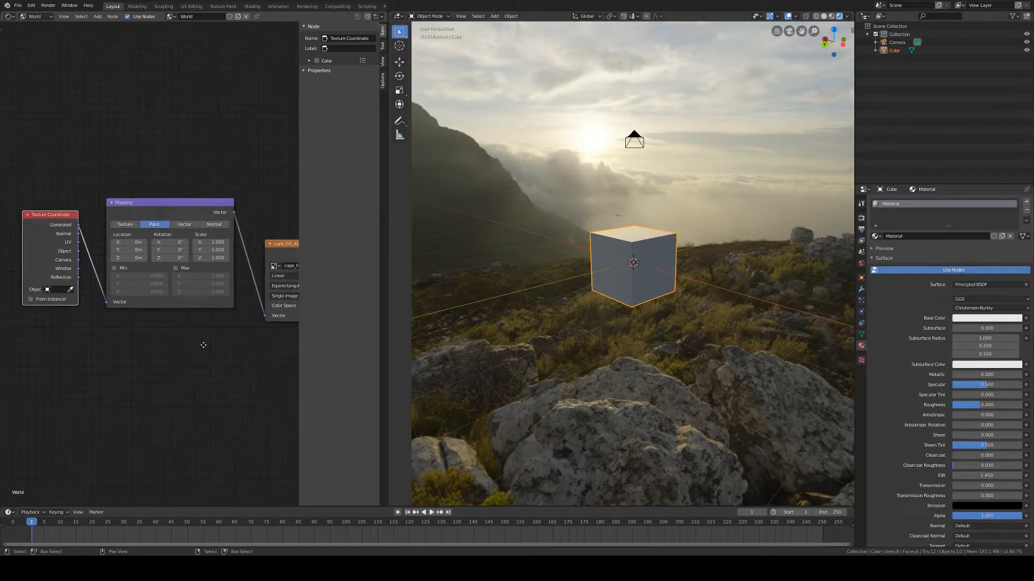
scroll(202, 343, "up", 1)
scroll(202, 345, "up", 3)
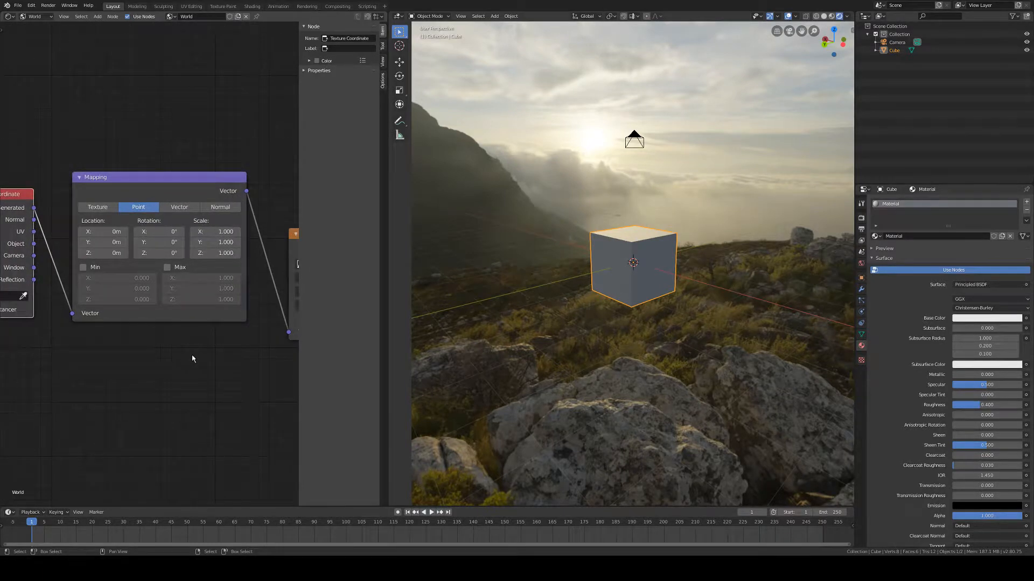
middle_click_drag(205, 362, 186, 361)
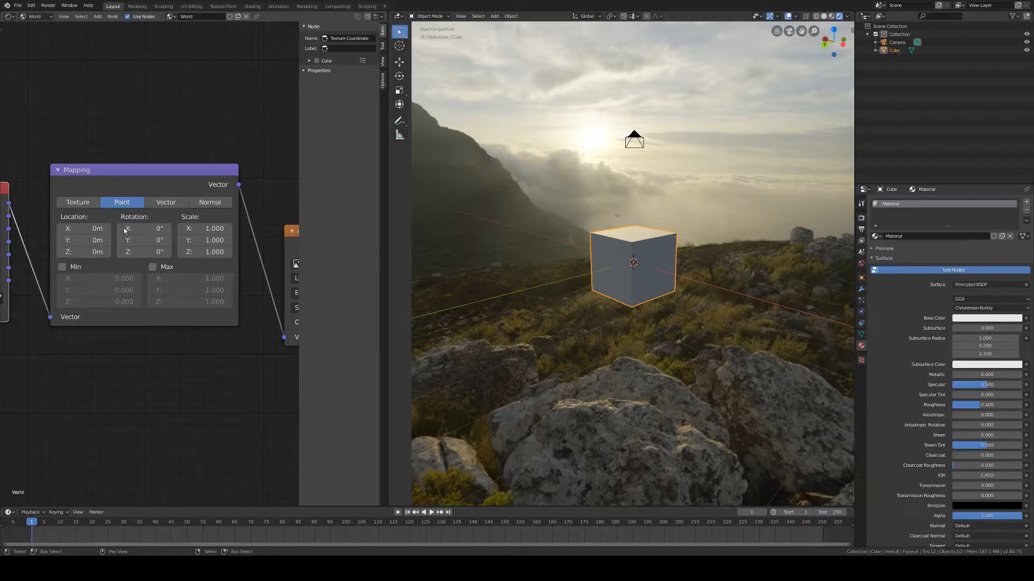
right_click(81, 232)
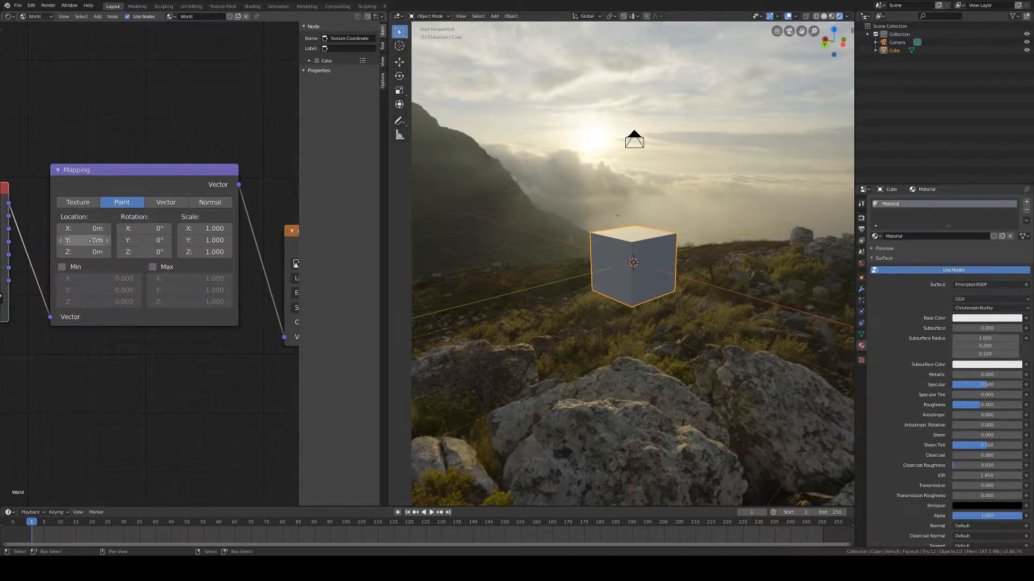
left_click_drag(136, 228, 135, 252)
left_click(148, 229)
type("0")
key("Return")
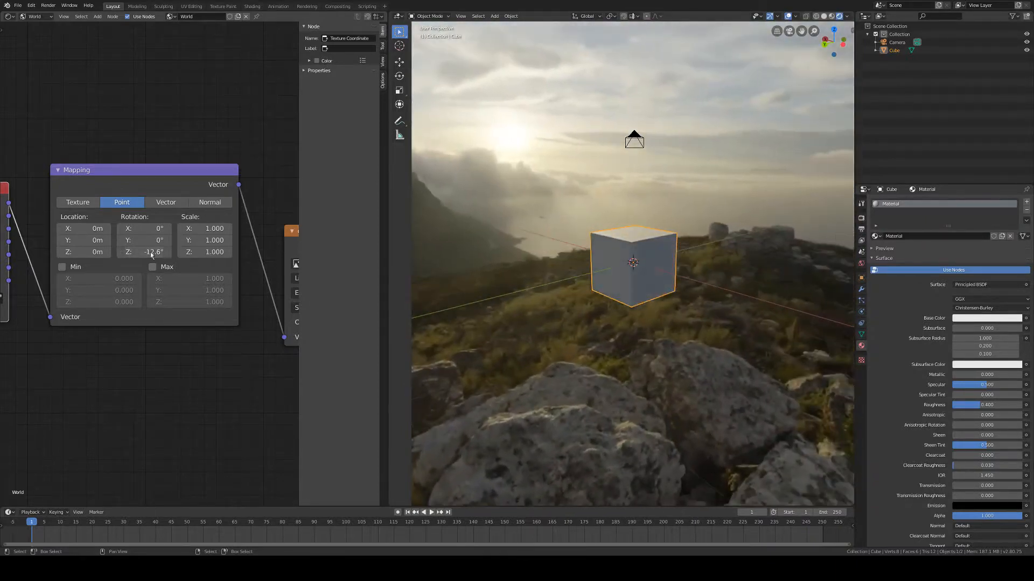
Try an X scale of 9.2 in the Mapping node and set it to 0.
left_click_drag(207, 229, 254, 229)
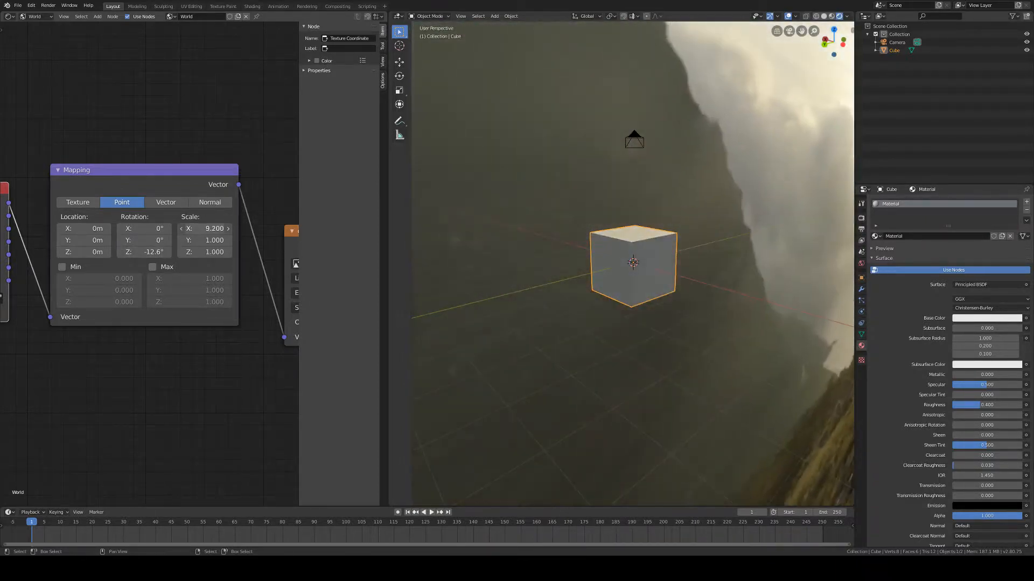
left_click(198, 228)
type("0")
key("Return")
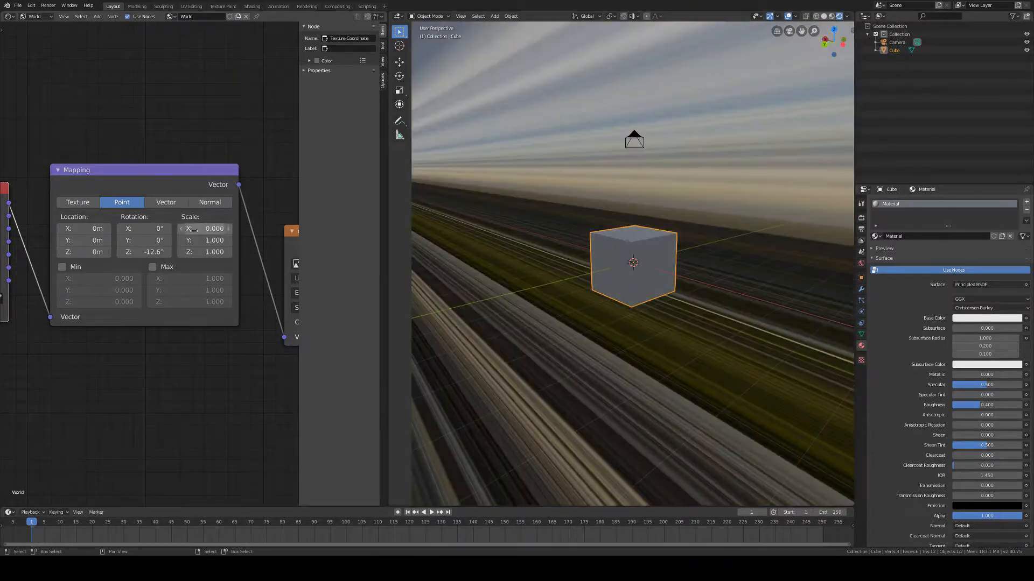
Reset the Mapping node's Z rotation to 0° and its X scale to 1.
left_click(161, 252)
type("0")
key("Return")
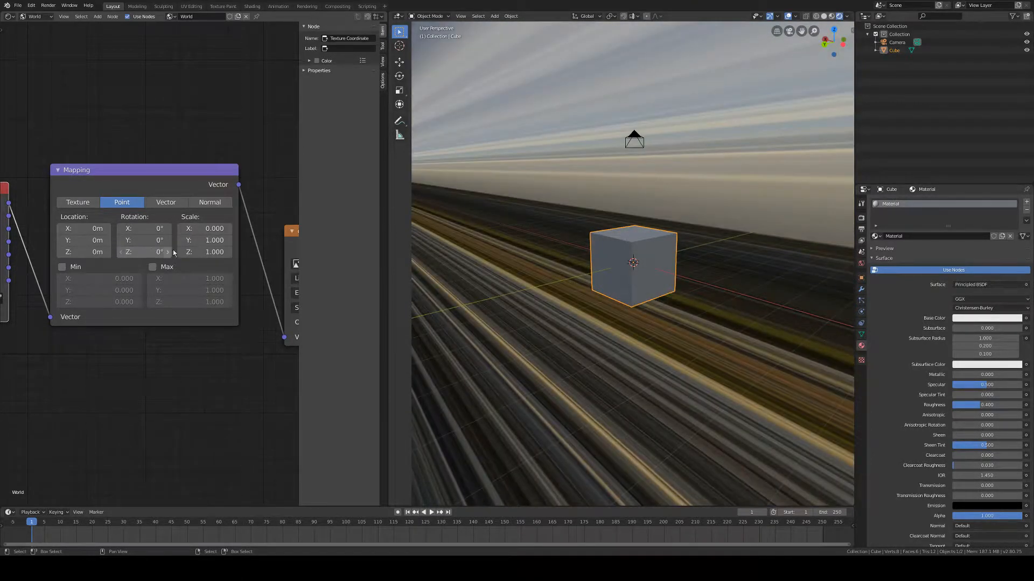
left_click(205, 228)
type("1:")
key("Return")
left_click(196, 231)
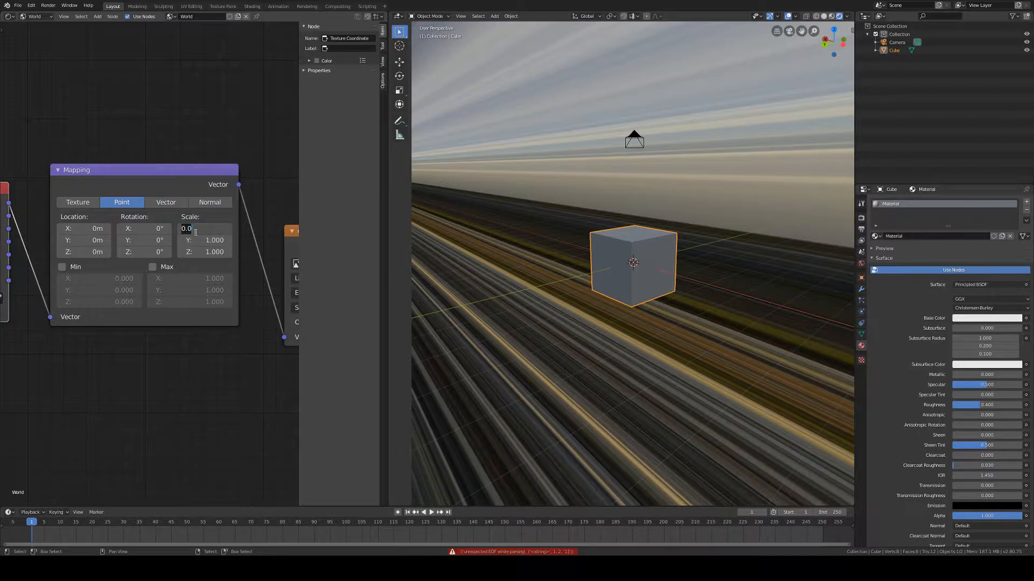
type("1")
key("Return")
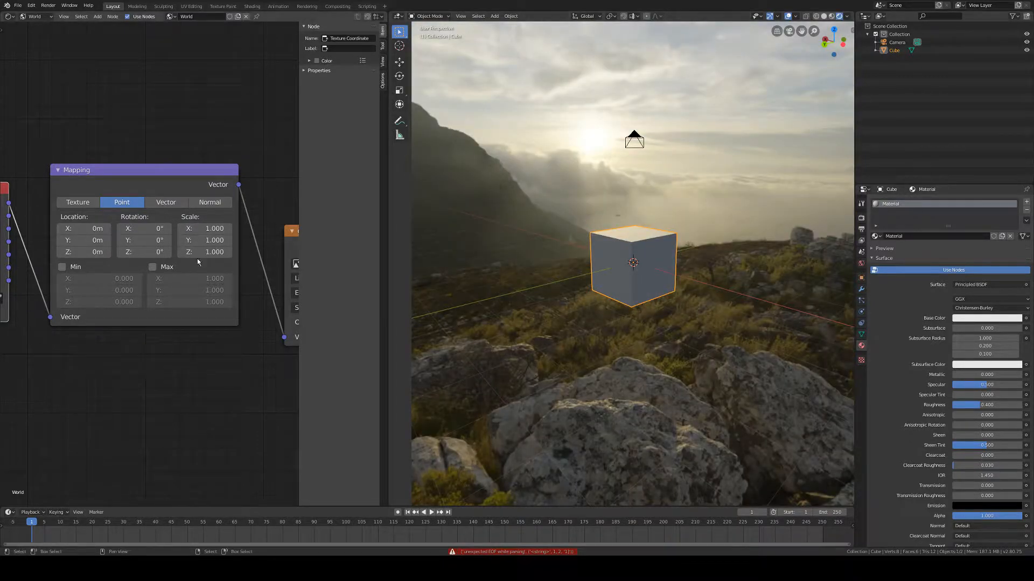
Try shifting the environment's X location in the Mapping node and set it back to 0 m.
left_click_drag(78, 230, 142, 230)
left_click(78, 231)
type("0")
key("Return")
Try a Z location of -5.4 m and a Y location of 0.1 m in the Mapping node, returning each to 0 m.
left_click_drag(84, 251, 10, 251)
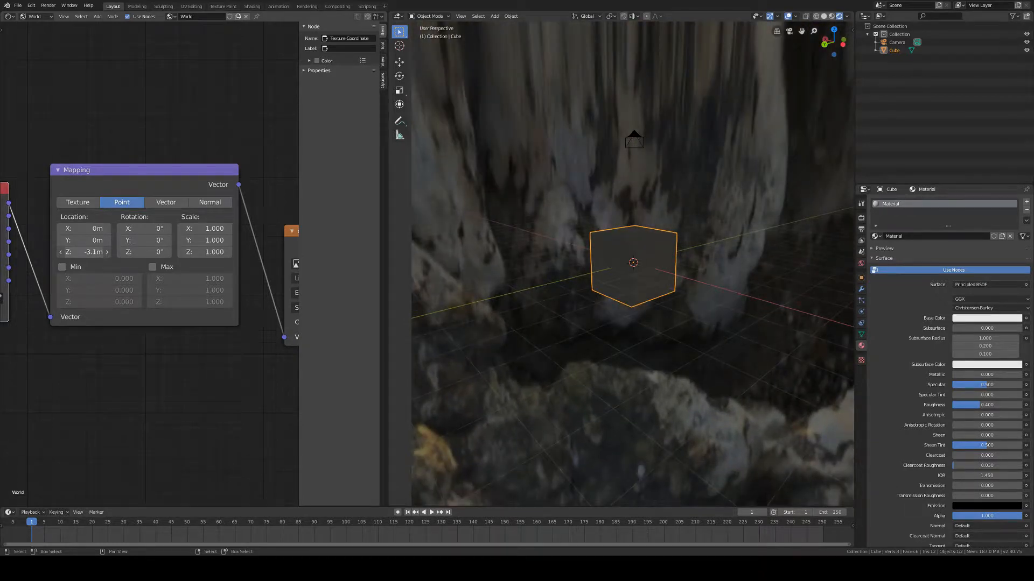
left_click_drag(84, 251, 0, 251)
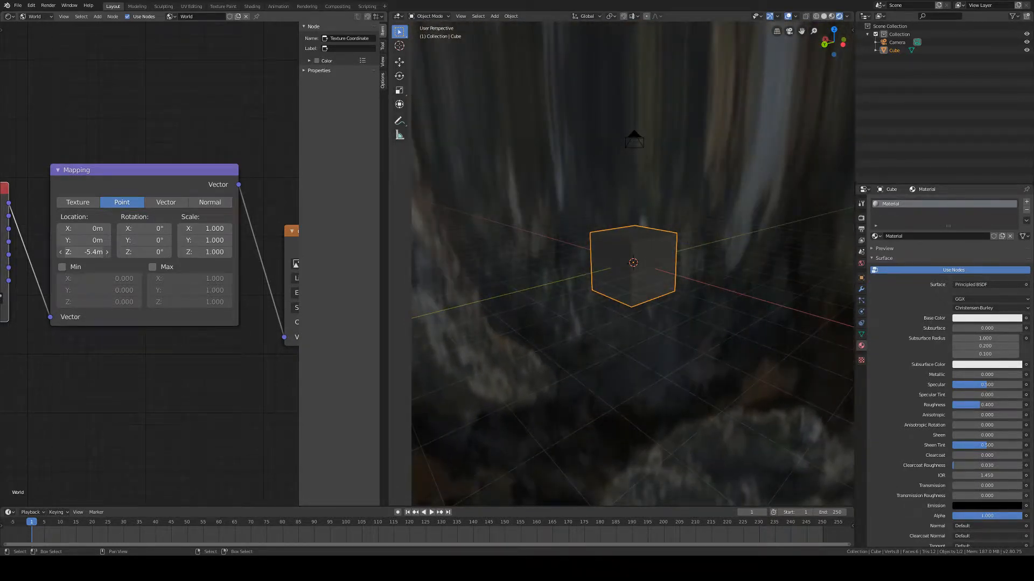
left_click(88, 252)
type("0")
key("Return")
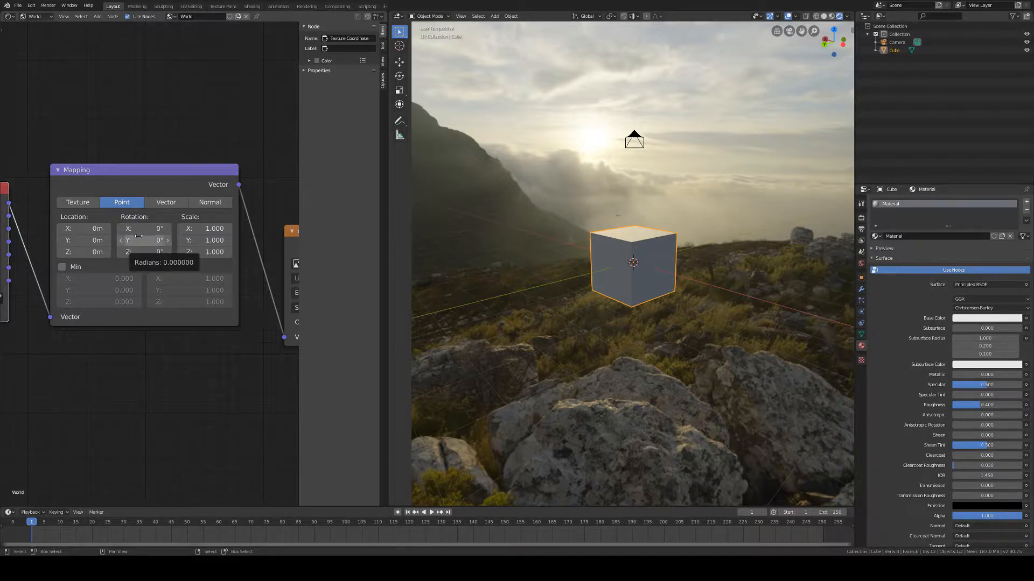
left_click_drag(66, 243, 71, 243)
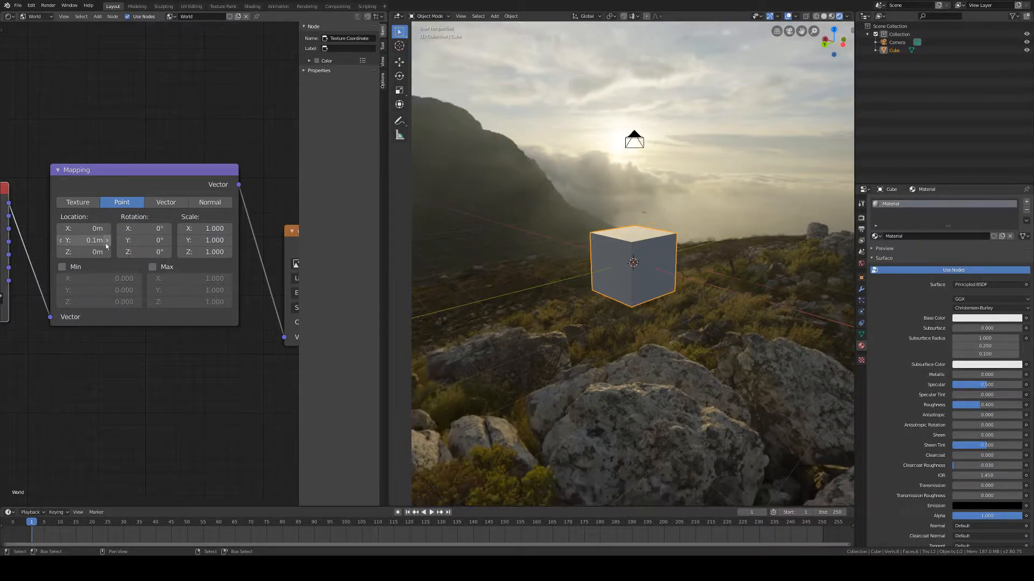
left_click(61, 244)
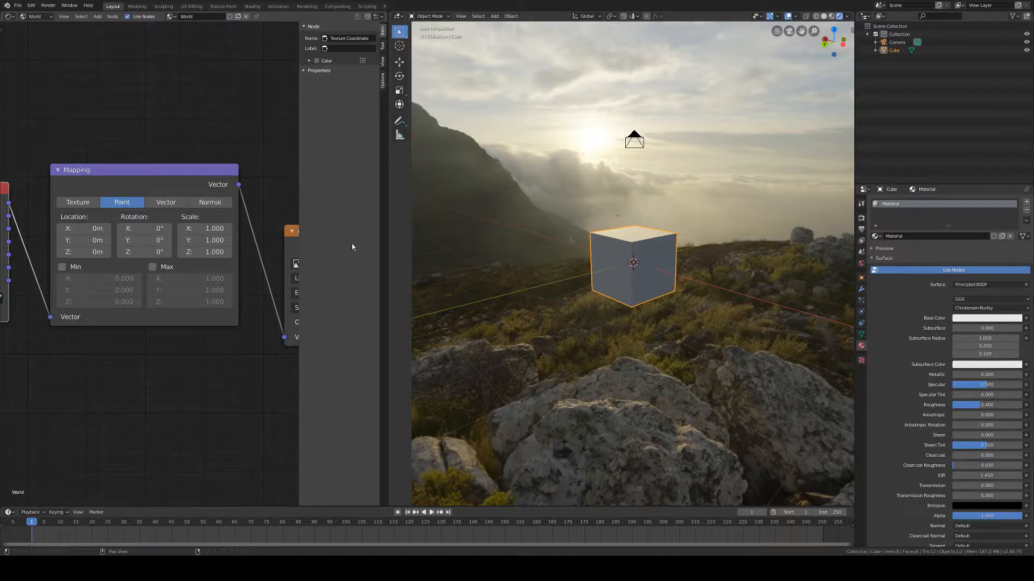
Try a Z rotation of 6.5° in the Mapping node and return it to 0°.
mouse_move(162, 253)
left_mouse_down()
mouse_move(232, 253)
mouse_move(166, 253)
left_mouse_up()
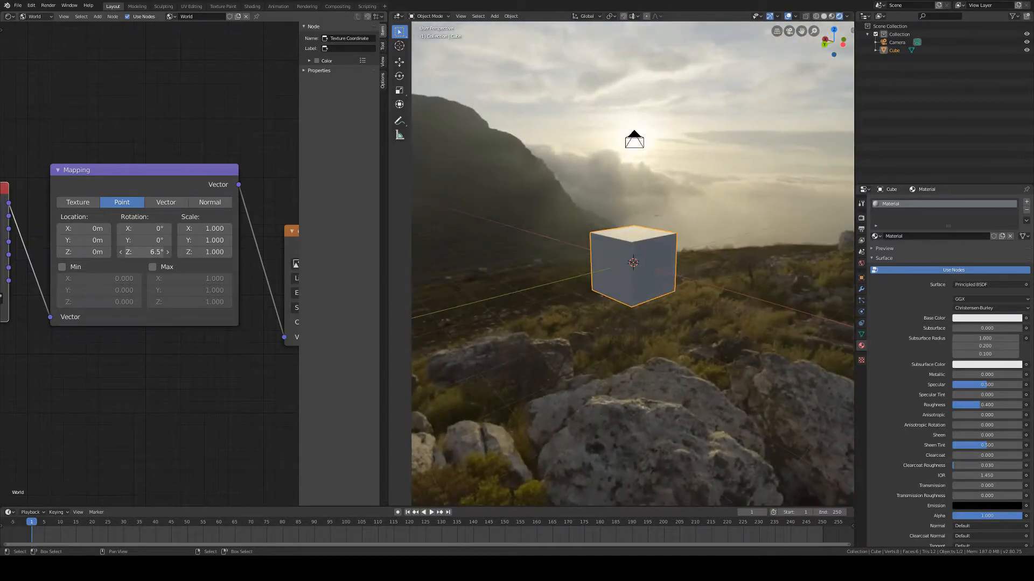
left_click(145, 250)
type("0")
key("Return")
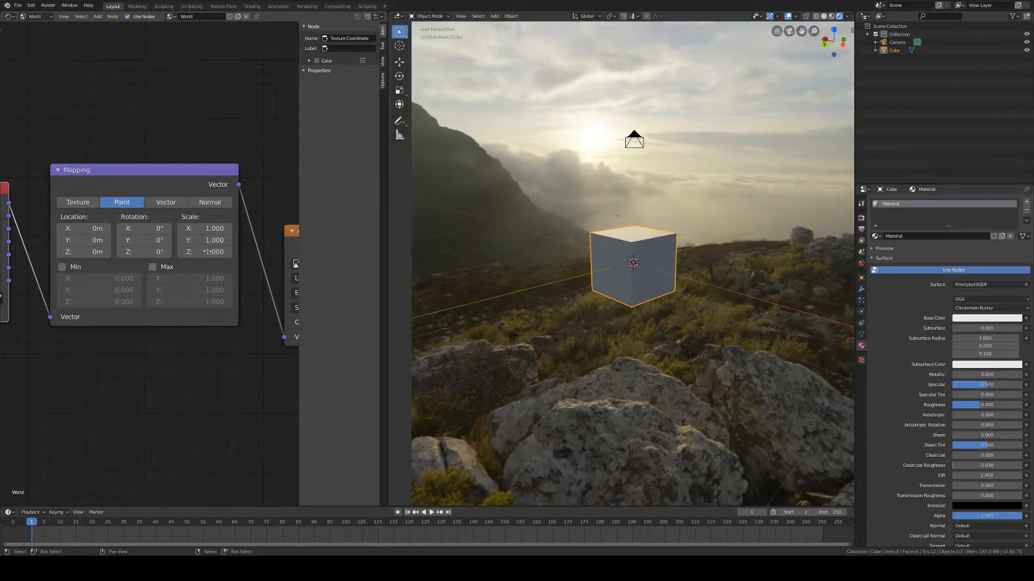
Try a Z scale of 1.3 in the Mapping node and set the X, Y and Z scales to 2.
mouse_move(205, 253)
left_mouse_down()
mouse_move(218, 253)
mouse_move(206, 245)
left_mouse_up()
left_click(206, 241)
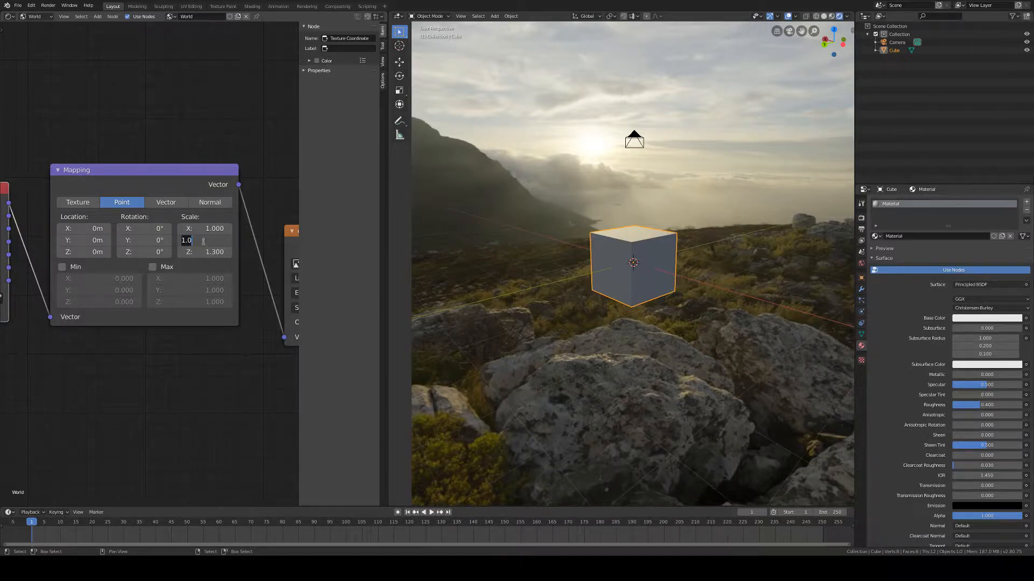
type("2")
key("Return")
left_click(204, 252)
type("2")
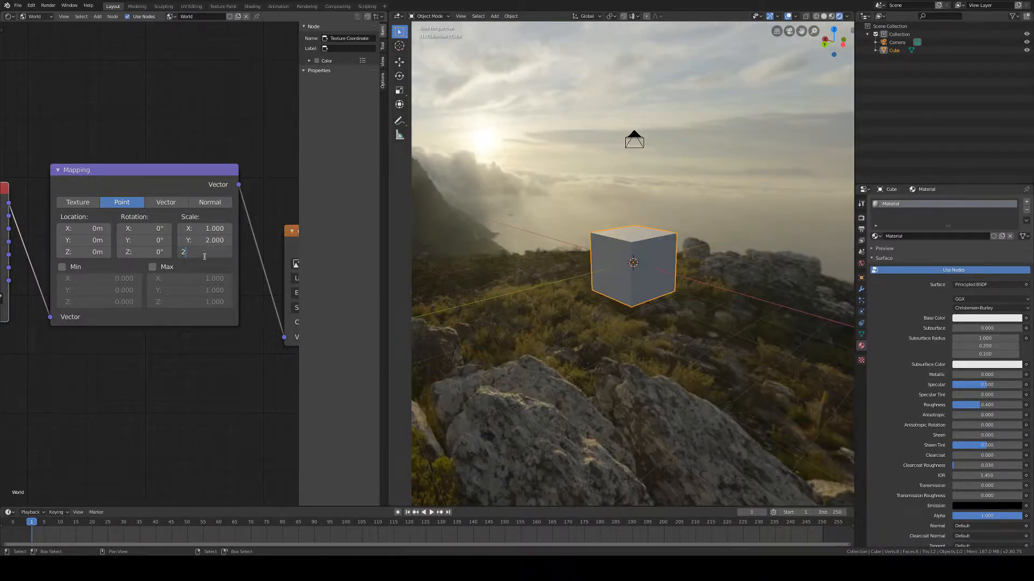
key("Return")
left_click(205, 228)
type("2")
key("Return")
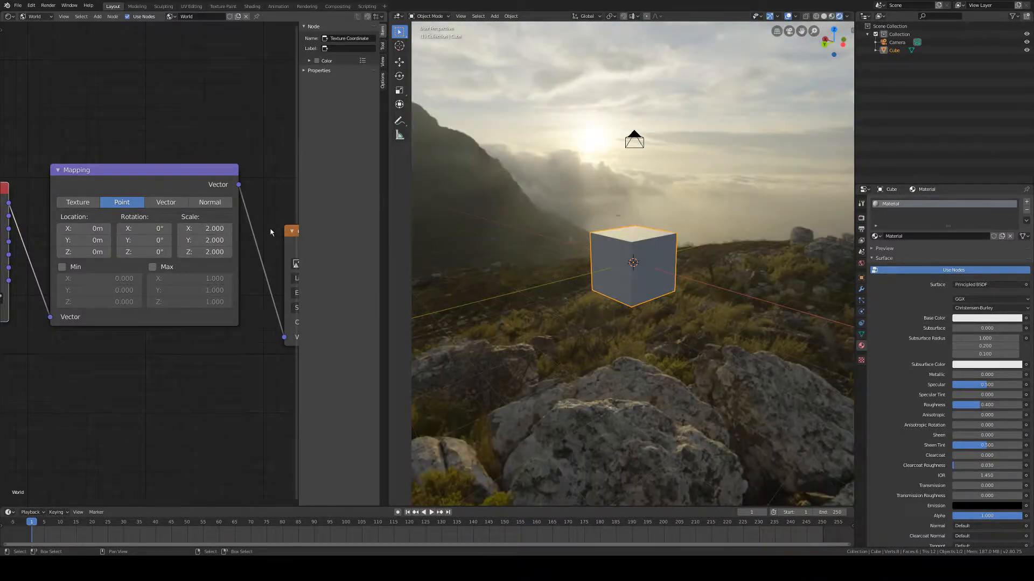
Reset the Mapping node's X, Y and Z scales to 1.
left_click(202, 229)
type("1")
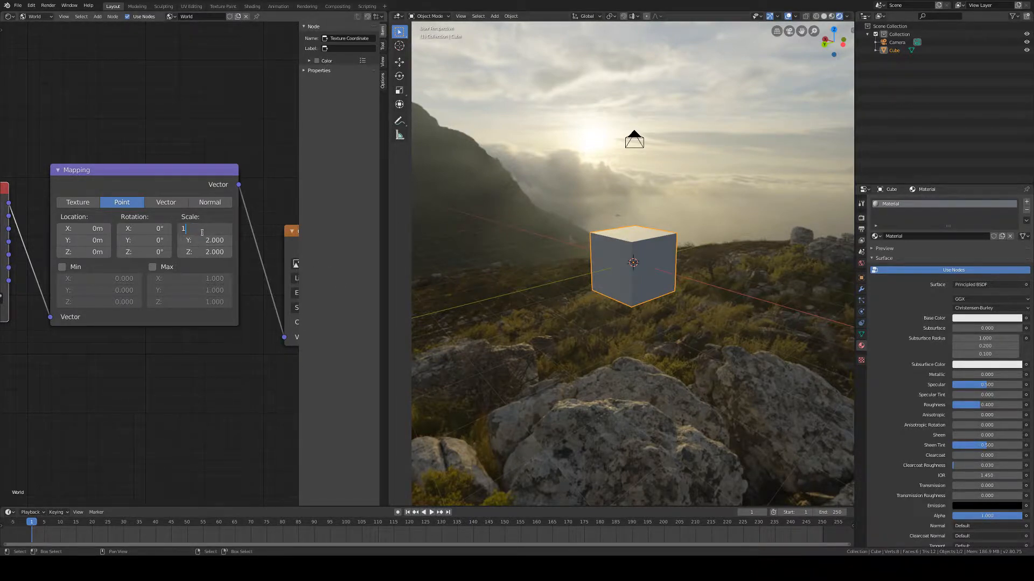
key("Return")
left_click(202, 240)
type("1")
key("Return")
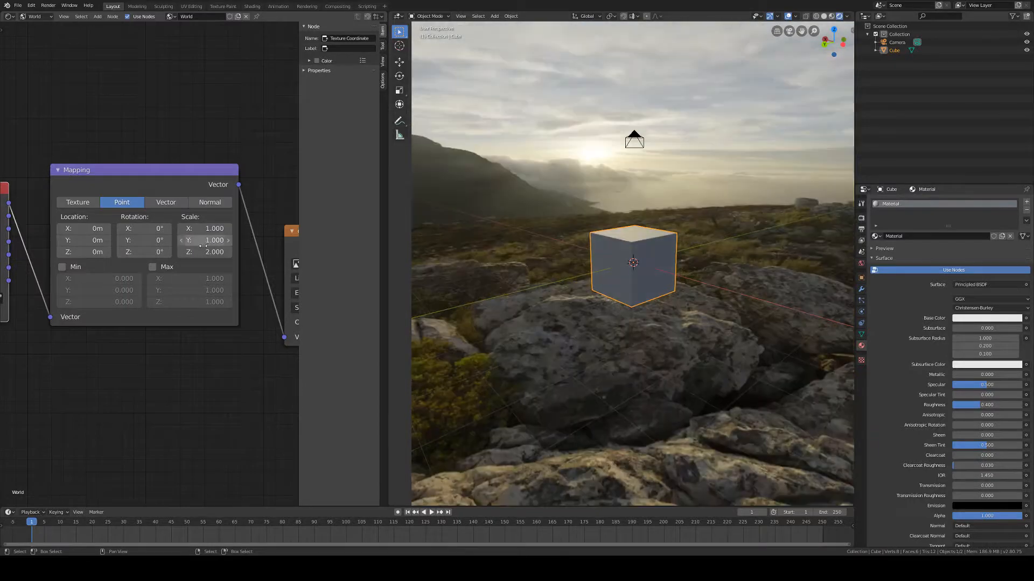
left_click(202, 252)
type("1")
key("Return")
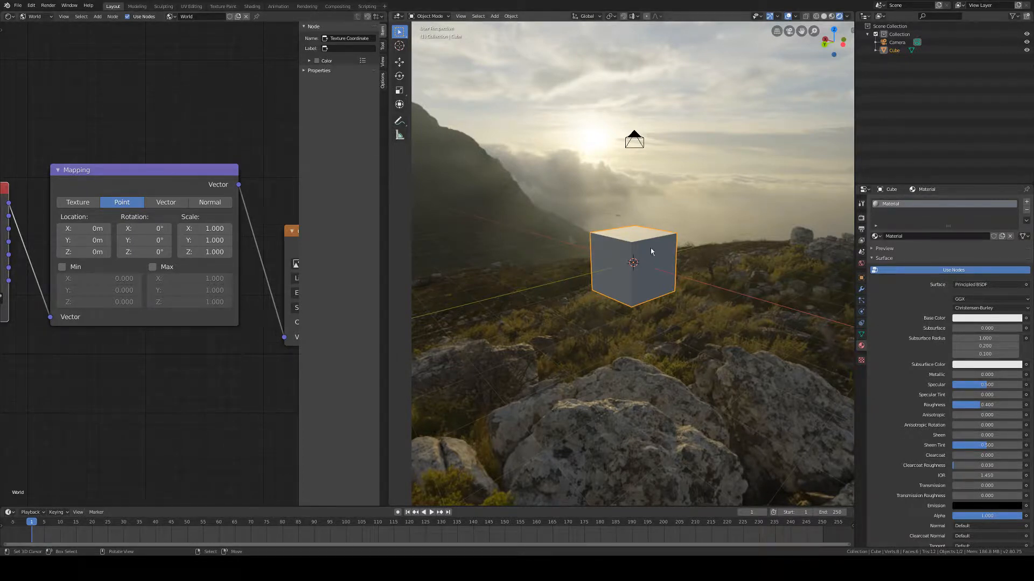
Switch the node editor from the world shader to the cube's object material and frame its nodes.
left_click(45, 17)
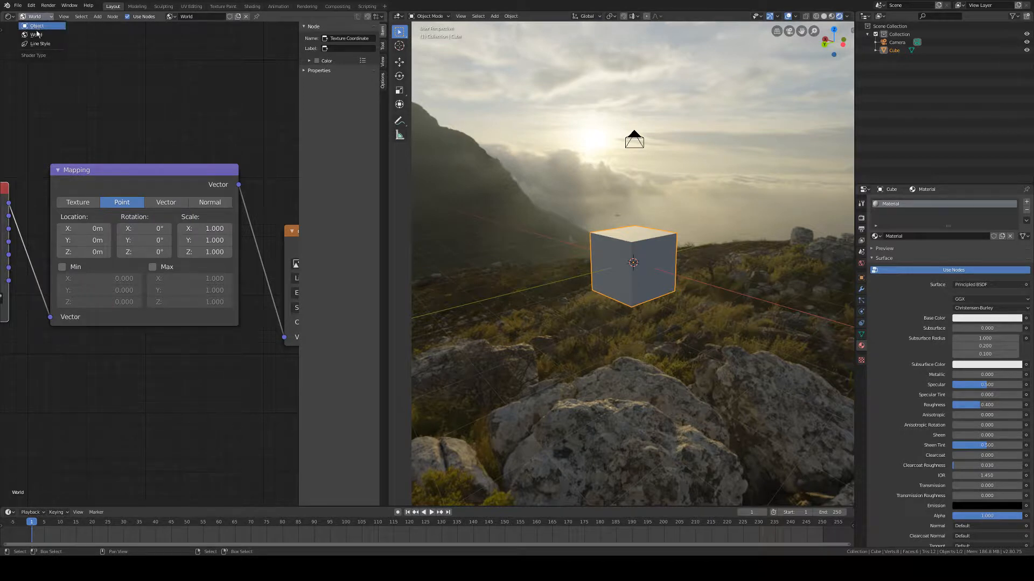
left_click(38, 26)
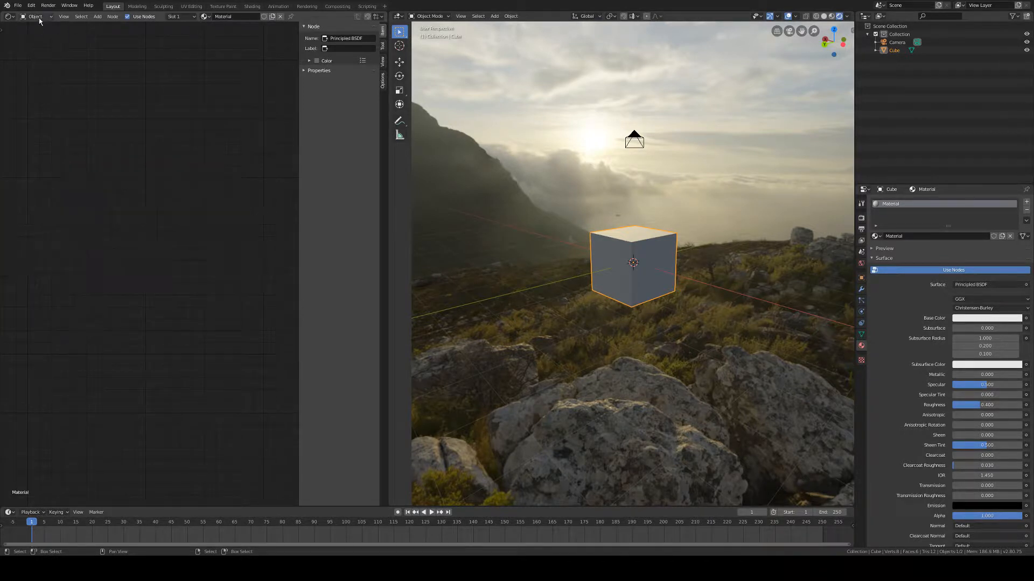
key("Home")
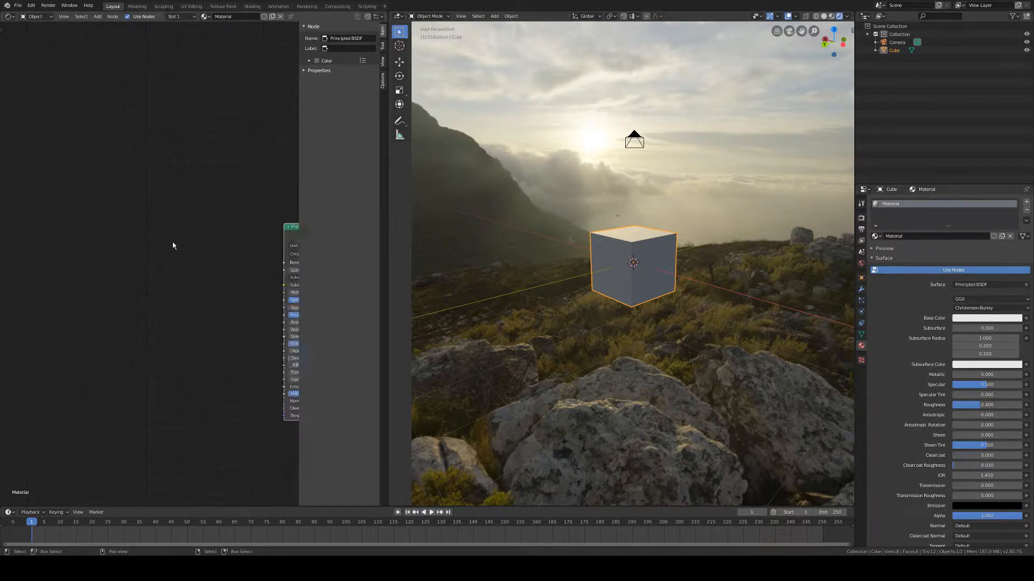
scroll(179, 245, "up", 3)
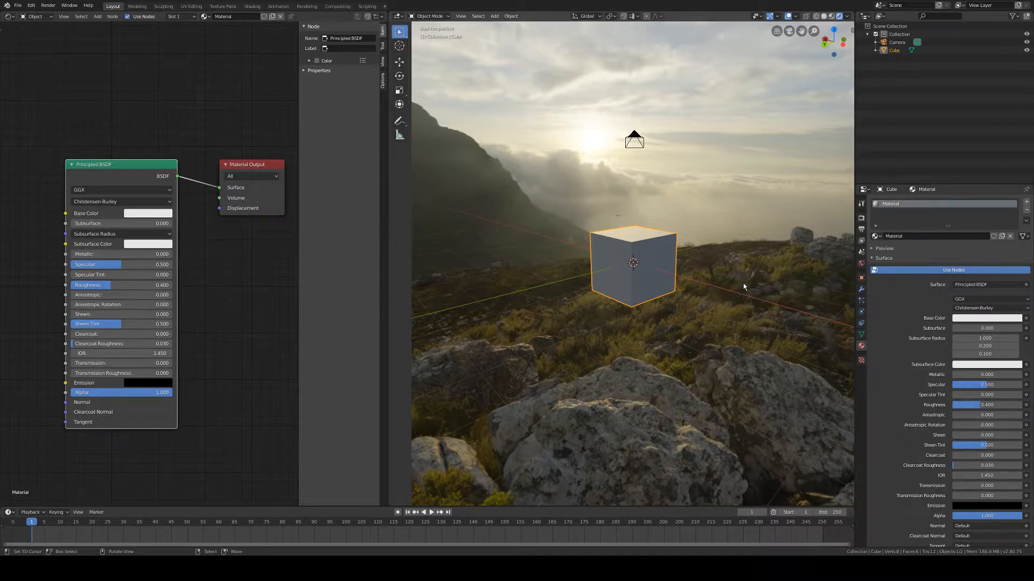
Set the cube's Principled BSDF to Metallic 1, Specular 0 and Roughness 0, and inspect the reflections from several sides.
middle_click_drag(742, 282, 654, 283)
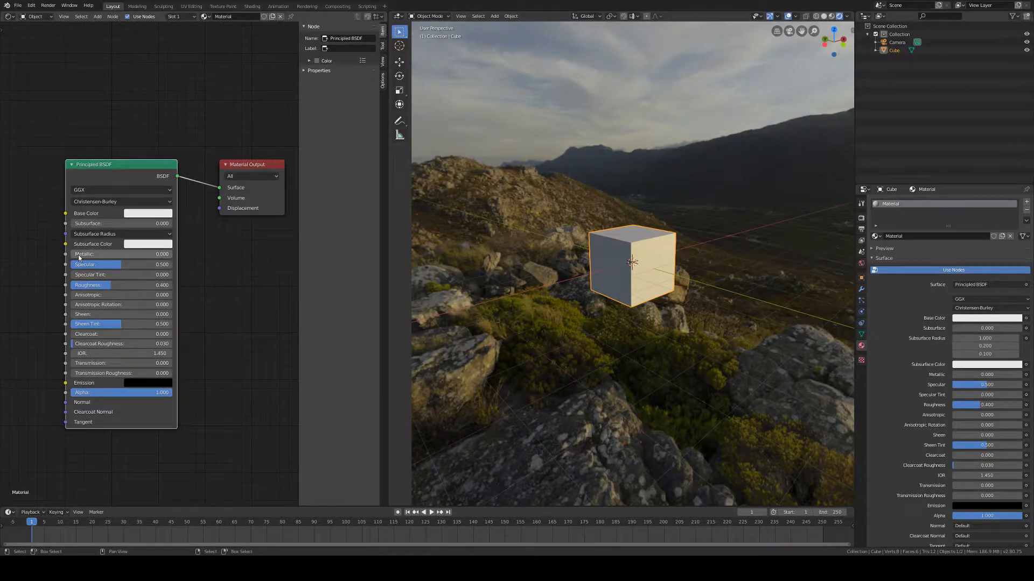
left_click_drag(79, 258, 67, 285)
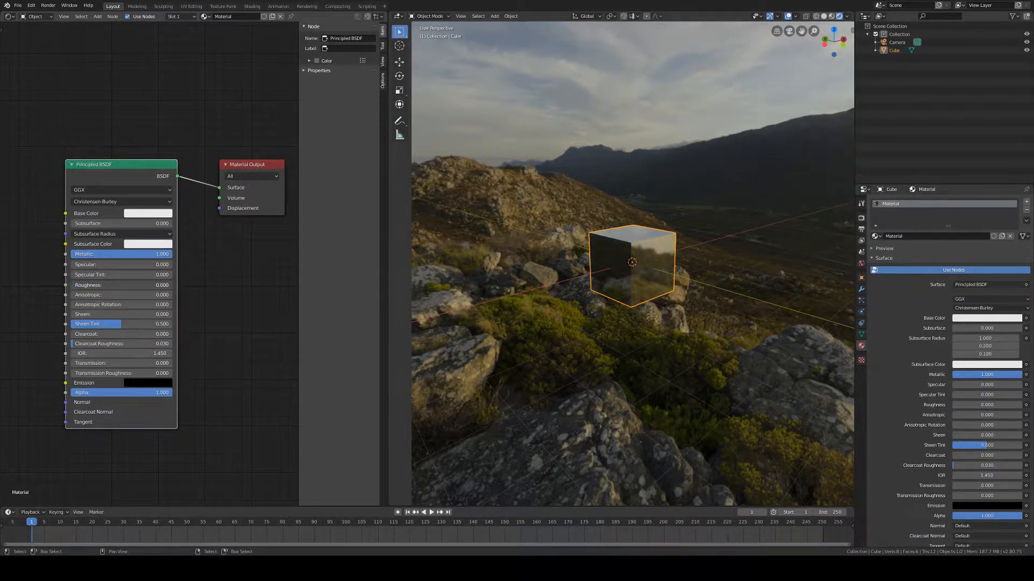
middle_click_drag(656, 269, 689, 91)
scroll(748, 280, "up", 5)
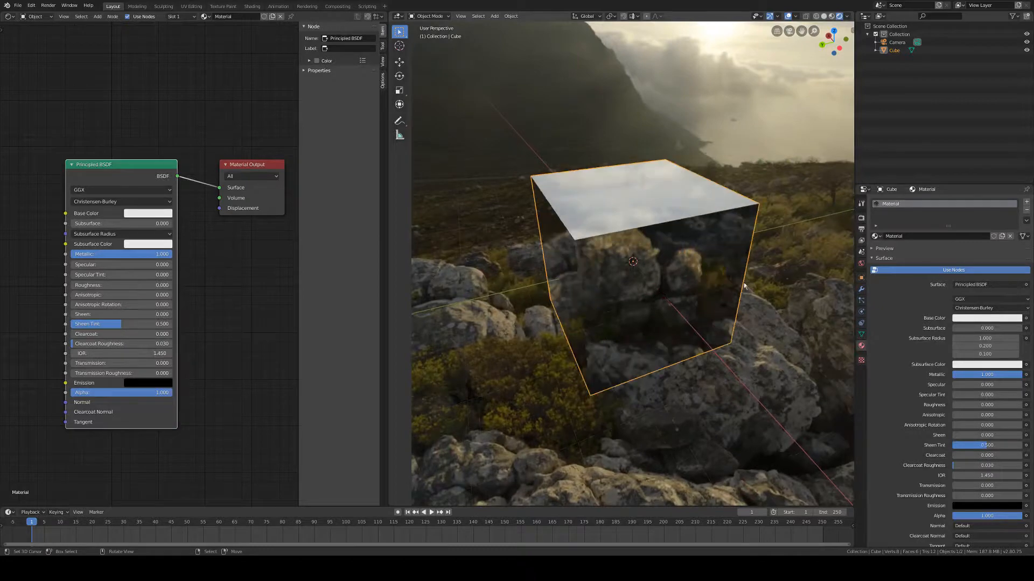
middle_click_drag(745, 286, 603, 294)
scroll(655, 296, "down", 3)
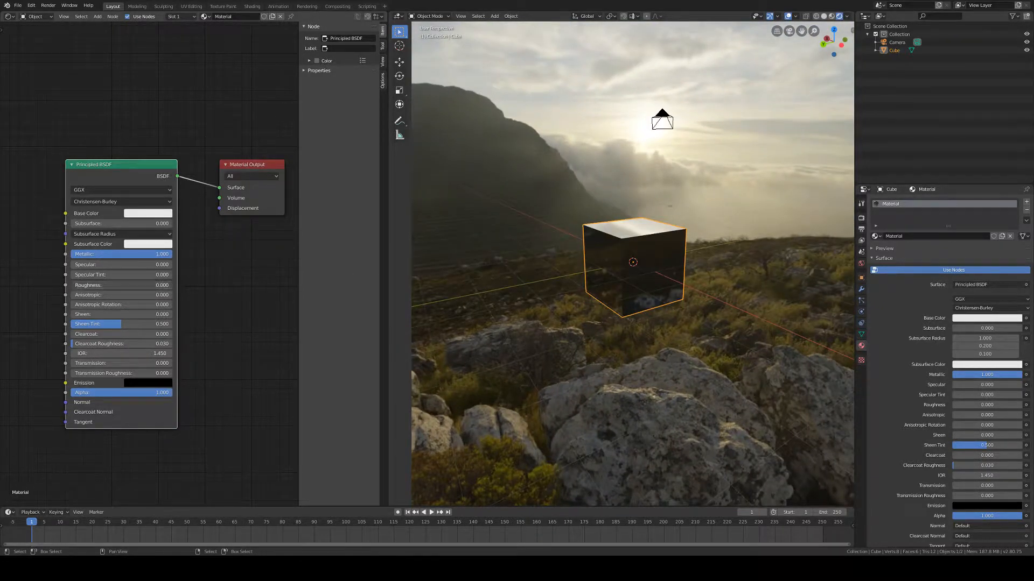
Set the Principled BSDF's Roughness to 0.095, Metallic to 0 and Specular to 1.
left_click_drag(73, 285, 76, 285)
mouse_move(571, 280)
middle_mouse_down()
mouse_move(462, 277)
mouse_move(495, 339)
mouse_move(563, 291)
middle_mouse_up()
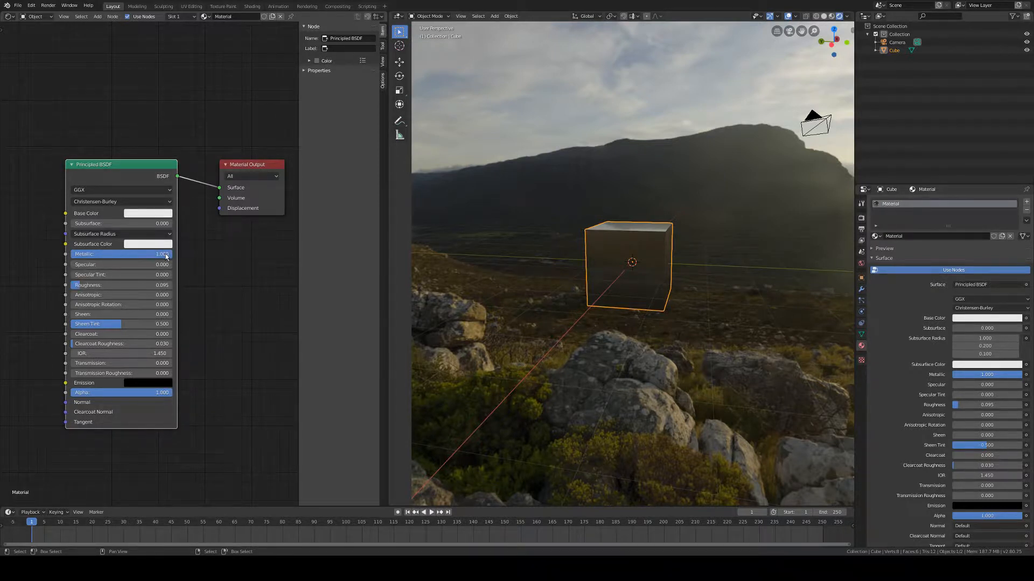
mouse_move(166, 256)
left_mouse_down()
mouse_move(72, 255)
mouse_move(172, 265)
left_mouse_up()
middle_click_drag(684, 323, 588, 317)
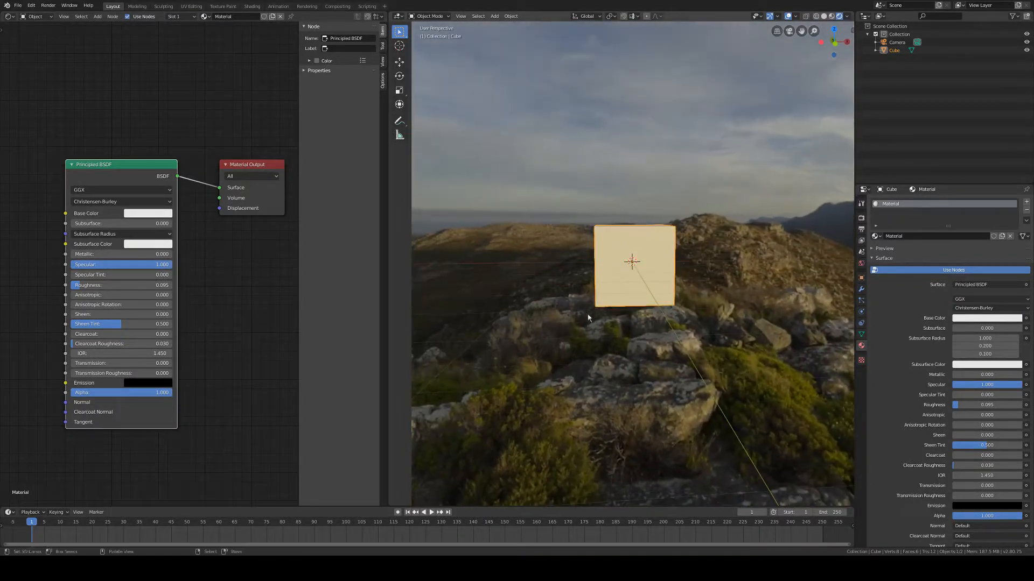
Set the Principled BSDF's Roughness to 0, Clearcoat to 1 and Clearcoat Roughness to 0.
left_click_drag(78, 286, 71, 286)
middle_click_drag(560, 296, 633, 301)
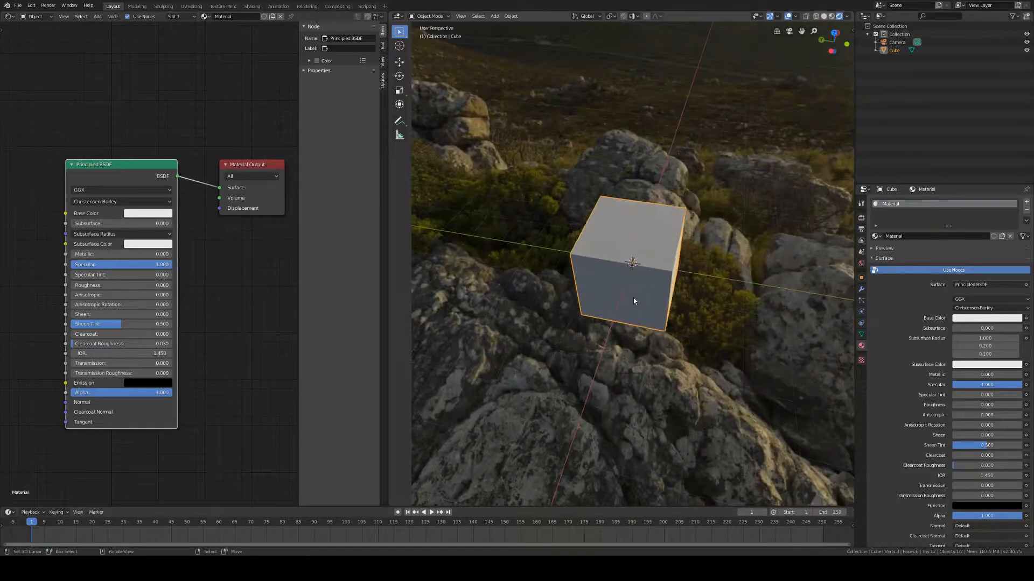
scroll(634, 301, "up", 2)
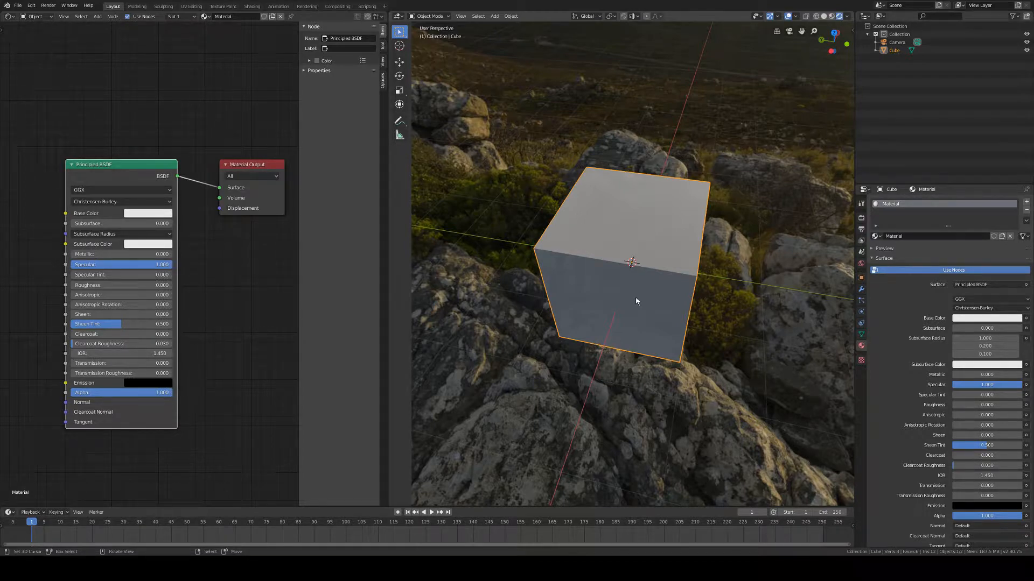
middle_click_drag(636, 301, 641, 275)
middle_click_drag(675, 256, 324, 299)
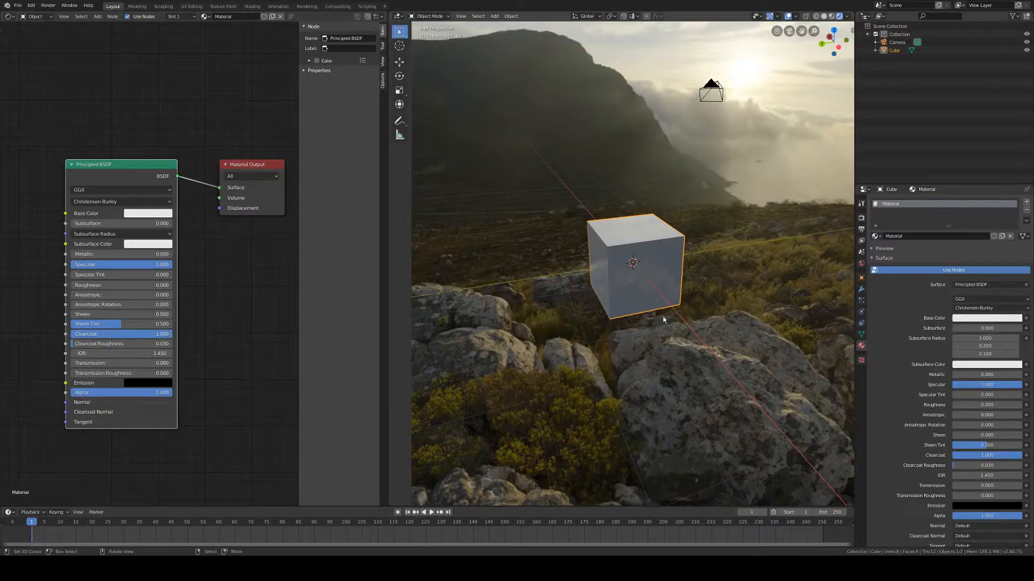
middle_click_drag(641, 301, 644, 273)
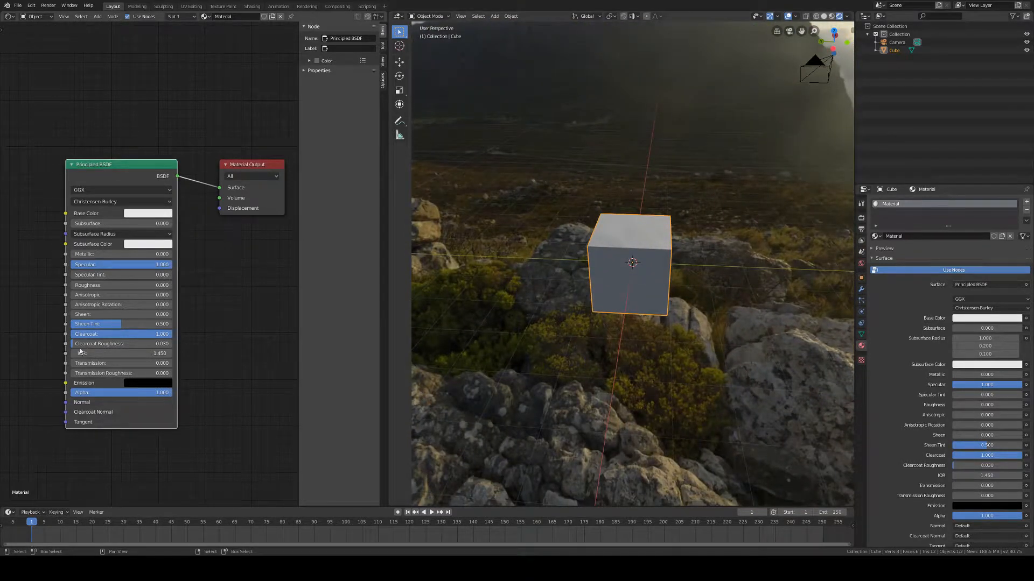
left_click_drag(80, 345, 72, 345)
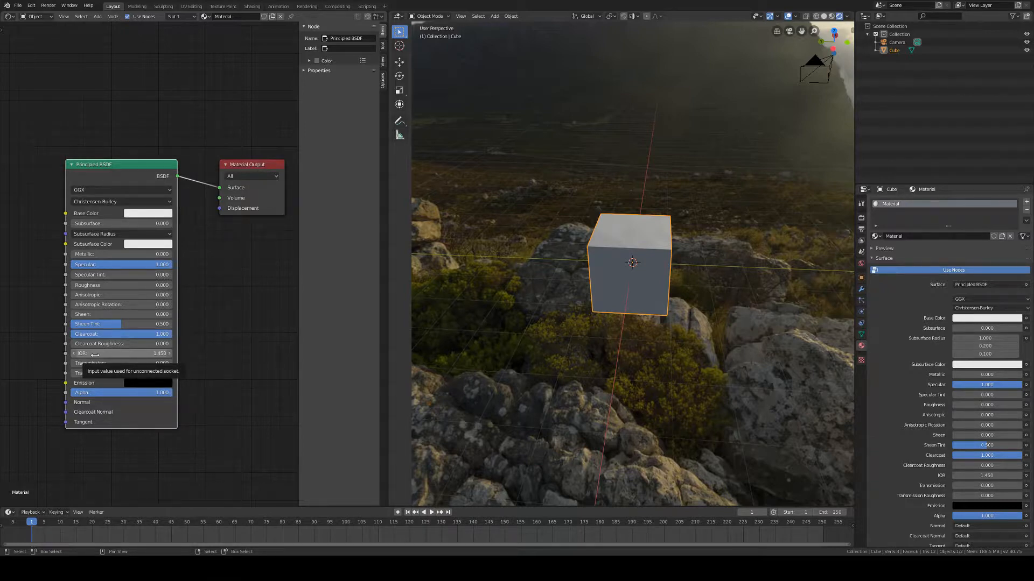
Try an IOR of 0.05 on the Principled BSDF and set it back to 1.45.
left_click_drag(95, 355, 89, 354)
left_click(152, 353)
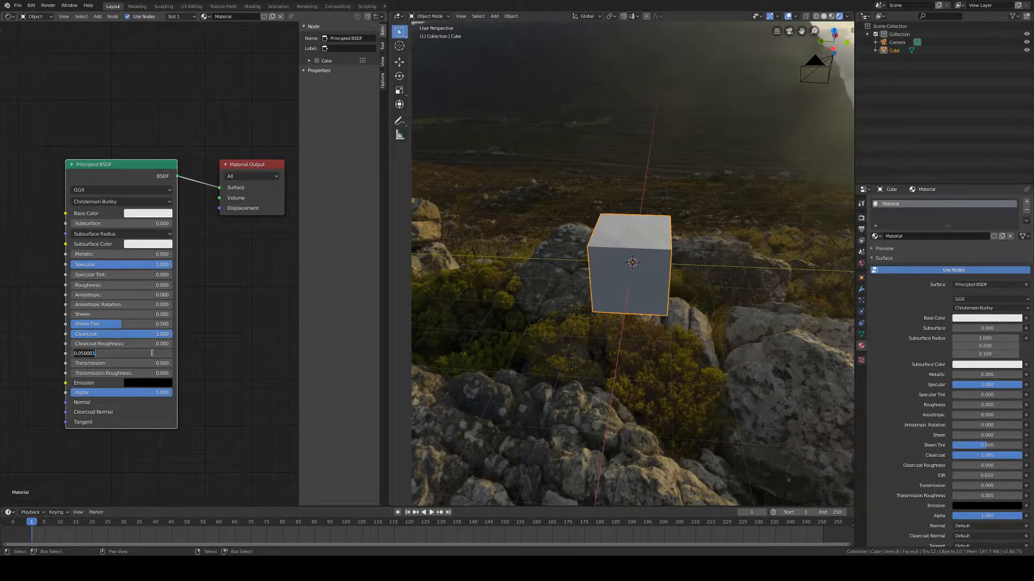
type("1.45")
key("Return")
Replace the Principled BSDF node with a Glass BSDF connected to the Material Output's Surface input.
mouse_move(118, 167)
left_mouse_down()
mouse_move(116, 192)
mouse_move(72, 150)
mouse_move(115, 184)
left_mouse_up()
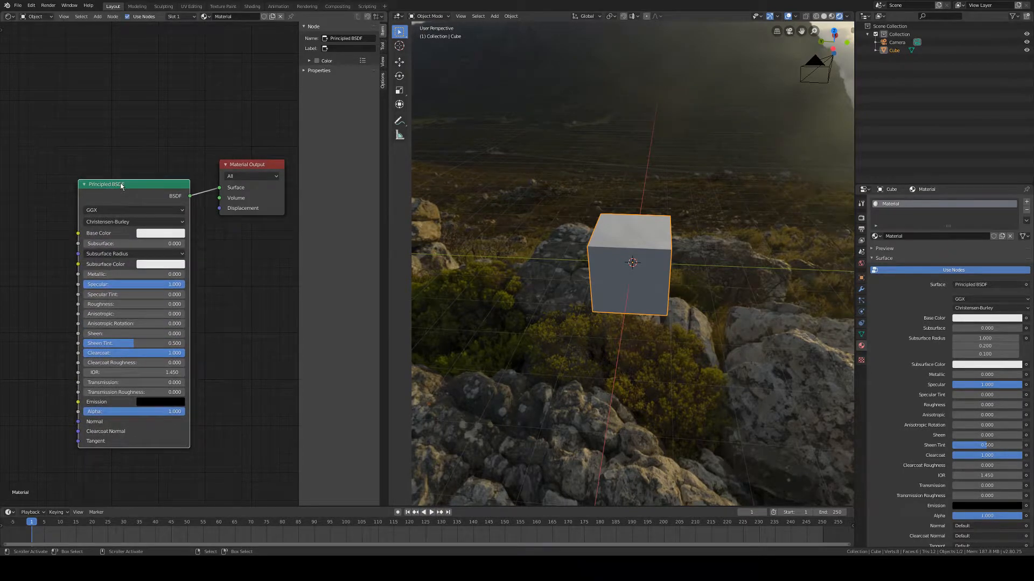
key("x")
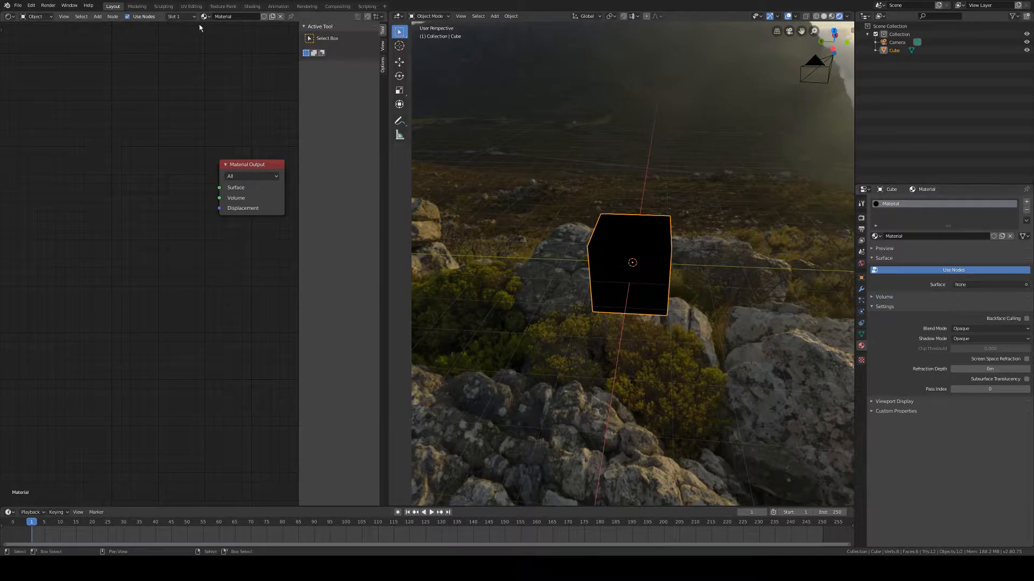
left_click(967, 286)
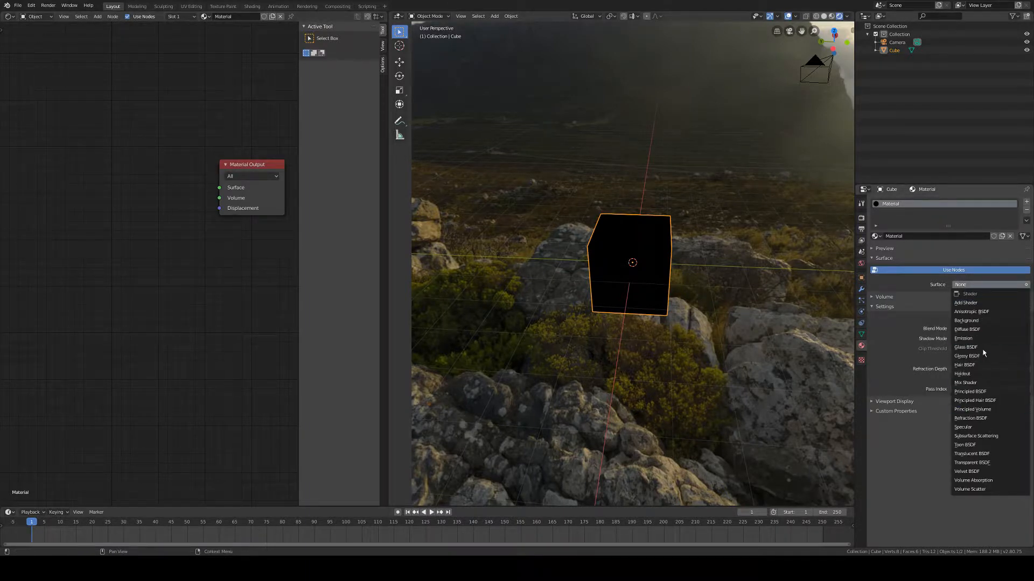
left_click(97, 17)
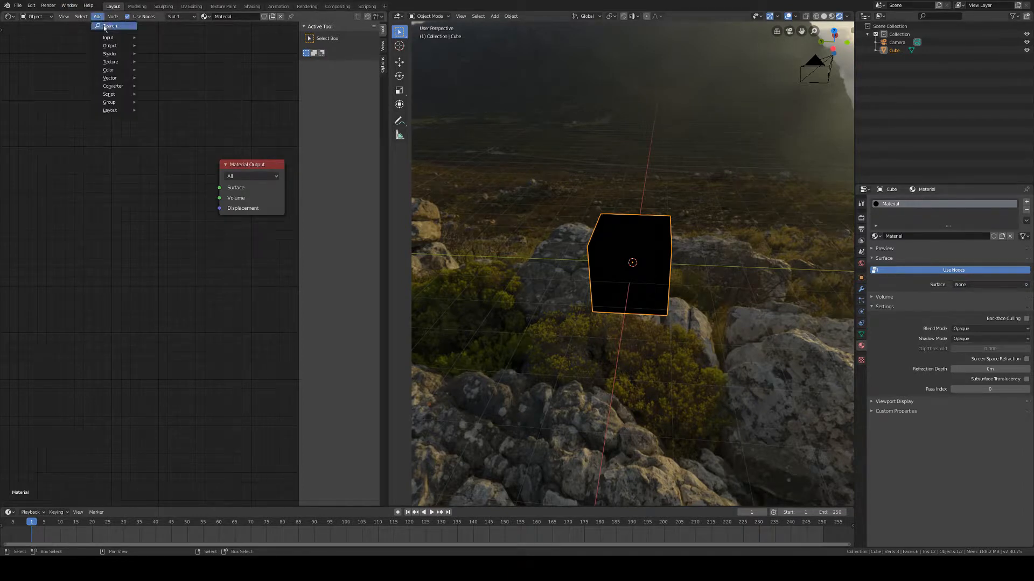
mouse_move(113, 54)
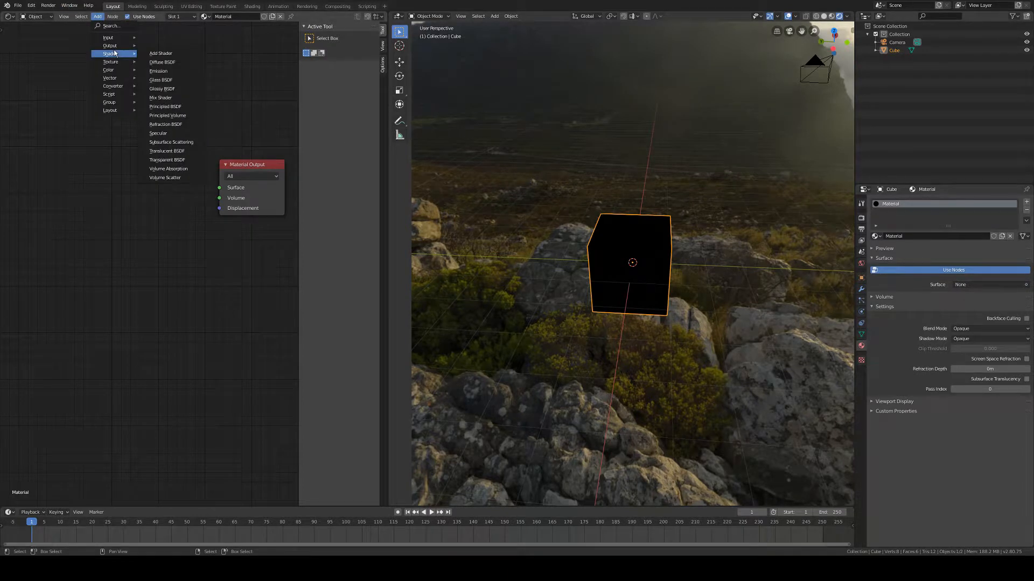
left_click(161, 80)
left_click(166, 211)
left_click_drag(156, 200, 219, 187)
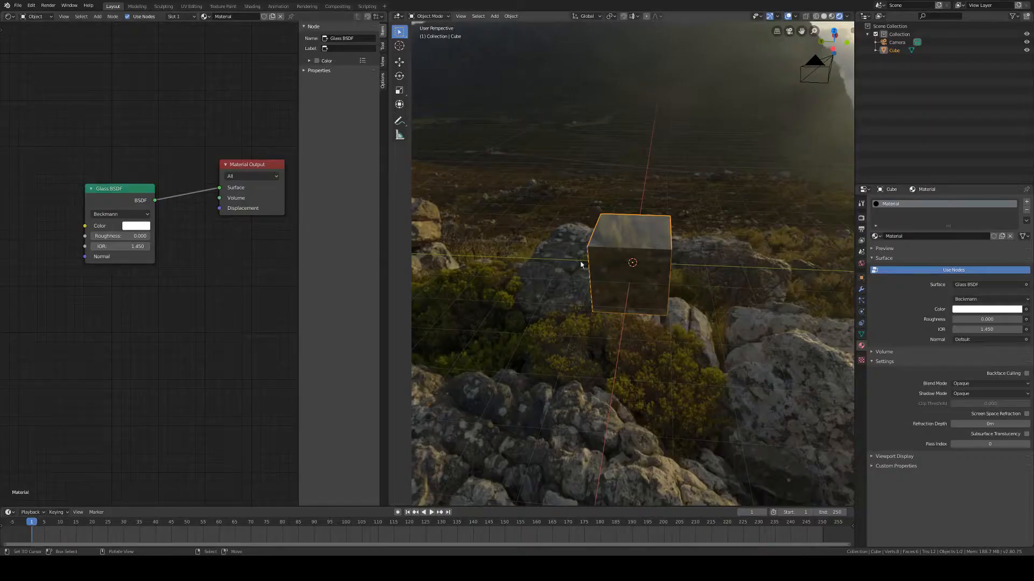
Try the Sharp distribution on the Glass BSDF and set the distribution to GGX.
mouse_move(694, 323)
middle_mouse_down()
mouse_move(685, 330)
mouse_move(641, 301)
mouse_move(591, 295)
mouse_move(561, 272)
mouse_move(561, 222)
mouse_move(618, 254)
mouse_move(691, 320)
middle_mouse_up()
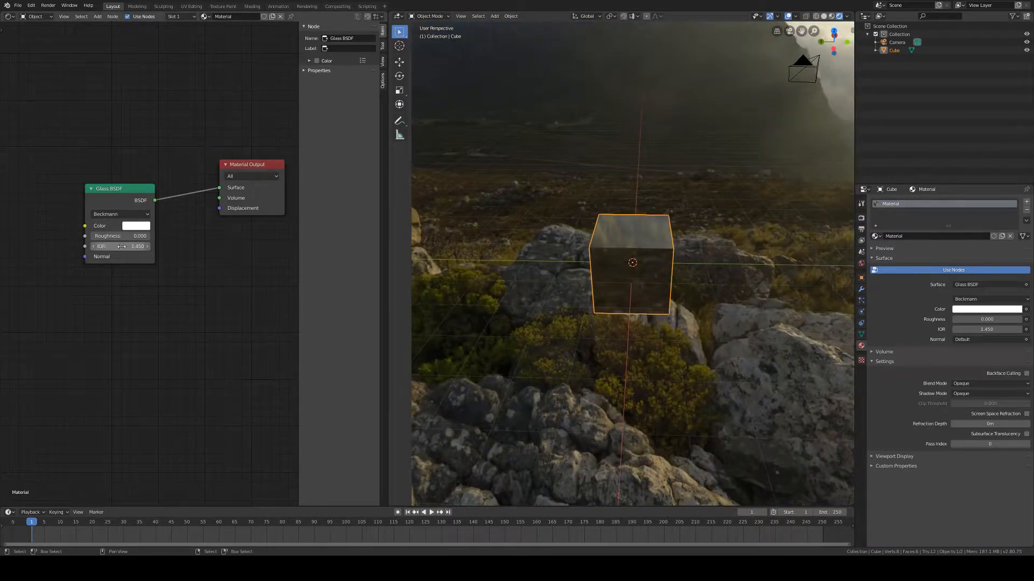
left_click(112, 214)
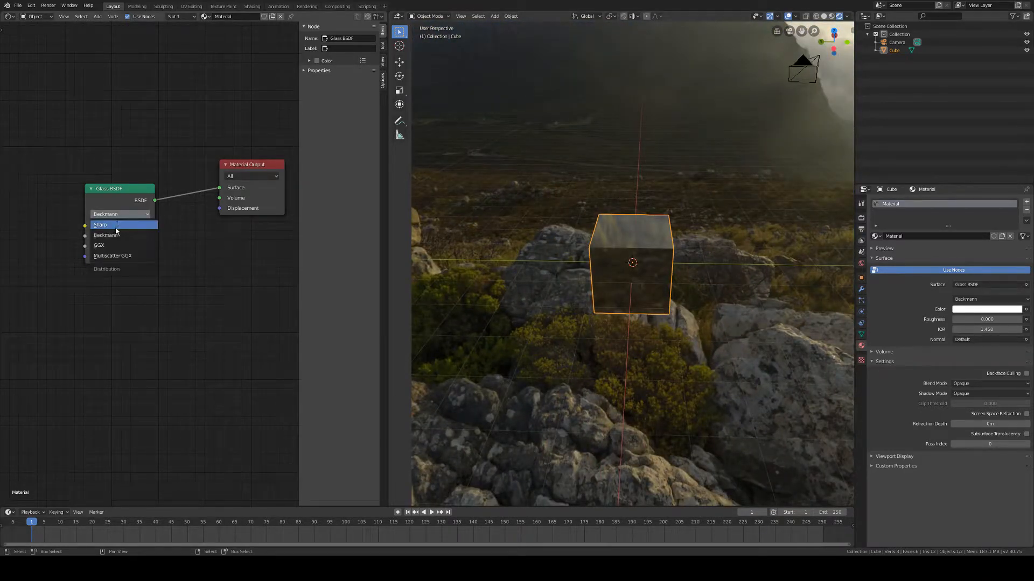
left_click(113, 231)
middle_click_drag(576, 302, 539, 286)
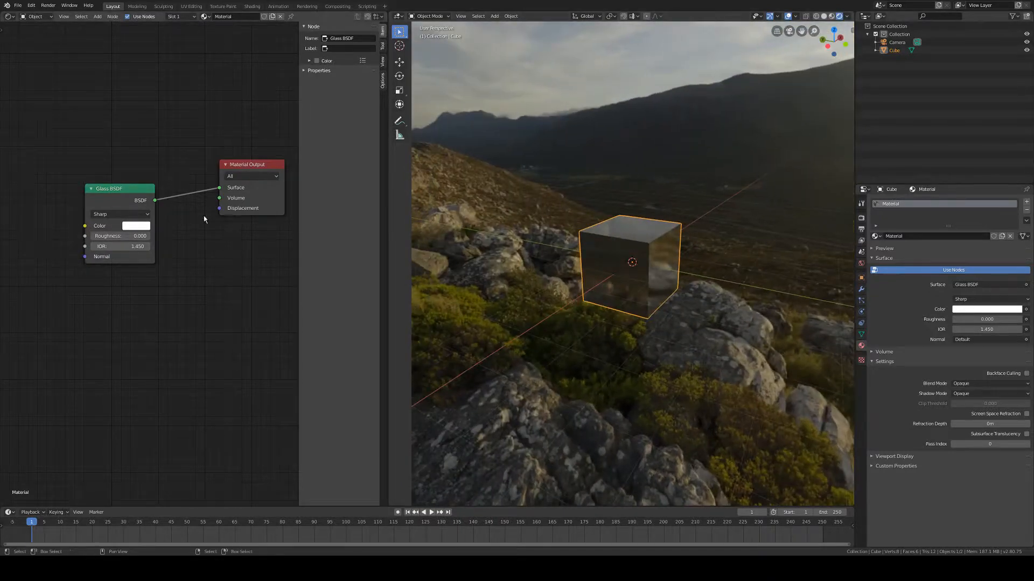
left_click(101, 217)
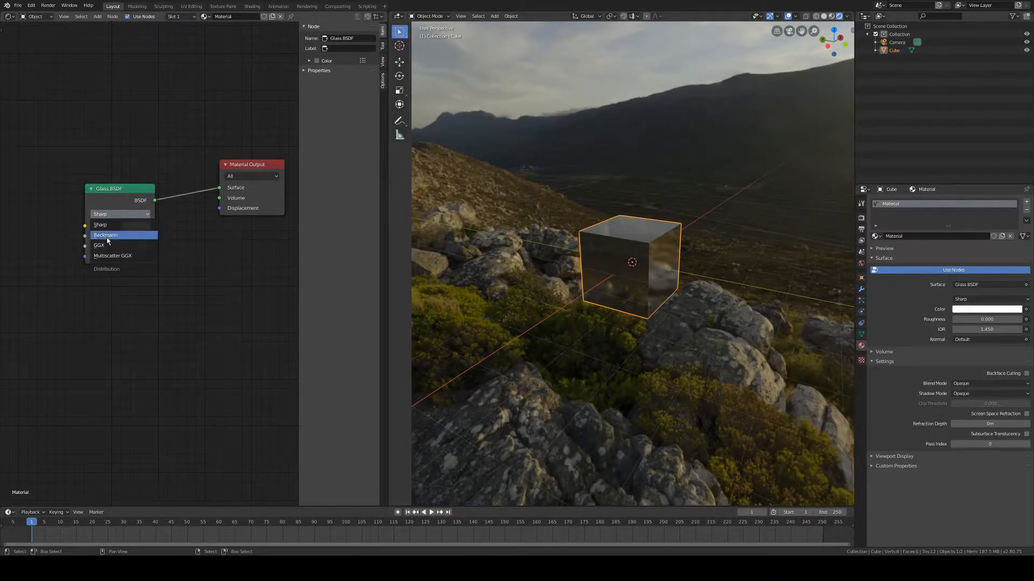
left_click(107, 237)
left_click(115, 246)
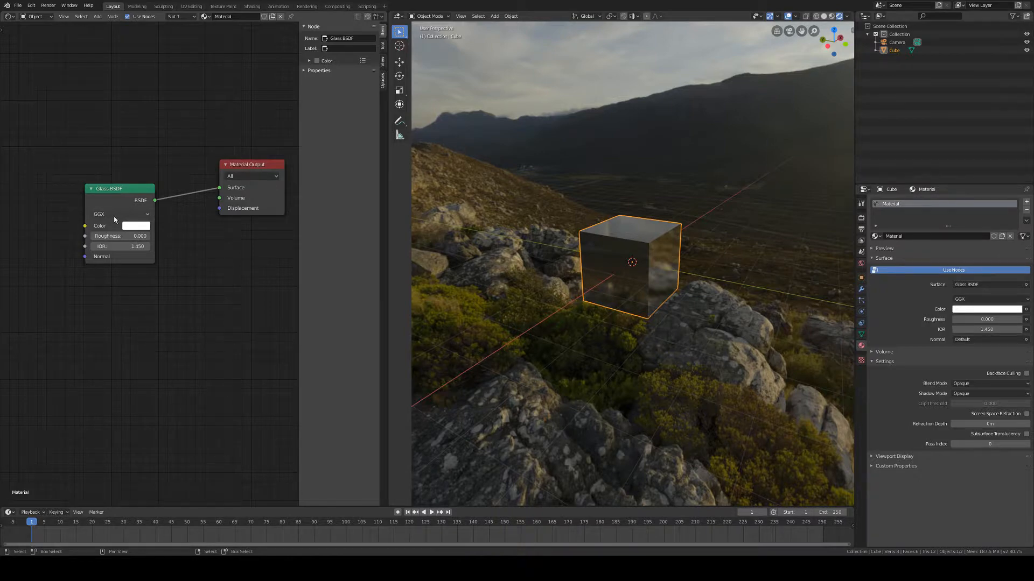
Set the Glass BSDF's distribution to Beckmann, its Color to pale yellow and its Roughness to about 0.215.
left_click(115, 215)
left_click(116, 226)
left_click(114, 215)
left_click(117, 226)
left_click(129, 226)
left_click_drag(147, 134, 154, 133)
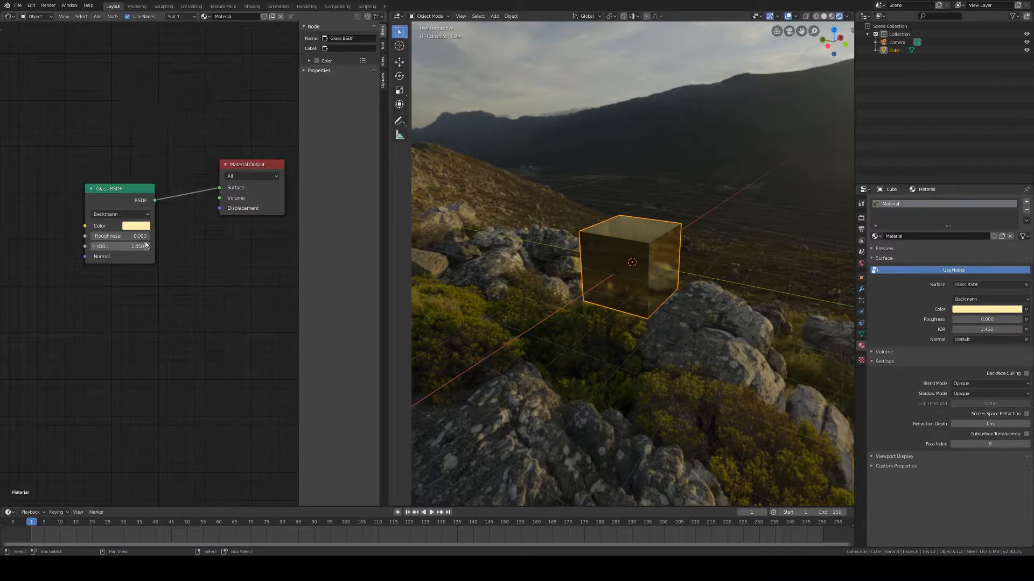
left_click_drag(124, 235, 137, 236)
Scale the cube along the X axis to about 0.11 so it forms a thin slab.
middle_click_drag(711, 286, 706, 272)
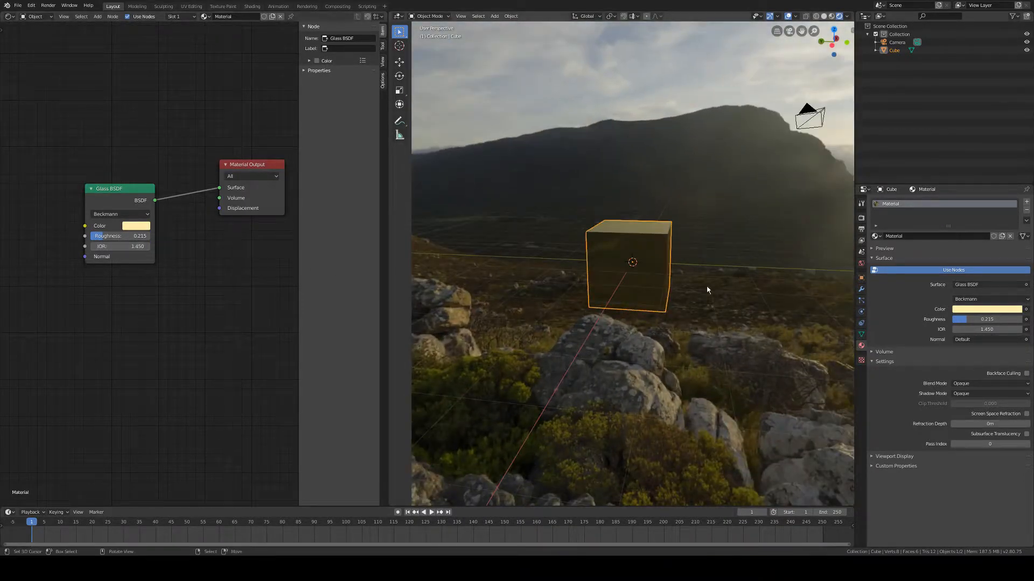
key("s")
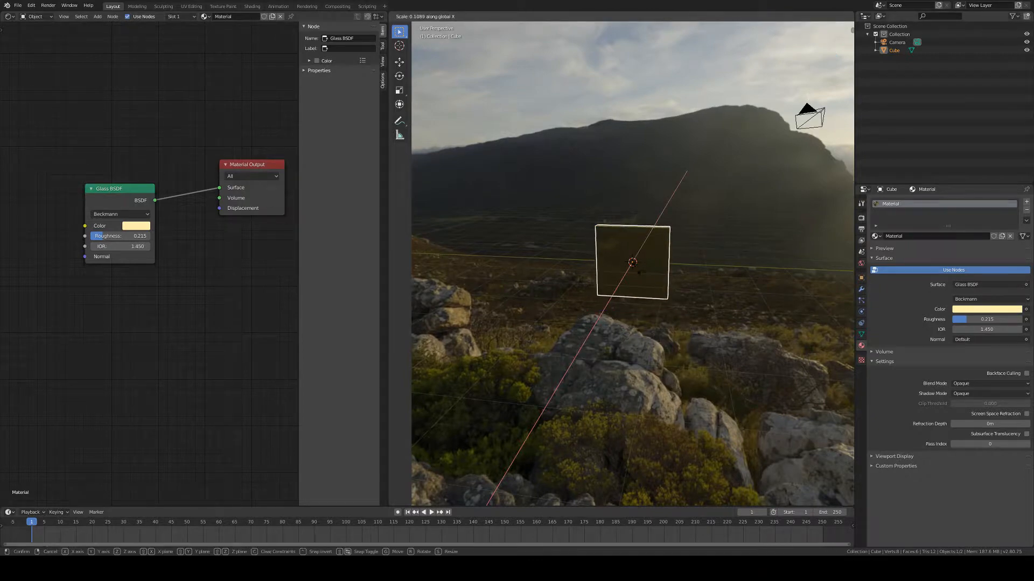
left_click(645, 273)
middle_click_drag(645, 272, 589, 278)
Change the Glass BSDF's Color to a nearly white, slightly bluish tint.
left_click(125, 227)
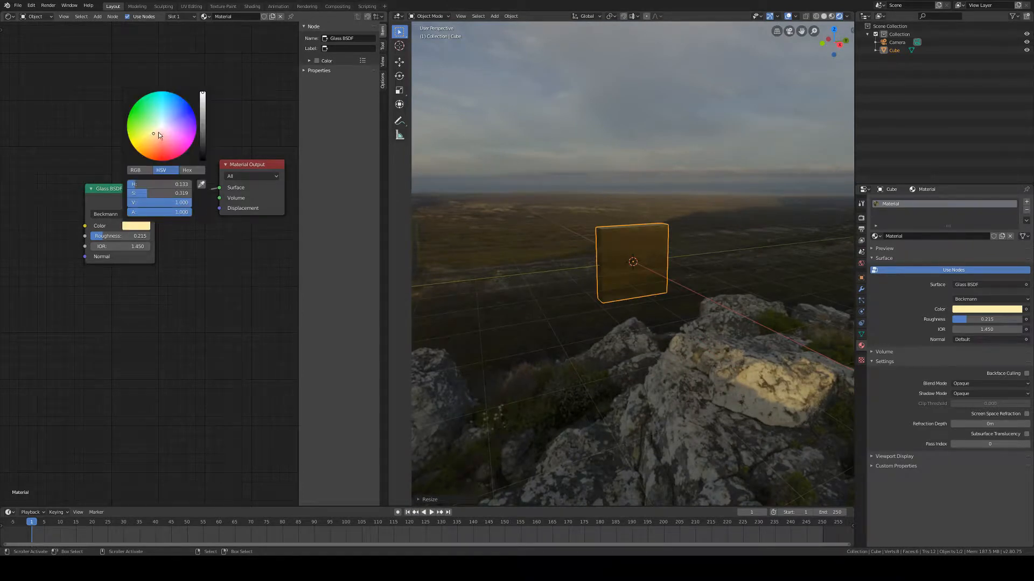
left_click_drag(158, 132, 161, 127)
mouse_move(685, 350)
middle_mouse_down()
mouse_move(642, 331)
mouse_move(693, 354)
middle_mouse_up()
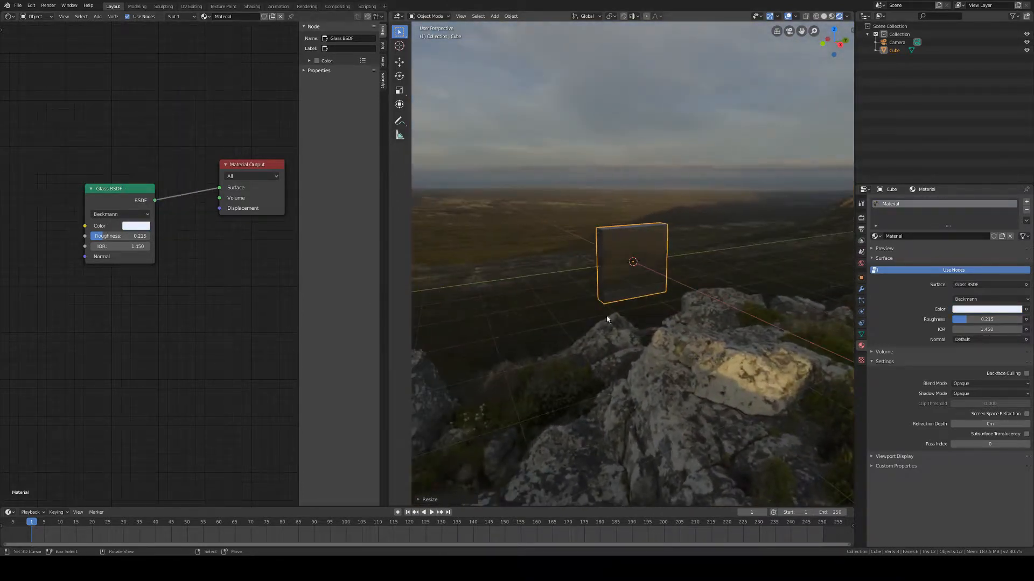
Scale the slab further along the X axis by about 0.41 to make a thin pane.
middle_click_drag(607, 319, 624, 323)
key("s")
key("x")
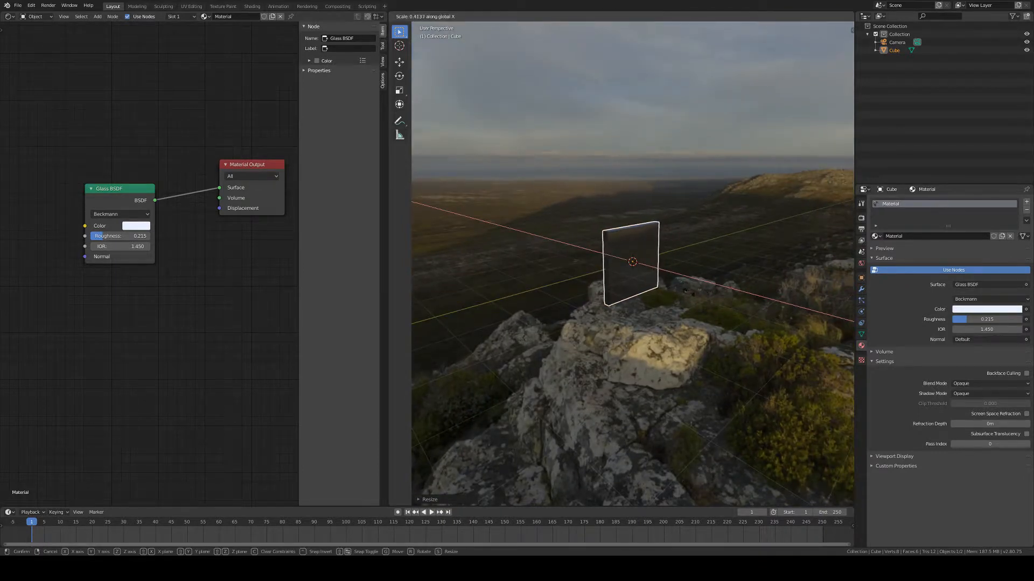
left_click(665, 293)
Try IOR values of 0.05 and 11.25 on the Glass BSDF and set the IOR back to 1.45.
middle_click_drag(740, 317, 681, 323)
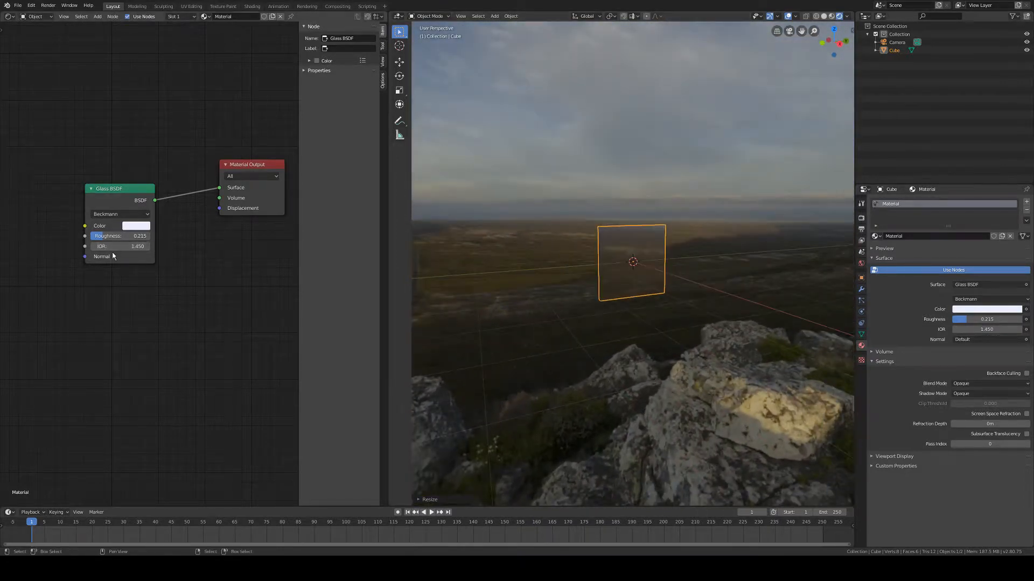
left_click_drag(110, 247, 36, 247)
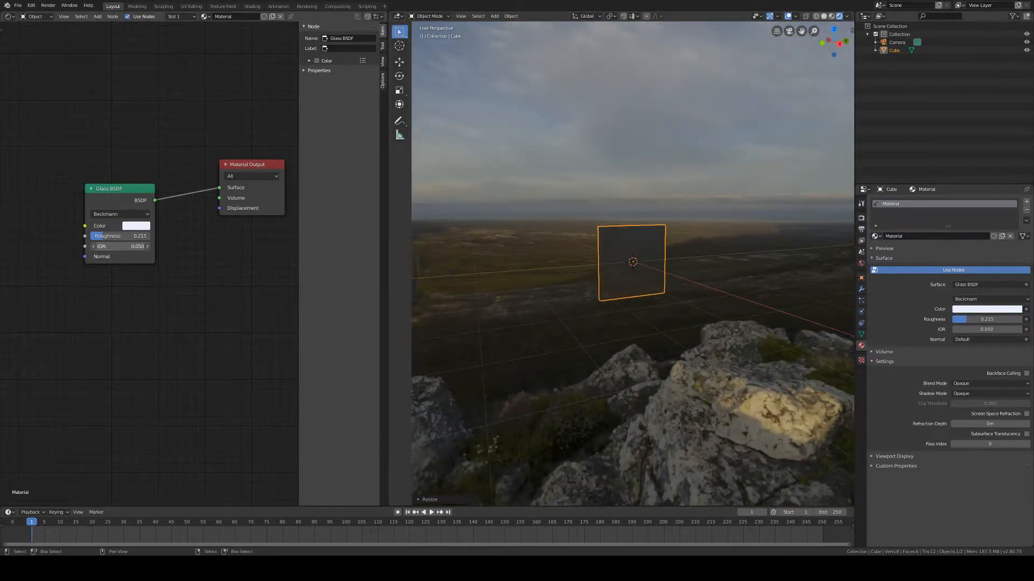
middle_click_drag(694, 266, 662, 296)
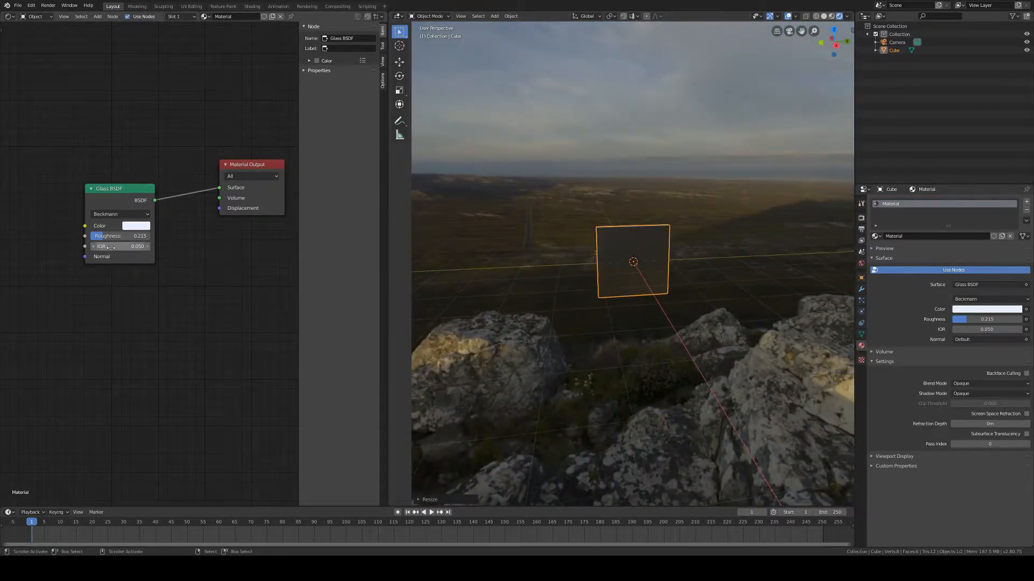
left_click_drag(111, 247, 232, 248)
middle_click_drag(719, 303, 838, 305)
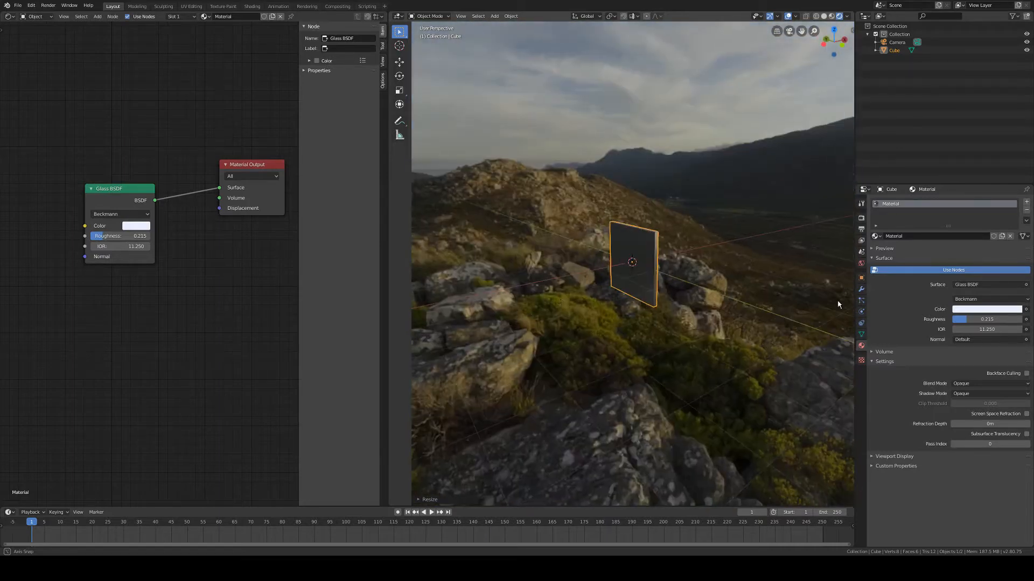
left_click(125, 247)
type("1")
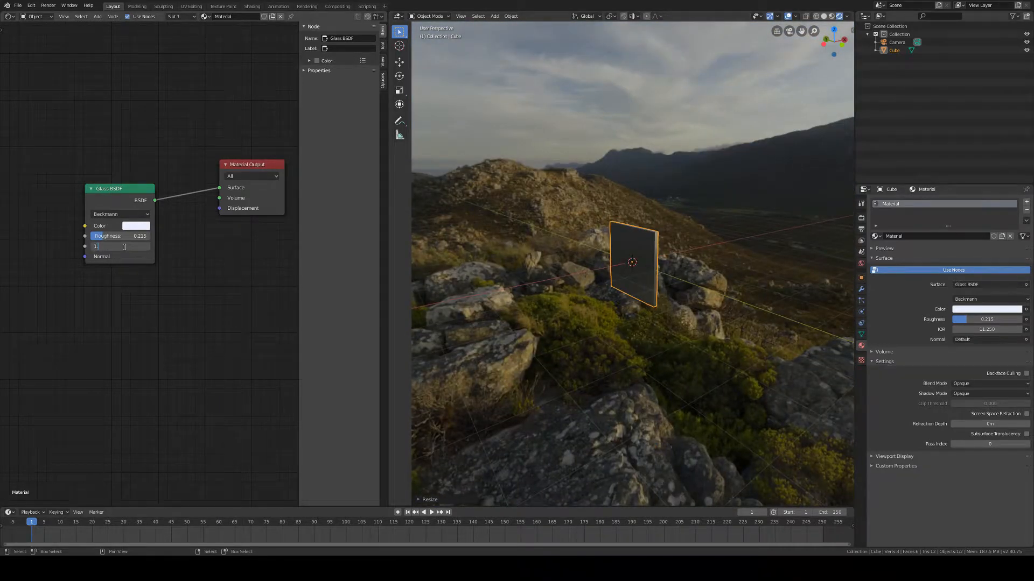
type(".45")
key("Return")
middle_click_drag(673, 282, 607, 286)
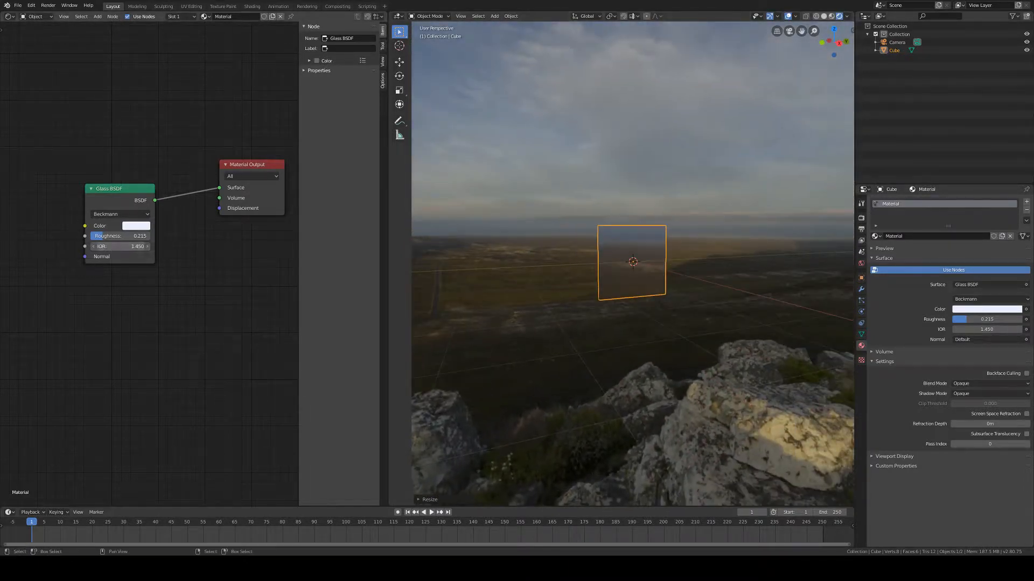
Compare IOR values of 2 and 1 on the Glass BSDF, checking the pane both deselected and selected.
left_click(108, 247)
type("2")
key("Return")
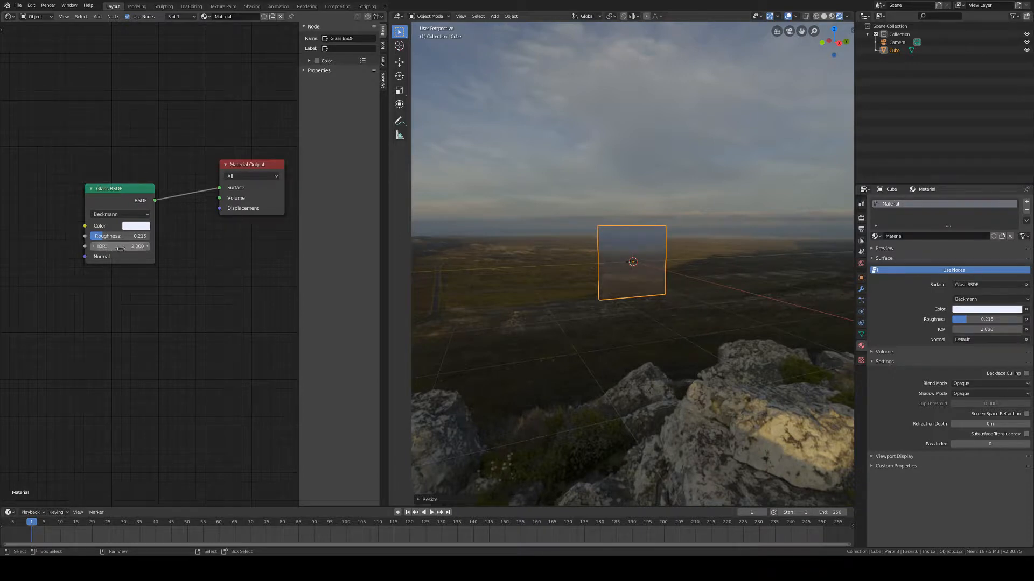
middle_click_drag(685, 285, 701, 301)
left_click(120, 246)
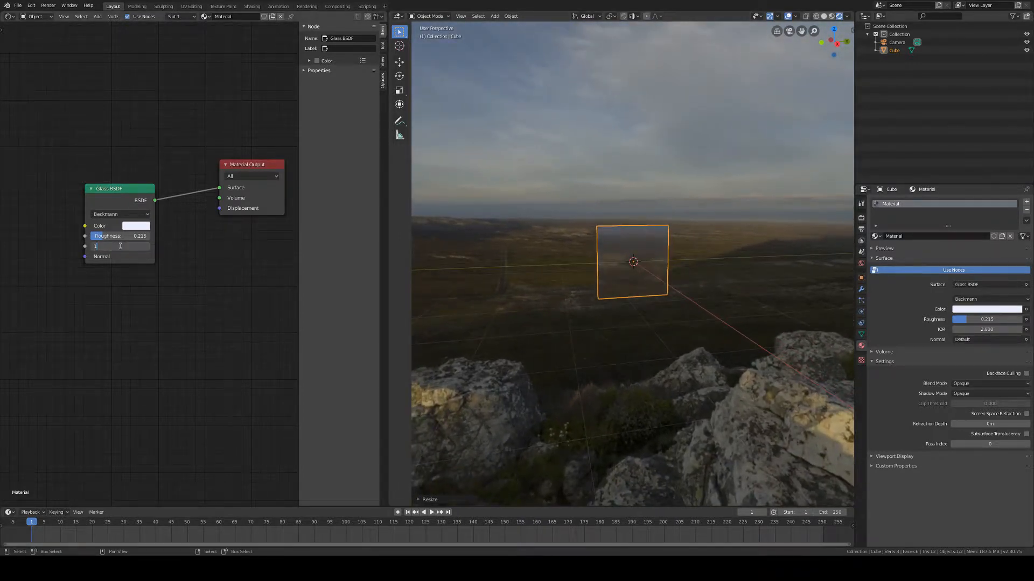
type("1")
key("Return")
mouse_move(637, 296)
middle_mouse_down()
mouse_move(617, 292)
mouse_move(661, 291)
mouse_move(641, 294)
middle_mouse_up()
left_click(728, 293)
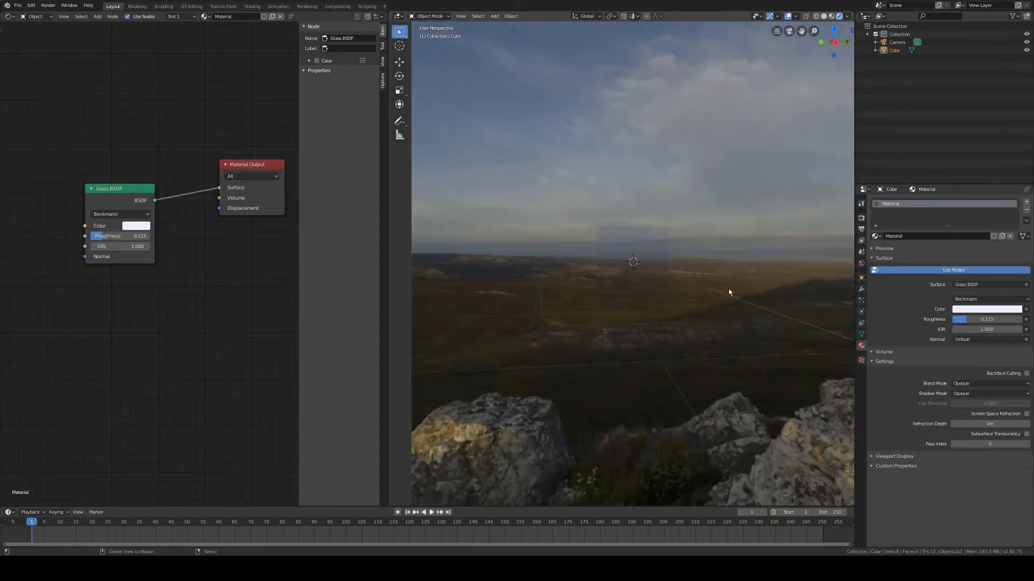
left_click(662, 285)
Delete the Glass BSDF node from the cube's material.
left_click(130, 246)
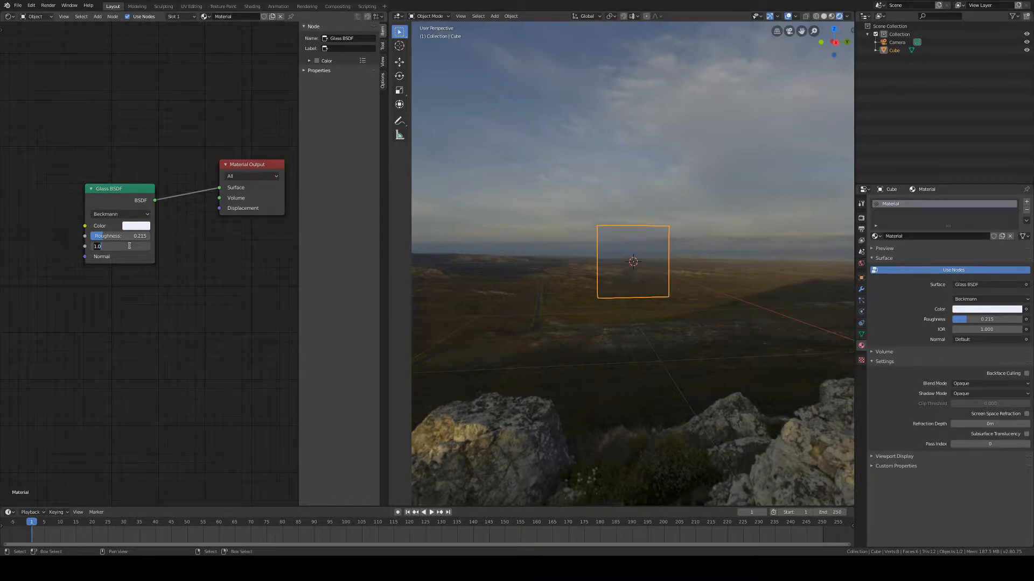
left_click(111, 195)
key("Delete")
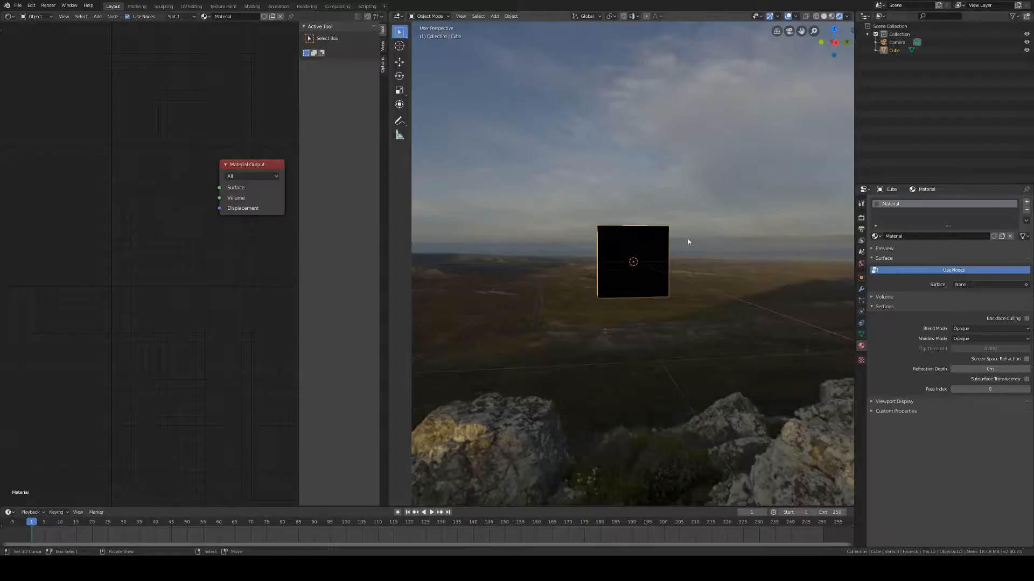
Try a Principled BSDF connected to the Material Output's Surface input, and delete the node.
left_click(97, 16)
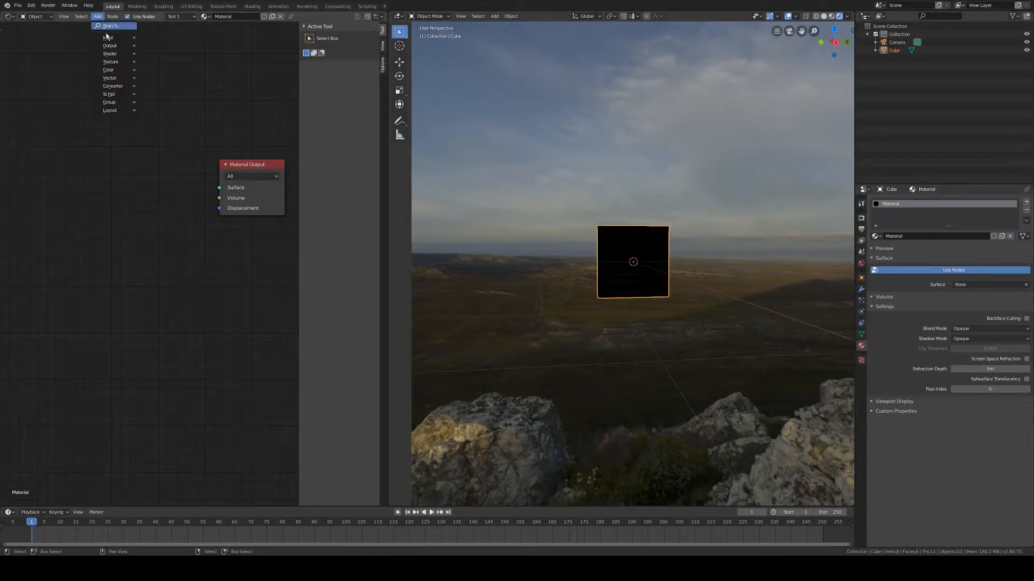
mouse_move(111, 55)
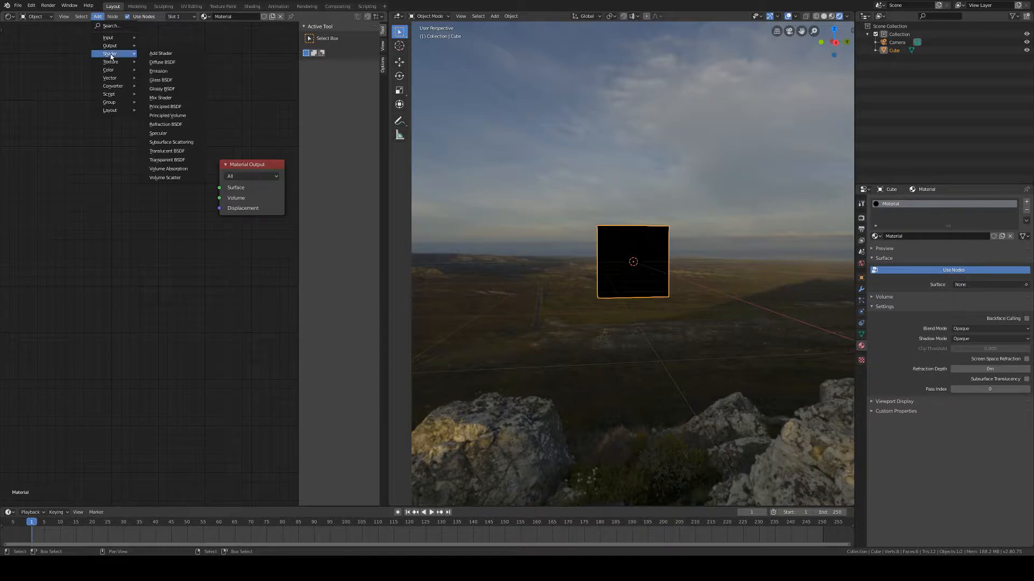
left_click(171, 107)
left_click(147, 135)
left_click_drag(160, 152, 220, 187)
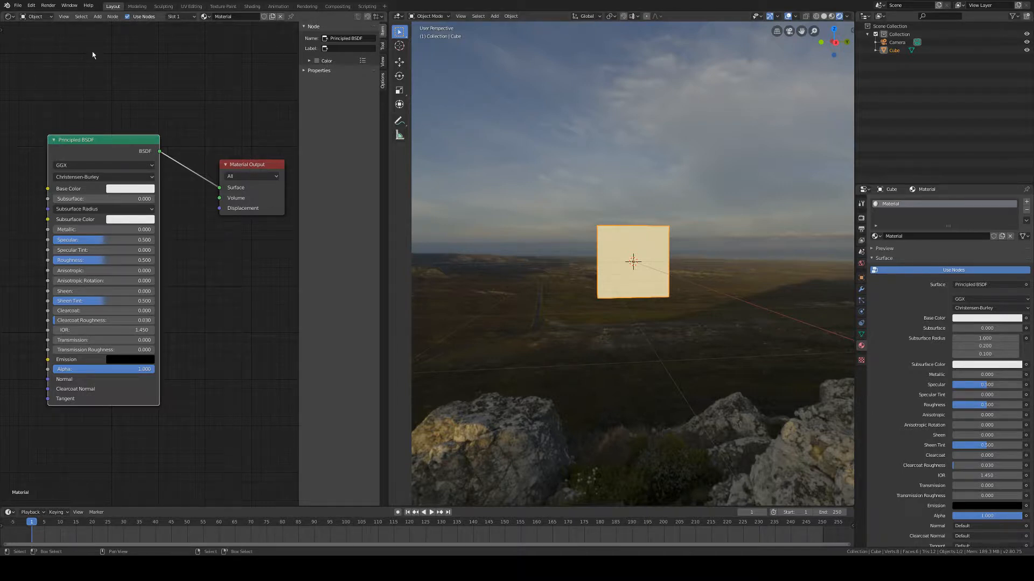
key("x")
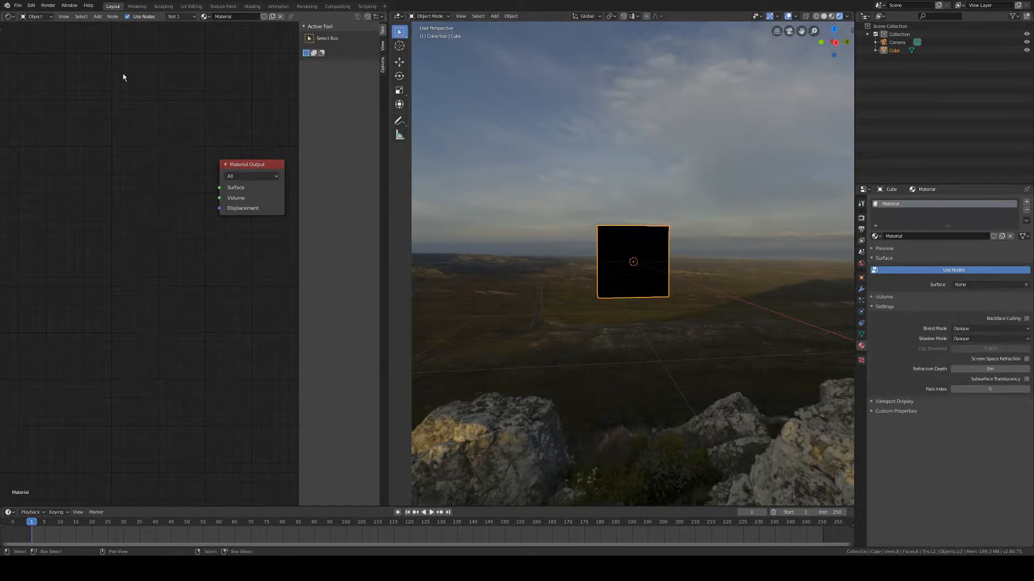
Add a Transparent BSDF node and connect it to the Material Output's Surface input.
left_click(93, 18)
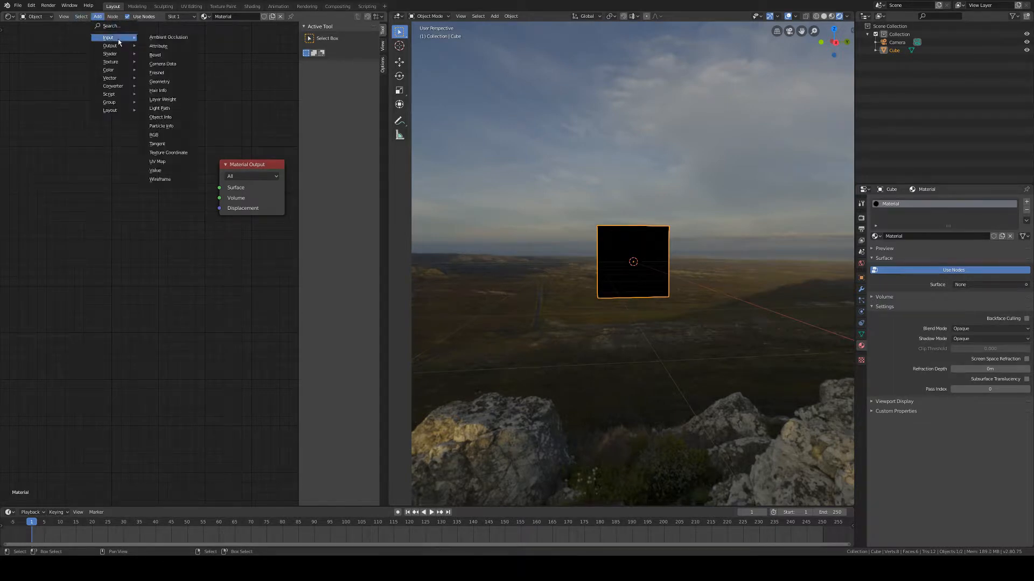
mouse_move(121, 53)
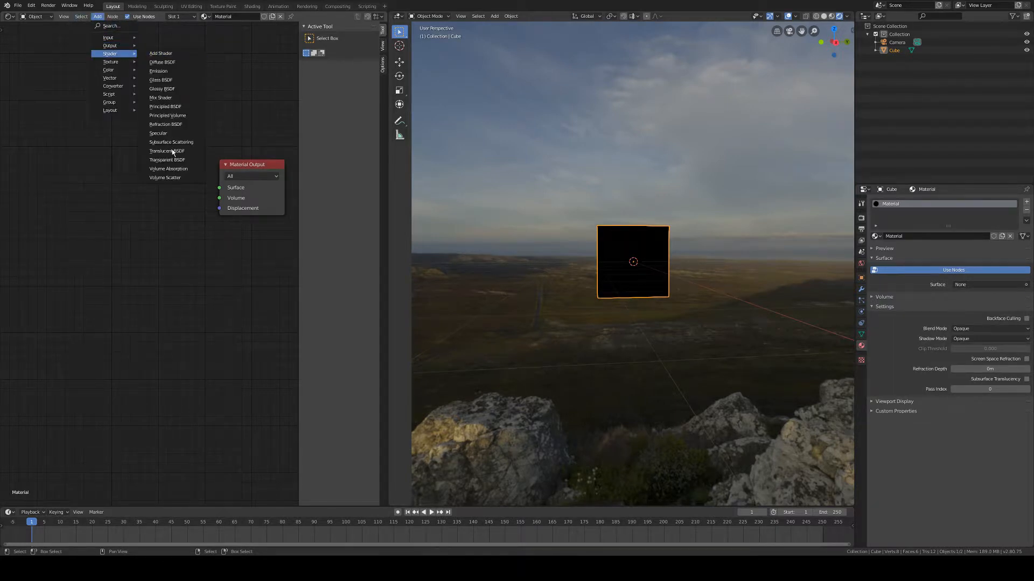
left_click(174, 160)
left_click(106, 160)
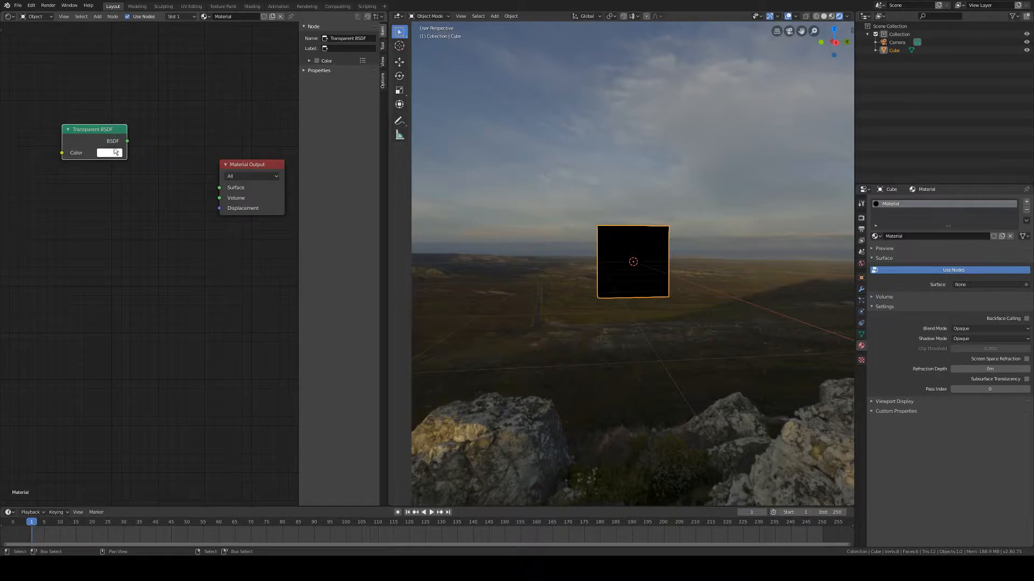
left_click(115, 153)
left_click_drag(127, 141, 220, 188)
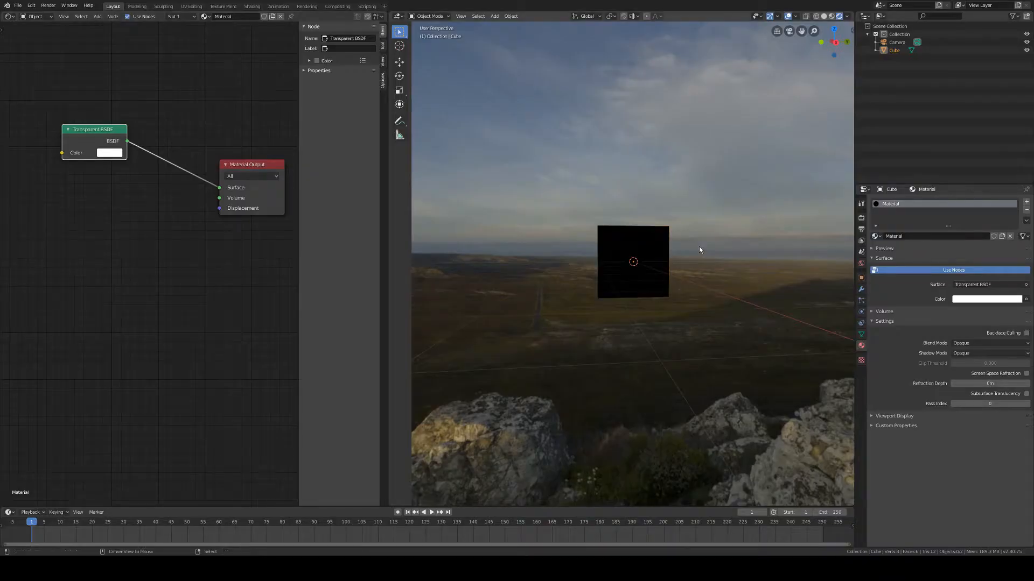
middle_click_drag(718, 281, 565, 224)
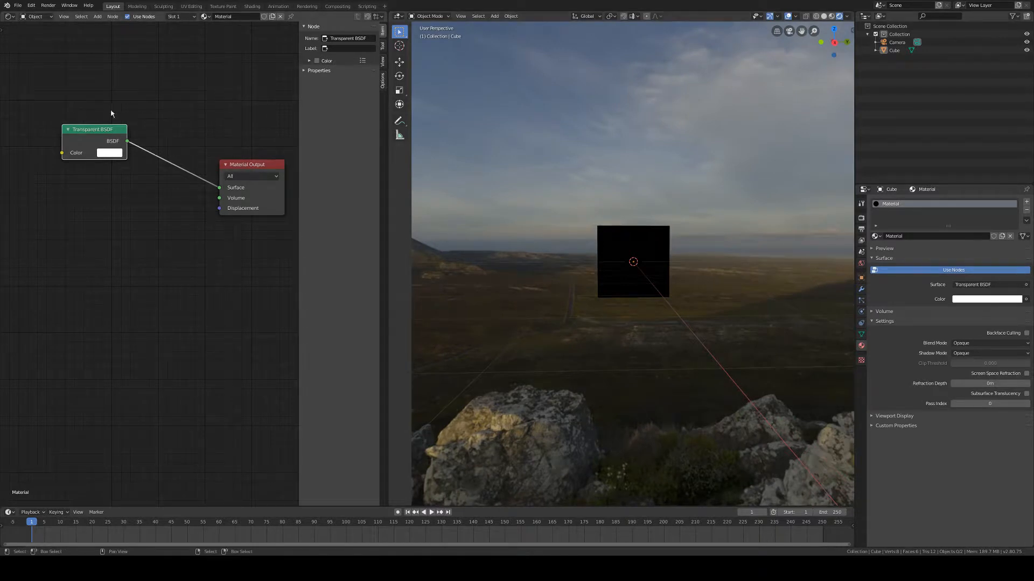
Add a Volume Scatter node below the Transparent BSDF and connect it to the Material Output's Volume input.
left_click(98, 16)
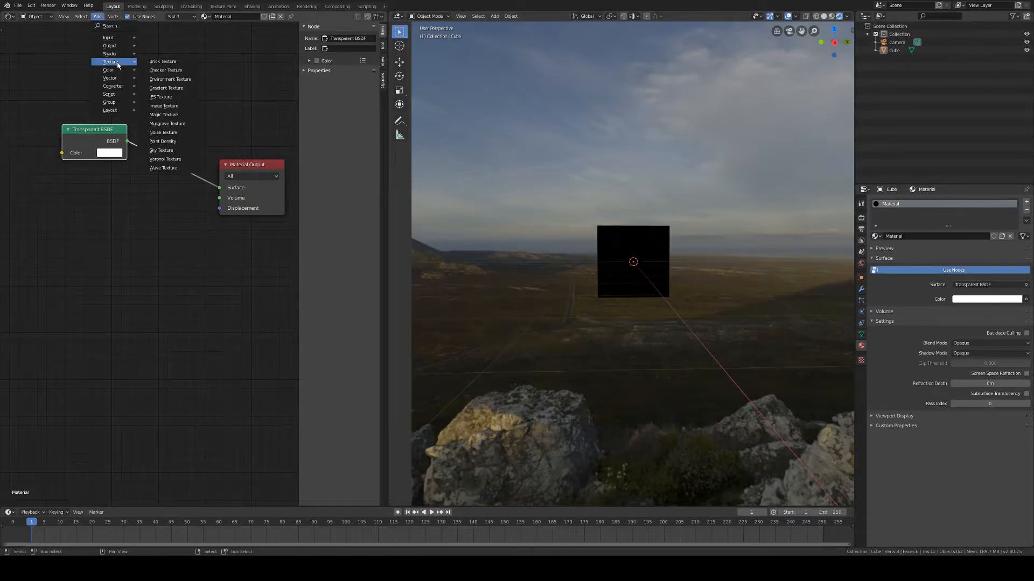
mouse_move(112, 57)
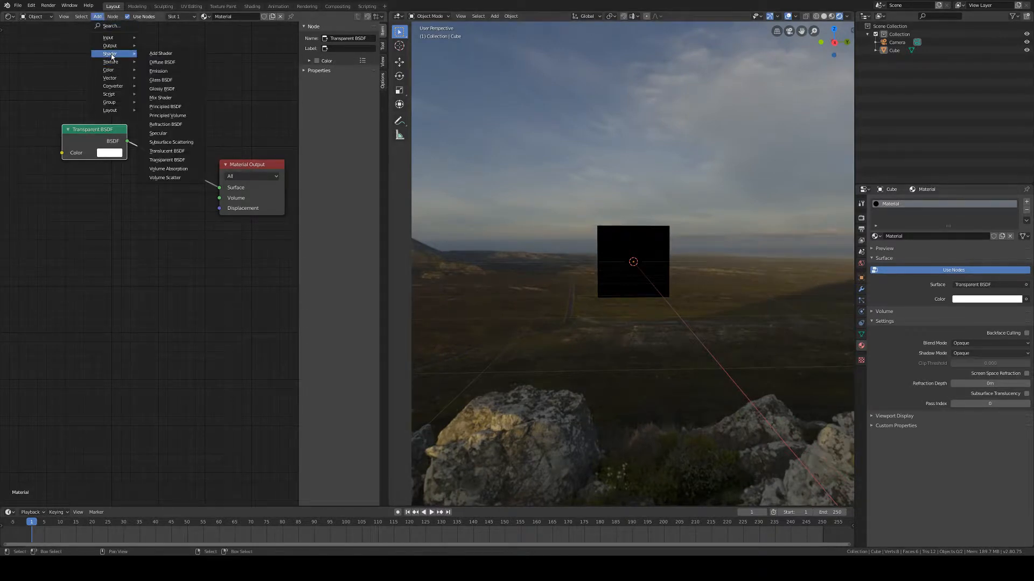
left_click(165, 177)
left_click(124, 222)
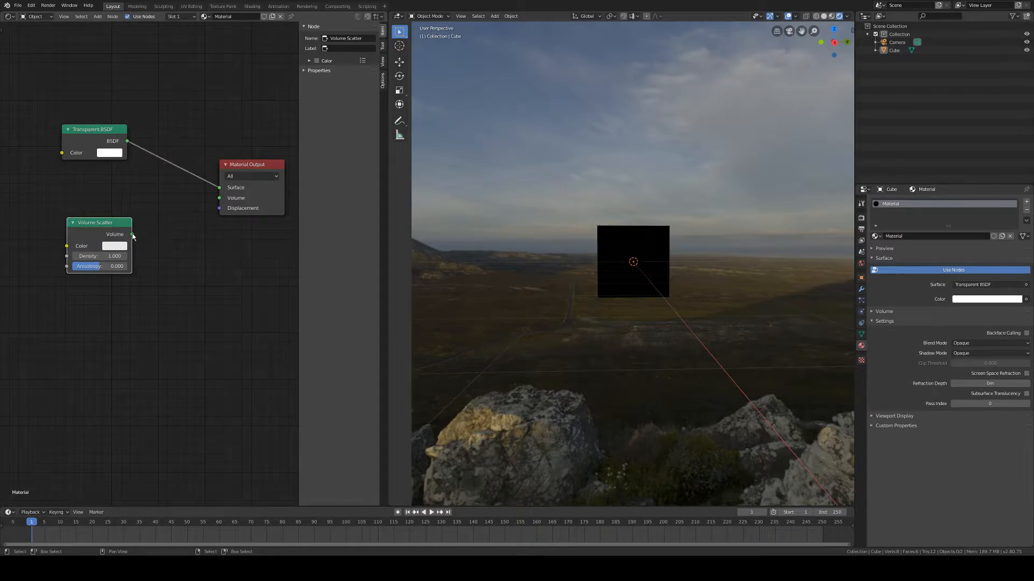
left_click_drag(132, 234, 214, 204)
left_click_drag(213, 204, 219, 197)
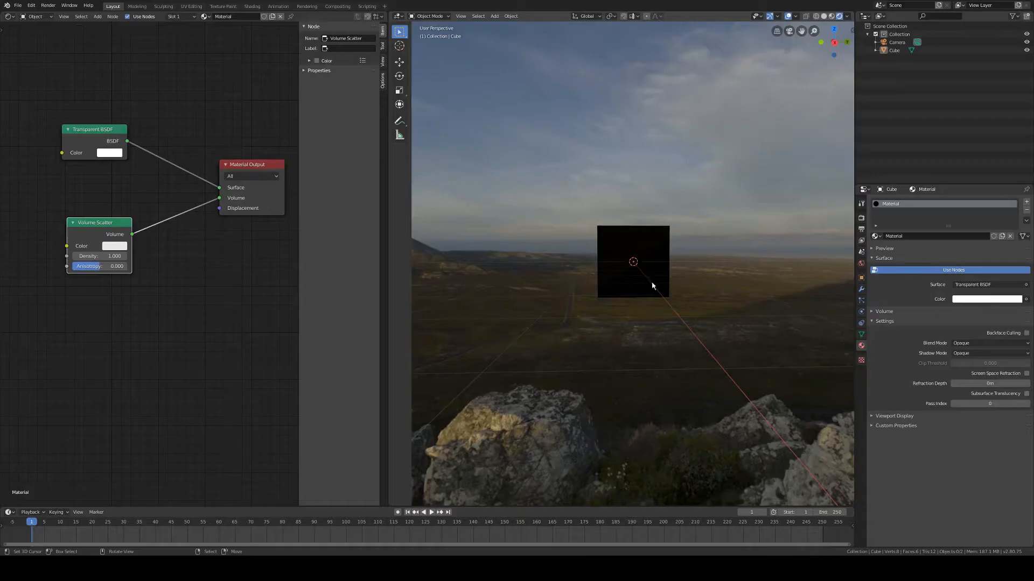
Scale the thin pane along the X axis by about 21 to turn it back into a full block.
middle_click_drag(653, 286, 631, 314)
scroll(631, 314, "up", 4)
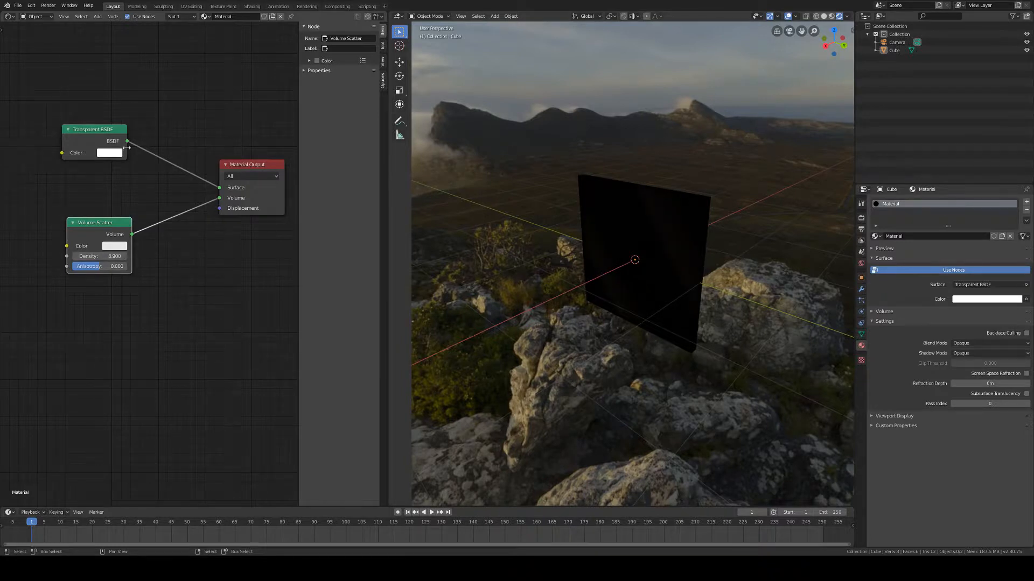
left_click(670, 232)
key("s")
key("x")
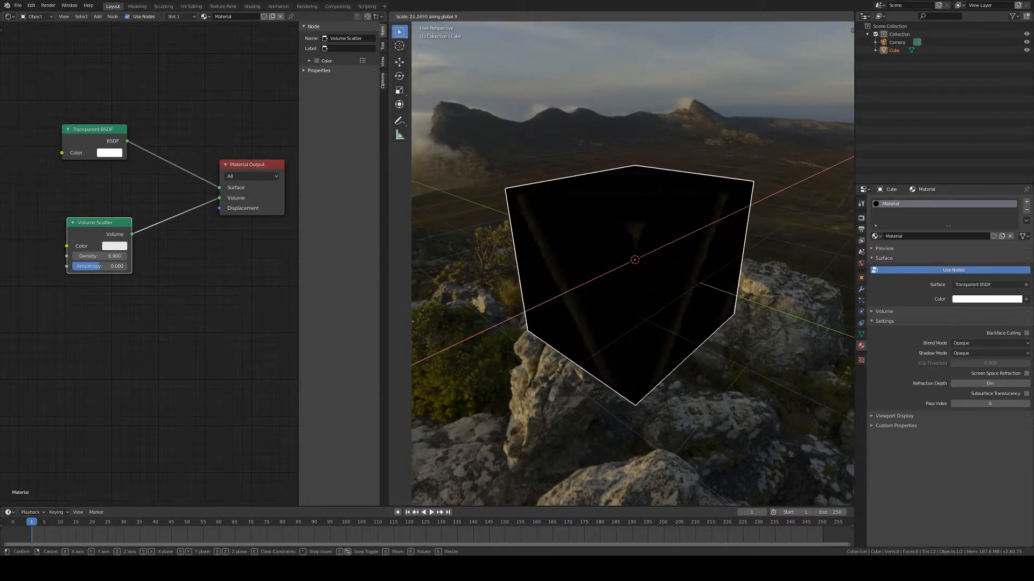
left_click(683, 270)
mouse_move(683, 269)
middle_mouse_down()
mouse_move(647, 242)
mouse_move(678, 259)
middle_mouse_up()
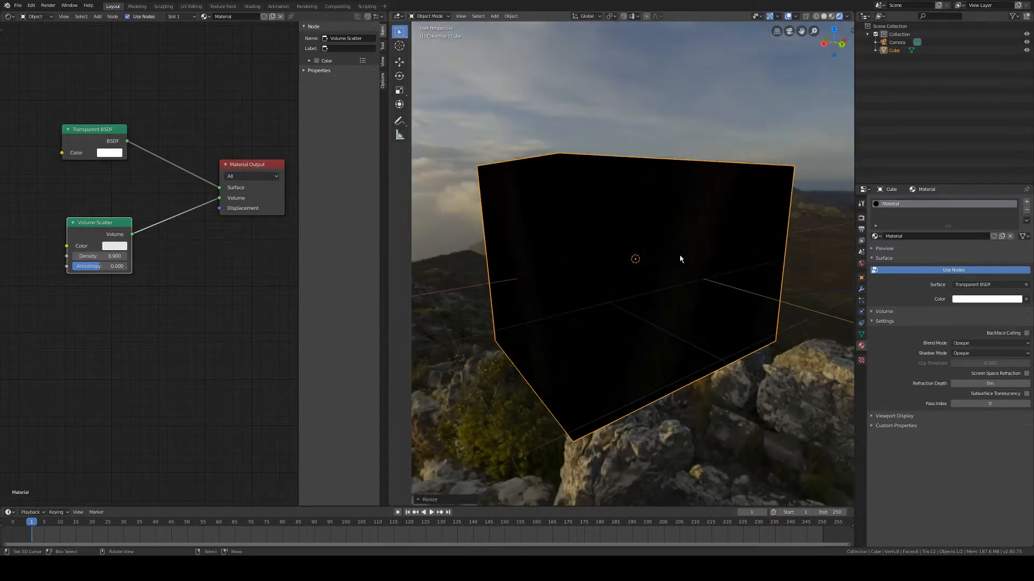
scroll(678, 258, "down", 3)
left_click(97, 149)
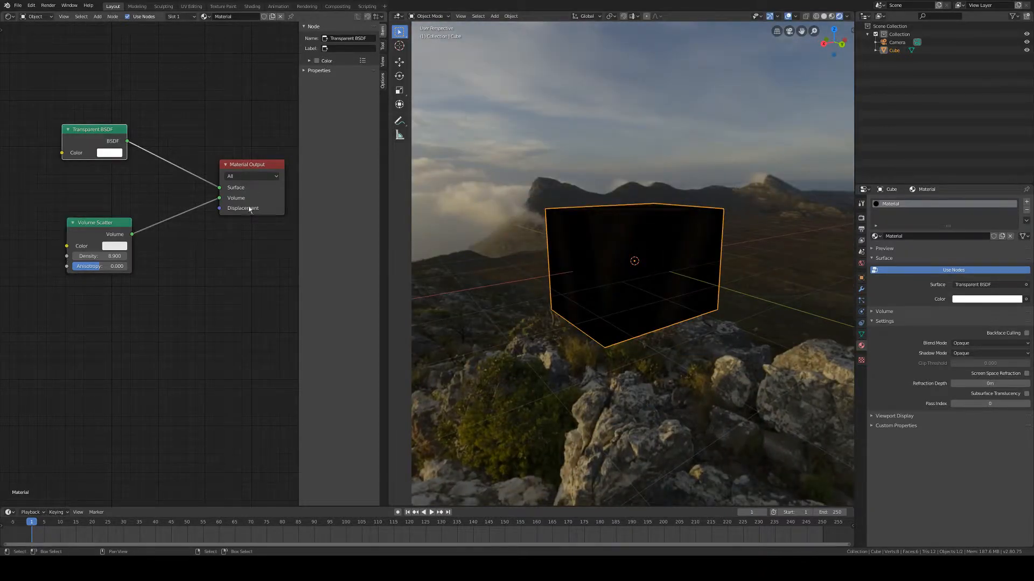
left_click(105, 153)
left_click(98, 17)
Switch the 3D viewport shading from Rendered to LookDev.
mouse_move(111, 62)
left_click(831, 16)
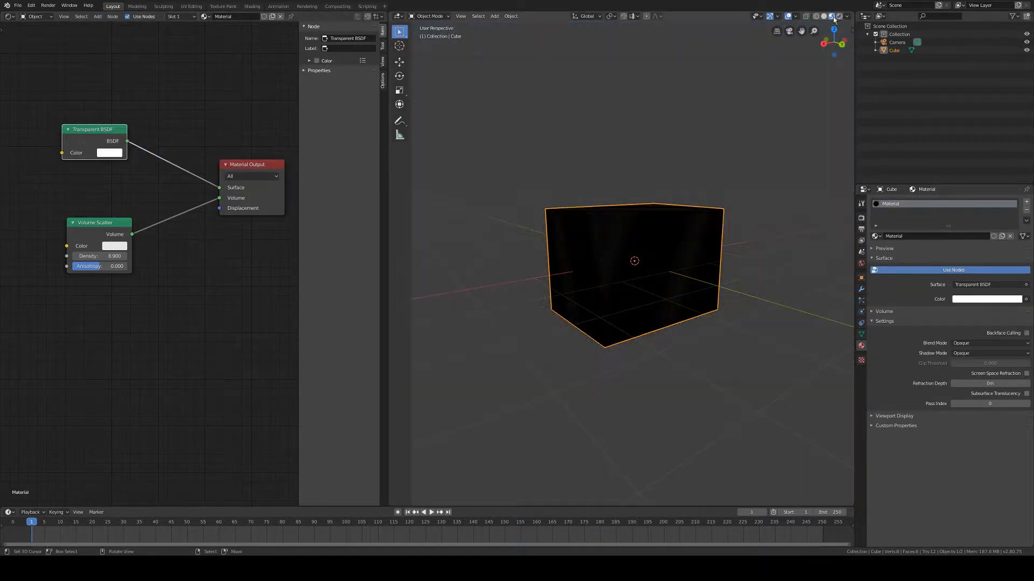
Switch the viewport back to Rendered shading and delete the Volume Scatter and Transparent BSDF nodes.
left_click(841, 16)
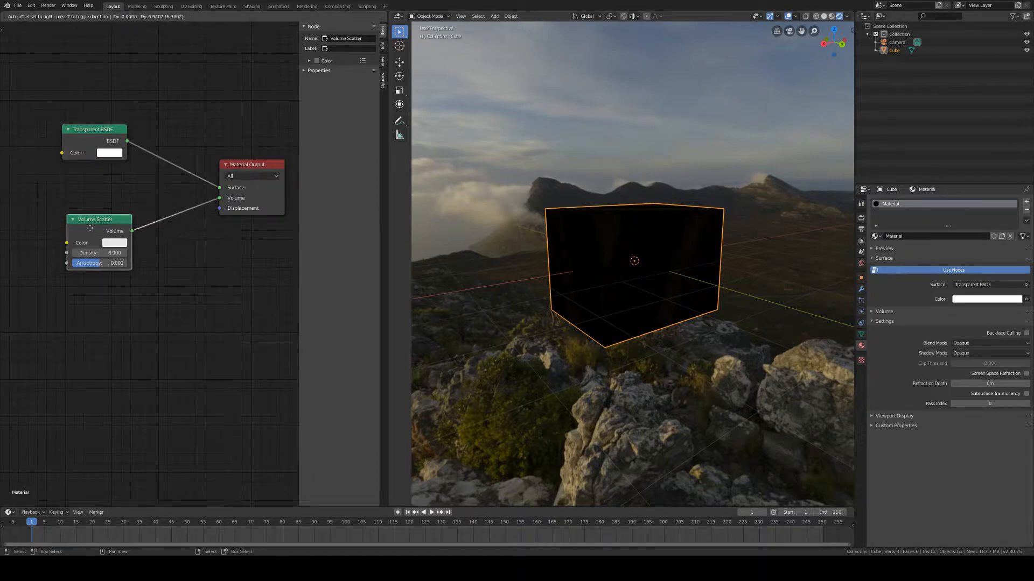
left_click_drag(124, 227, 129, 238)
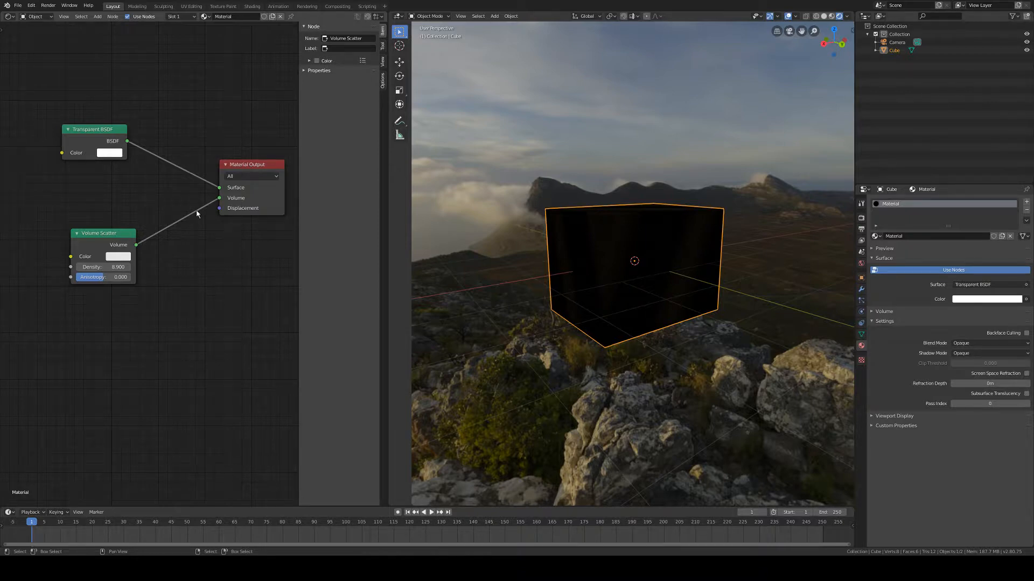
key("x")
left_click(89, 128)
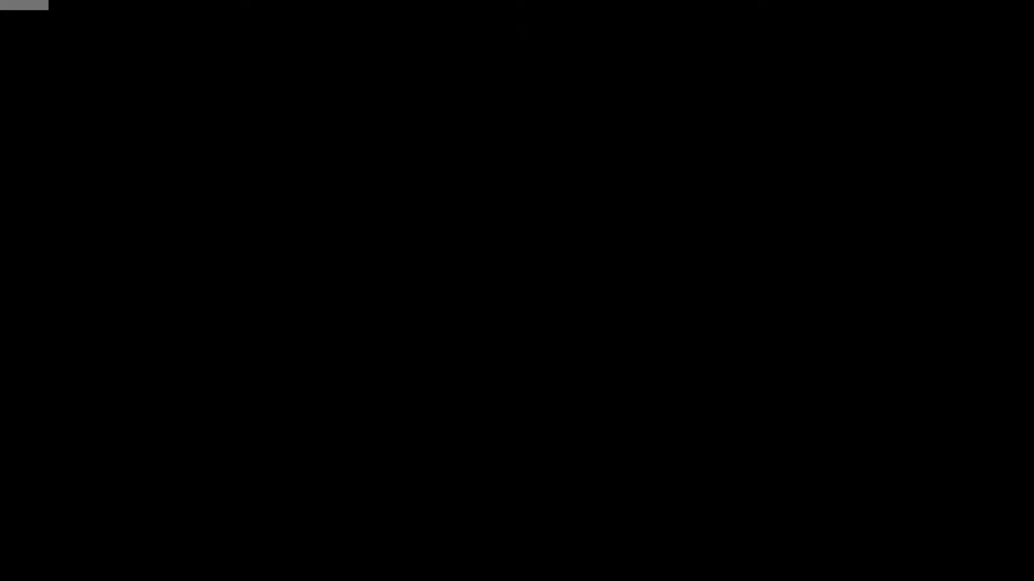
key("x")
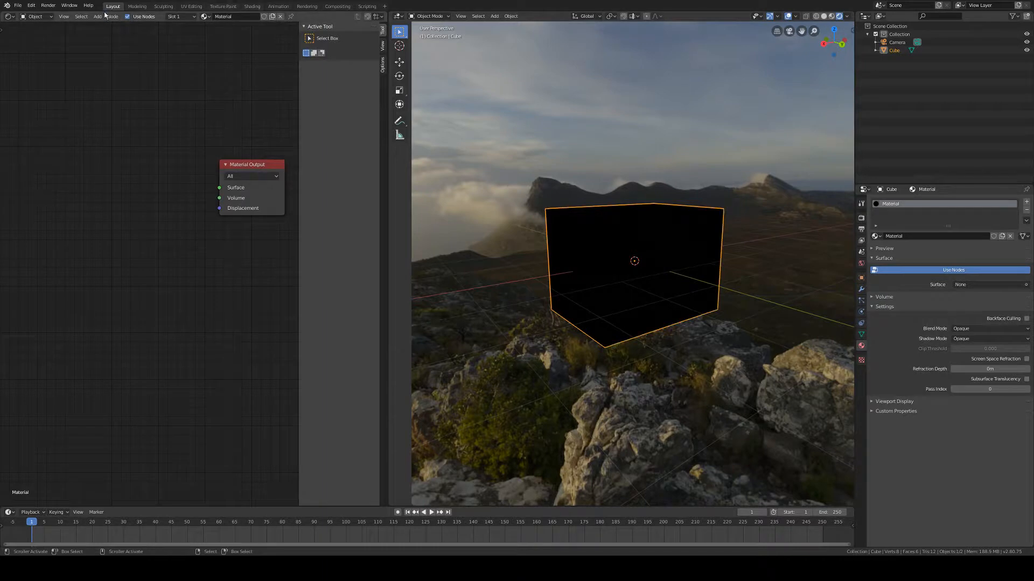
Add a Principled BSDF node and connect its BSDF output to the Material Output's Surface input.
left_click(98, 17)
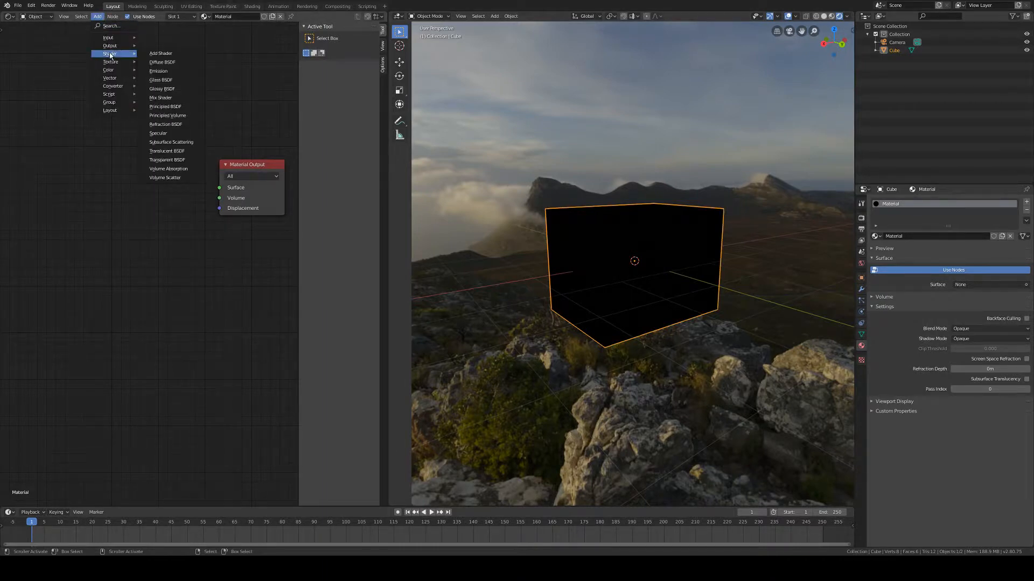
left_click(173, 107)
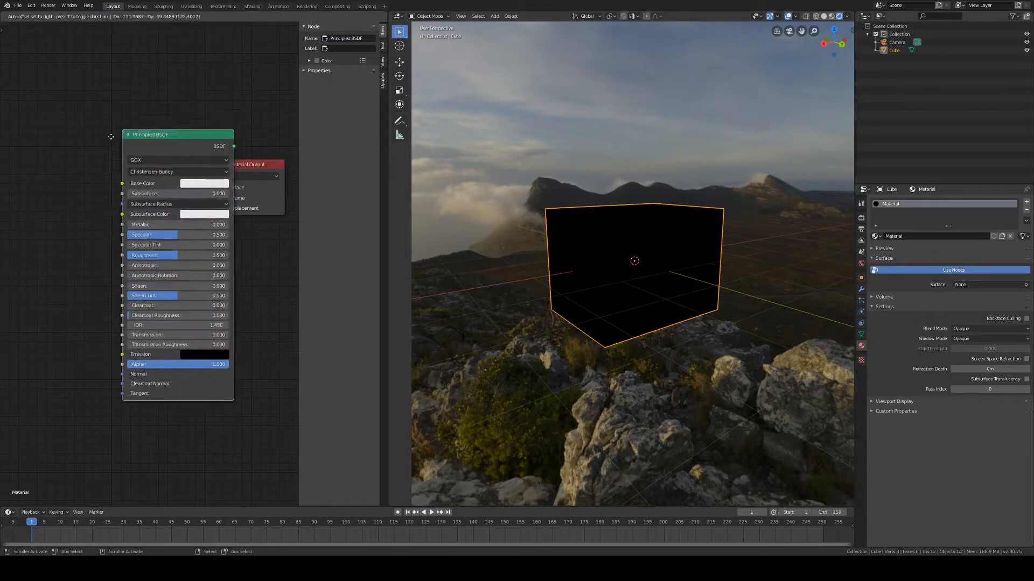
left_click_drag(138, 152, 220, 187)
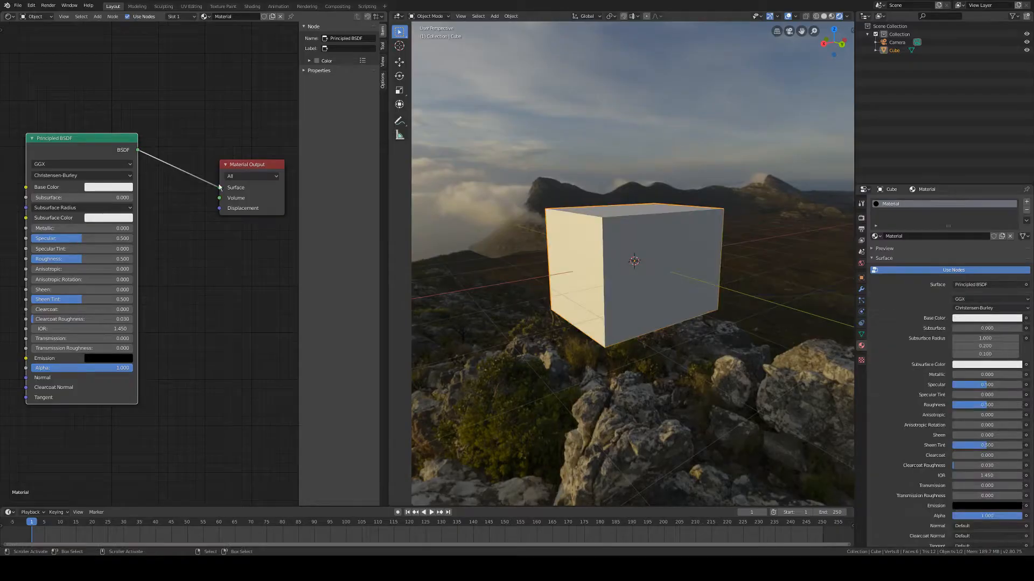
left_click_drag(91, 143, 122, 158)
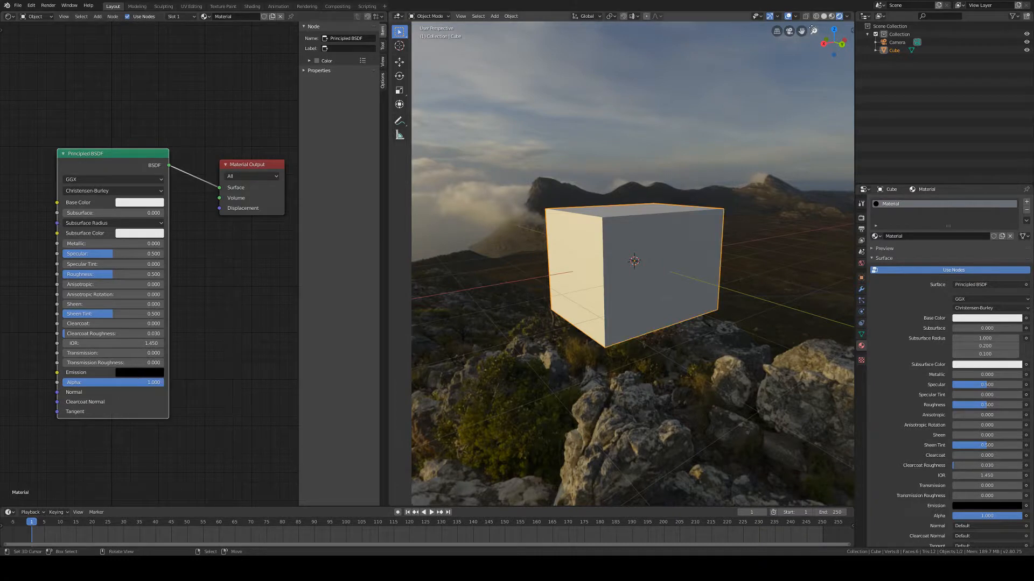
Set the Principled BSDF's Emission colour to a bright cyan at full value.
left_click(138, 374)
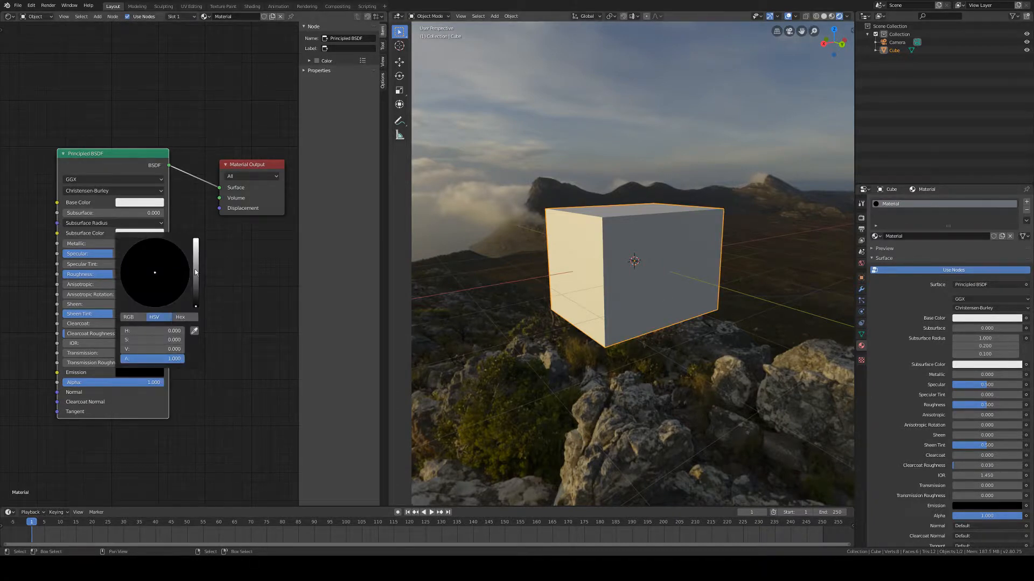
left_click_drag(196, 263, 195, 238)
left_click_drag(154, 275, 127, 272)
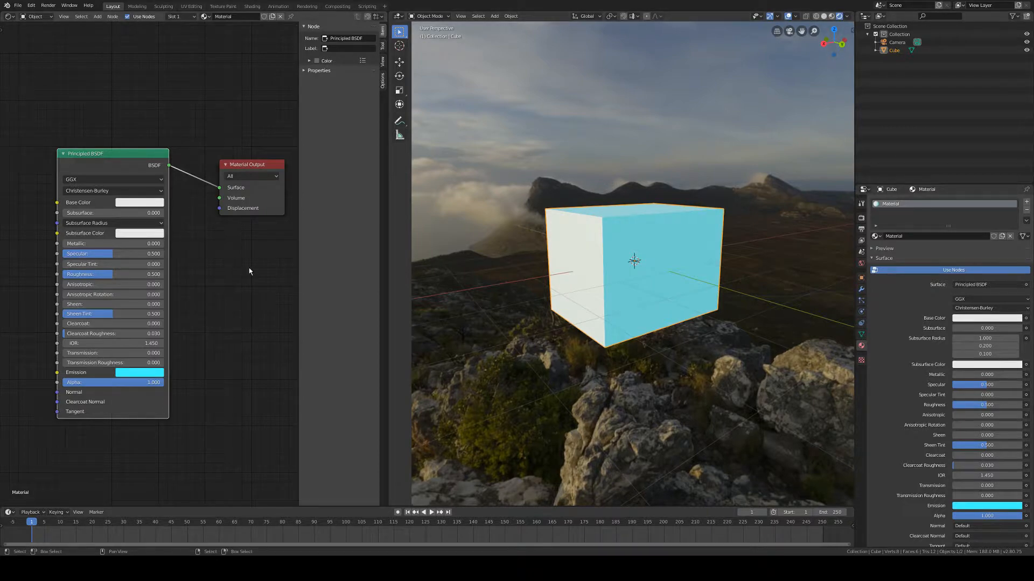
Set the world background's Strength to 0.1.
left_click(861, 263)
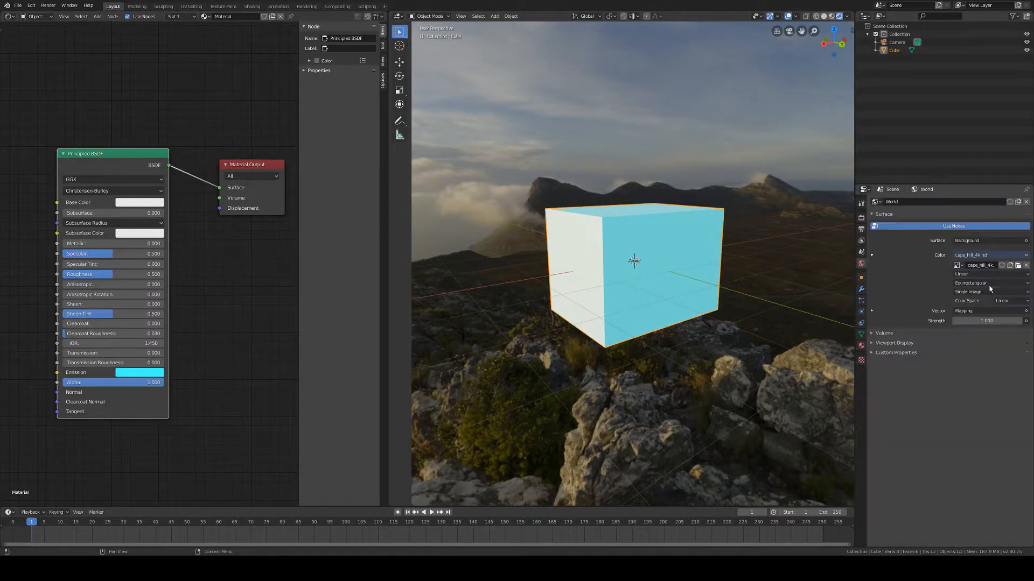
left_click(992, 321)
type("0.1")
key("Return")
Set the world background's Strength to 0 and view the emissive cube without environment light.
middle_click_drag(758, 290, 676, 321)
left_click(996, 320)
type("0")
key("Return")
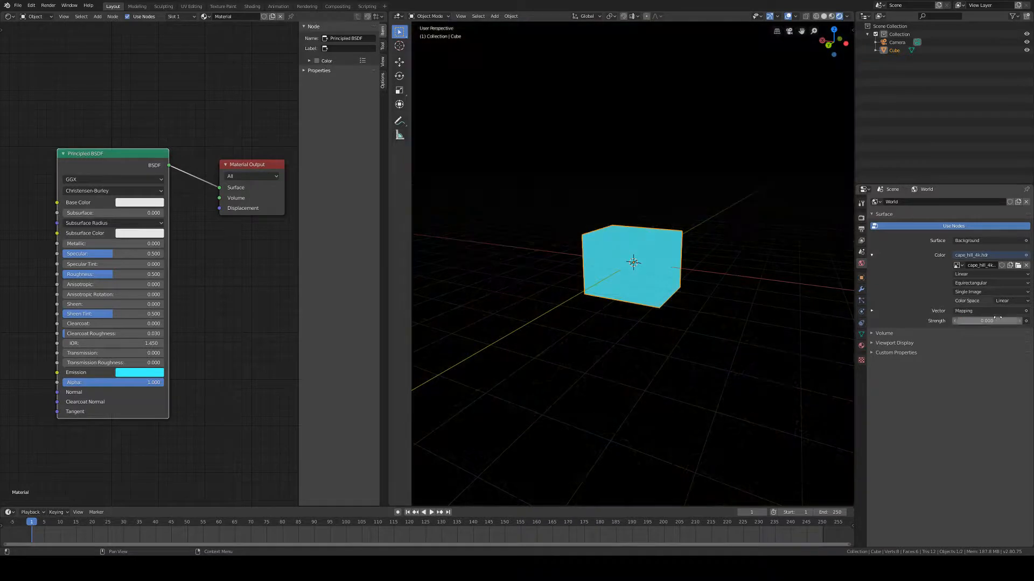
middle_click_drag(722, 323, 694, 301)
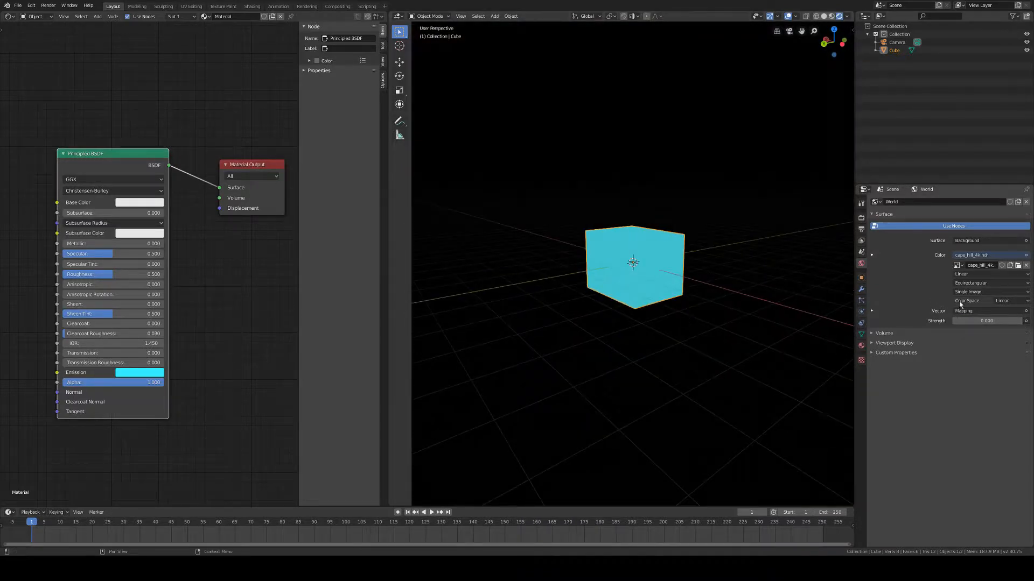
Set the world background's Strength back to 0.1 and view the glowing cube from several sides.
left_click(974, 321)
type("0.1")
key("Return")
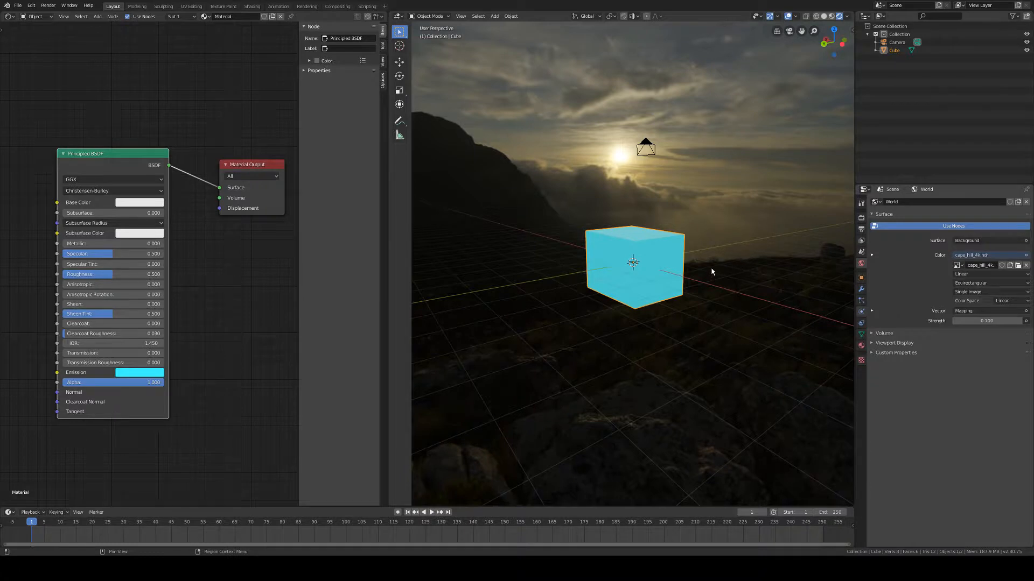
mouse_move(580, 293)
middle_mouse_down()
mouse_move(613, 293)
mouse_move(587, 293)
middle_mouse_up()
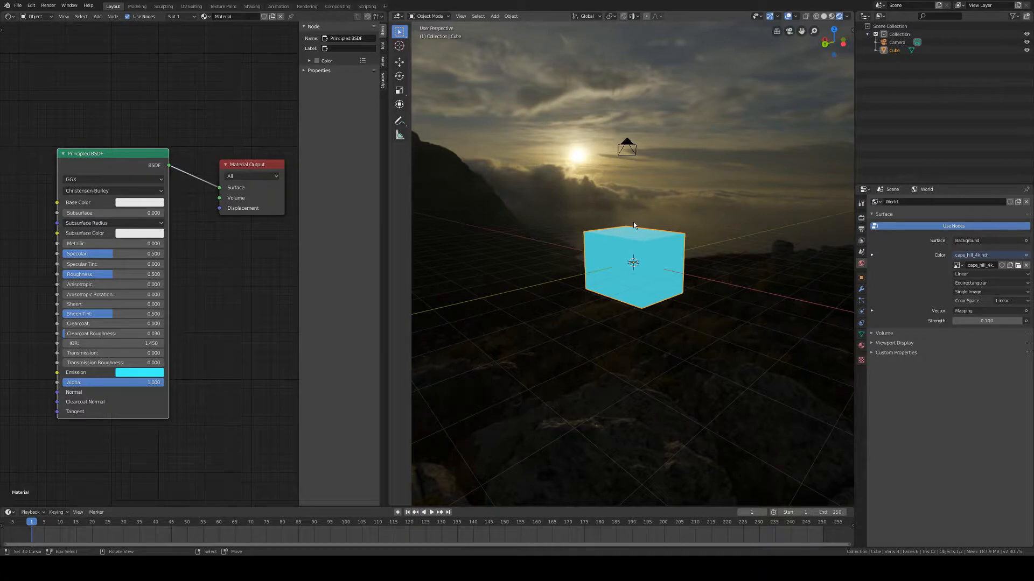
middle_click_drag(633, 221, 678, 267)
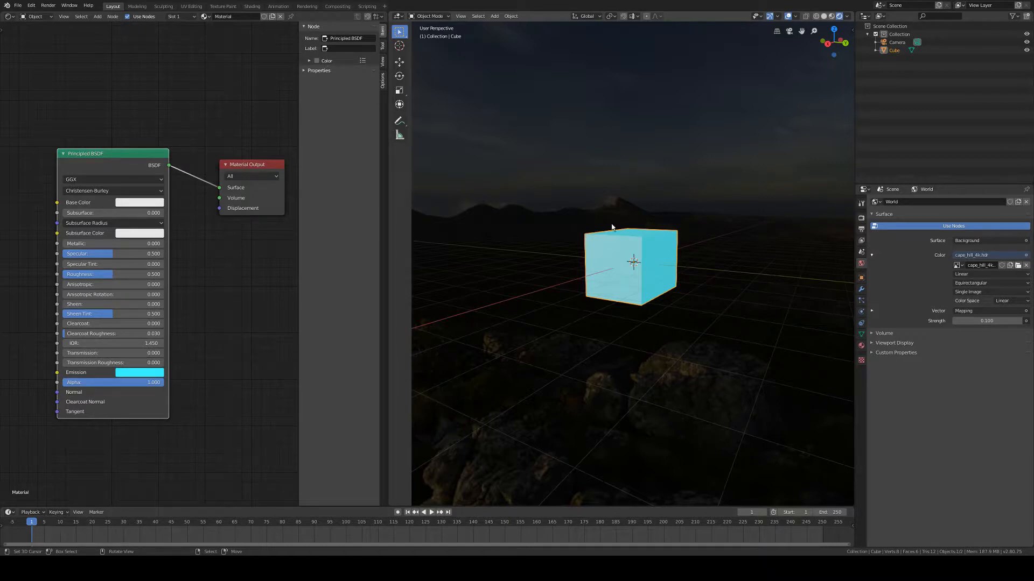
middle_click_drag(767, 255, 658, 276)
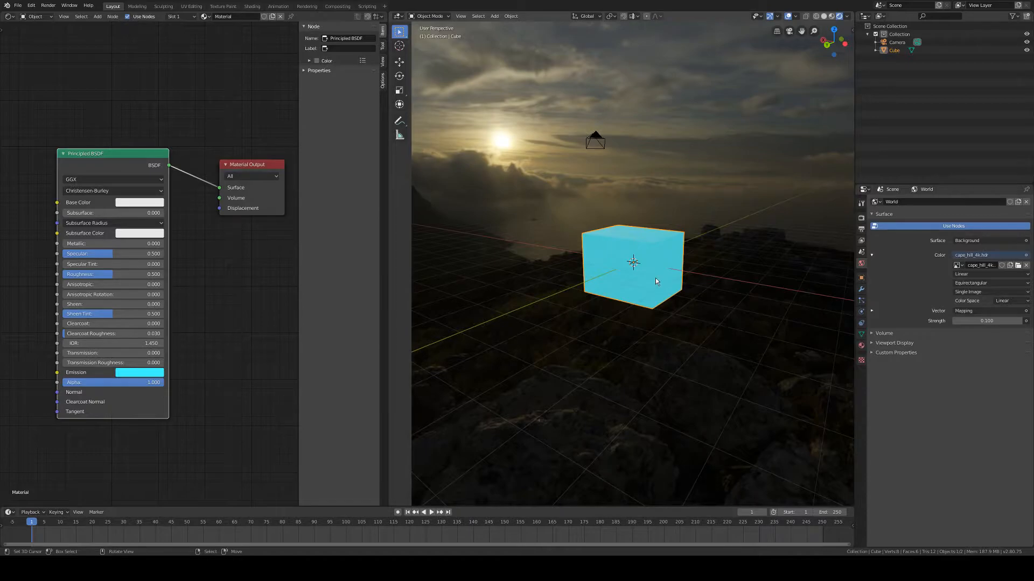
Duplicate the cyan cube, moving the copy along the Y axis and scaling it up into a much larger block.
key("shift+d")
right_click(703, 252)
middle_click_drag(703, 252, 661, 267)
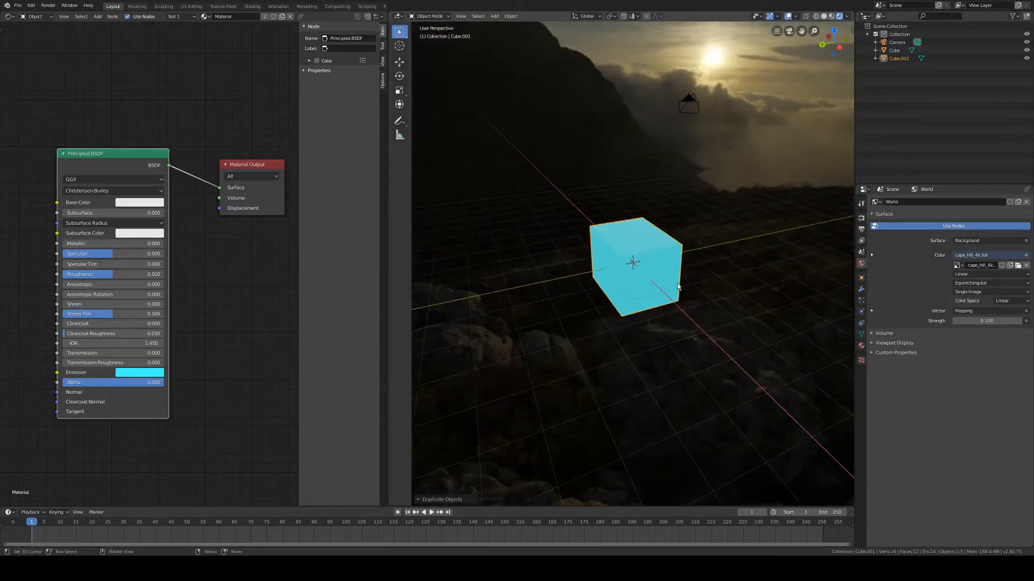
left_click(400, 61)
left_click_drag(599, 271, 717, 241)
key("s")
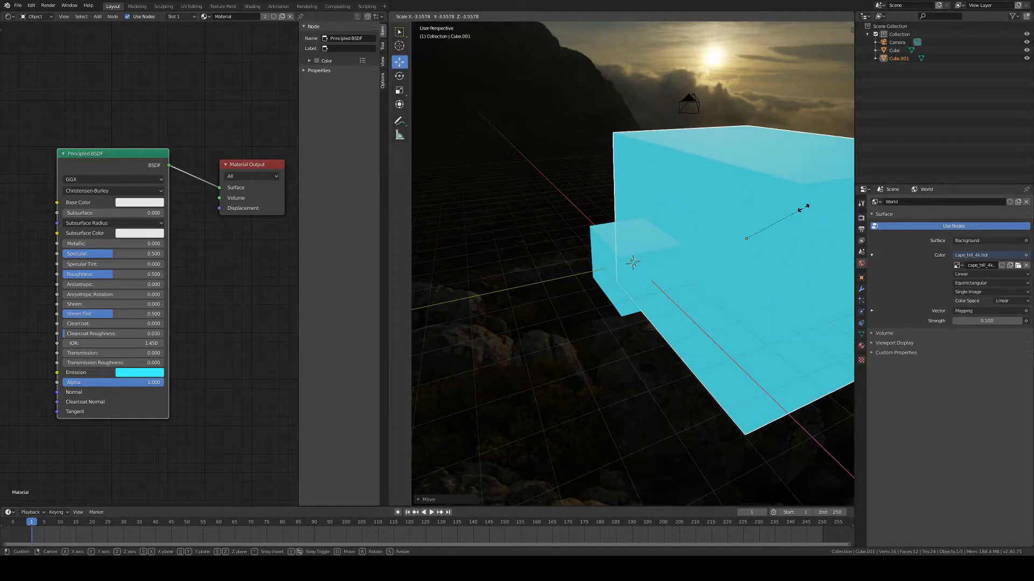
left_click(778, 214)
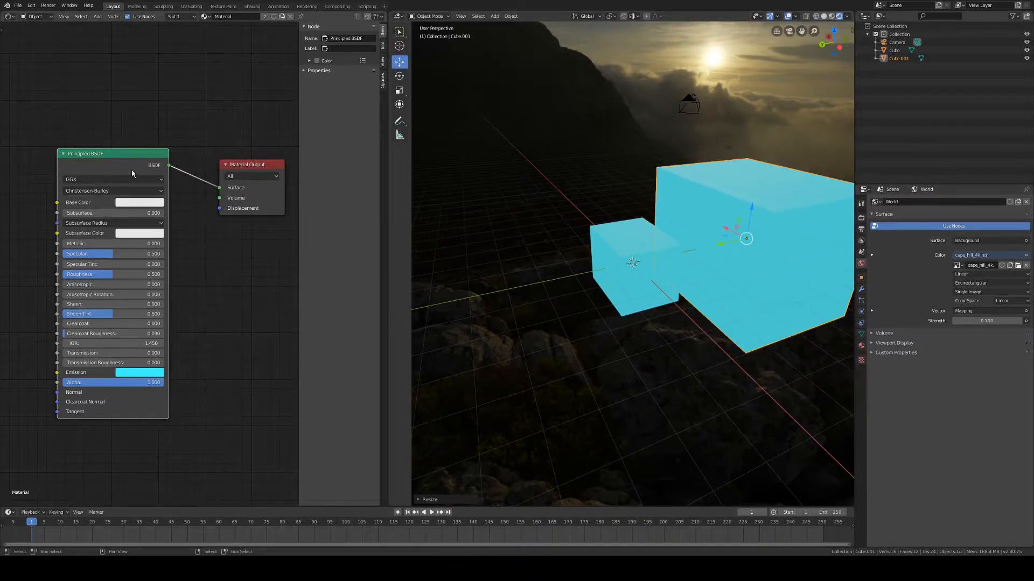
Give the large block its own copy of the material and set its Emission colour to black.
left_click(861, 345)
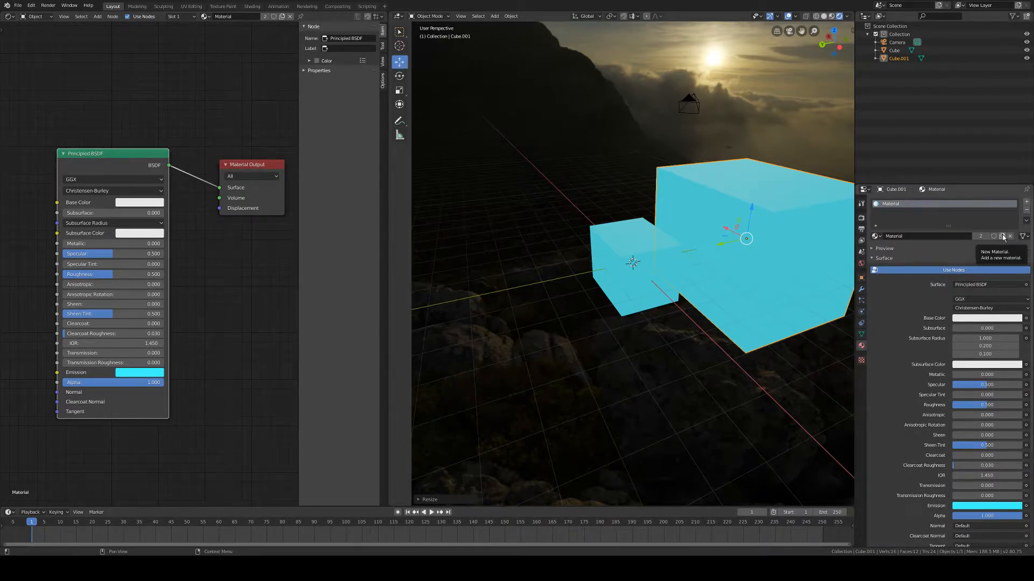
left_click(1002, 236)
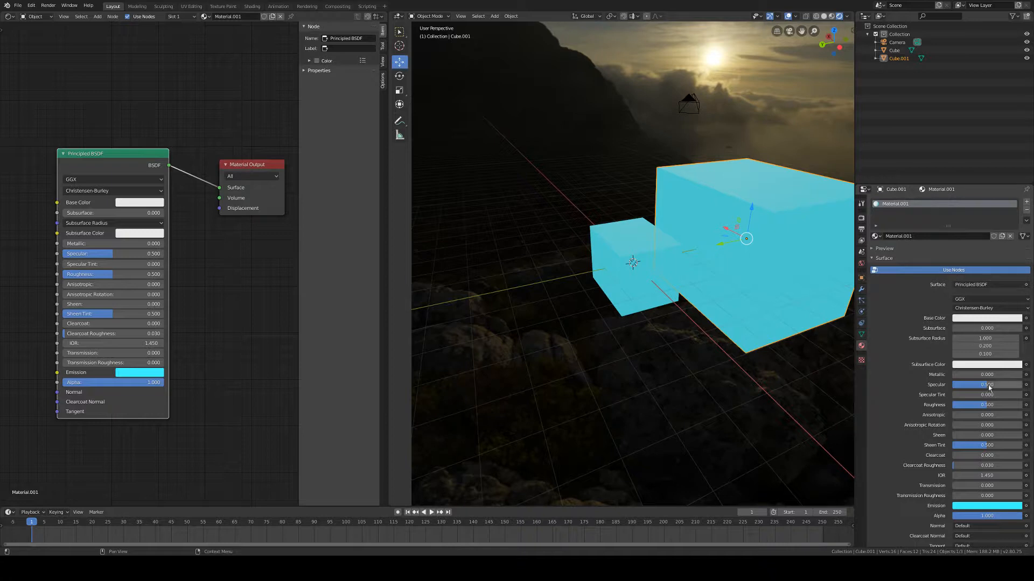
left_click(987, 507)
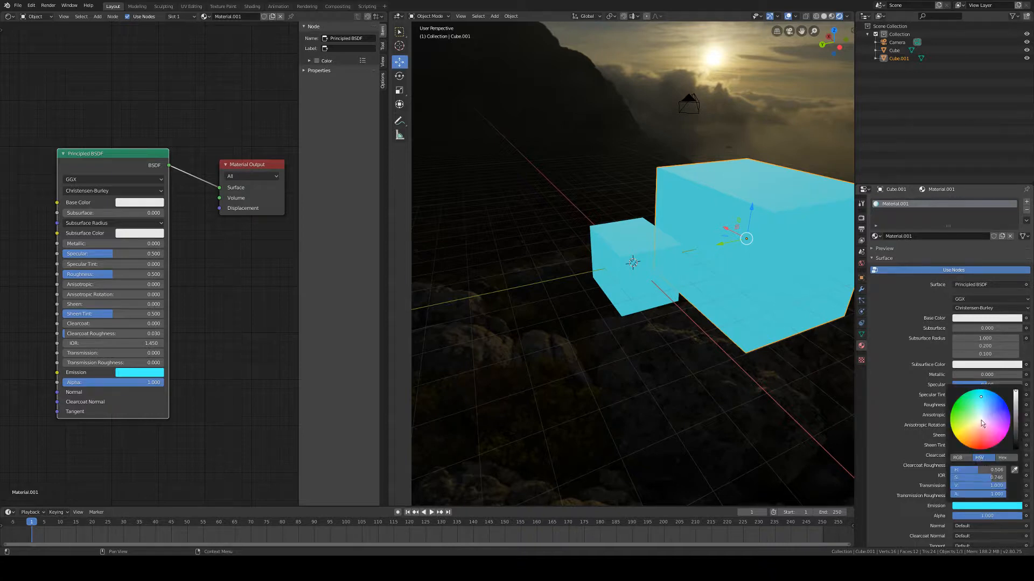
left_click(965, 507)
left_click_drag(1013, 437, 1016, 445)
Set the large block's material to Metallic 1, Specular 0 and Roughness 0.
mouse_move(796, 307)
middle_mouse_down()
mouse_move(791, 293)
mouse_move(800, 302)
middle_mouse_up()
left_click_drag(969, 374, 951, 405)
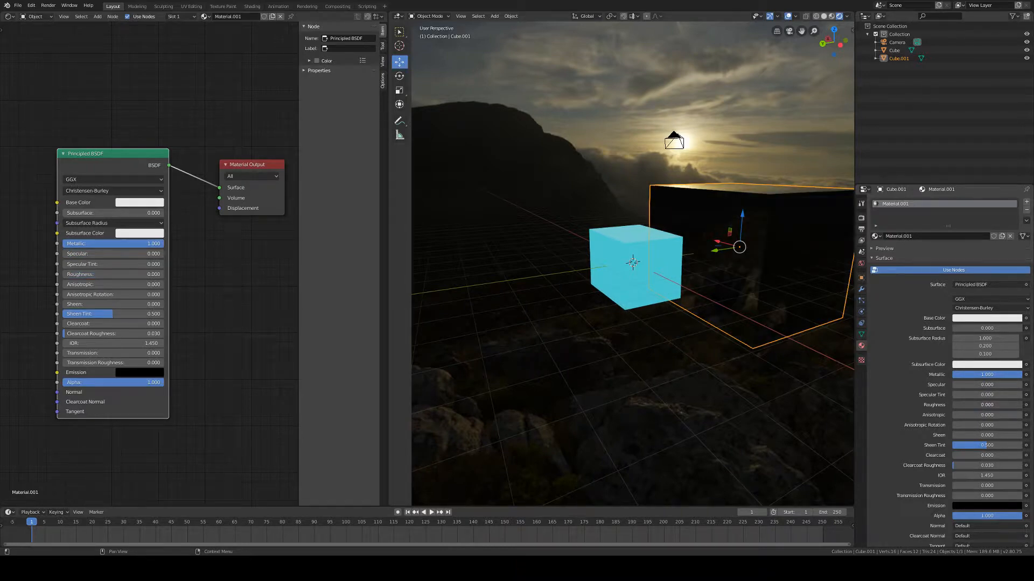
Move the small cyan cube along the Y axis, farther from the metallic block.
middle_click_drag(751, 339, 613, 259)
left_click(654, 251)
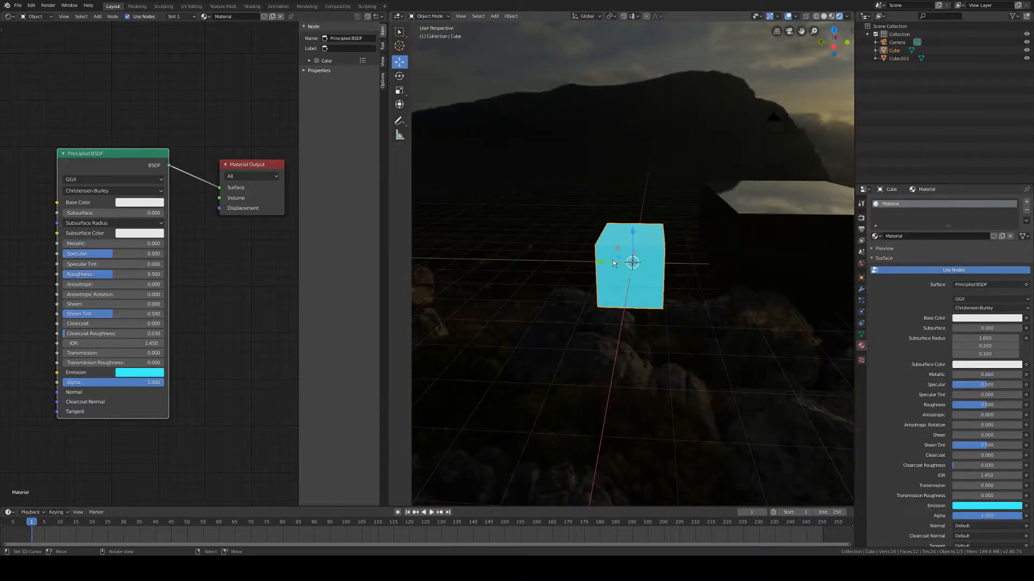
key("g")
left_click_drag(597, 261, 831, 248)
Scale the metallic block up along the Z and X axes to form a large mirror wall behind the cyan cube.
middle_click_drag(734, 293, 708, 242)
left_click(708, 242)
key("s")
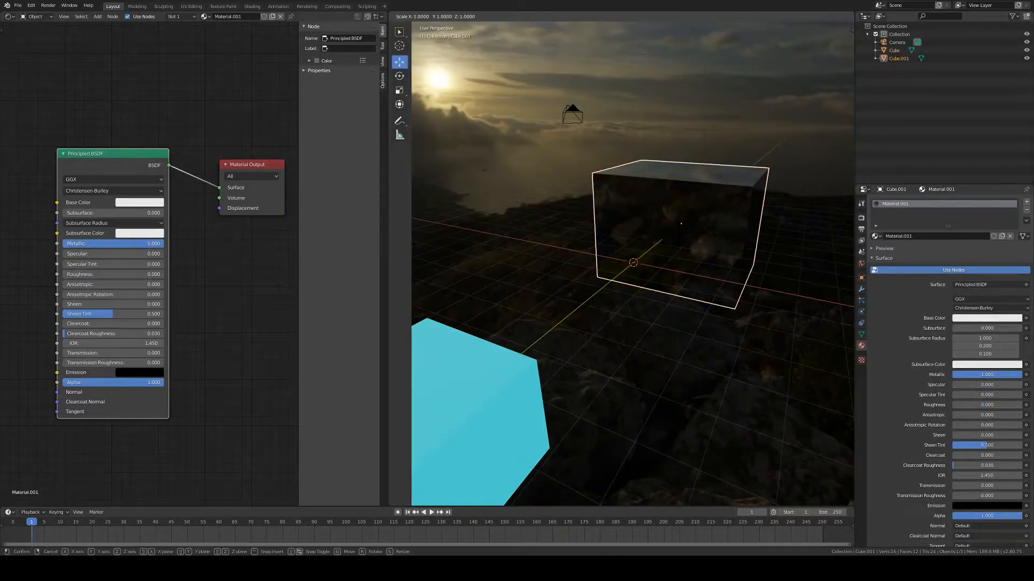
key("z")
left_click(720, 281)
mouse_move(720, 281)
middle_mouse_down()
mouse_move(801, 273)
mouse_move(768, 270)
mouse_move(740, 287)
mouse_move(632, 255)
mouse_move(703, 282)
middle_mouse_up()
key("s")
key("x")
left_click(355, 311)
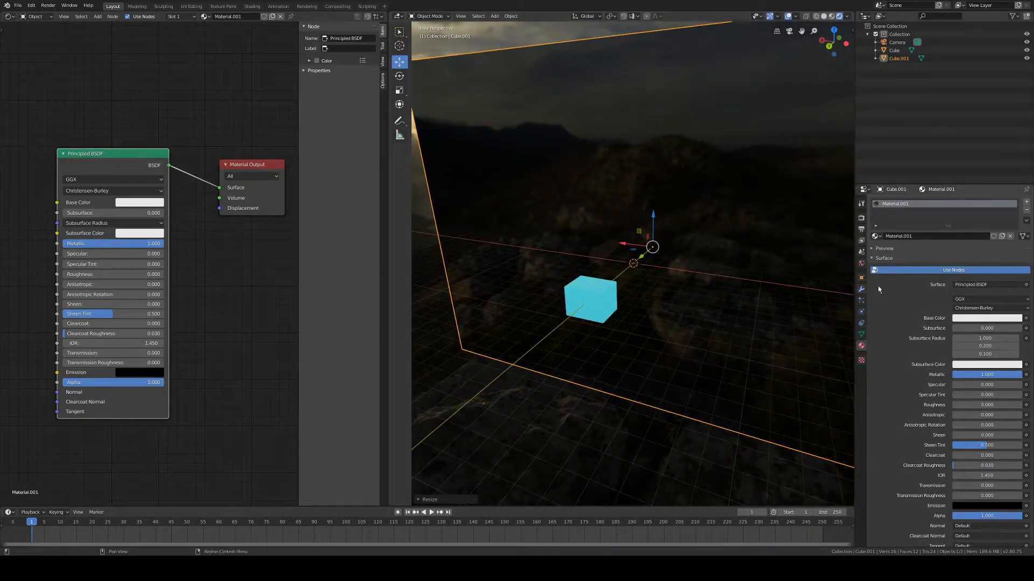
Set the render engine to Cycles and view the cyan cube's reflection in the mirror wall.
left_click(860, 203)
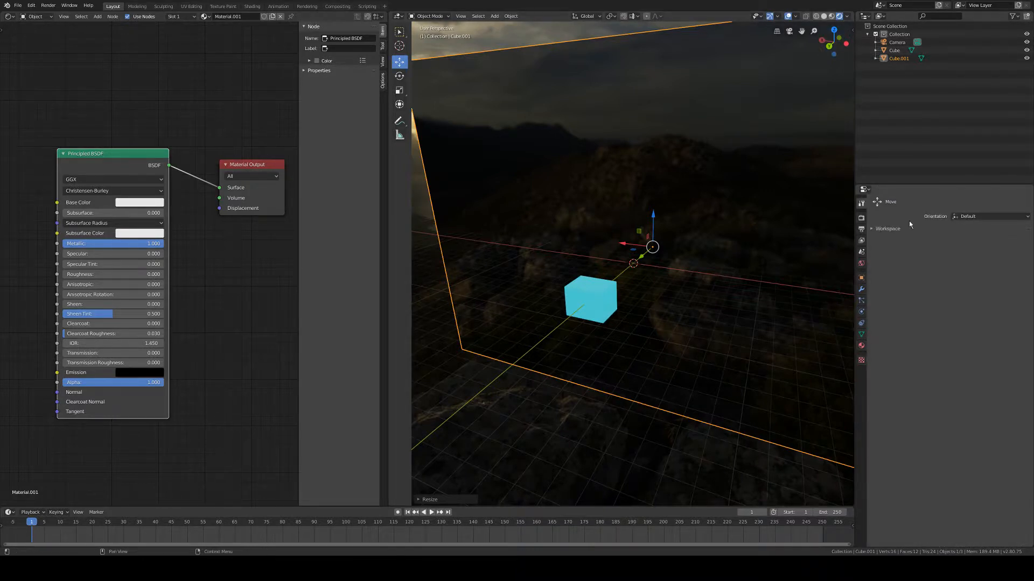
left_click(861, 217)
left_click(977, 202)
left_click(976, 218)
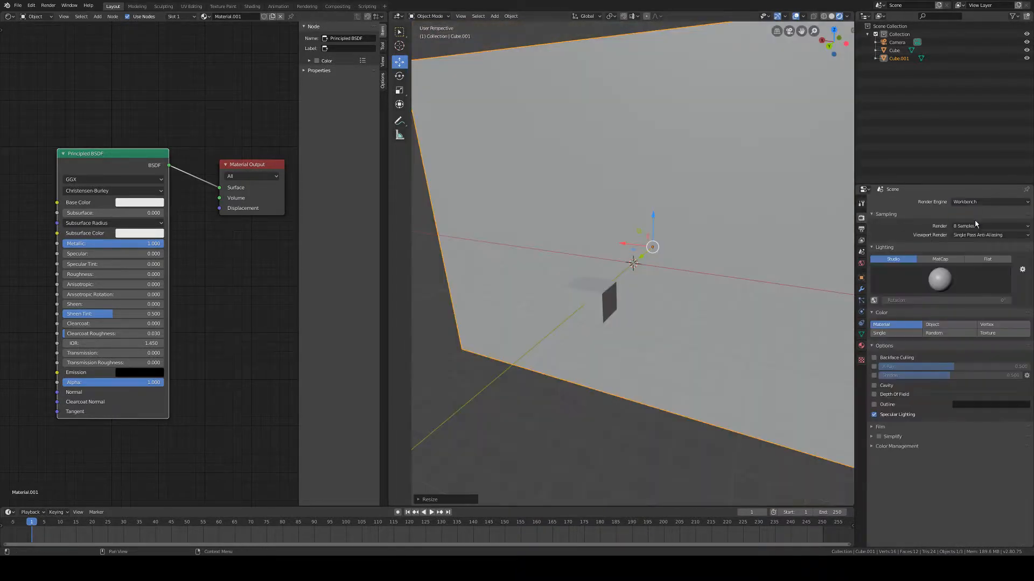
left_click(977, 202)
left_click(960, 228)
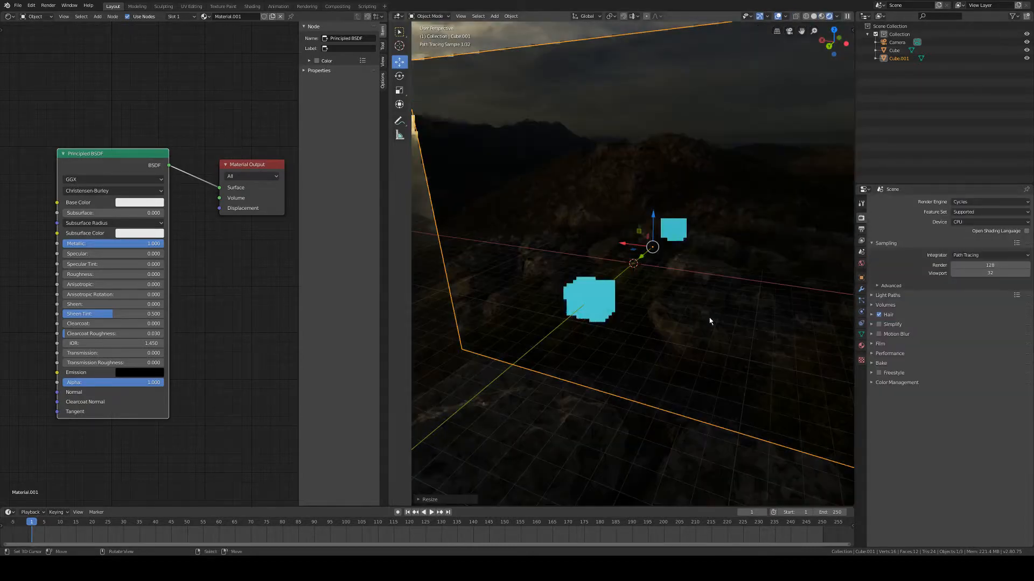
middle_click_drag(723, 319, 727, 276)
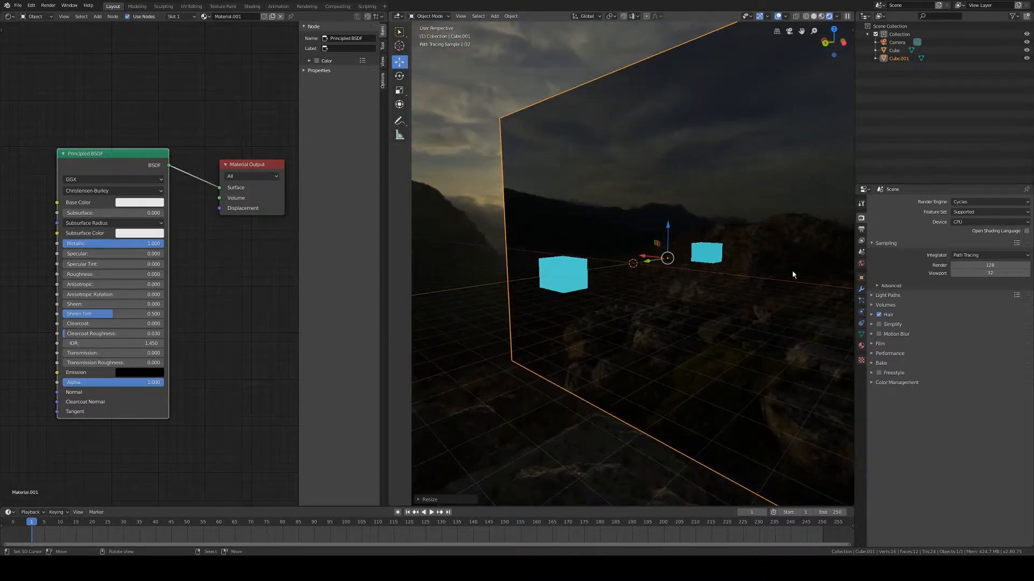
Set the Cycles render device to GPU Compute and view the reflection from other angles.
left_click(976, 222)
left_click(968, 240)
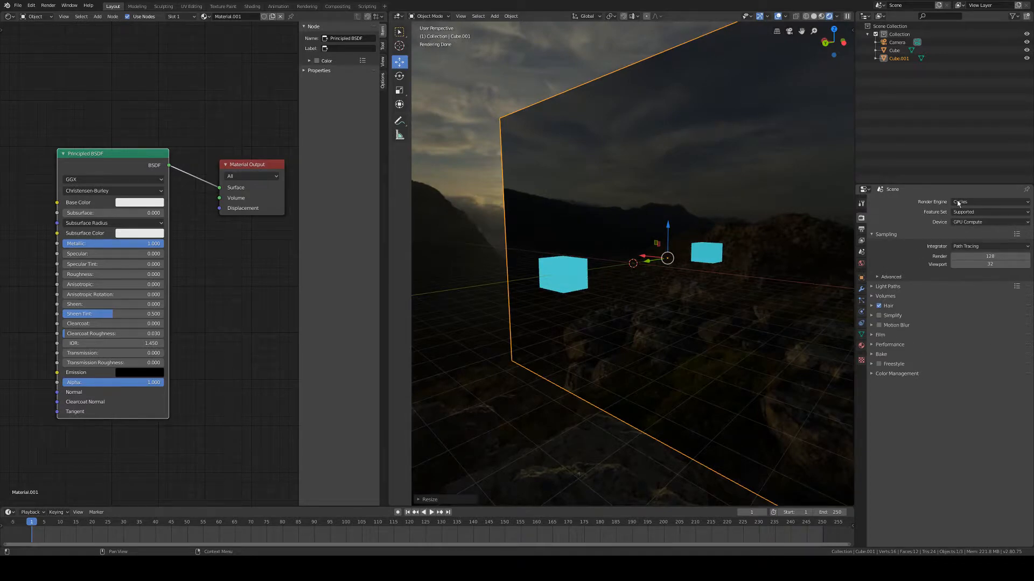
middle_click_drag(757, 309, 779, 330)
middle_click_drag(619, 339, 709, 323)
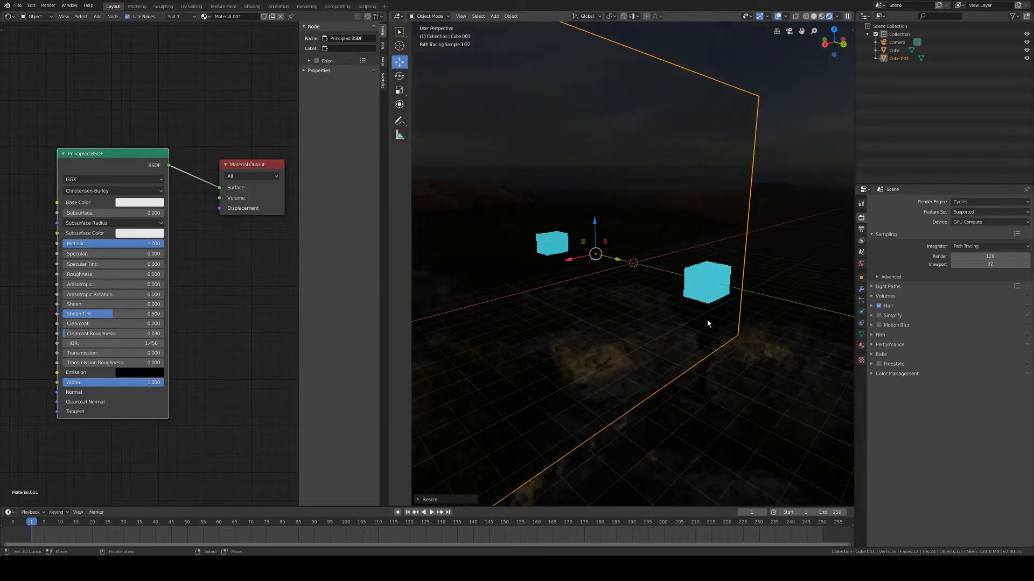
Switch the render engine back to Eevee, then enable Screen Space Reflections and expand its settings.
left_click(969, 202)
left_click(976, 210)
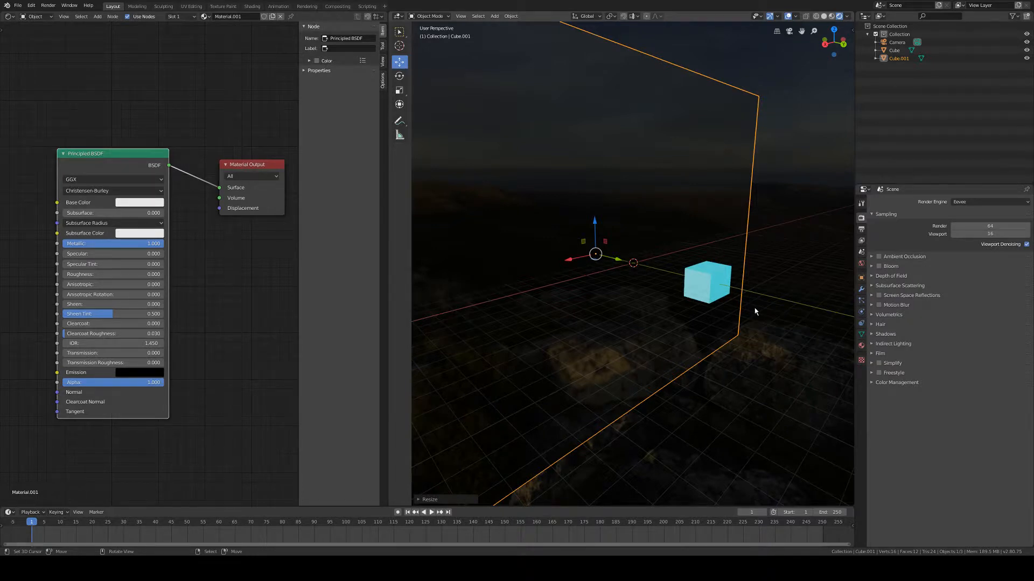
left_click(879, 295)
left_click(871, 295)
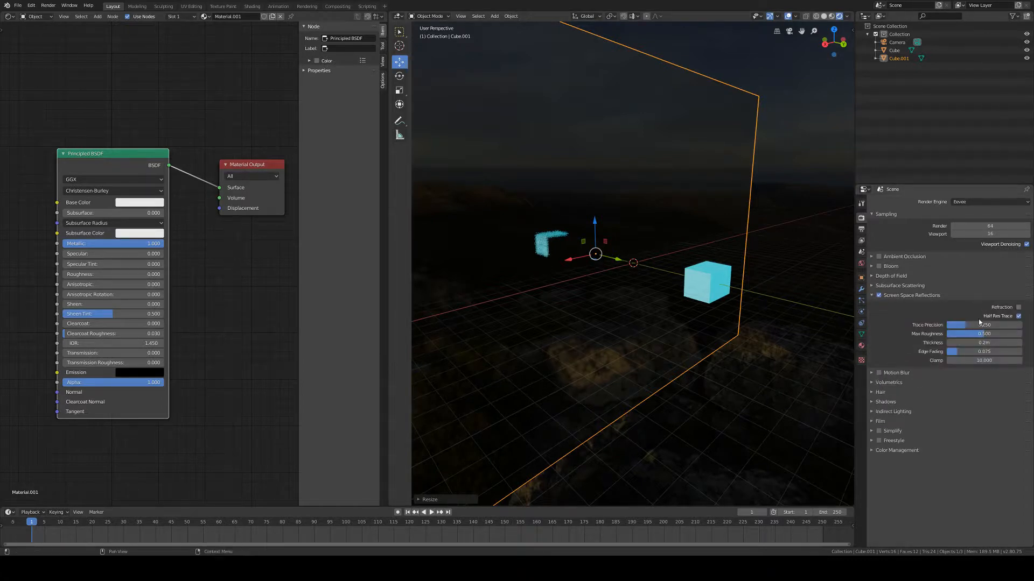
Set the screen space reflection Trace Precision and Max Roughness to 1.000 and view the cube's reflection from other angles.
left_click_drag(963, 328, 1021, 334)
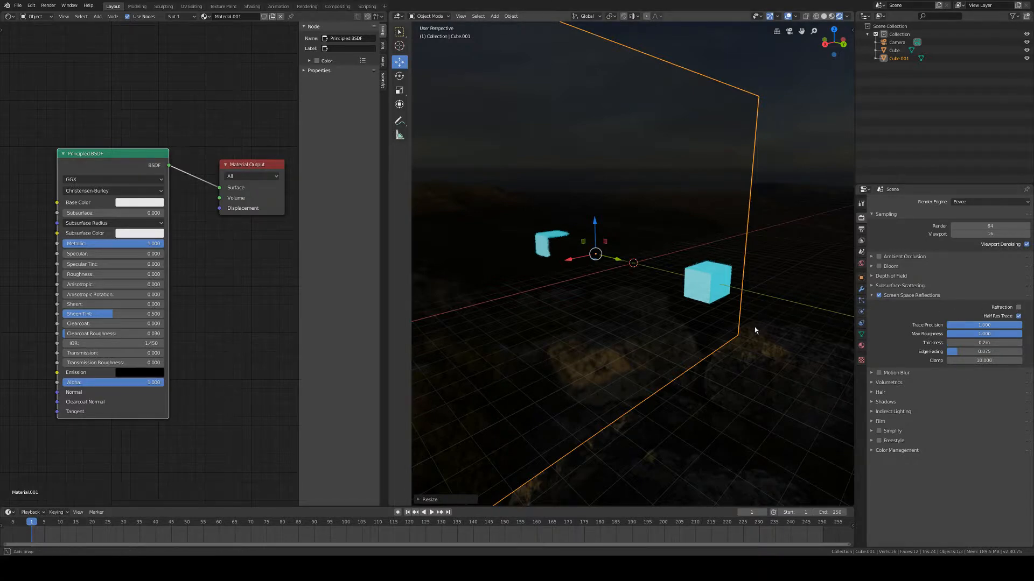
middle_click_drag(755, 330, 700, 250)
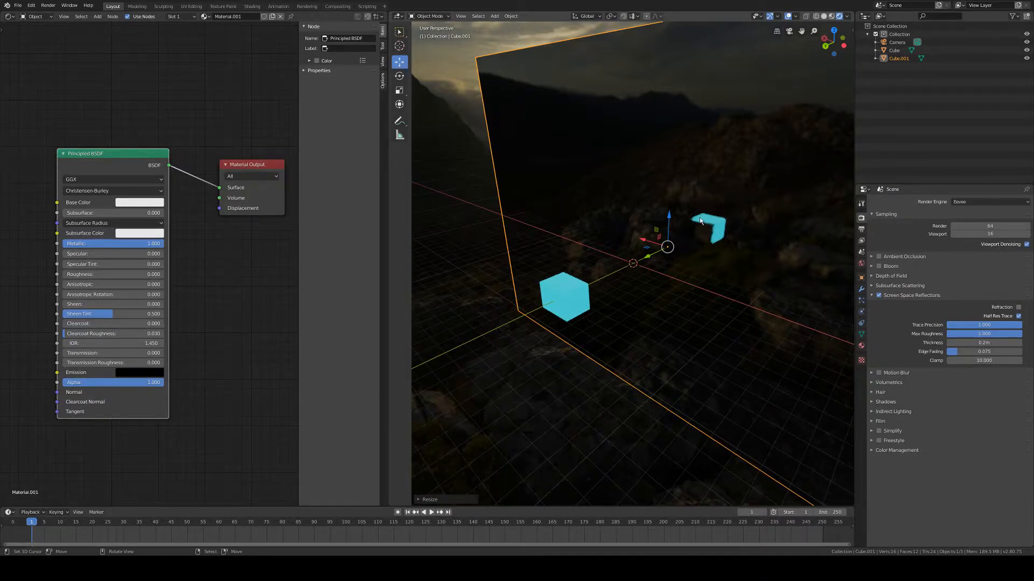
middle_click_drag(716, 309, 558, 293)
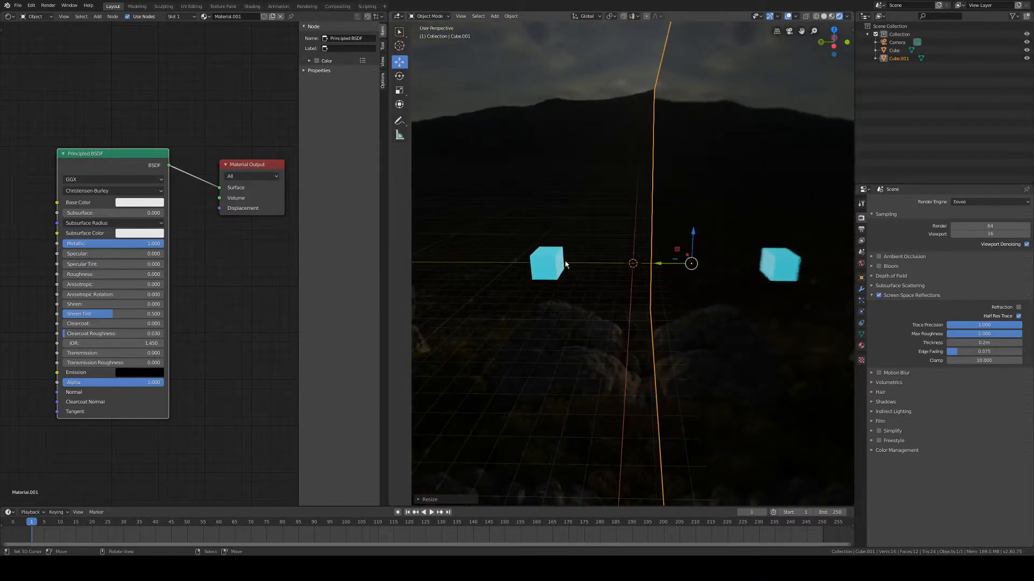
middle_click_drag(661, 345, 646, 360)
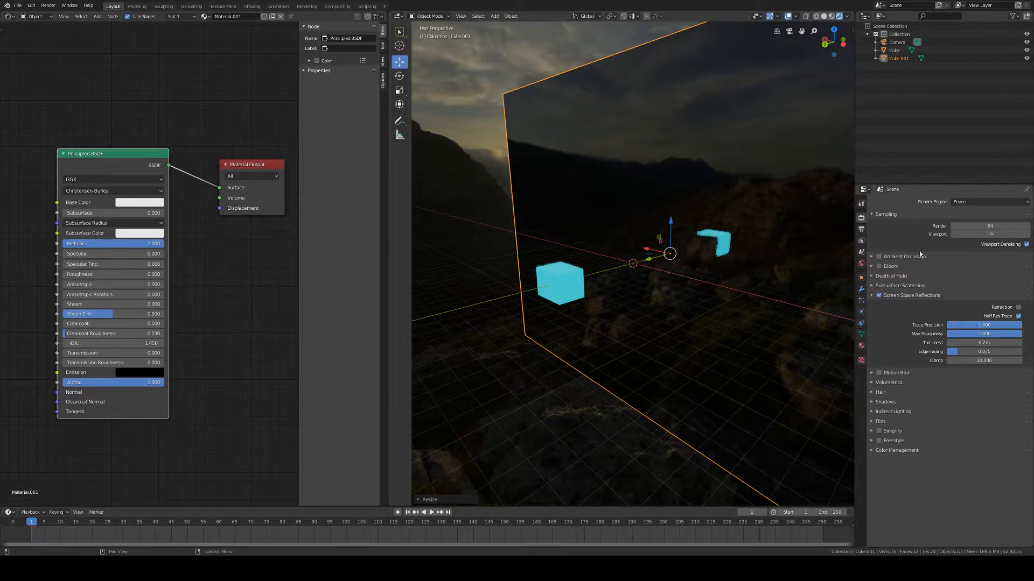
Delete the mirror wall, then select the cyan cube to show its material nodes.
key("Delete")
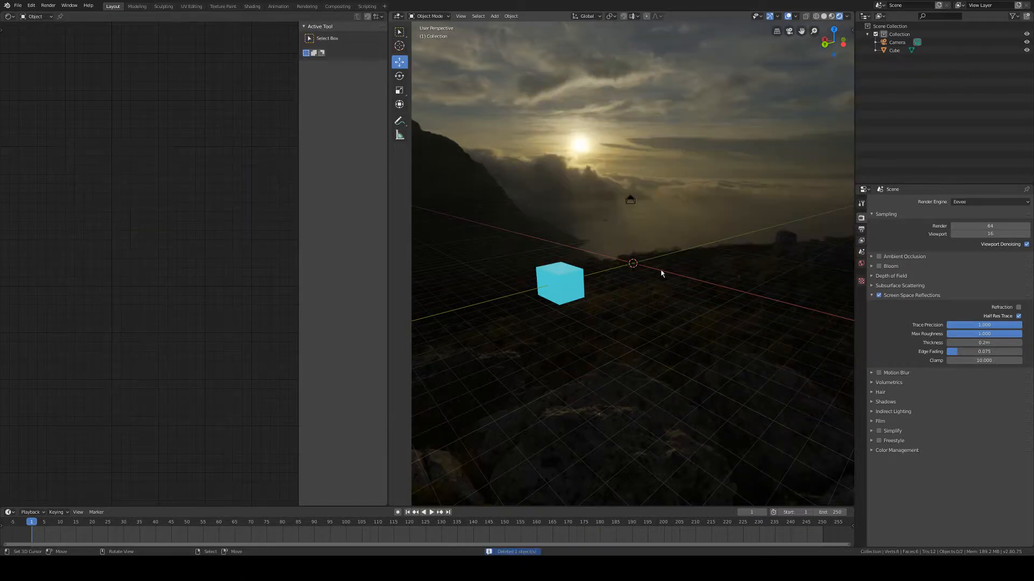
left_click(564, 281)
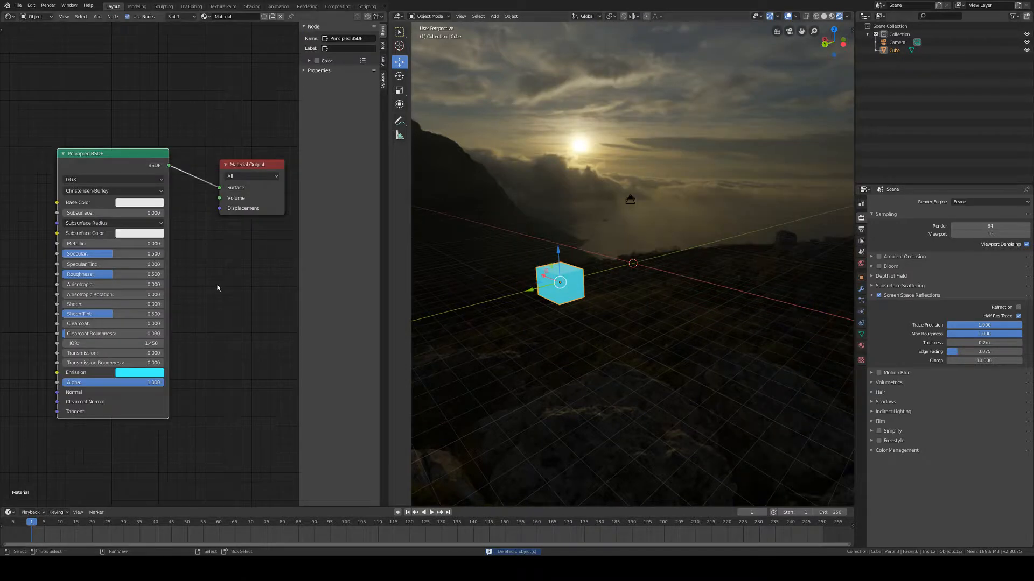
scroll(178, 264, "down", 3)
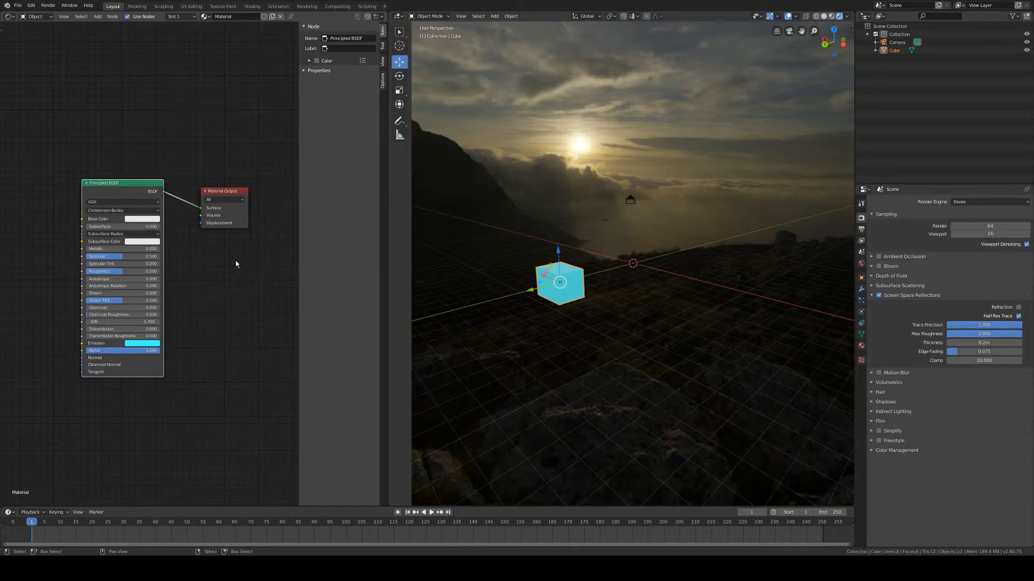
Open the recent file barrows.blend and discard the changes to the current scene.
left_click(19, 6)
mouse_move(62, 28)
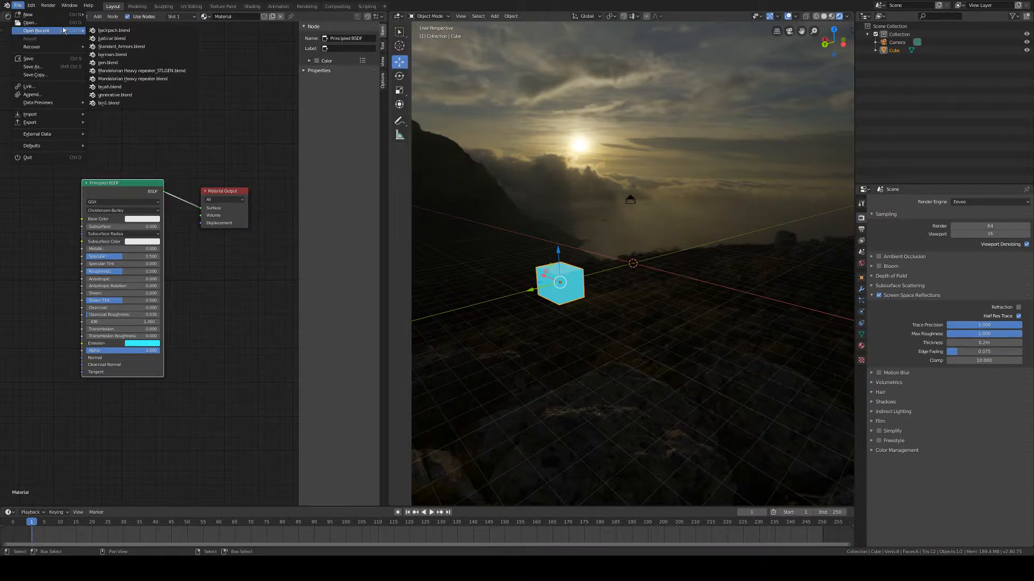
left_click(124, 55)
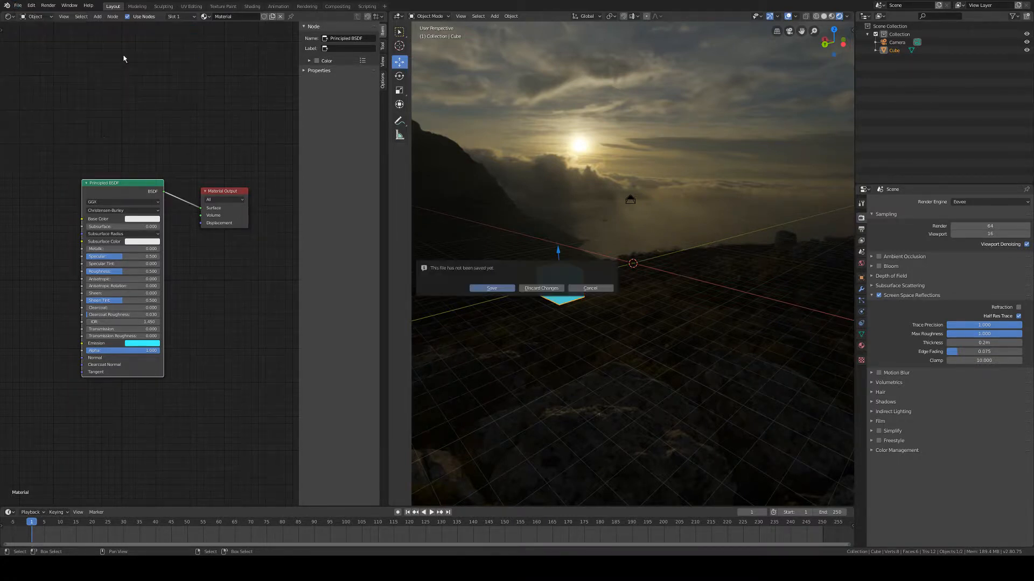
left_click(541, 288)
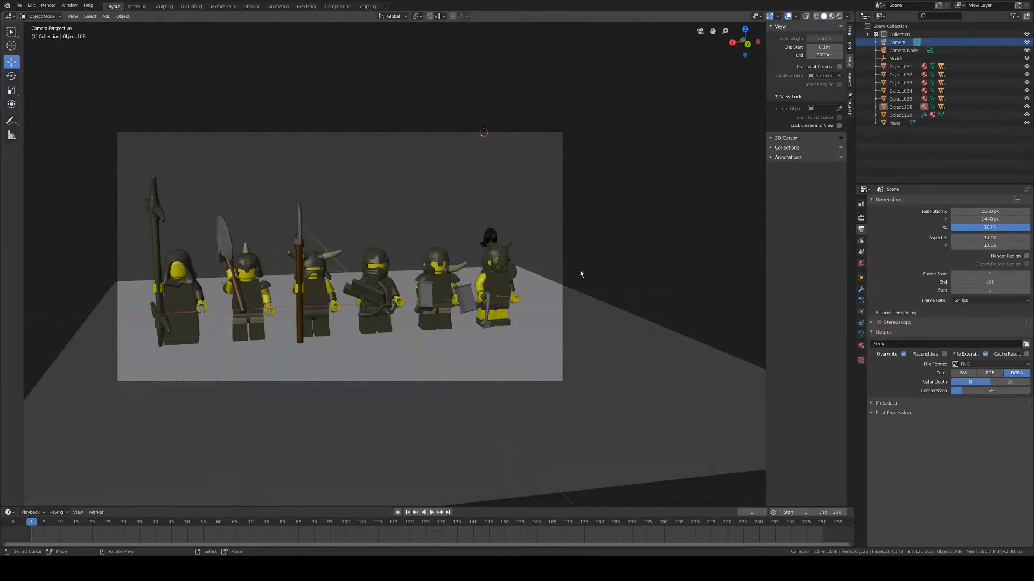
Switch the viewport to rendered shading and inspect the row of minifigures up close.
left_click(839, 17)
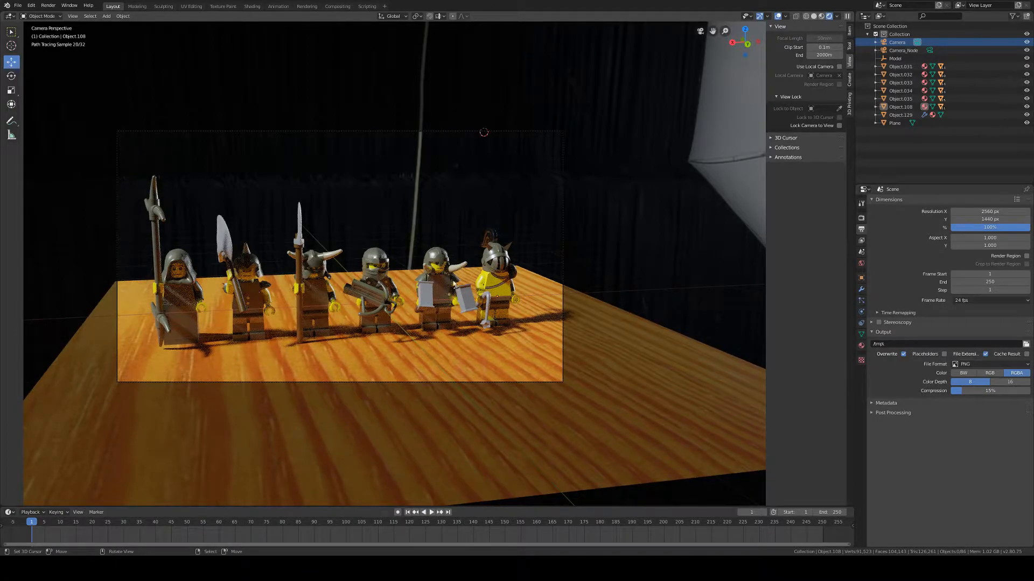
scroll(547, 348, "up", 4)
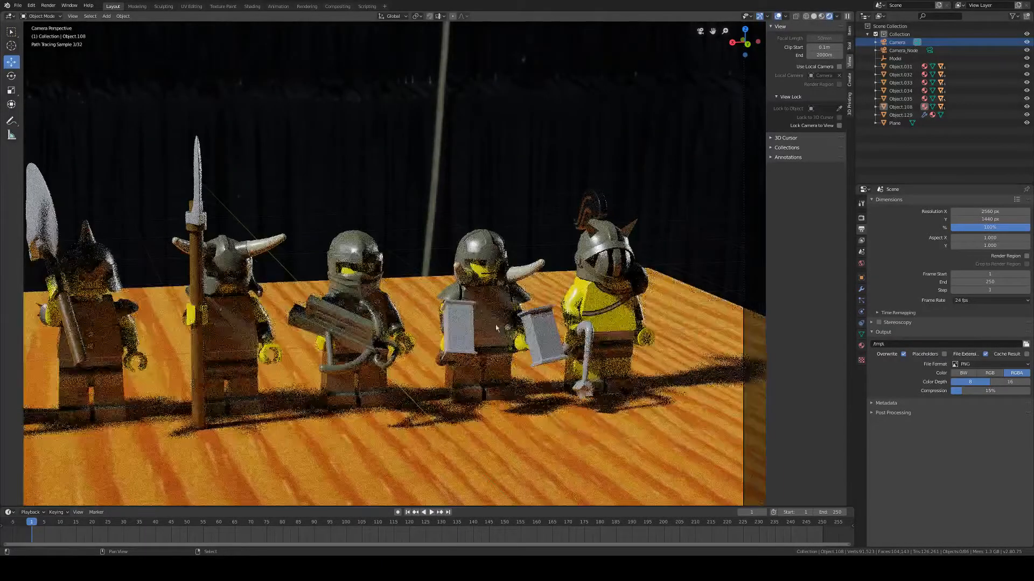
middle_click_drag(547, 349, 348, 314, "shift")
scroll(424, 278, "up", 2)
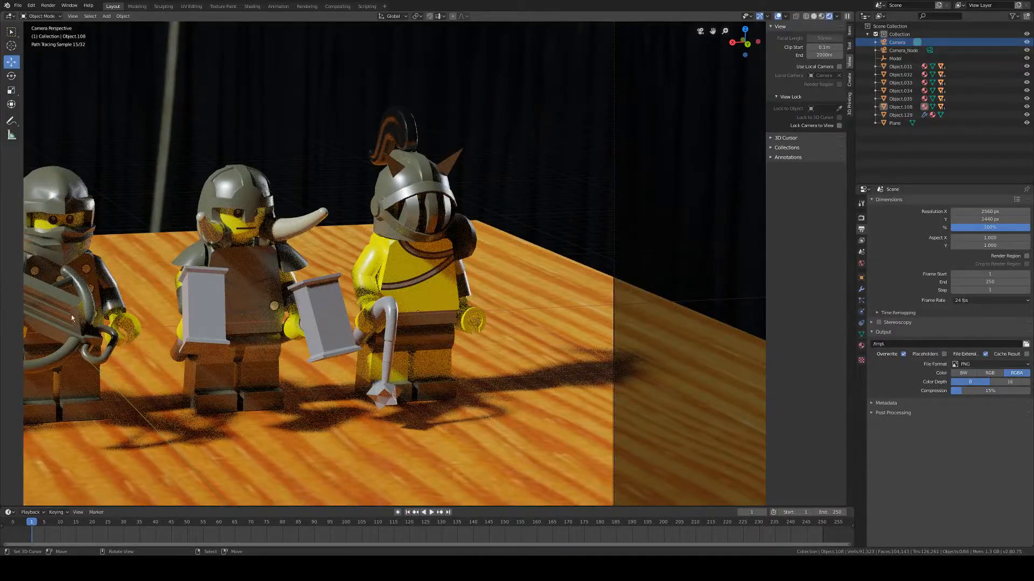
middle_click_drag(71, 316, 399, 280, "shift")
scroll(399, 277, "down", 3)
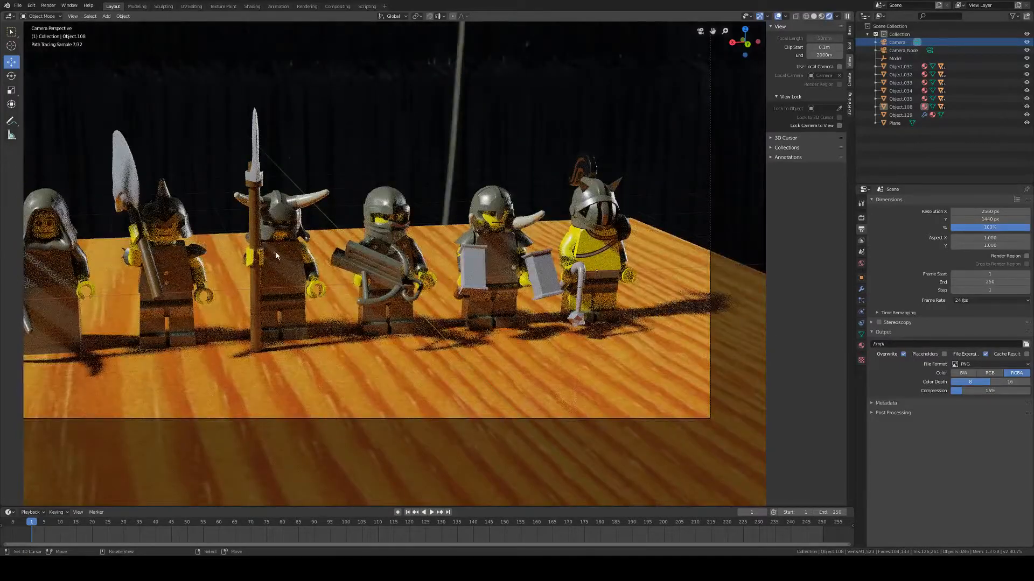
Select the hooded minifigure's torso and show the whole lineup in LookDev shading.
left_click(50, 264)
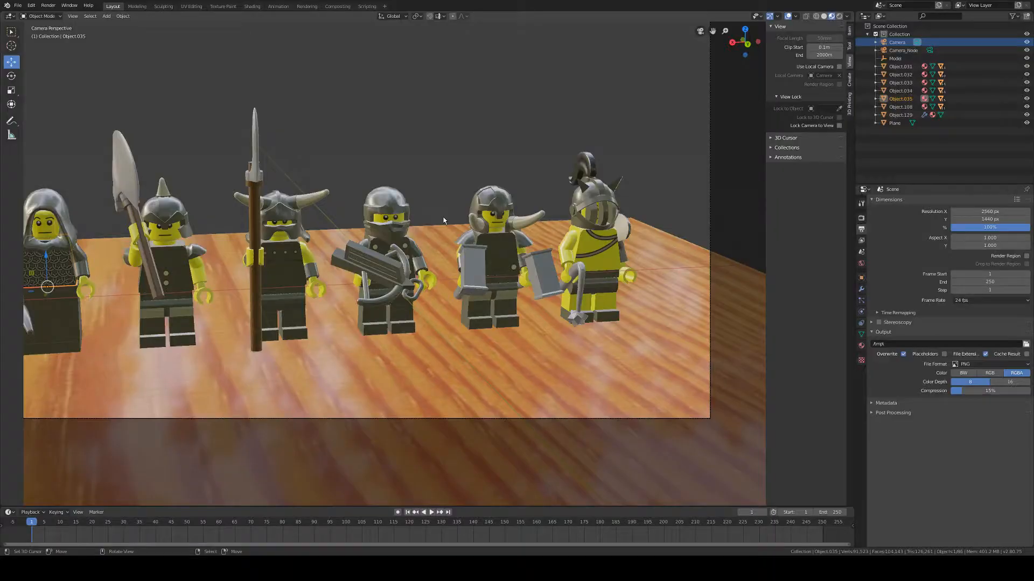
scroll(442, 215, "down", 3)
middle_click_drag(442, 216, 474, 229, "shift")
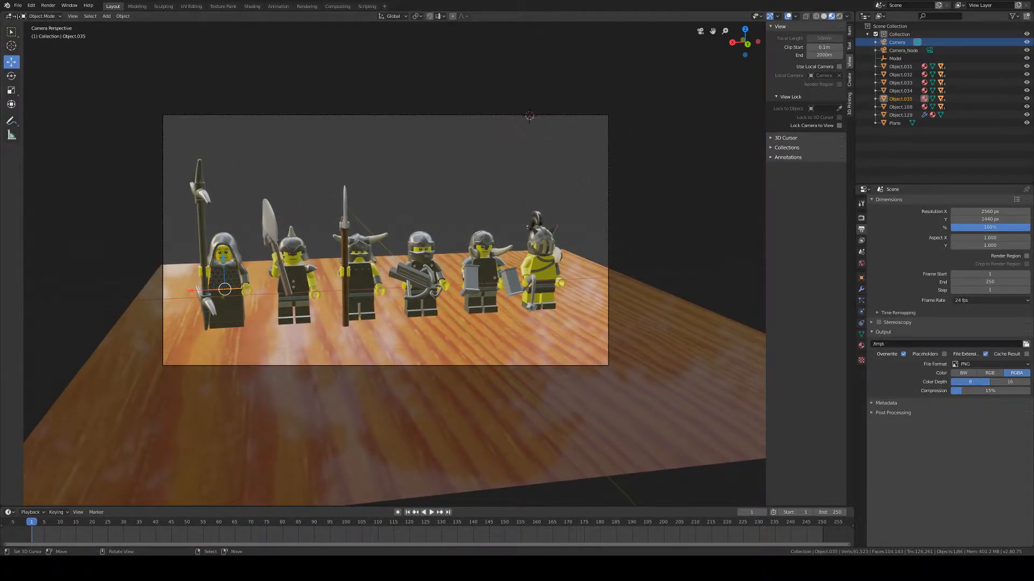
Split the 3D viewport in two and change one half to a Shader Editor showing the torso's full node tree.
left_click_drag(17, 17, 522, 32)
left_click(9, 18)
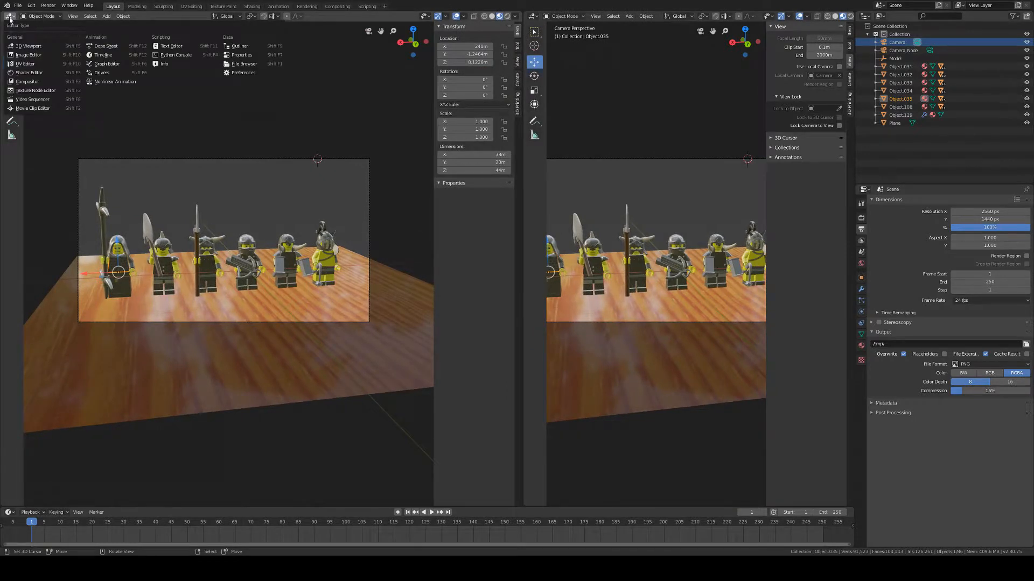
left_click(28, 72)
middle_click_drag(208, 317, 320, 291)
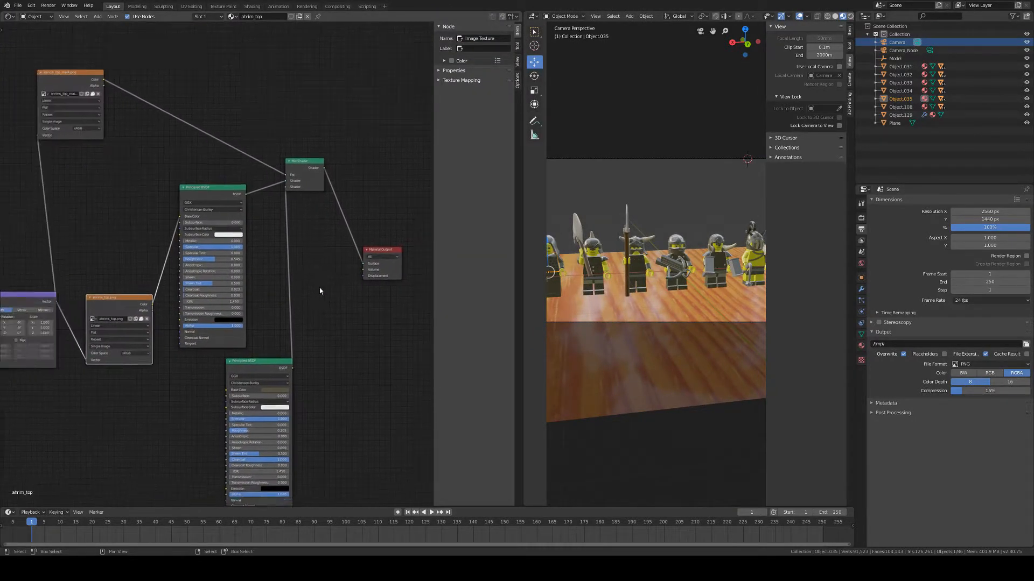
scroll(320, 291, "down", 2)
middle_click_drag(269, 314, 301, 282)
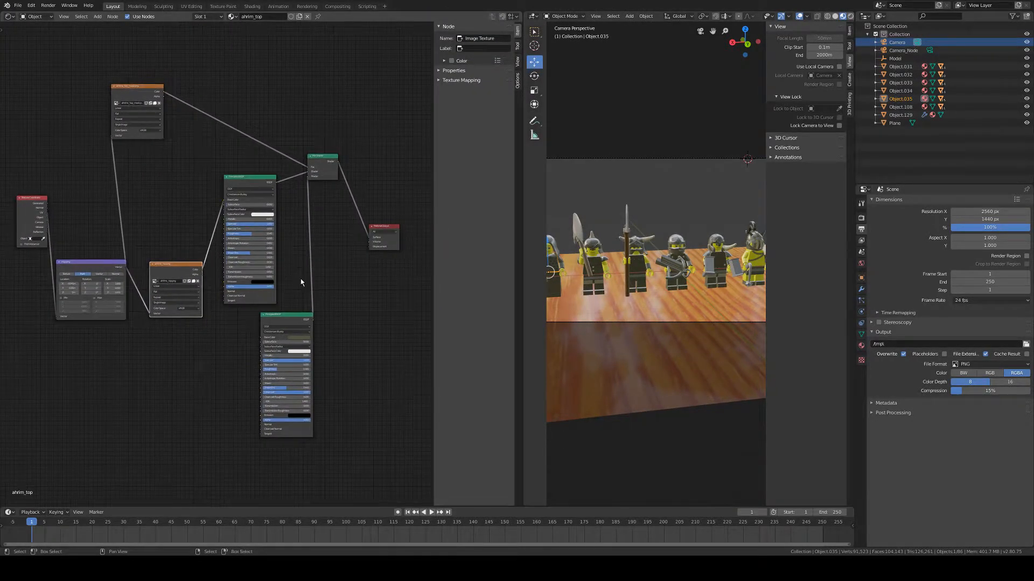
scroll(333, 240, "up", 4)
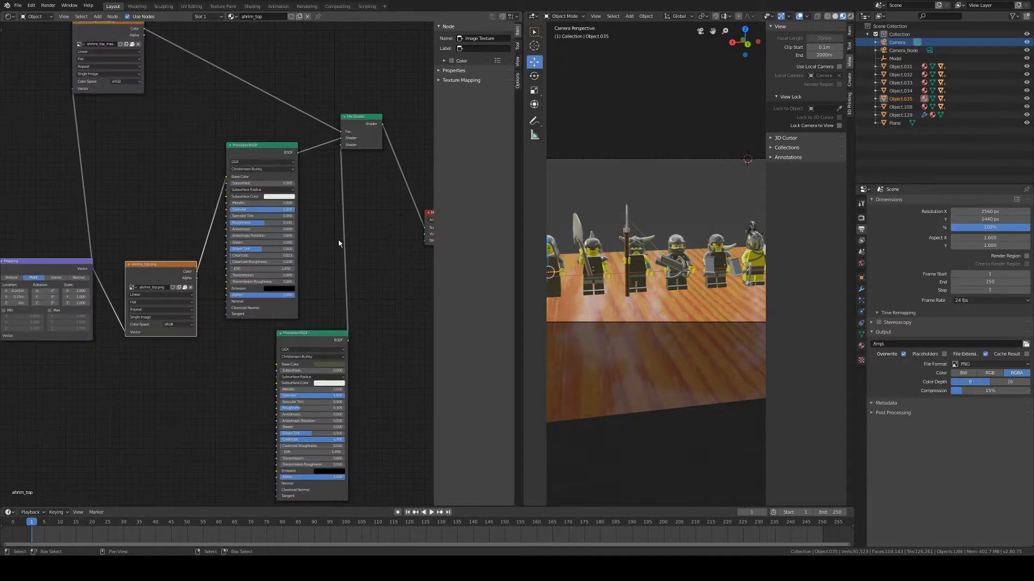
Reposition the Texture Coordinate and Mapping nodes of the ahrim_top material for a close view of its UV mapping.
middle_click_drag(110, 280, 334, 293)
scroll(245, 244, "up", 8)
left_click_drag(163, 129, 102, 258)
middle_click_drag(311, 283, 246, 235)
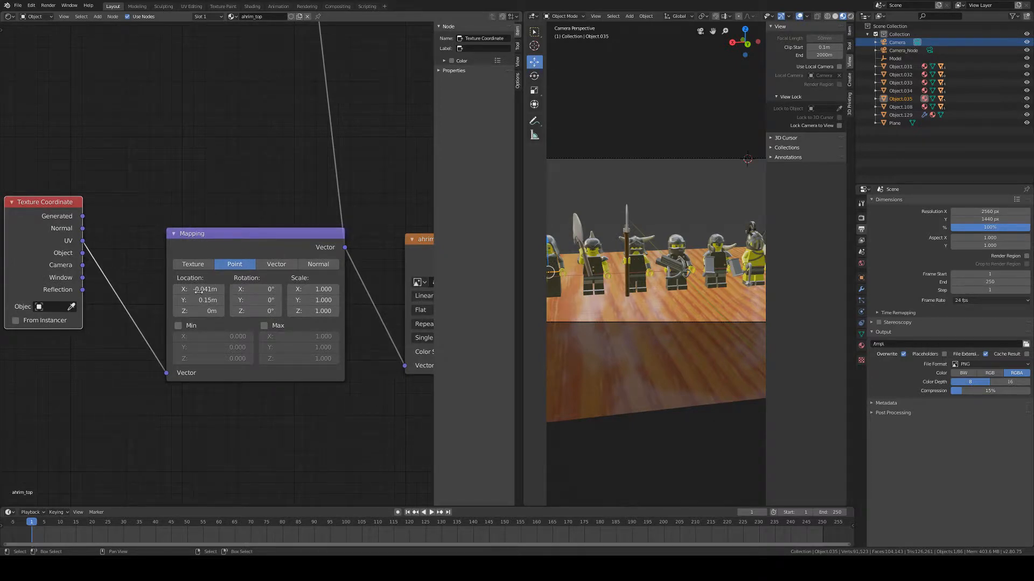
left_click_drag(258, 247, 260, 230)
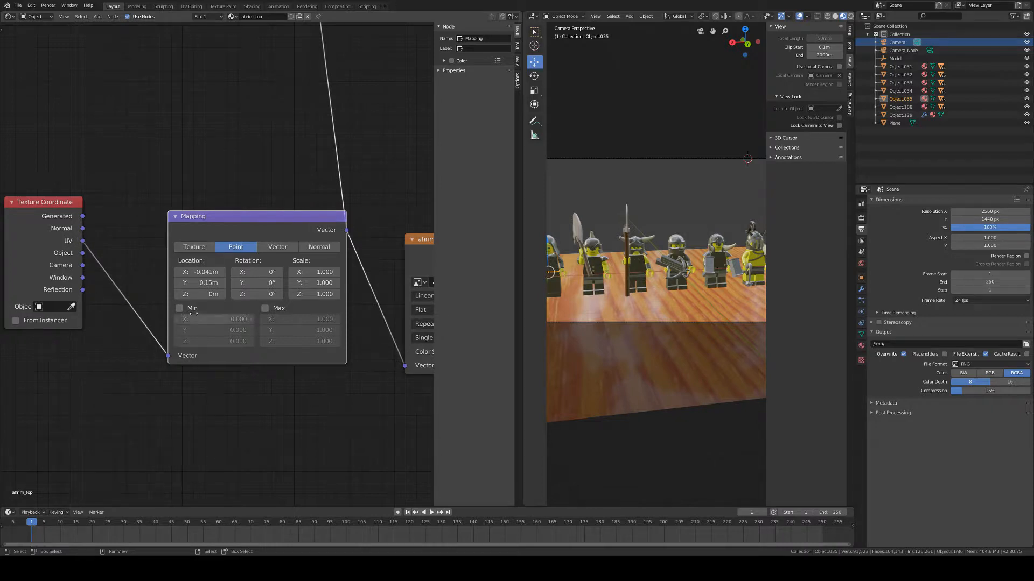
Examine how the Mapping node feeds the ahrims_top.png texture and its mask image in the torso material.
middle_click_drag(360, 162, 221, 223)
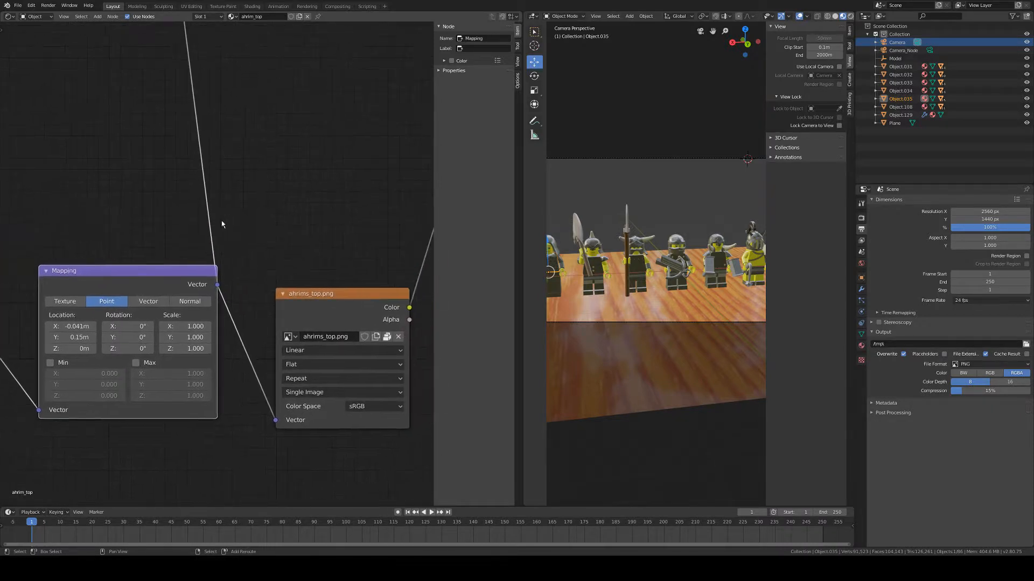
scroll(222, 226, "down", 5)
middle_click_drag(235, 53, 213, 140)
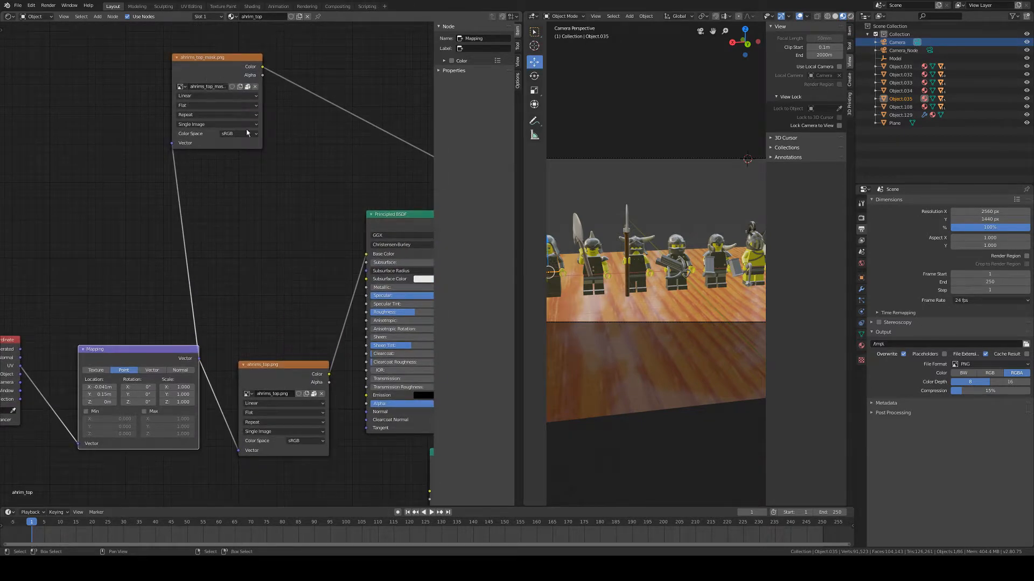
middle_click_drag(282, 301, 340, 254)
middle_click_drag(295, 213, 182, 232)
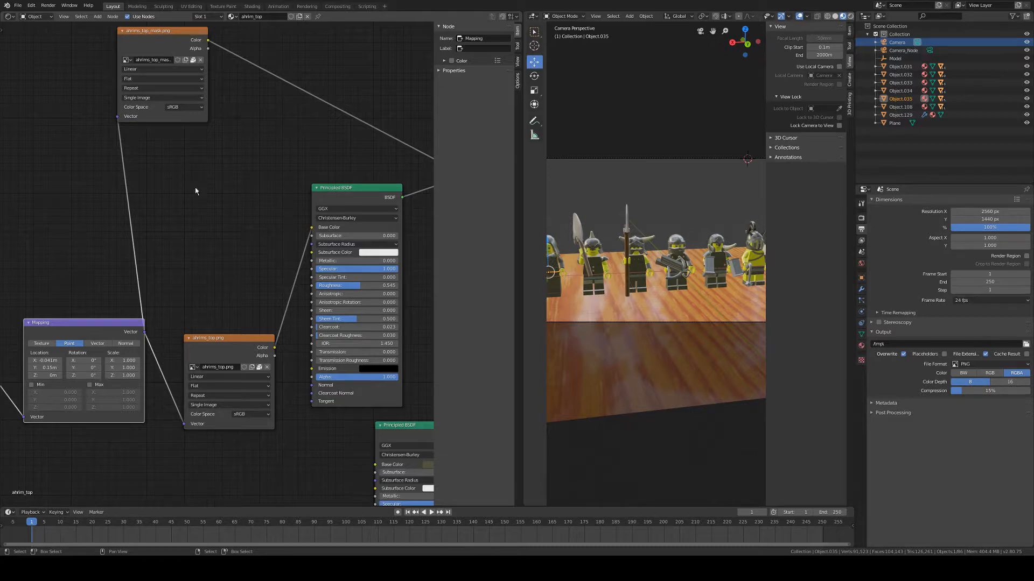
Reposition the Mix Shader, the upper Principled BSDF and the ahrims_top.png texture node in the node tree.
middle_click_drag(249, 226, 131, 226)
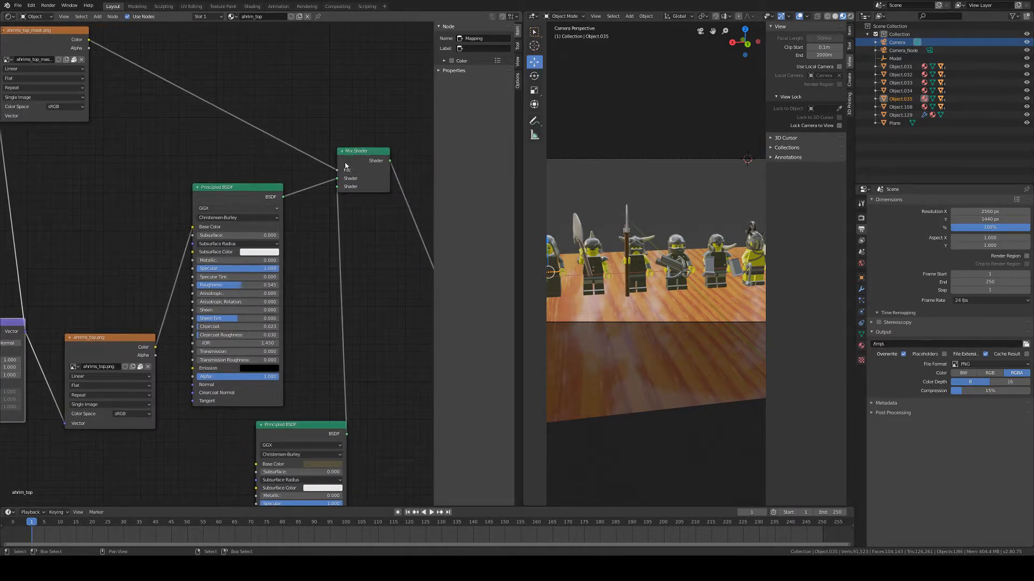
left_click_drag(346, 165, 354, 165)
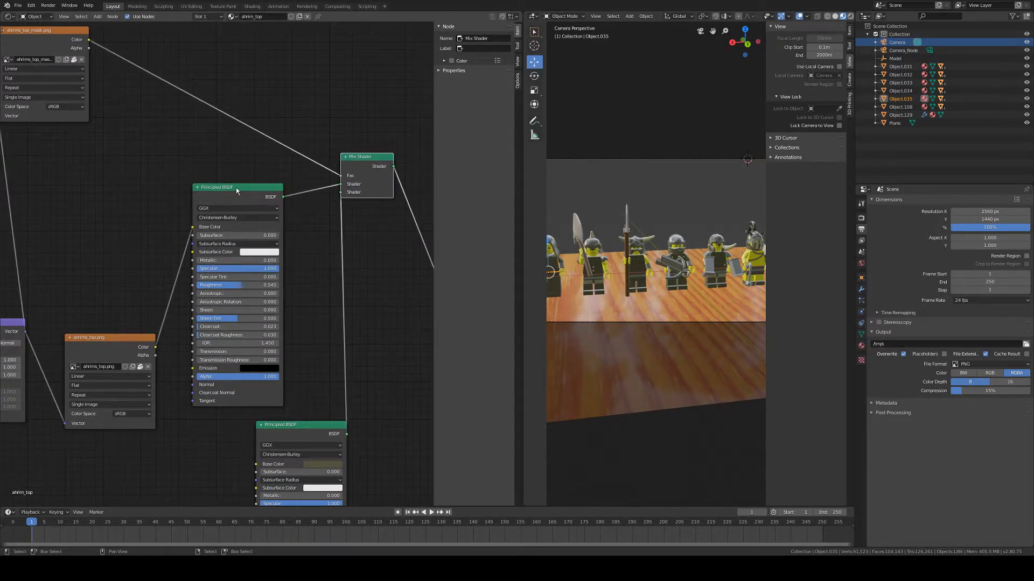
middle_click_drag(308, 353, 314, 262)
mouse_move(229, 95)
left_mouse_down()
mouse_move(219, 104)
mouse_move(242, 92)
left_mouse_up()
left_click_drag(112, 259, 119, 200)
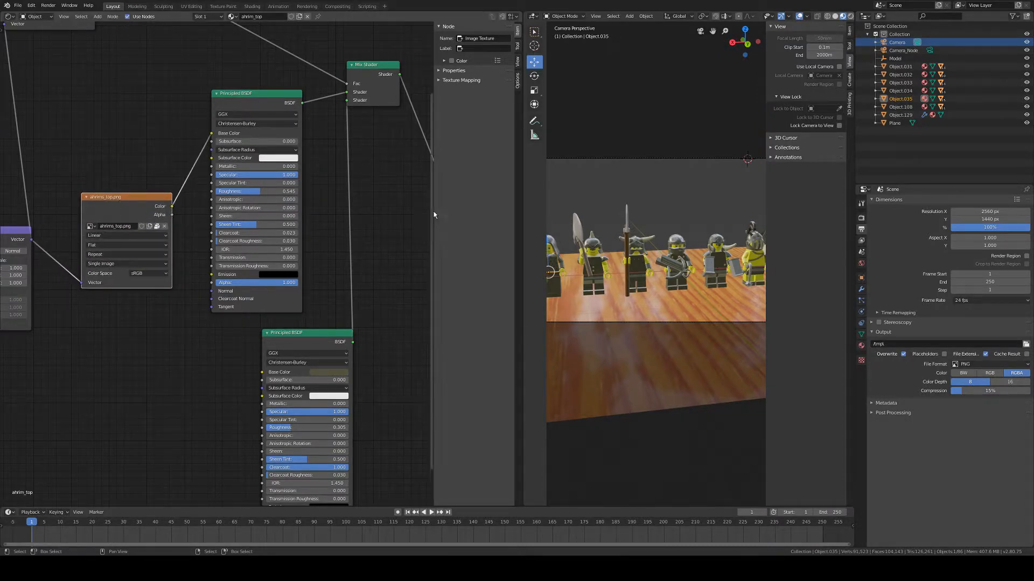
View the hooded minifigure's chainmail torso up close in the 3D viewport.
middle_click_drag(566, 289, 681, 287, "shift")
scroll(681, 286, "up", 3)
scroll(681, 288, "up", 3)
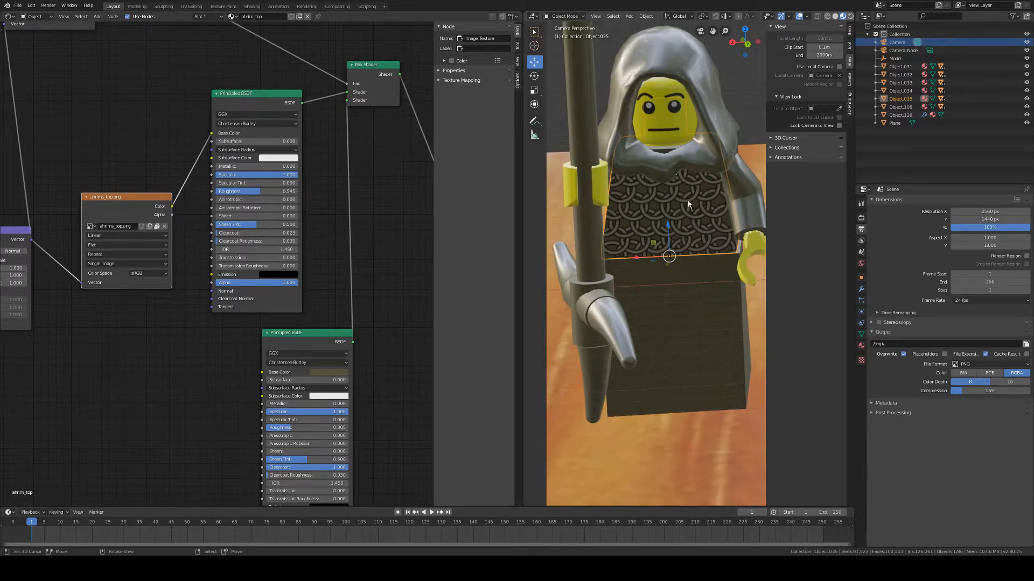
Review the torso material's node chain from the mask image and both Principled BSDF shaders through the Mix Shader to the Material Output.
left_click(313, 341)
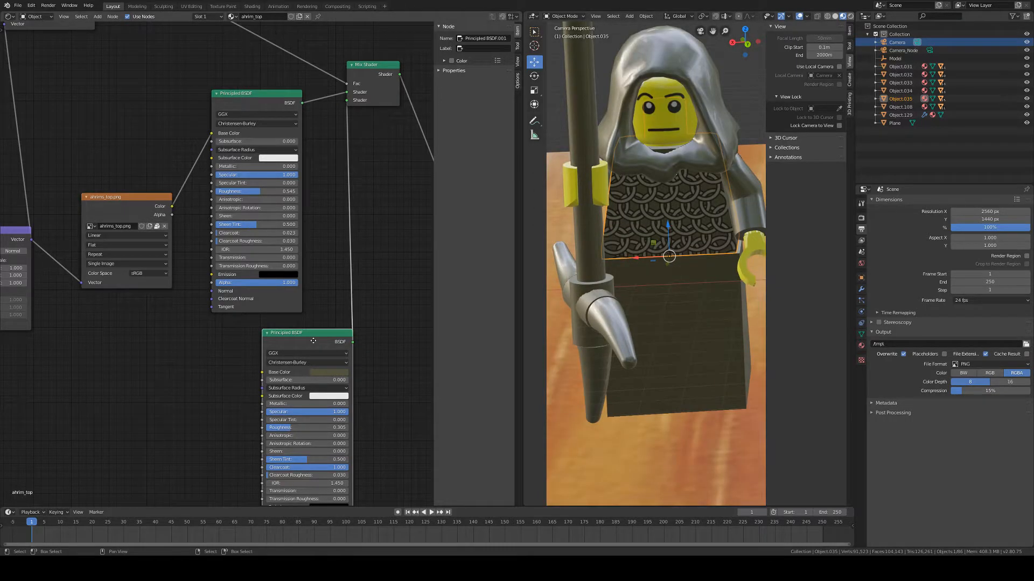
left_click_drag(313, 341, 311, 336)
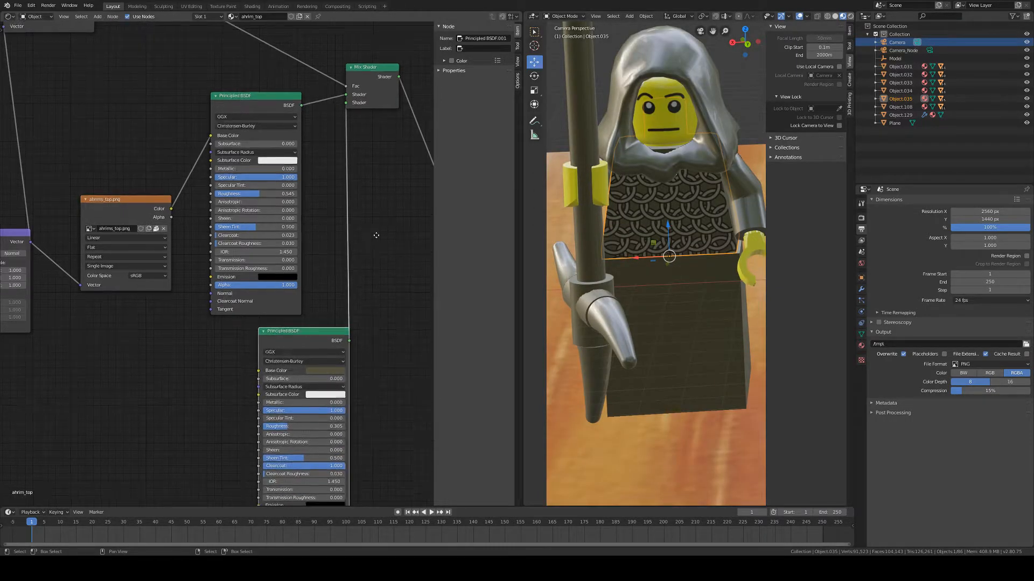
middle_click_drag(376, 236, 333, 277)
middle_click_drag(317, 165, 364, 241)
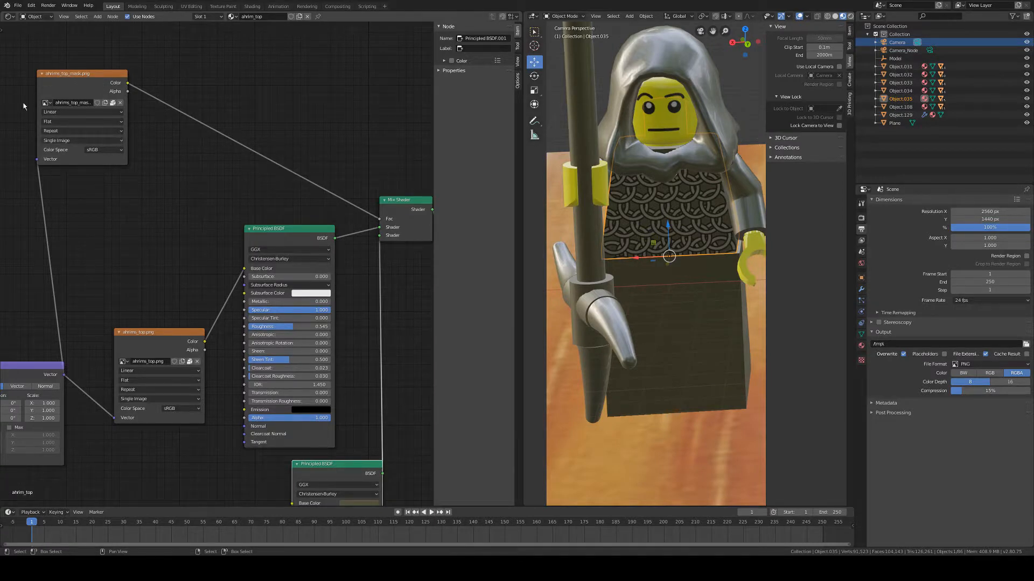
middle_click_drag(375, 220, 216, 169)
left_click_drag(242, 150, 247, 163)
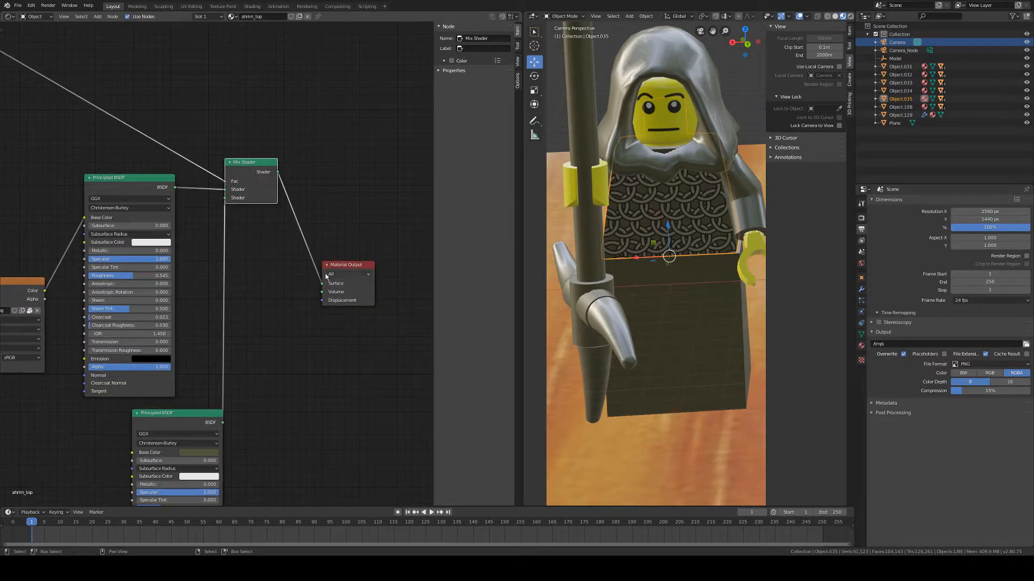
left_click_drag(348, 265, 354, 247)
Examine the hooded minifigure's chainmail torso up close outside the camera view.
middle_click_drag(691, 212, 687, 252)
scroll(687, 252, "up", 3)
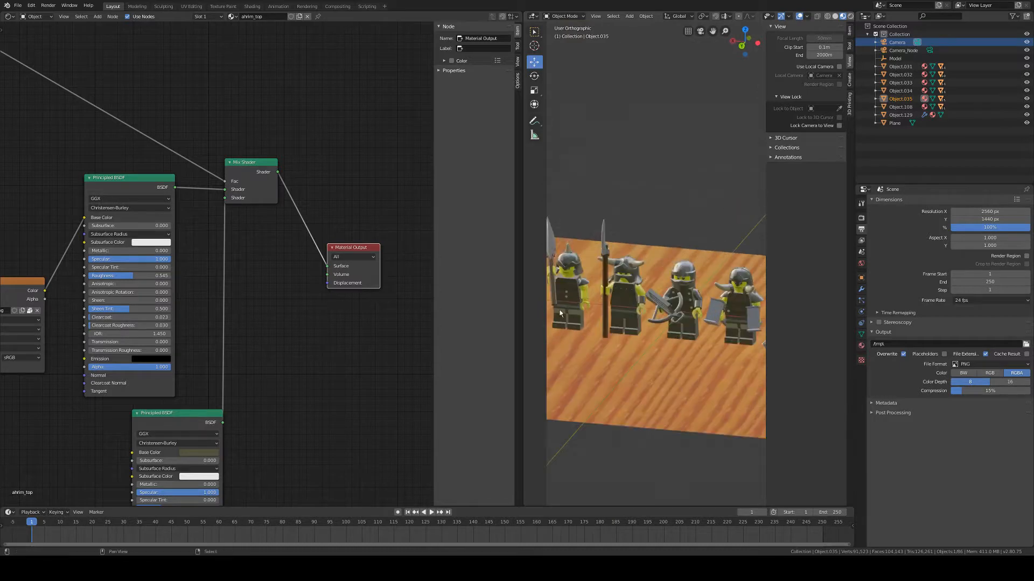
middle_click_drag(587, 259, 710, 248, "shift")
scroll(709, 248, "up", 8)
middle_click_drag(632, 279, 573, 324, "shift")
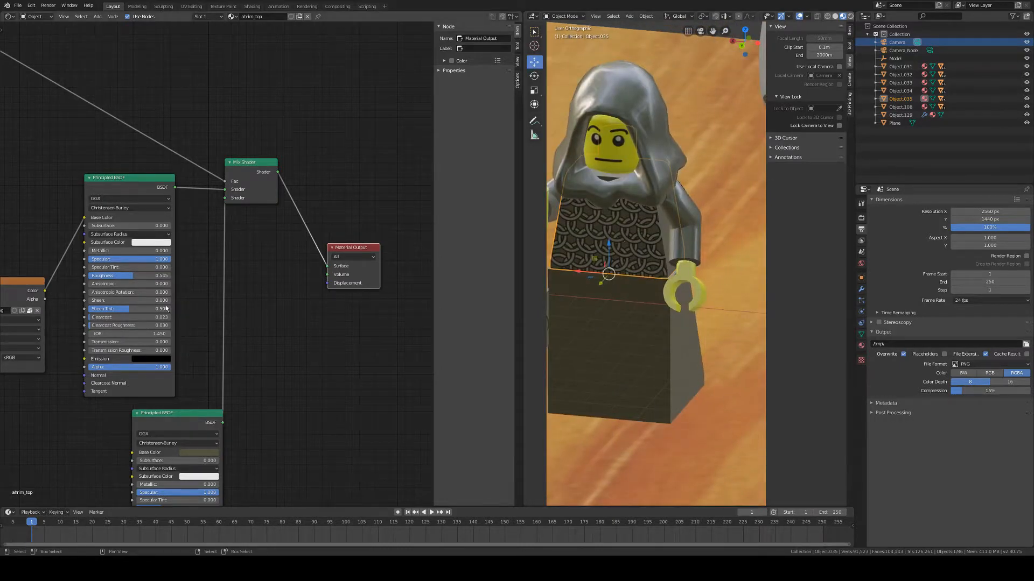
Examine how the Mapping node feeds the mask and ahrims_top.png textures, and how the texture drives the upper Principled BSDF.
middle_click_drag(47, 227, 254, 151)
scroll(245, 156, "down", 1)
middle_click_drag(90, 233, 130, 233)
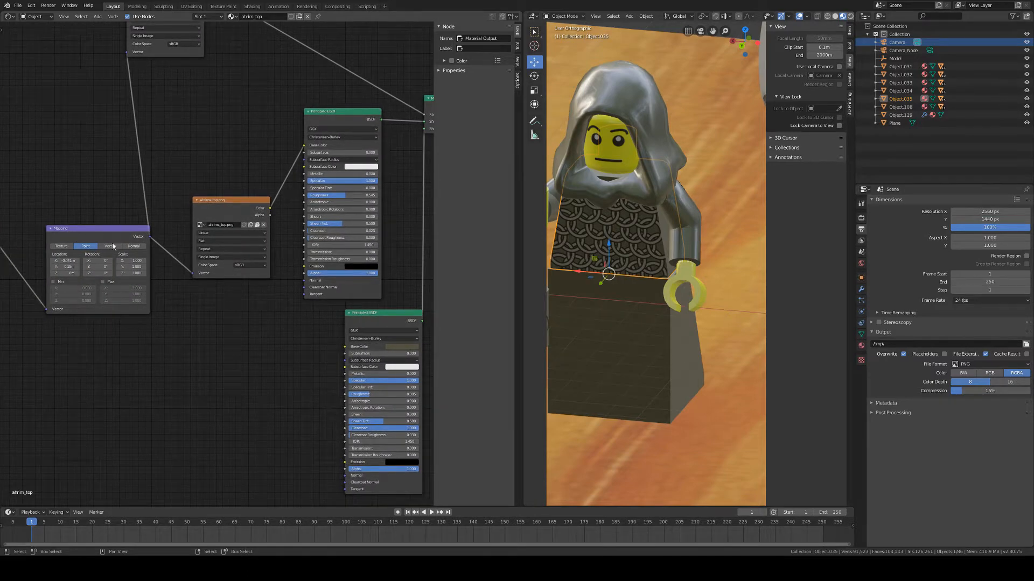
middle_click_drag(223, 164, 203, 223)
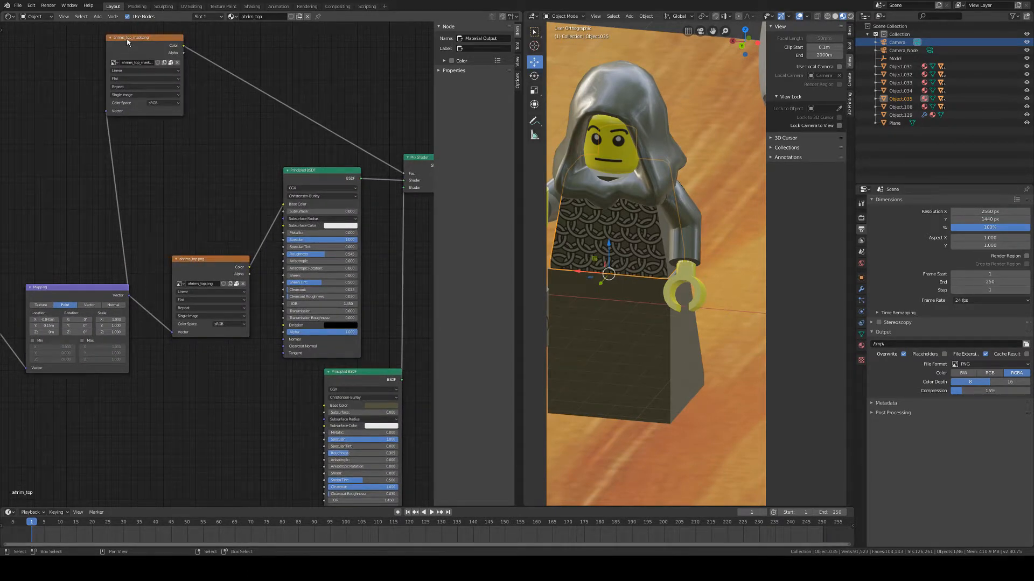
middle_click_drag(302, 94, 278, 85)
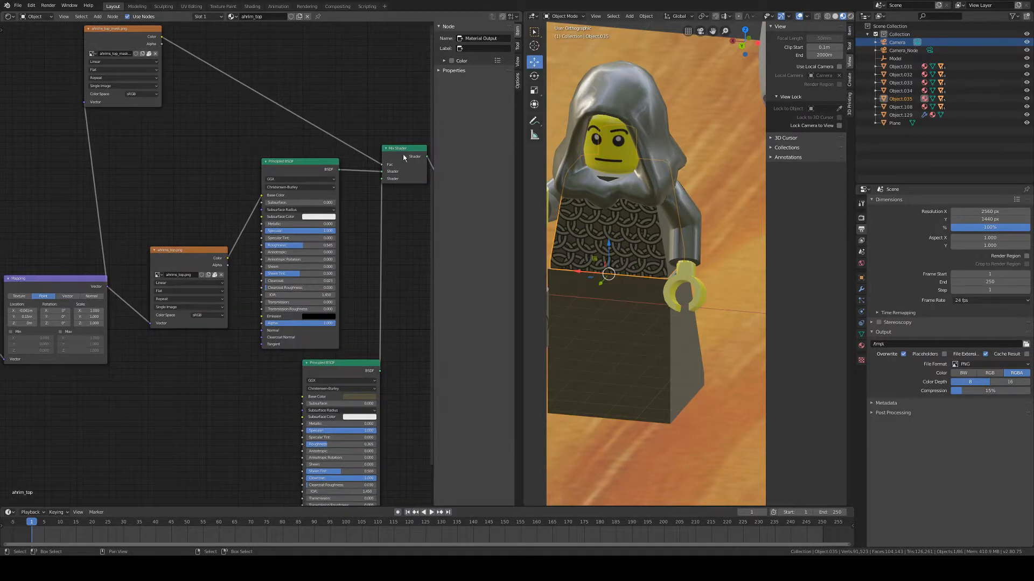
left_click_drag(405, 157, 401, 159)
mouse_move(177, 258)
left_mouse_down()
mouse_move(193, 246)
mouse_move(177, 246)
left_mouse_up()
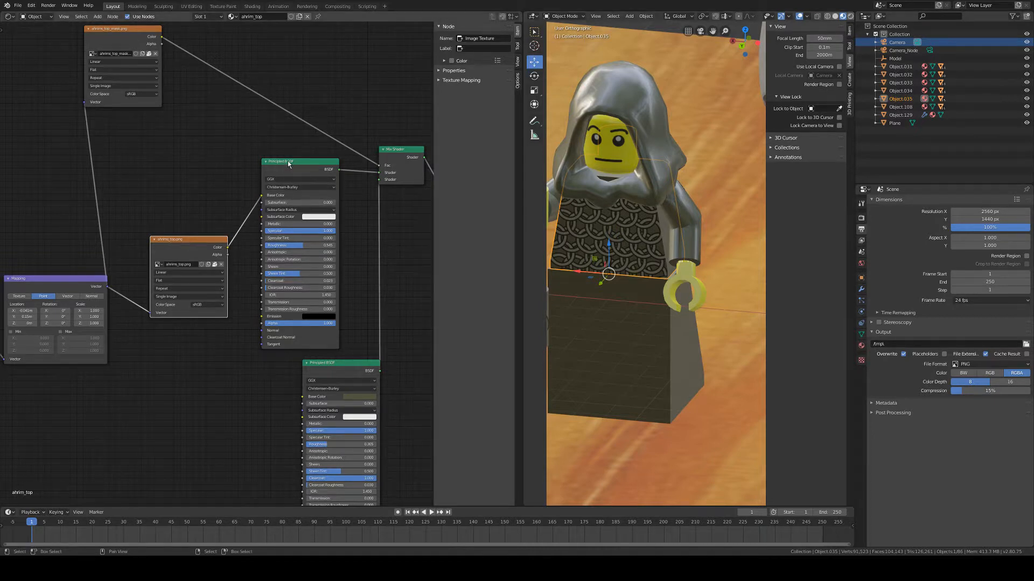
mouse_move(288, 161)
left_mouse_down()
mouse_move(264, 162)
mouse_move(285, 149)
left_mouse_up()
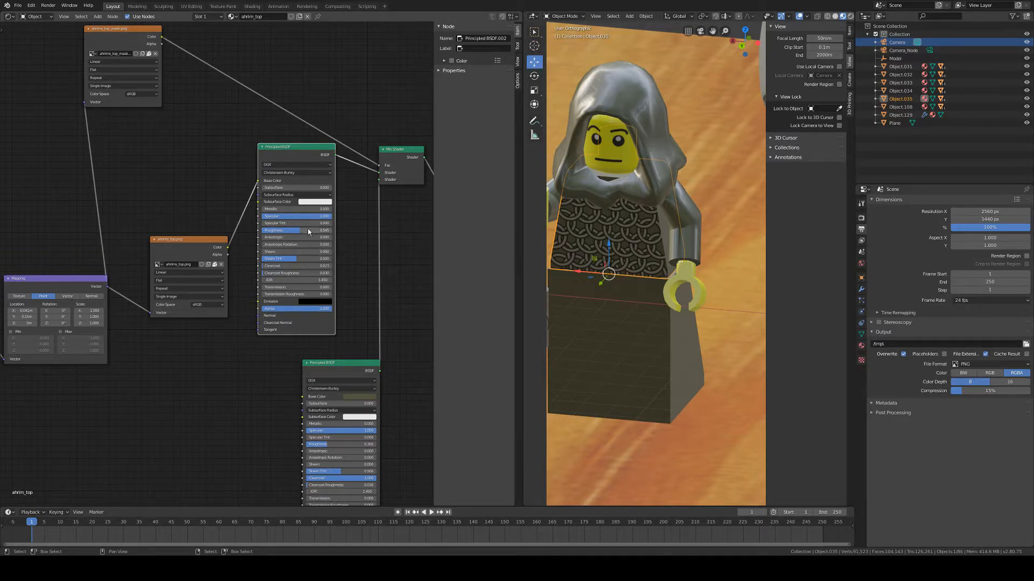
Review how the textured and plain Principled BSDF shaders combine in the Mix Shader before reaching the Material Output.
middle_click_drag(400, 291, 356, 267)
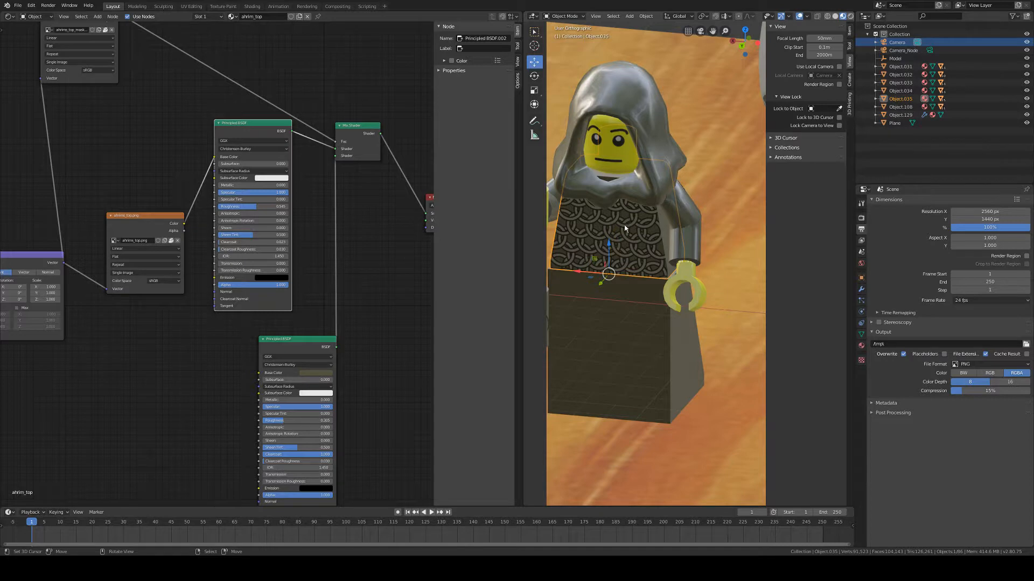
middle_click_drag(424, 243, 397, 245)
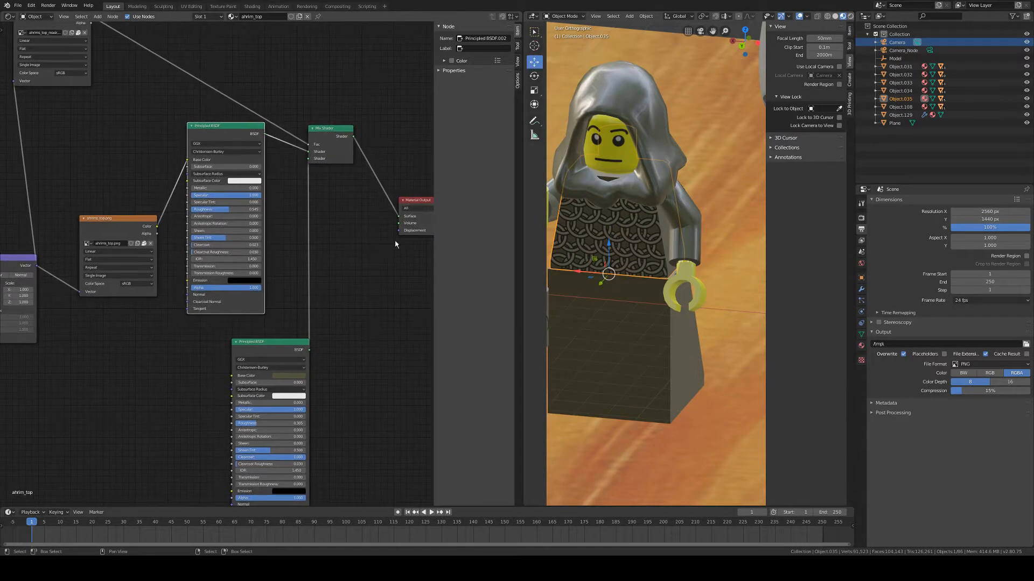
left_click(412, 198)
left_click_drag(221, 130, 220, 140)
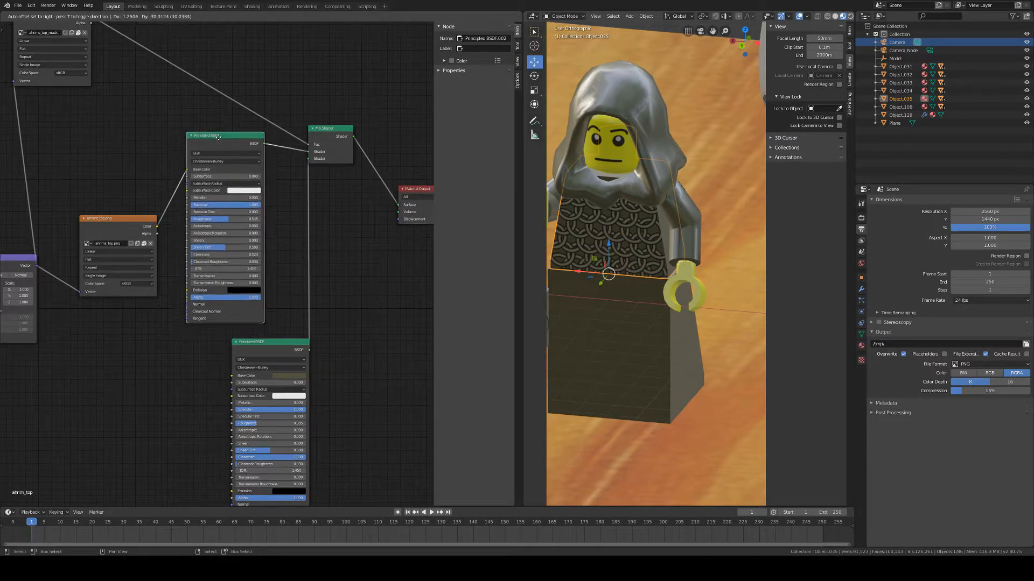
left_click_drag(282, 349, 282, 346)
Inspect the chainmail torso from the side and front, and review the complete material node tree.
middle_click_drag(619, 261, 657, 261)
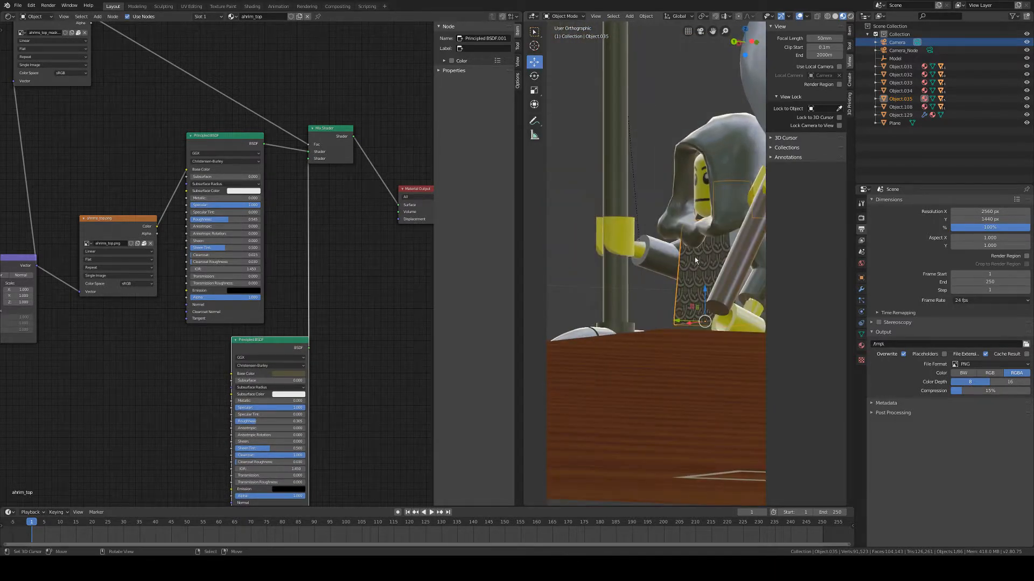
middle_click_drag(354, 286, 373, 301)
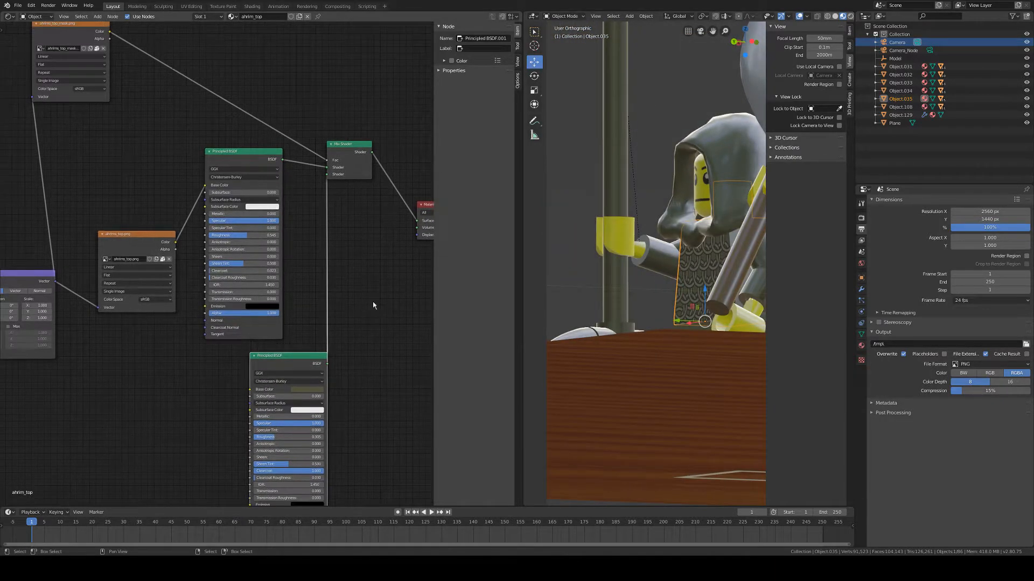
middle_click_drag(648, 293, 710, 311)
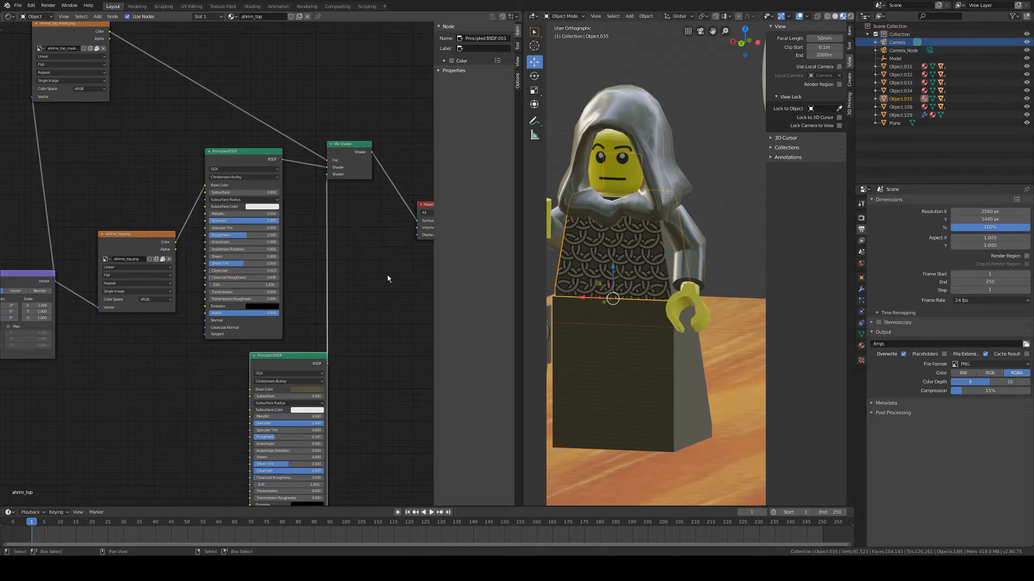
scroll(272, 222, "up", 3)
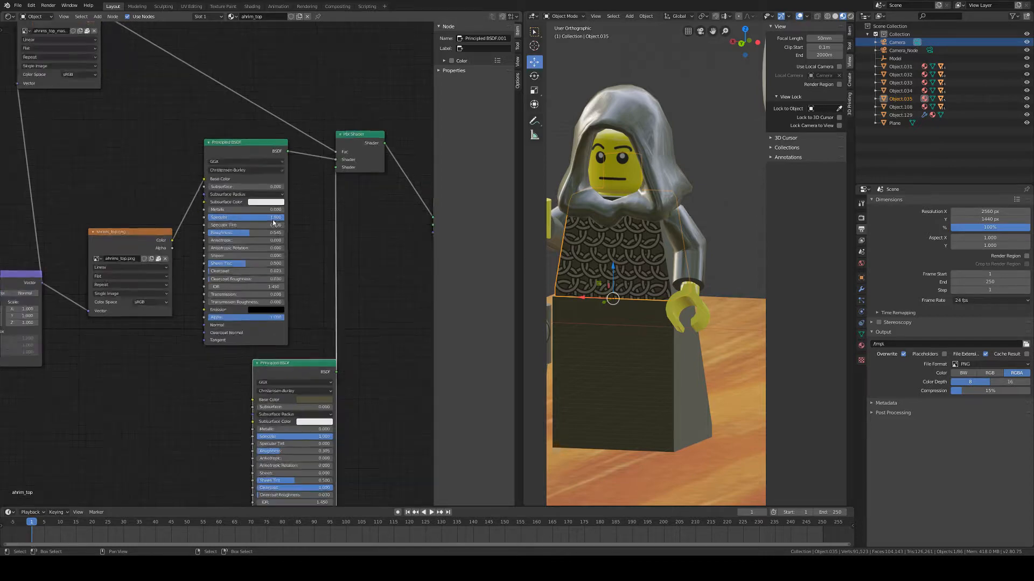
scroll(272, 220, "down", 4)
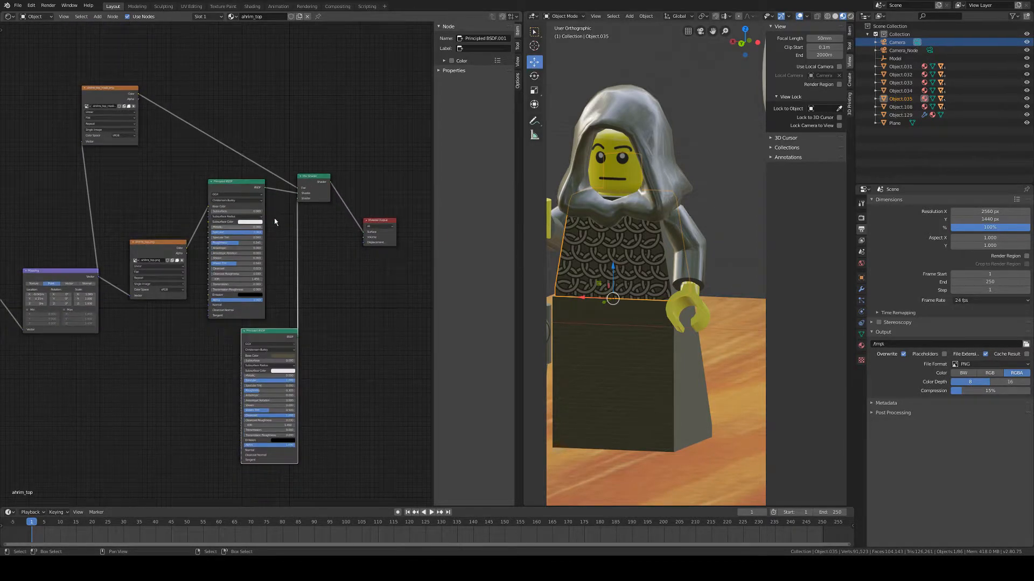
middle_click_drag(263, 256, 287, 255)
scroll(300, 247, "down", 2)
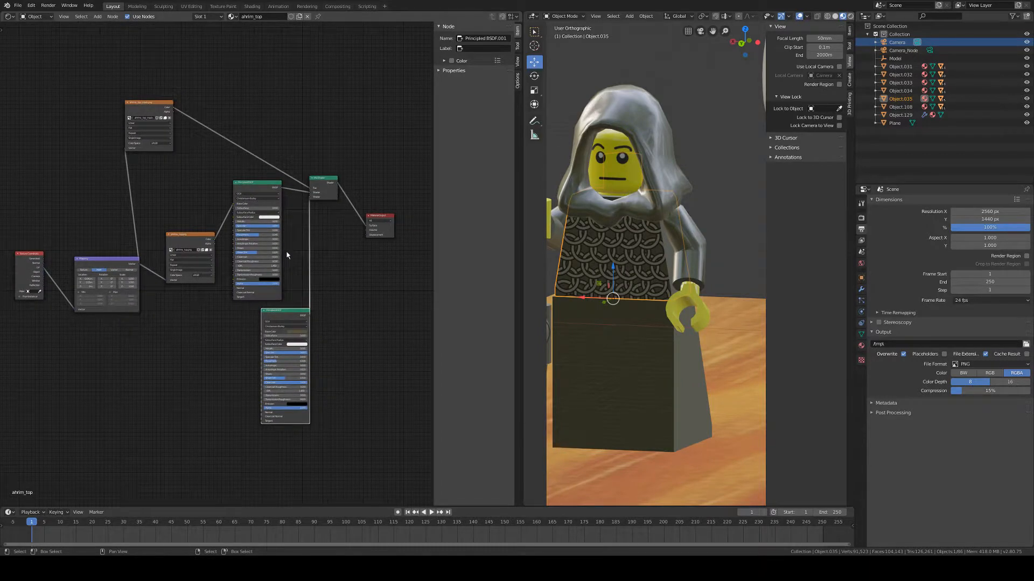
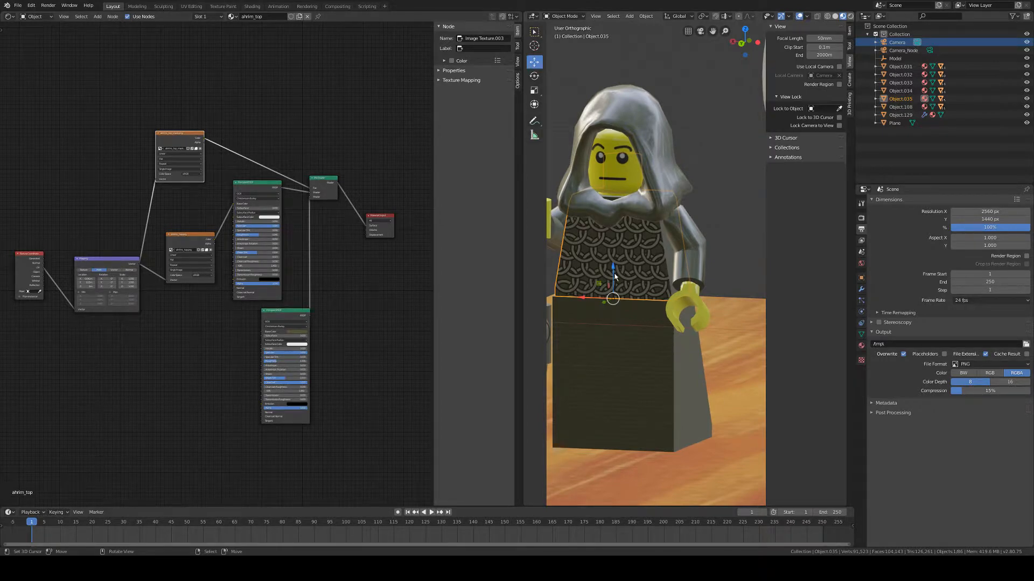
Align the viewport to the back orthographic view and frame the hooded minifigure.
left_click(743, 44)
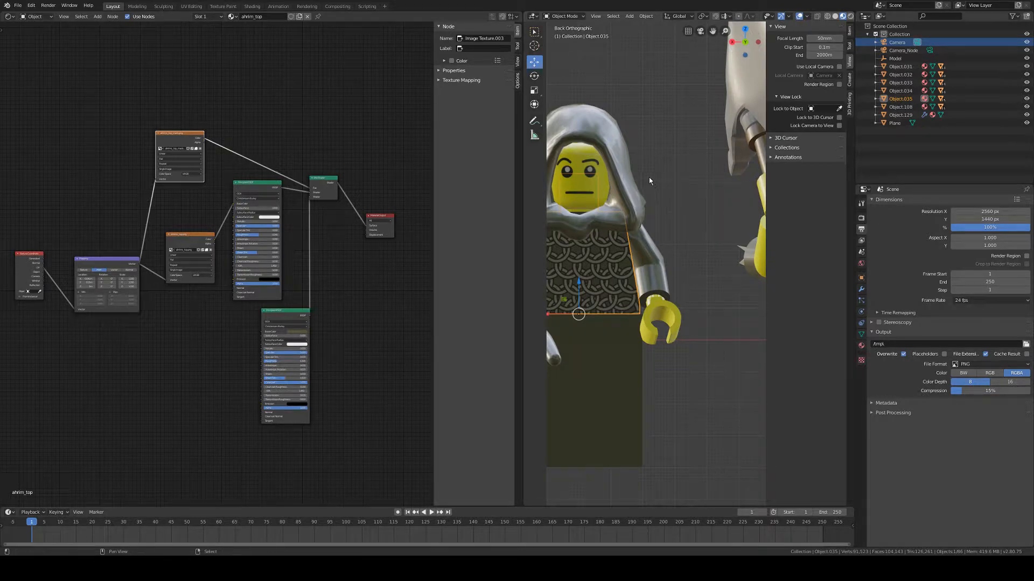
middle_click_drag(610, 239, 672, 219, "shift")
scroll(673, 219, "down", 2)
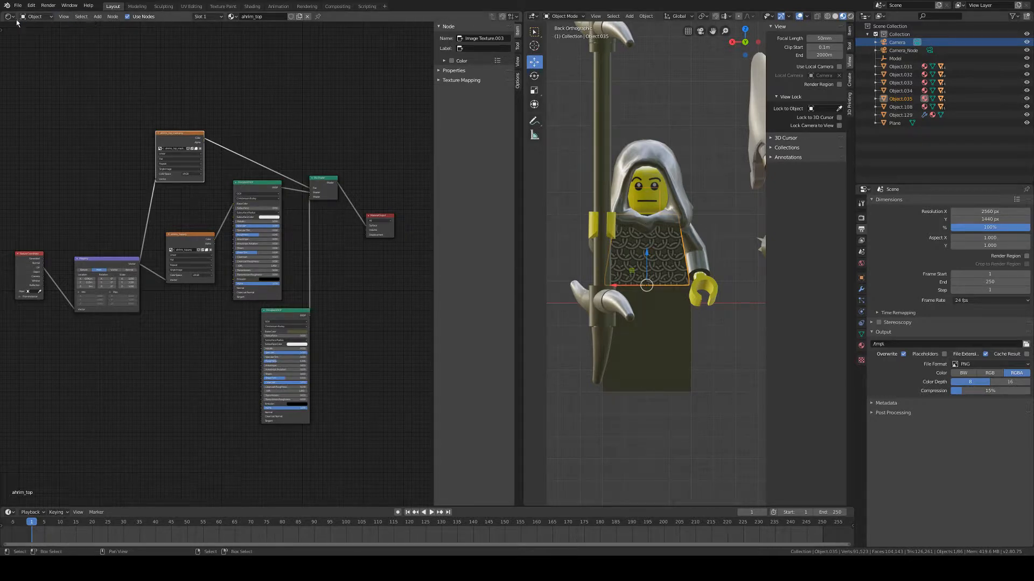
Switch to the UV Editing workspace and examine the torso's UV faces over the ring mask image.
left_click(191, 6)
scroll(623, 237, "down", 8)
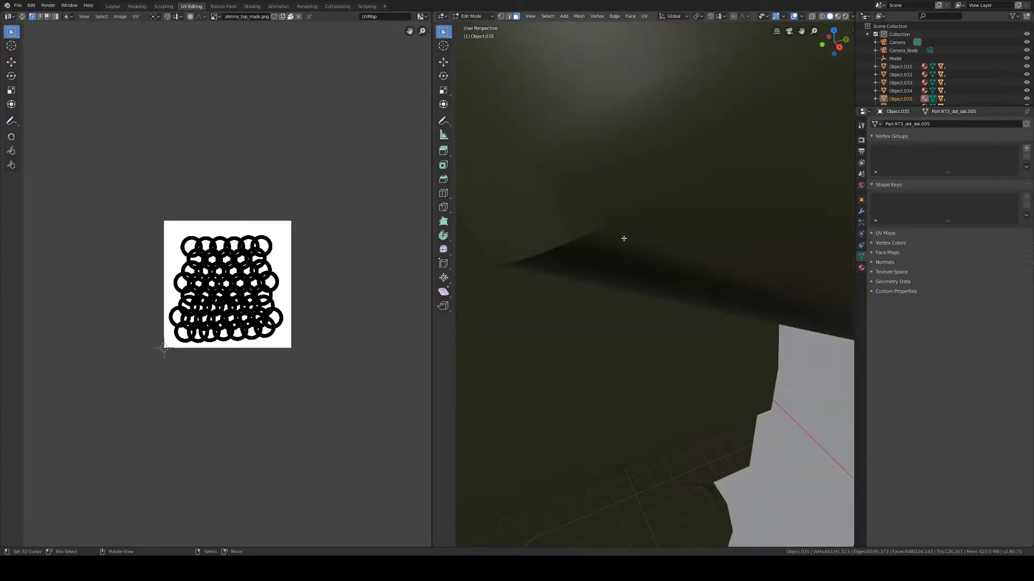
middle_click_drag(706, 276, 683, 279)
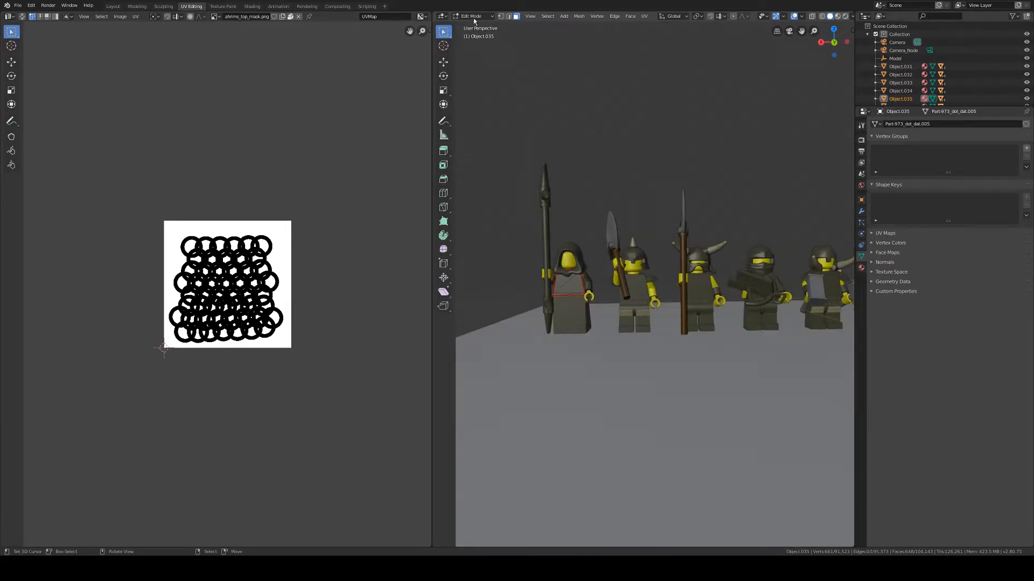
middle_click_drag(299, 302, 330, 291)
scroll(334, 305, "up", 3)
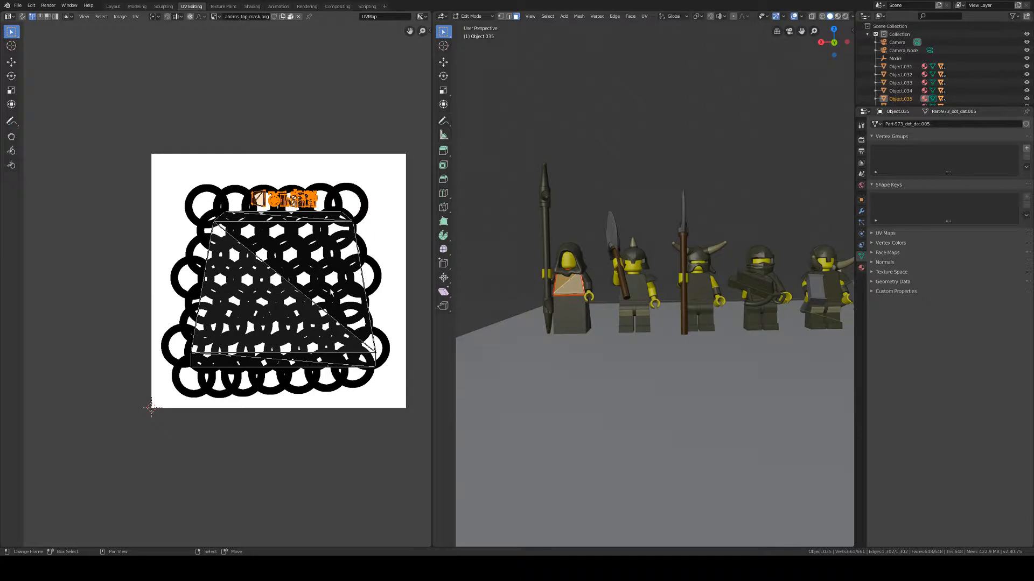
left_click(317, 273)
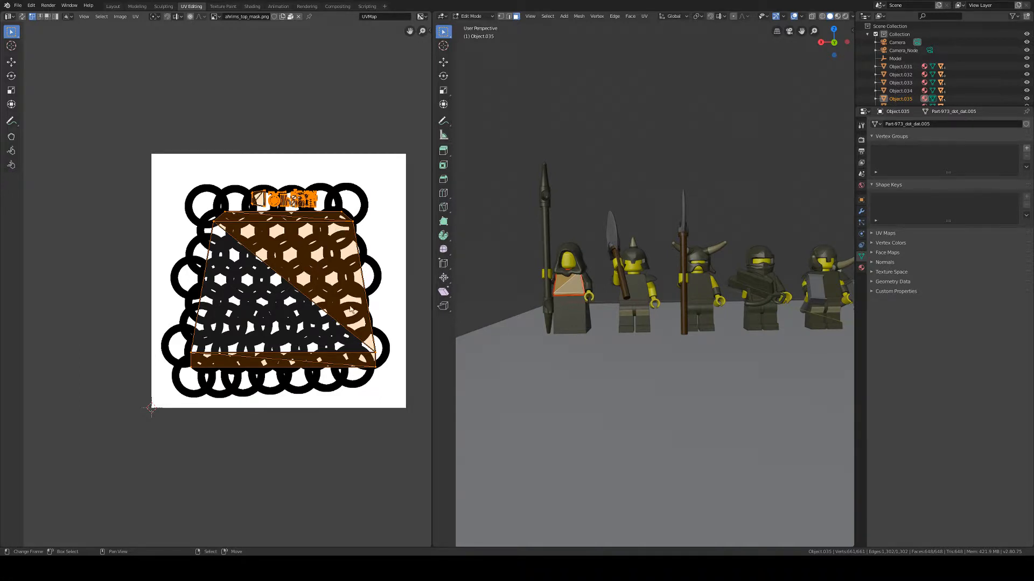
scroll(299, 243, "up", 3)
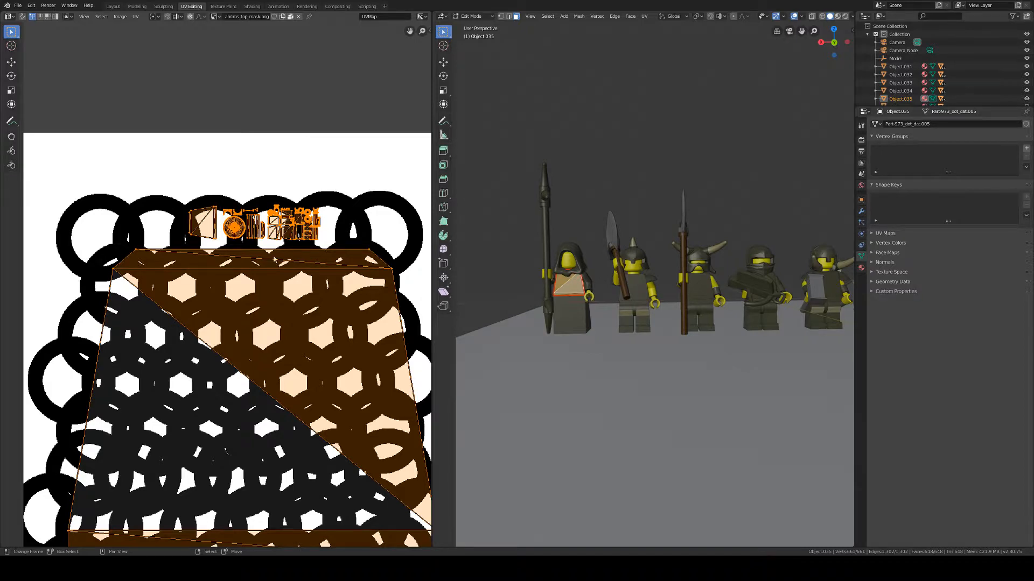
scroll(311, 214, "down", 5)
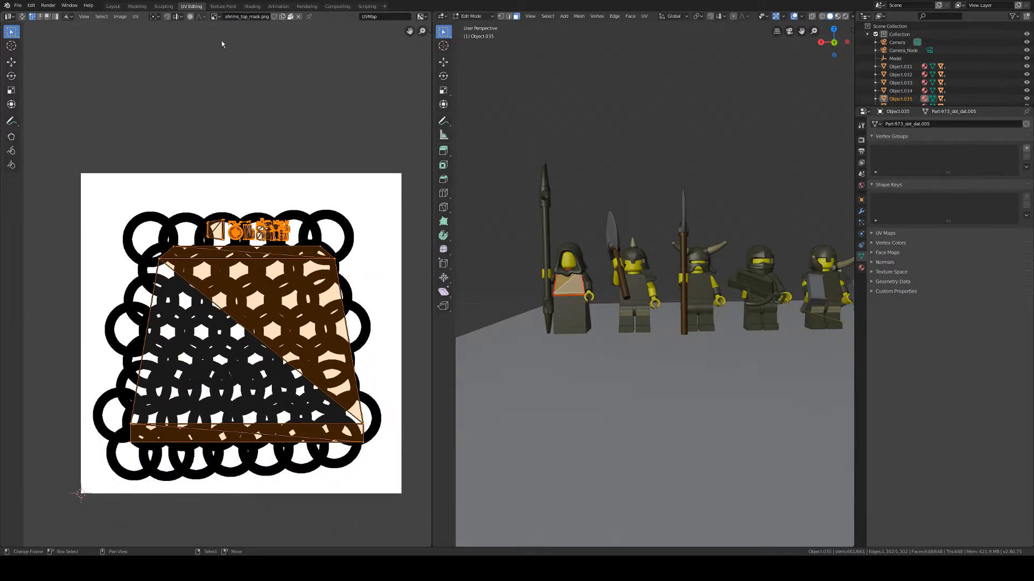
Display ahrims_top.png behind the torso's UV layout and examine how the faces line up with the chainmail rings.
left_click(214, 16)
left_click(240, 29)
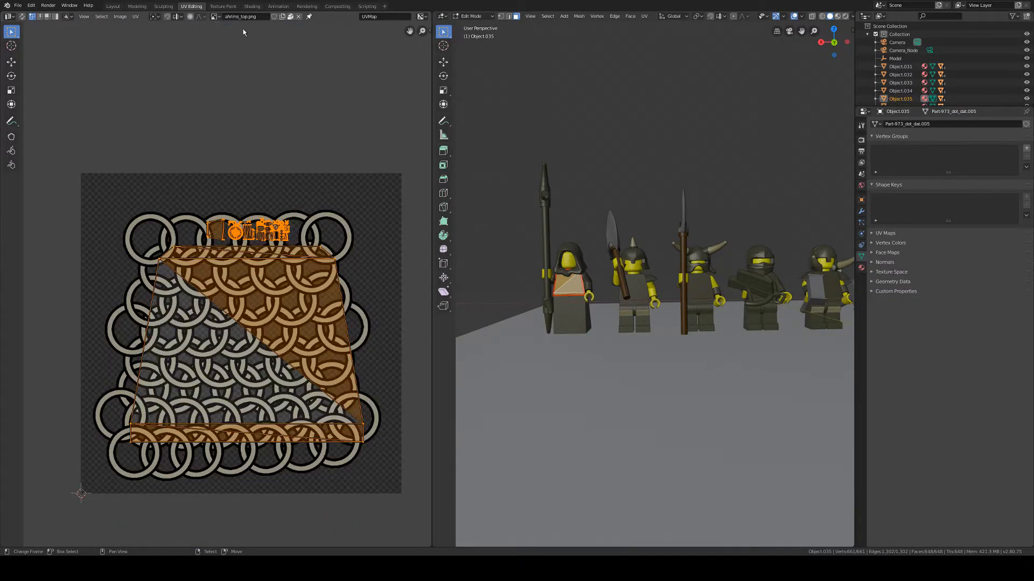
middle_click_drag(333, 329, 324, 295)
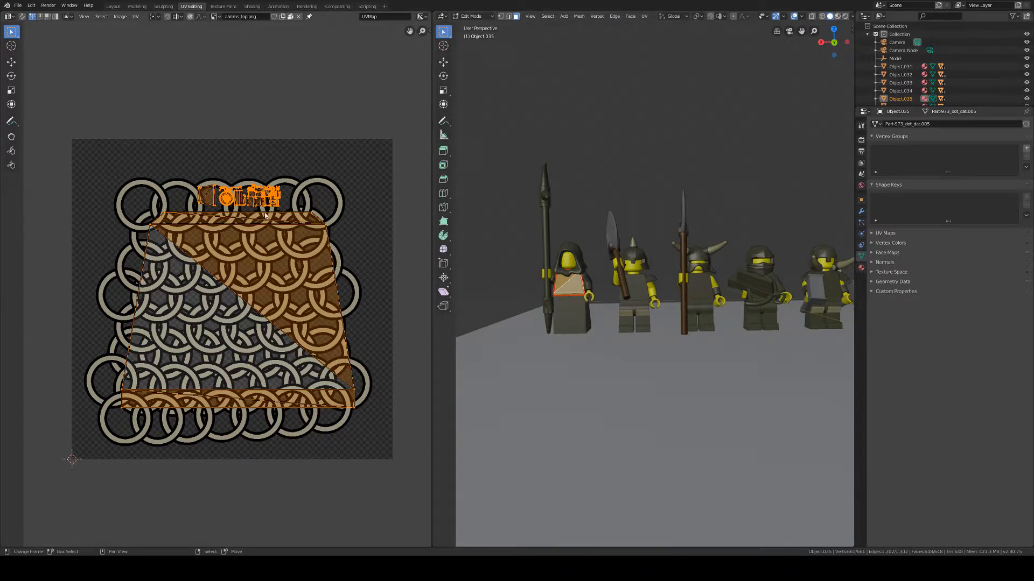
scroll(173, 217, "up", 2)
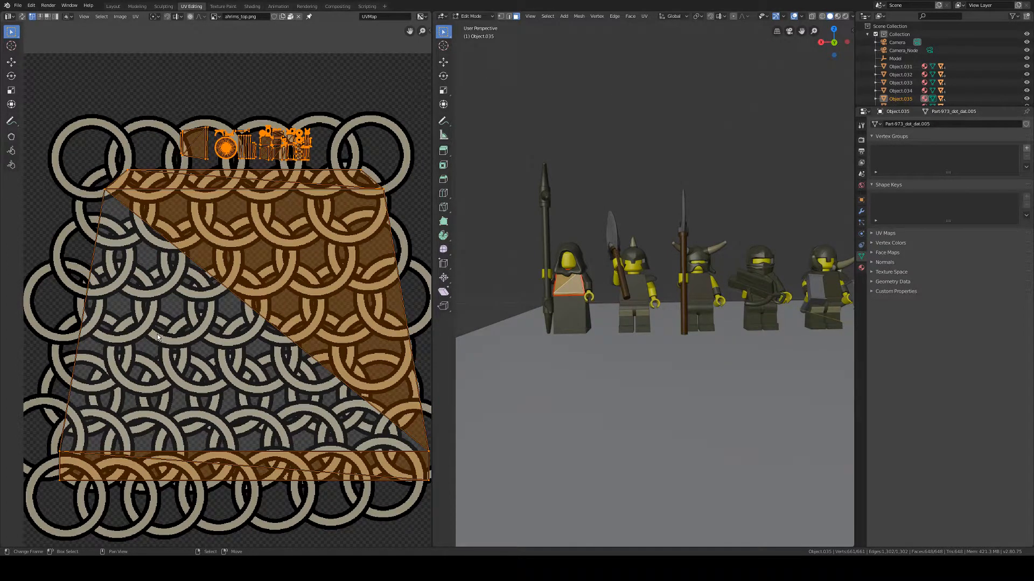
scroll(256, 264, "down", 3)
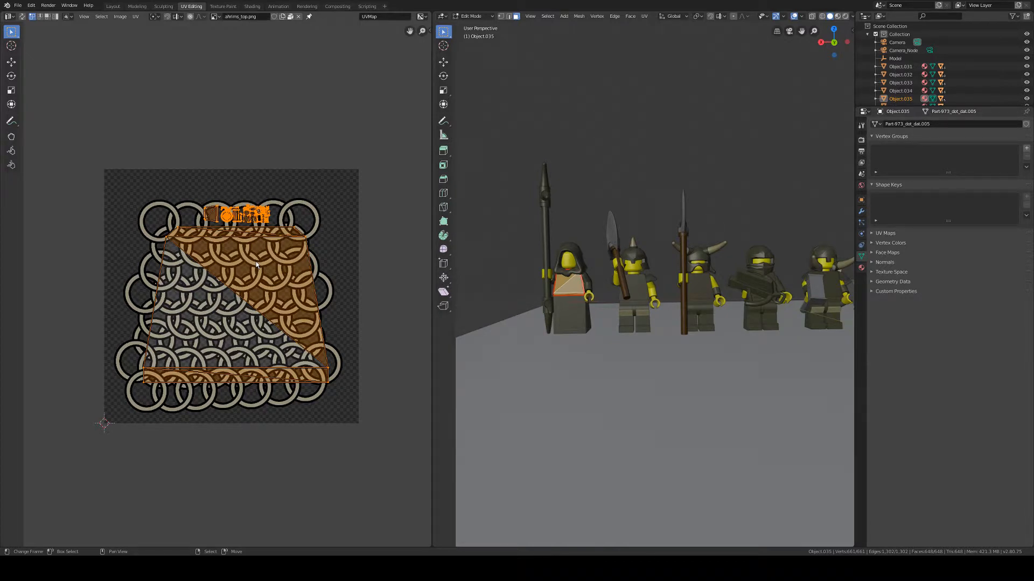
Start a new default scene, discarding the unsaved changes to the minifigure file.
left_click(19, 8)
mouse_move(24, 16)
left_click(110, 16)
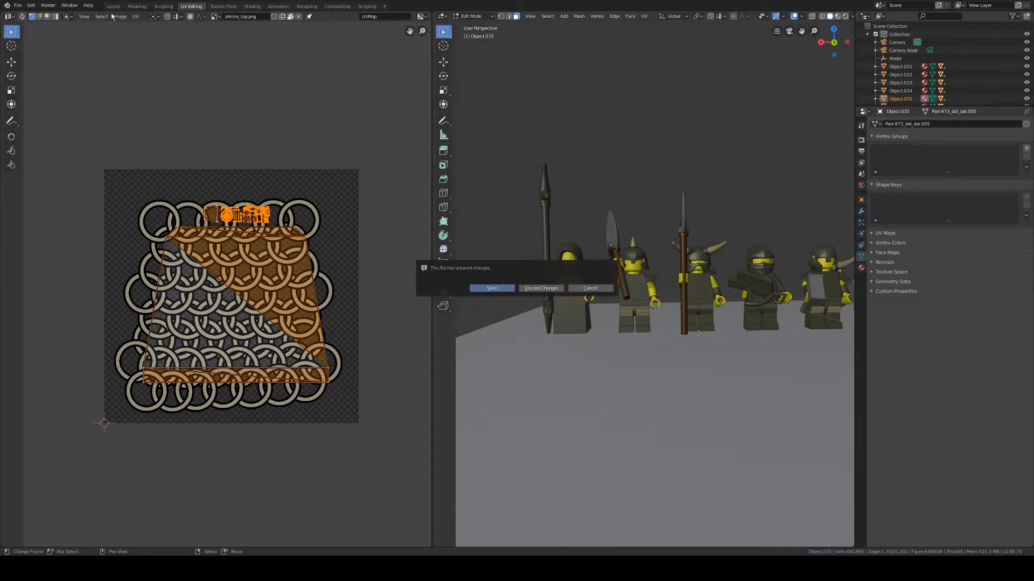
left_click(545, 288)
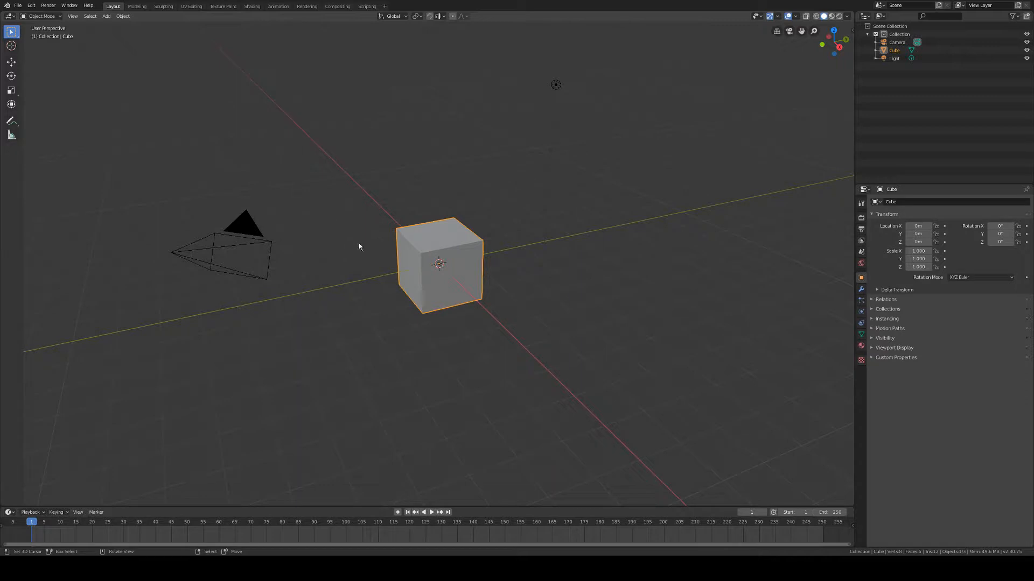
Delete all the default scene objects and add a new cube mesh.
key("a")
key("Delete")
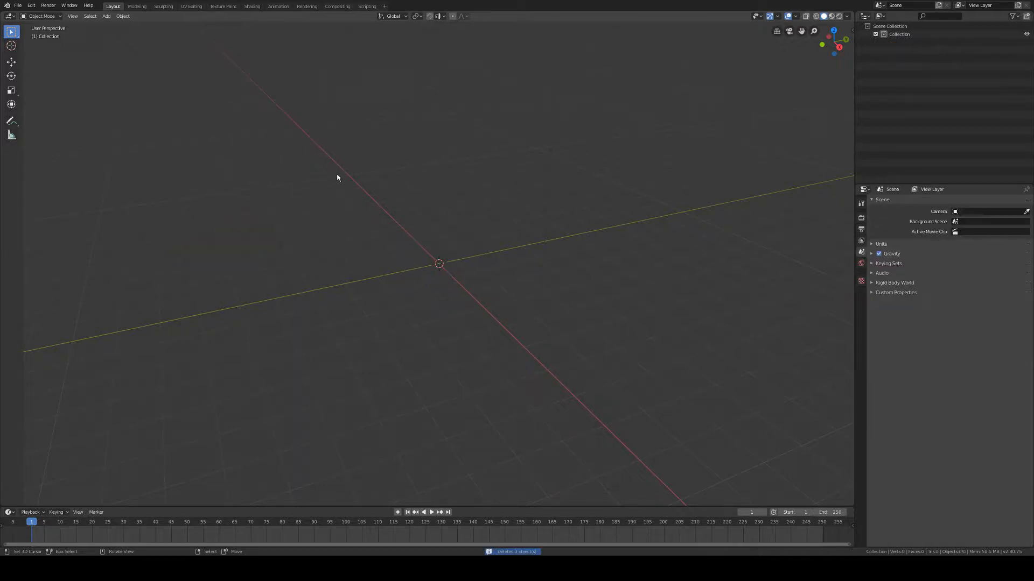
left_click(106, 16)
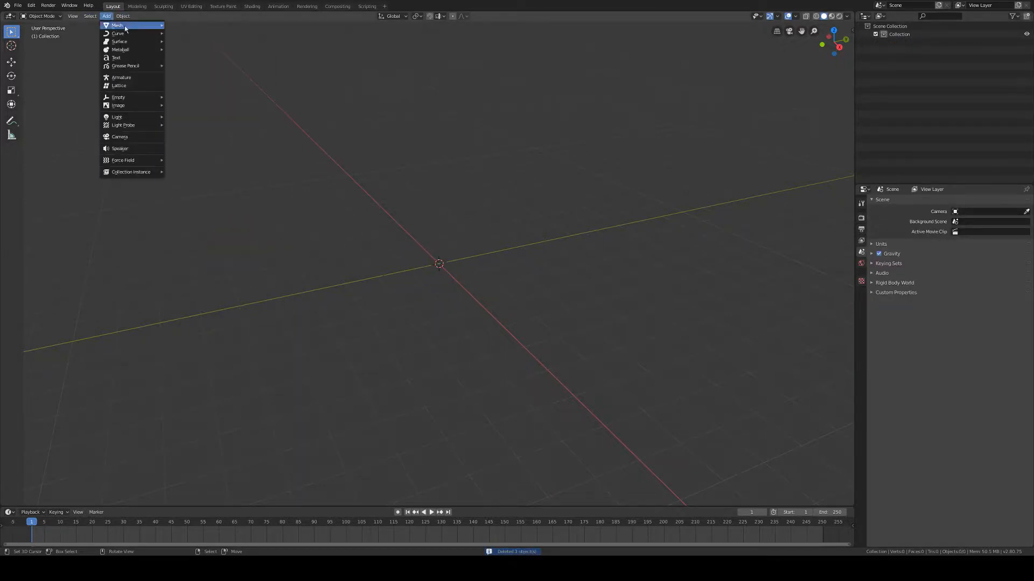
mouse_move(118, 25)
left_click(179, 33)
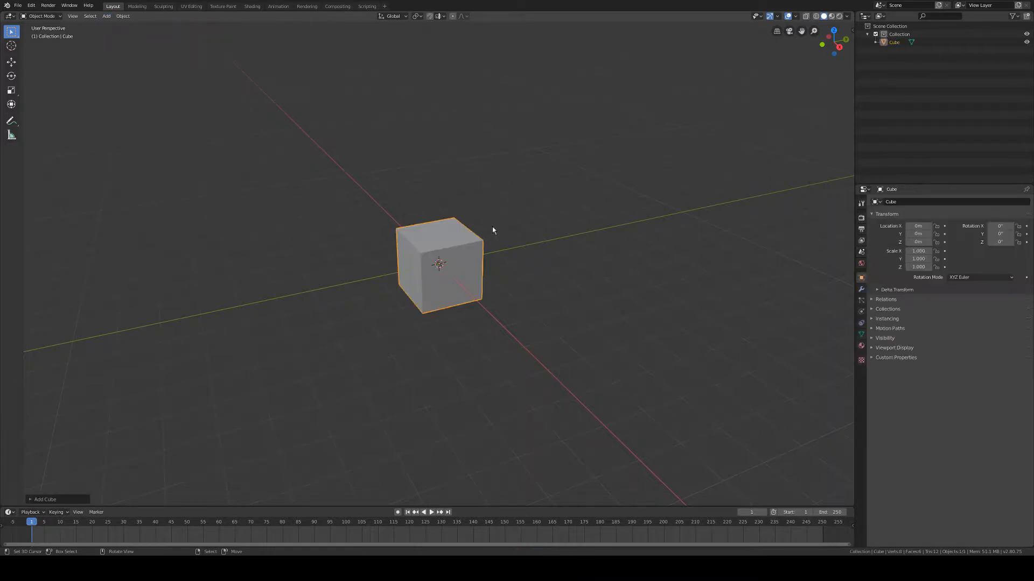
middle_click_drag(492, 231, 525, 344)
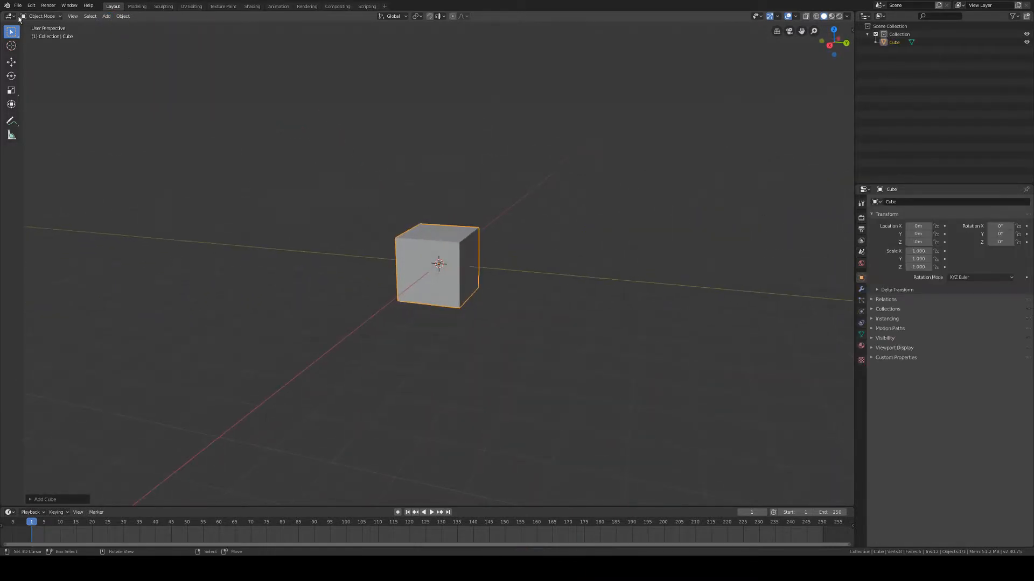
Put the cube in Edit Mode and split the viewport in half to show its layout in a UV Editor.
left_click(57, 17)
left_click(48, 37)
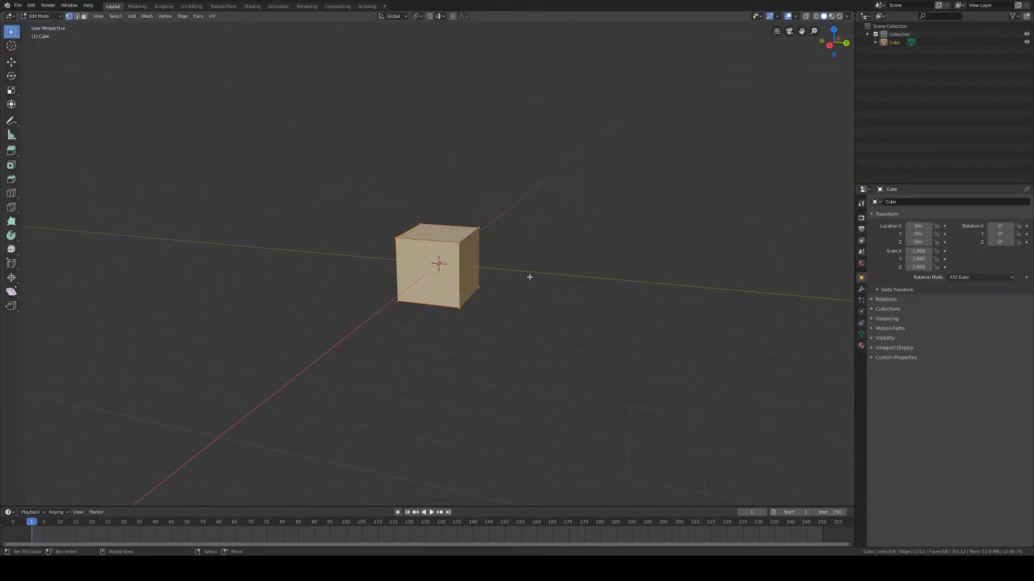
left_click(212, 18)
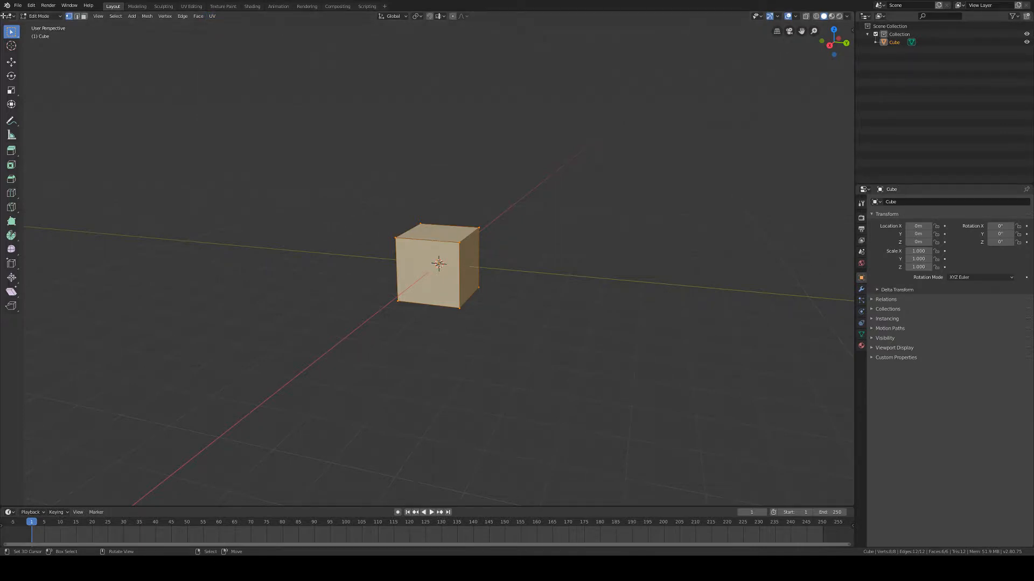
left_click_drag(4, 13, 433, 15)
left_click(10, 16)
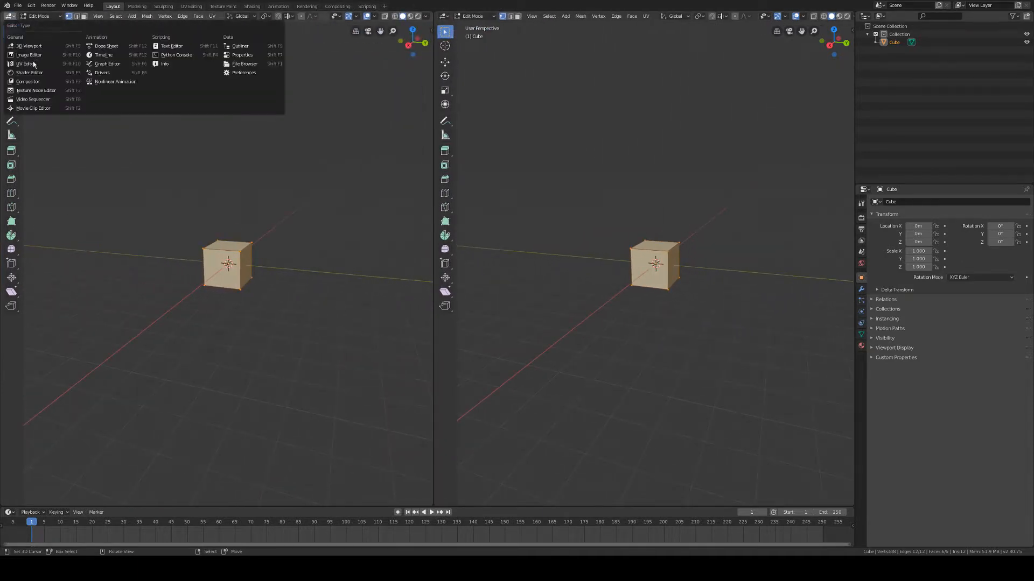
left_click(71, 54)
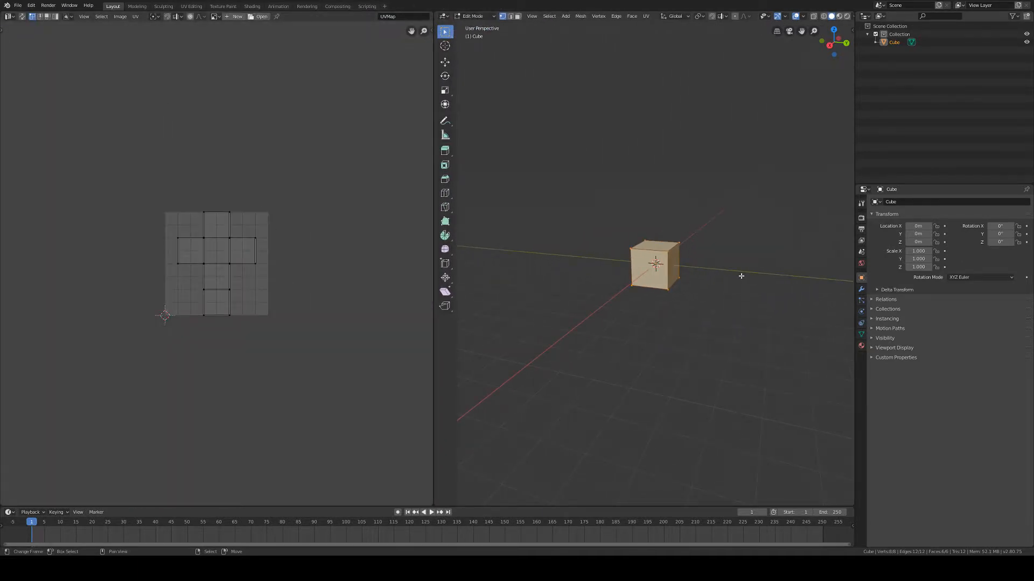
scroll(257, 249, "up", 3)
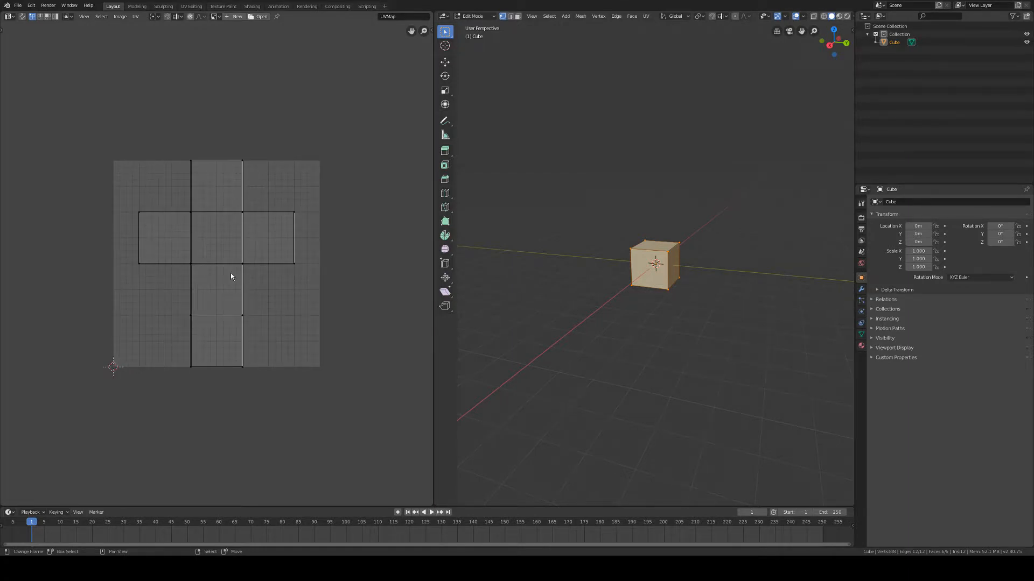
Switch to face selection and select individual cube faces to examine which UV square each one corresponds to.
left_click(518, 17)
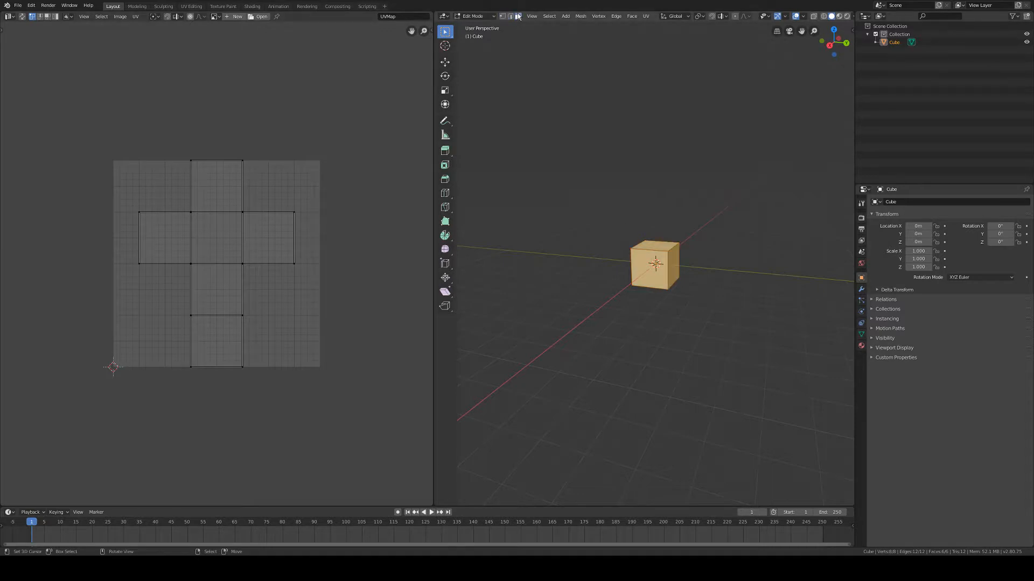
middle_click_drag(678, 328, 673, 261)
right_click(659, 270)
right_click(666, 273)
right_click(657, 246)
right_click(667, 265)
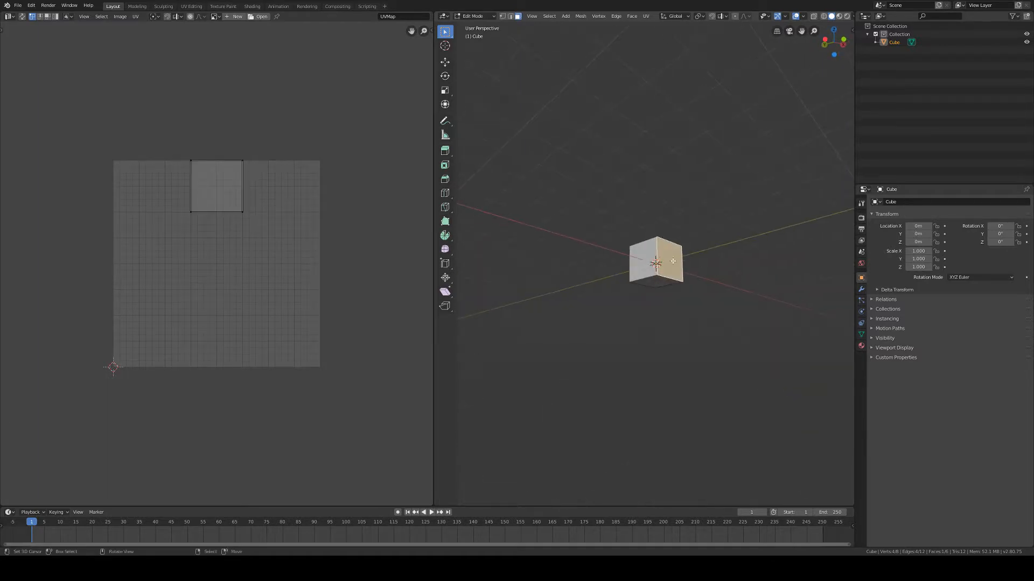
right_click(666, 283)
right_click(673, 283)
middle_click_drag(734, 283, 661, 292)
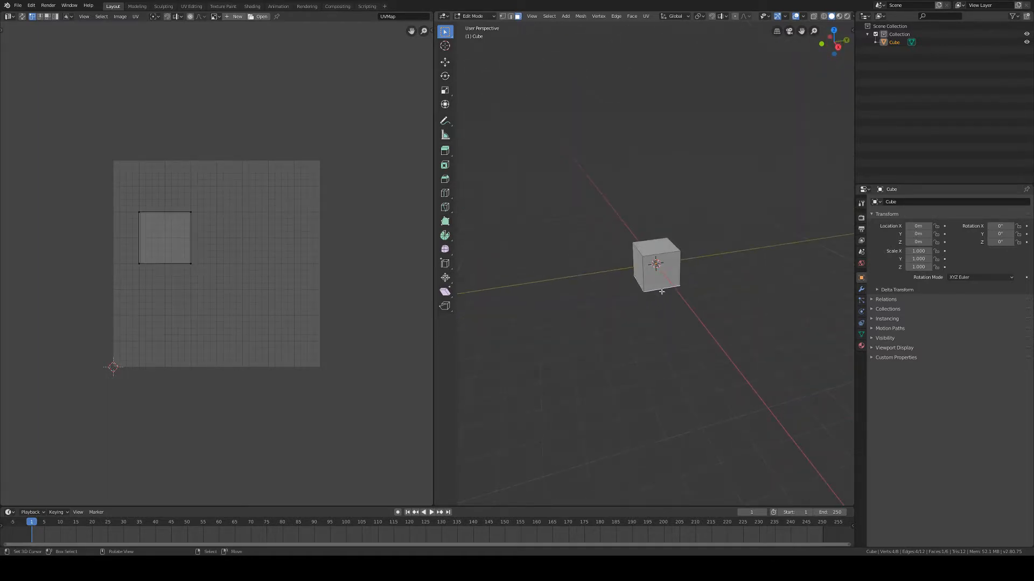
With all cube faces selected, try moving the uppermost edge of the UV layout along X and along Y.
key("a")
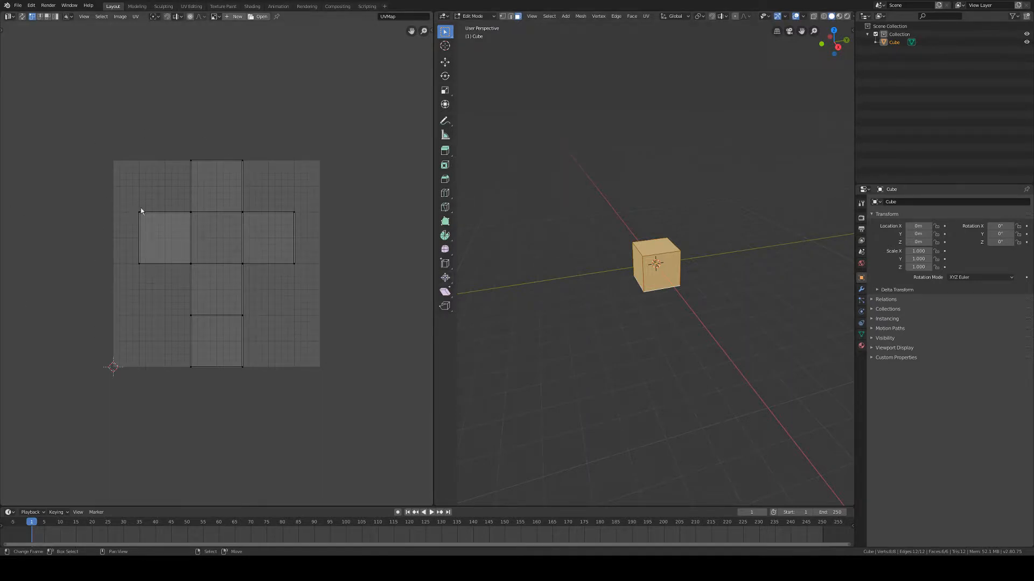
right_click(155, 173, "shift")
key("a")
key("alt+a")
key("b")
left_click_drag(170, 125, 274, 190)
key("g")
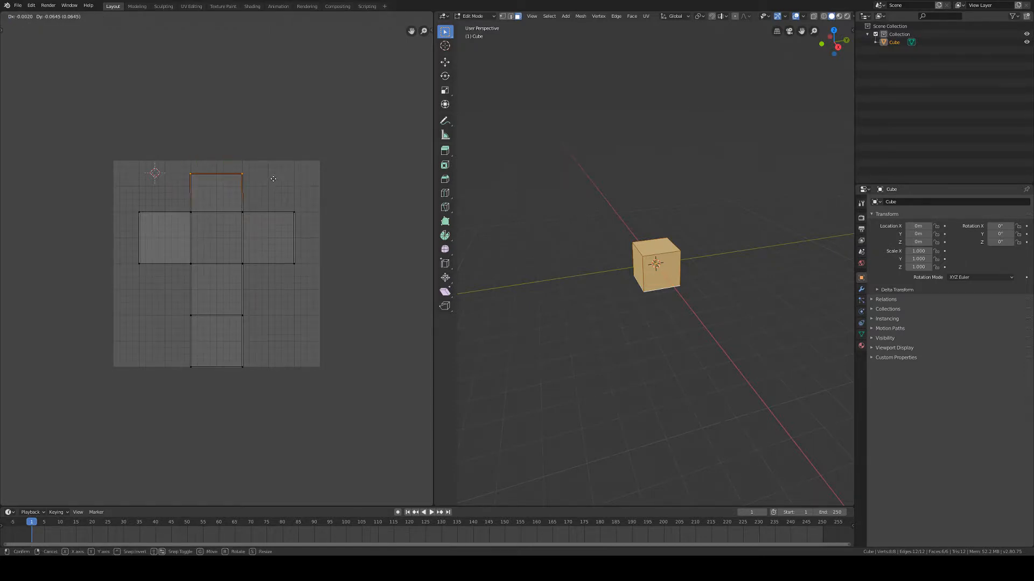
key("x")
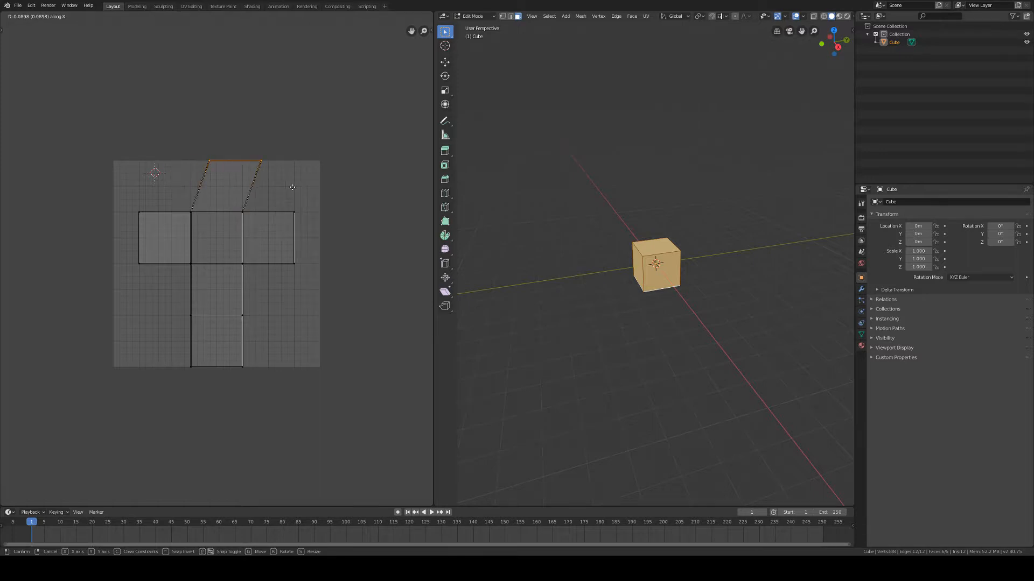
key("y")
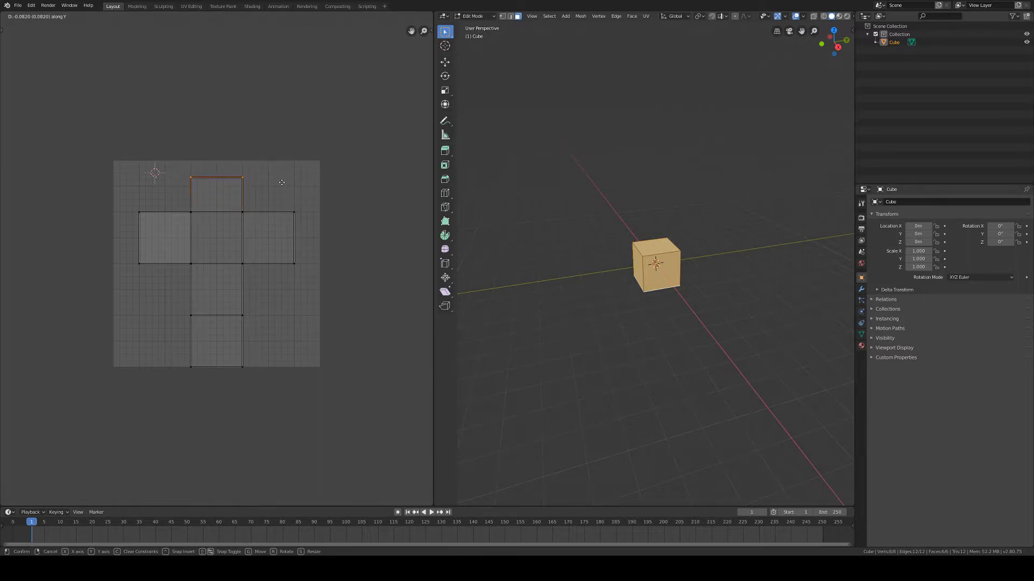
left_click(282, 180)
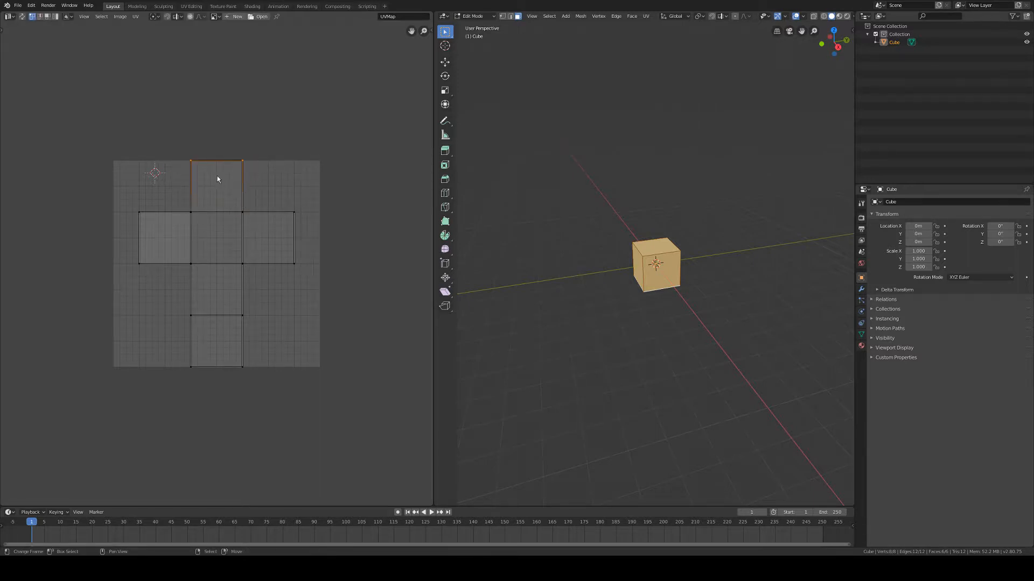
Try scaling the entire UV layout uniformly, along X only and along Y only.
key("a")
key("s")
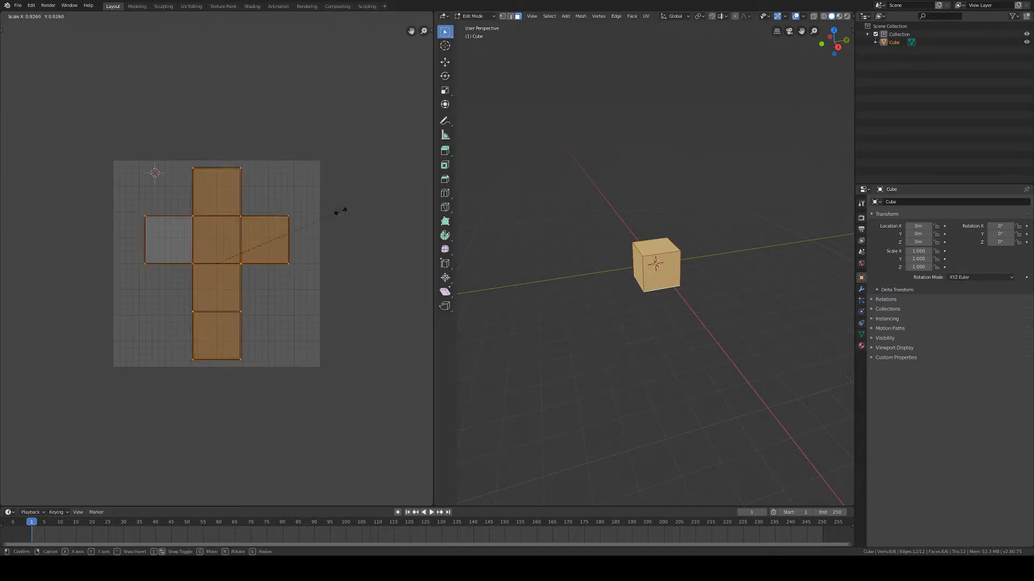
key("x")
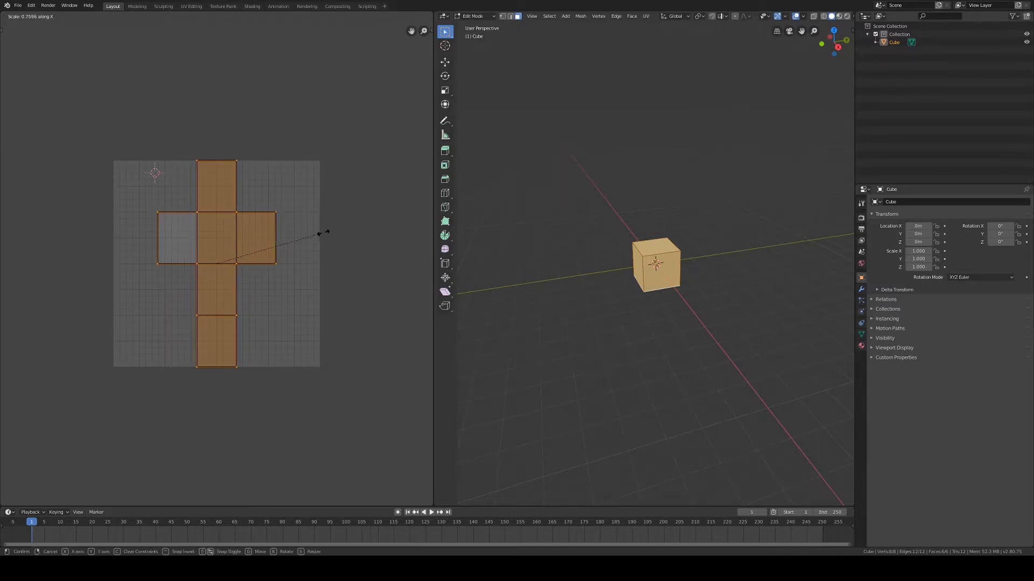
key("y")
right_click(311, 247)
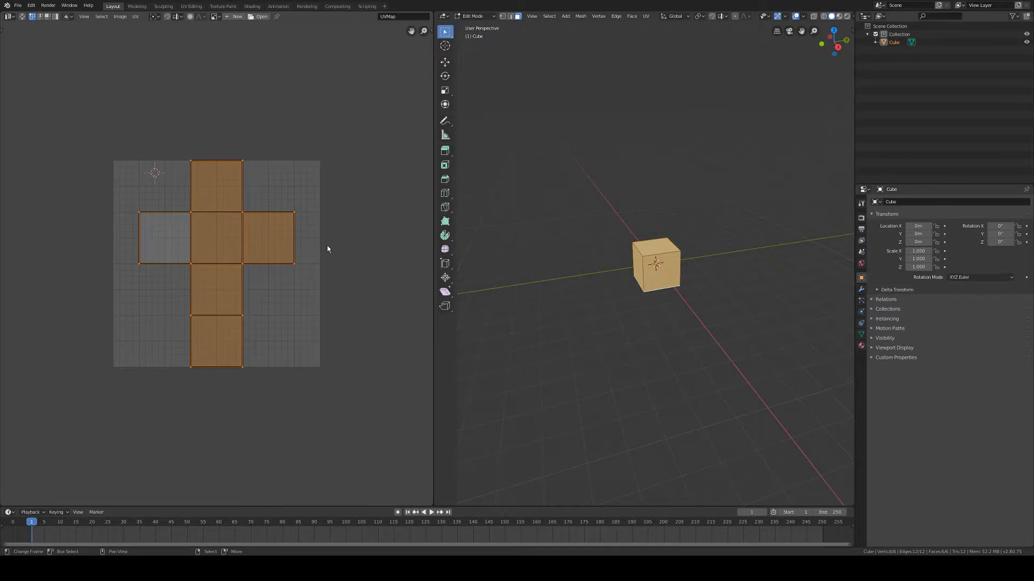
Try rotating the entire UV layout by 60 degrees.
key("r")
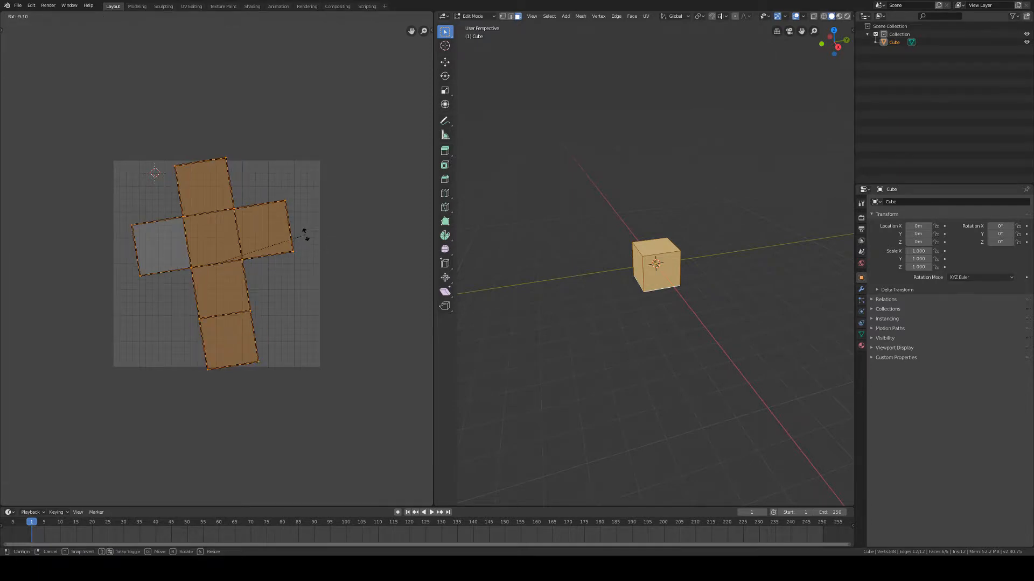
key("6")
key("0")
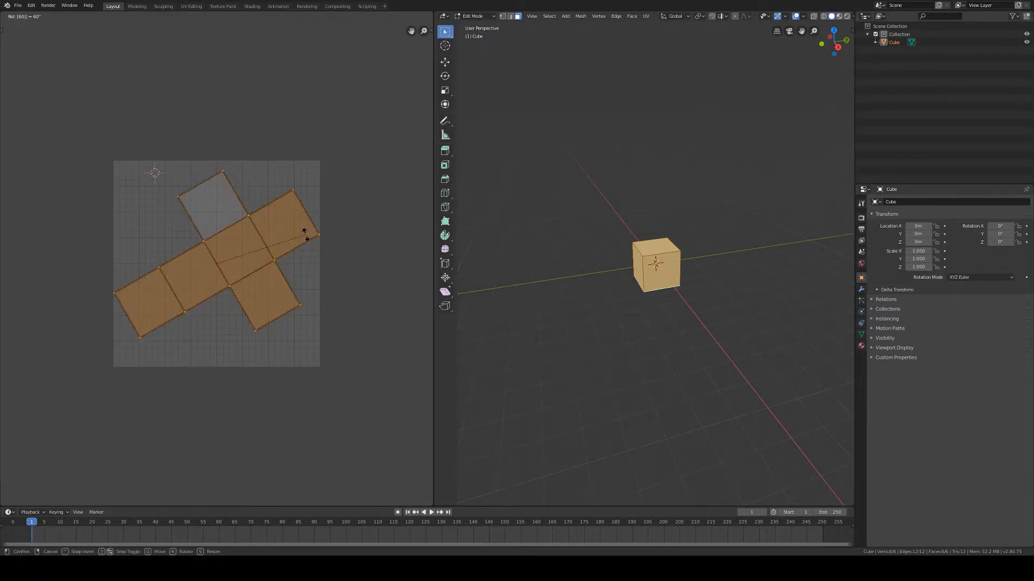
right_click(306, 235)
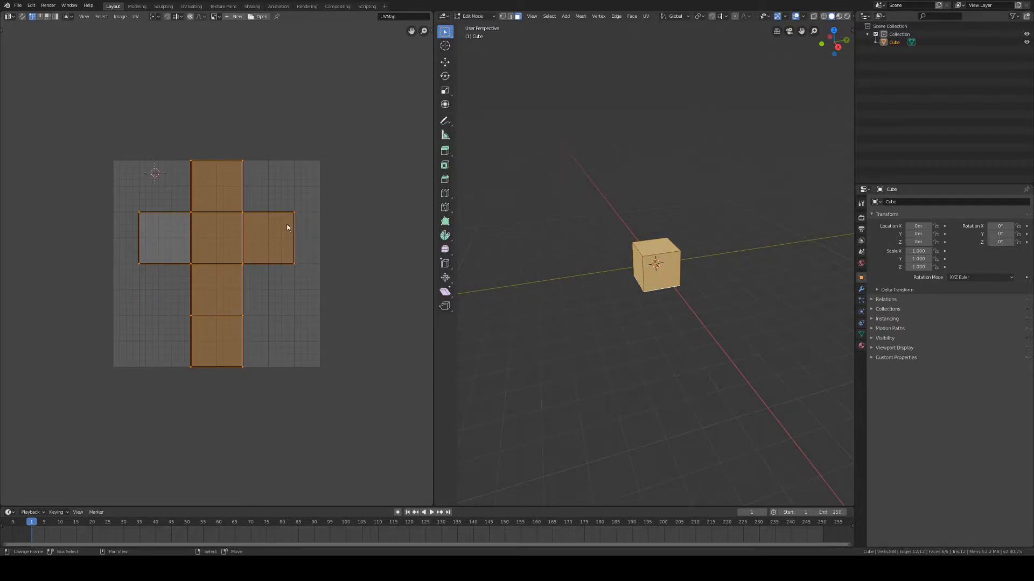
Try scaling and moving the single UV vertex at the upper-right corner of the layout's central square.
left_click(242, 213)
key("s")
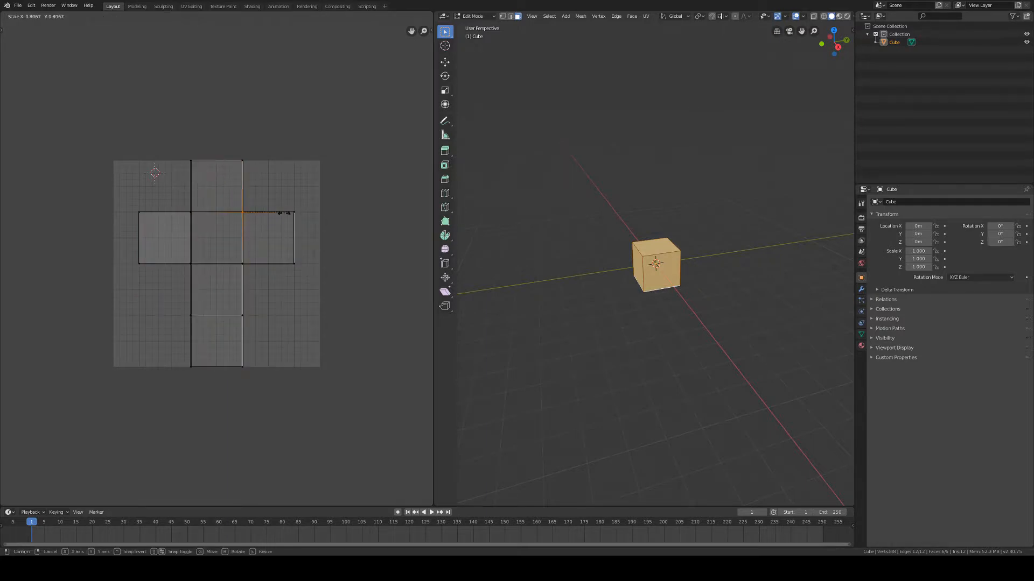
right_click(284, 210)
key("g")
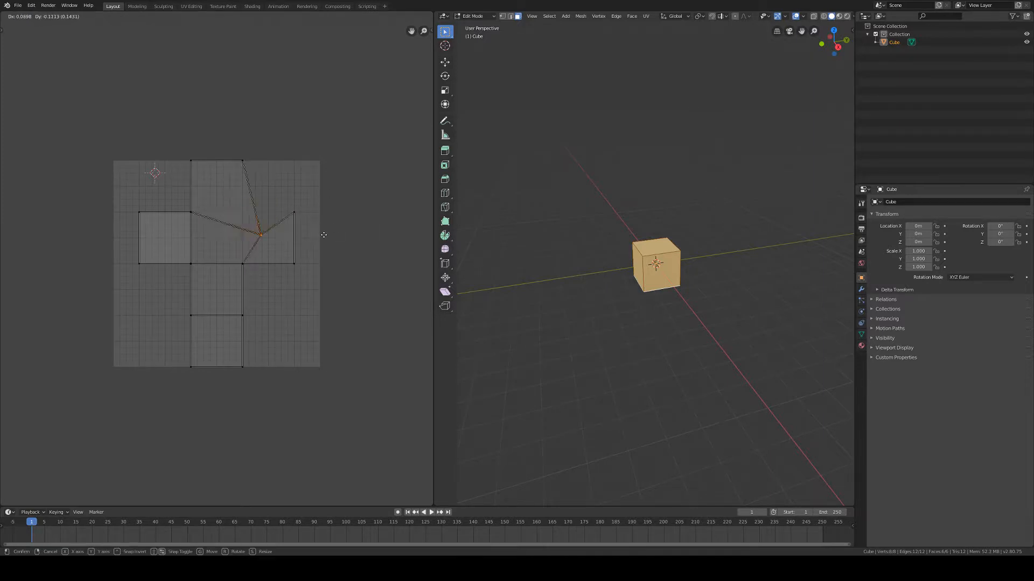
right_click(308, 216)
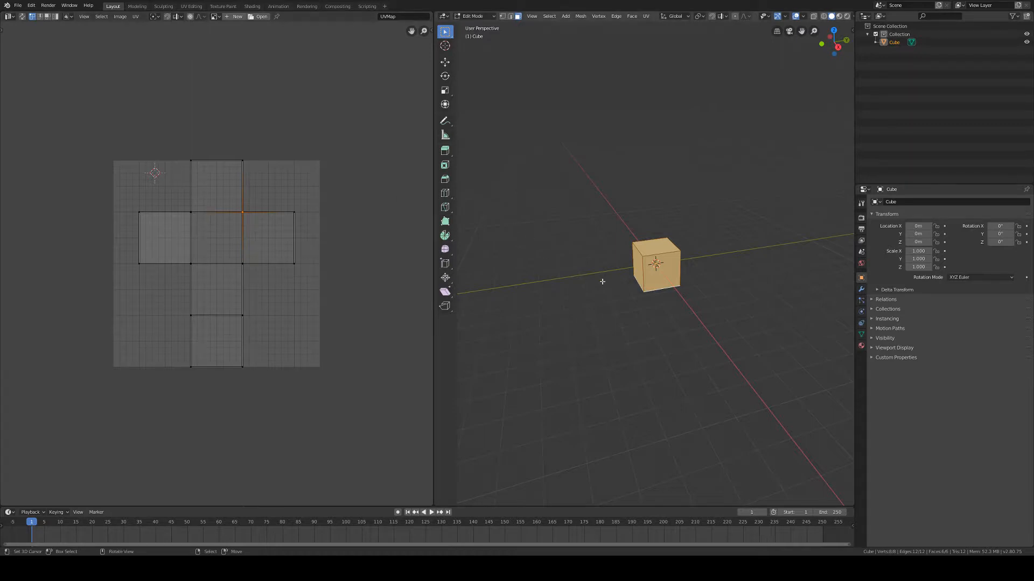
Mark the four edges around the cube's +X side face as seams, and clear the selection.
left_click(665, 272)
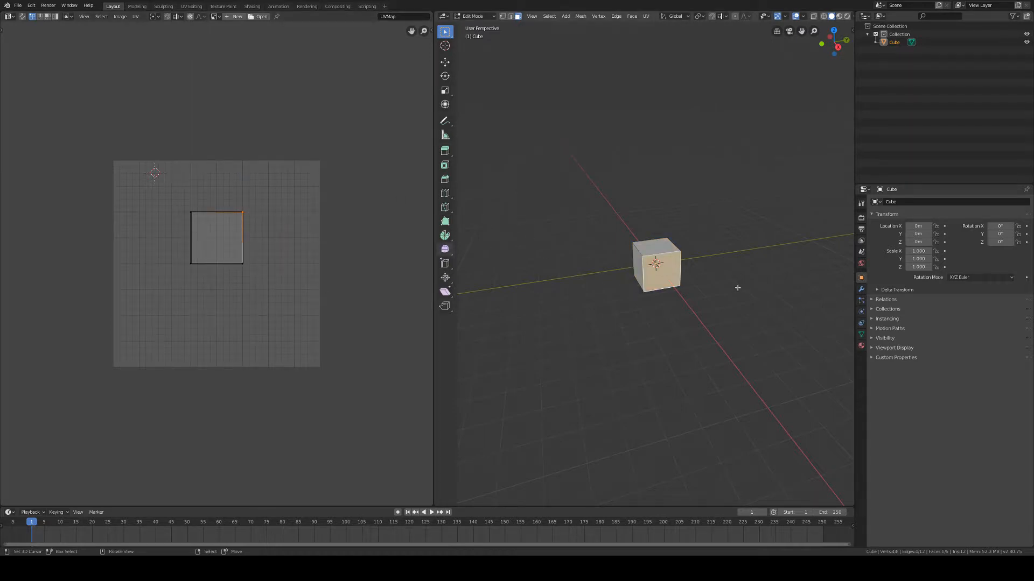
middle_click_drag(745, 314, 690, 293)
scroll(690, 293, "up", 4)
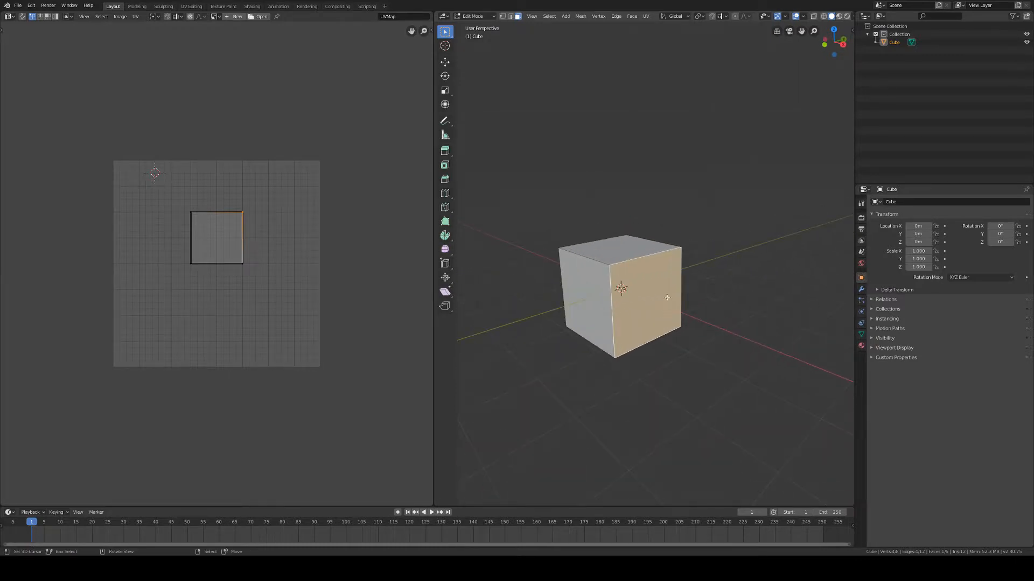
key("a")
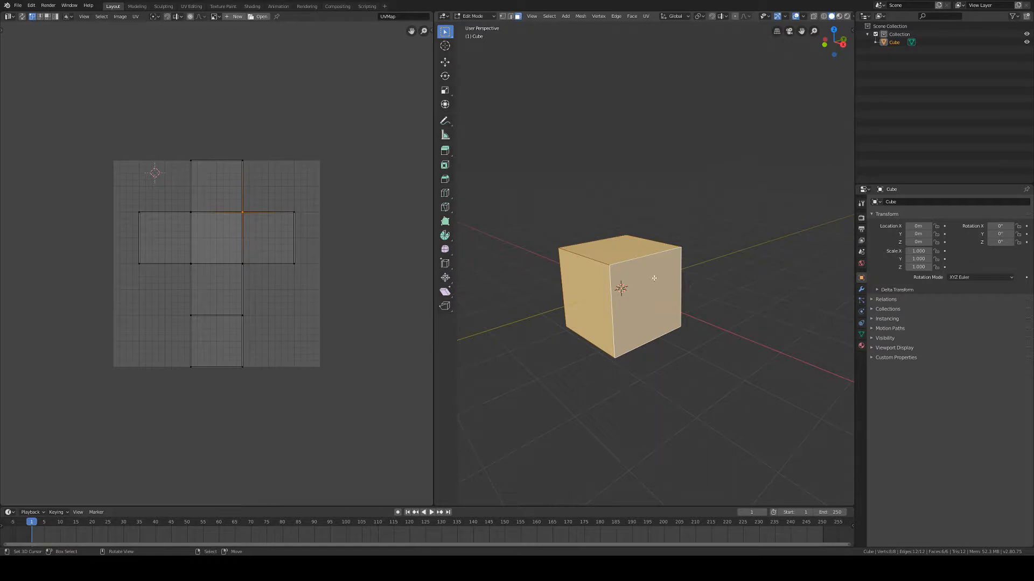
left_click(660, 287)
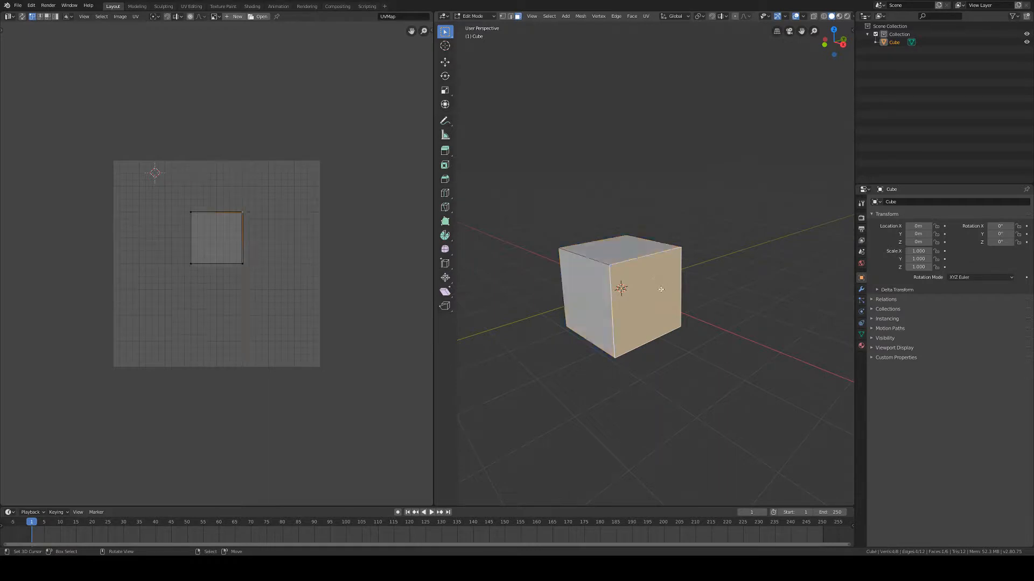
left_click(510, 16)
middle_click_drag(639, 292, 651, 329)
left_click(617, 17)
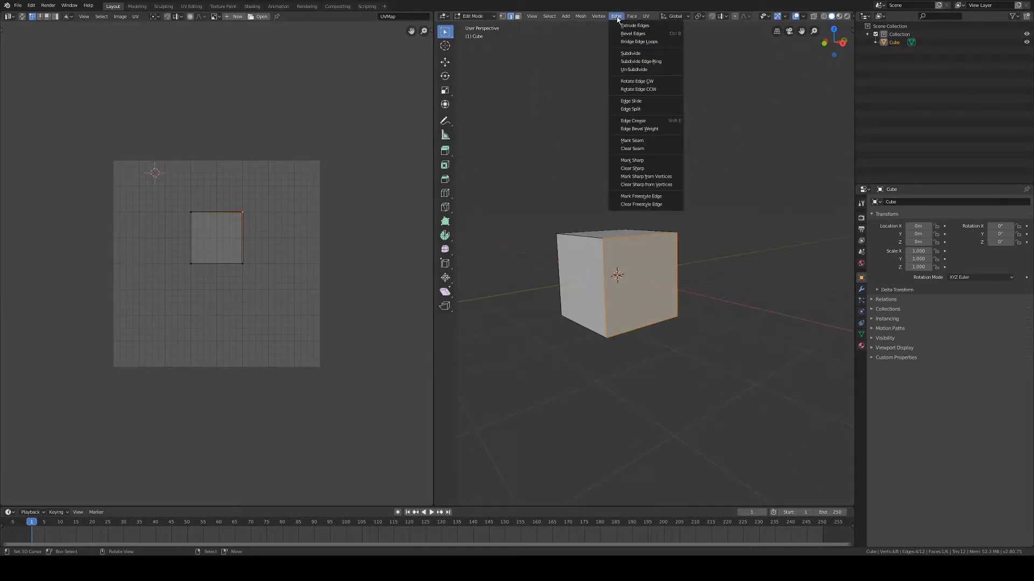
left_click(639, 141)
key("alt+a")
middle_click_drag(718, 282, 535, 240)
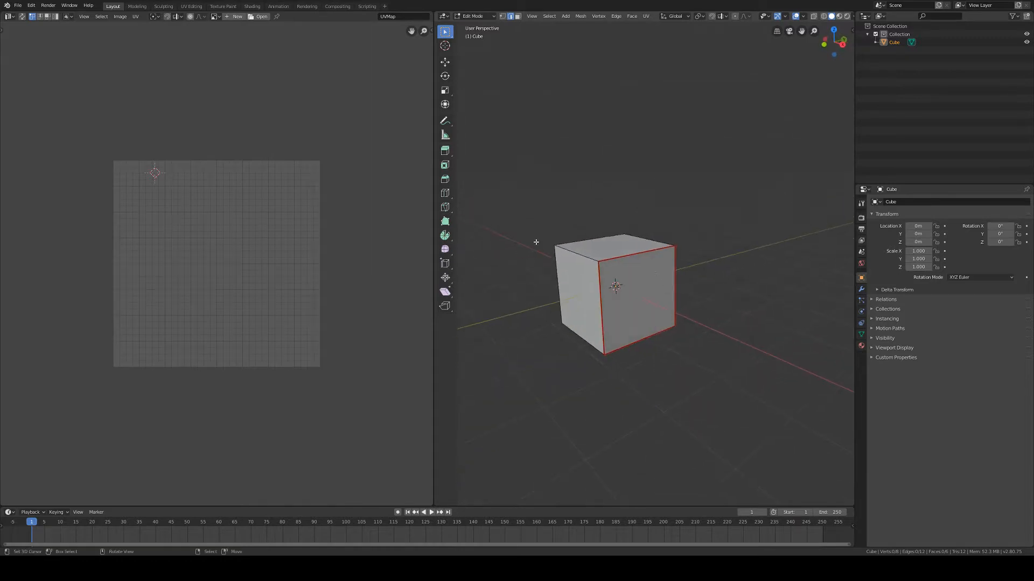
Select the whole cube and examine the seam-bounded face against the full UV layout.
left_click(645, 17)
key("a")
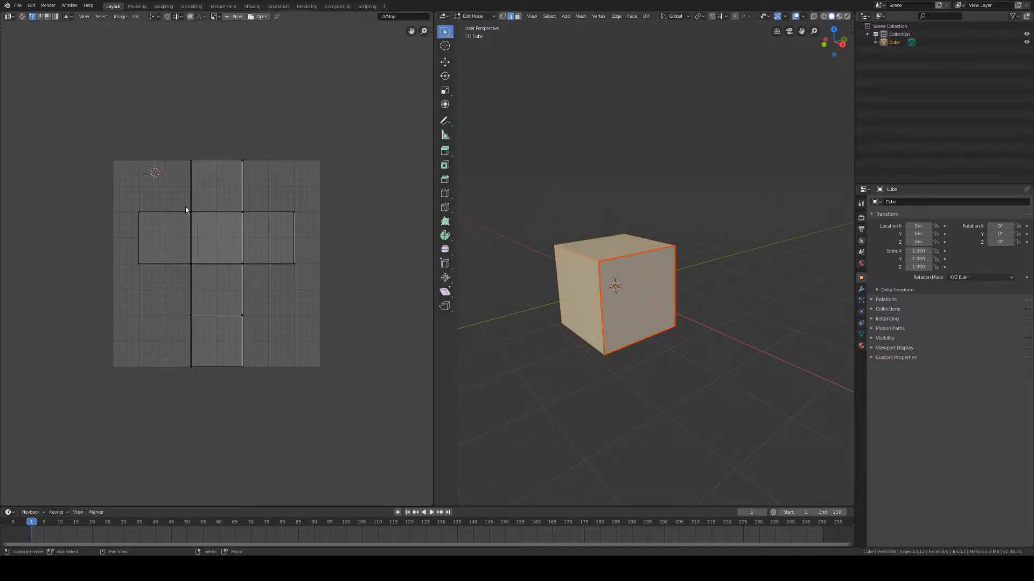
left_click_drag(185, 198, 258, 269)
middle_click_drag(627, 270, 595, 277)
key("alt+a")
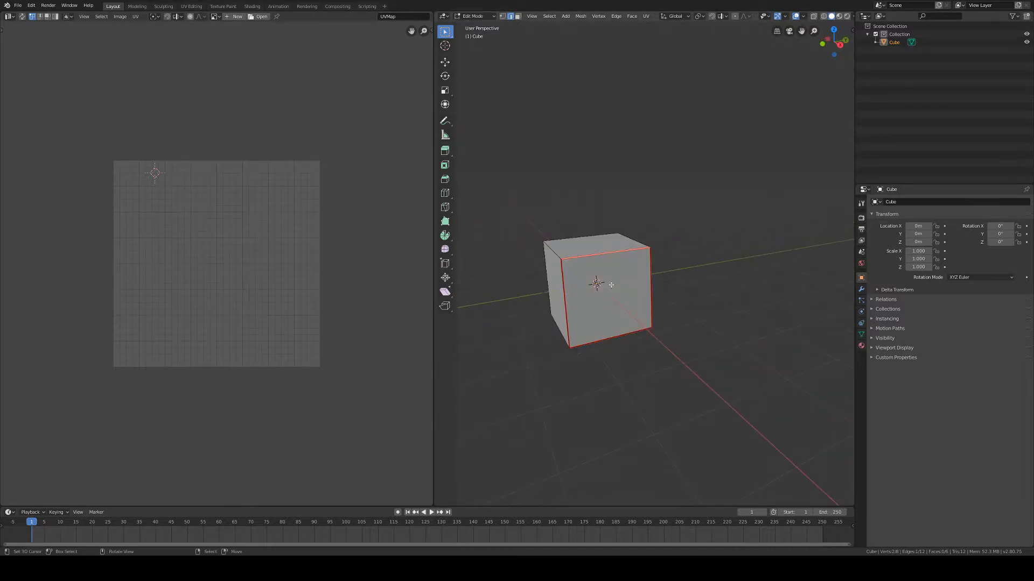
key("a")
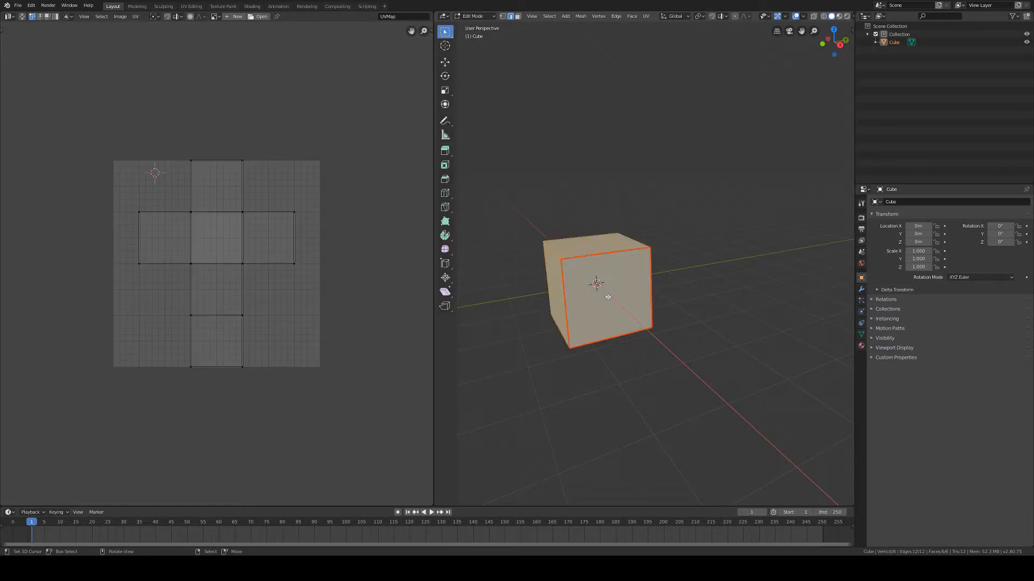
Select only the cube's +X side face and move its UV square to the lower-right area of the UV grid.
key("alt+a")
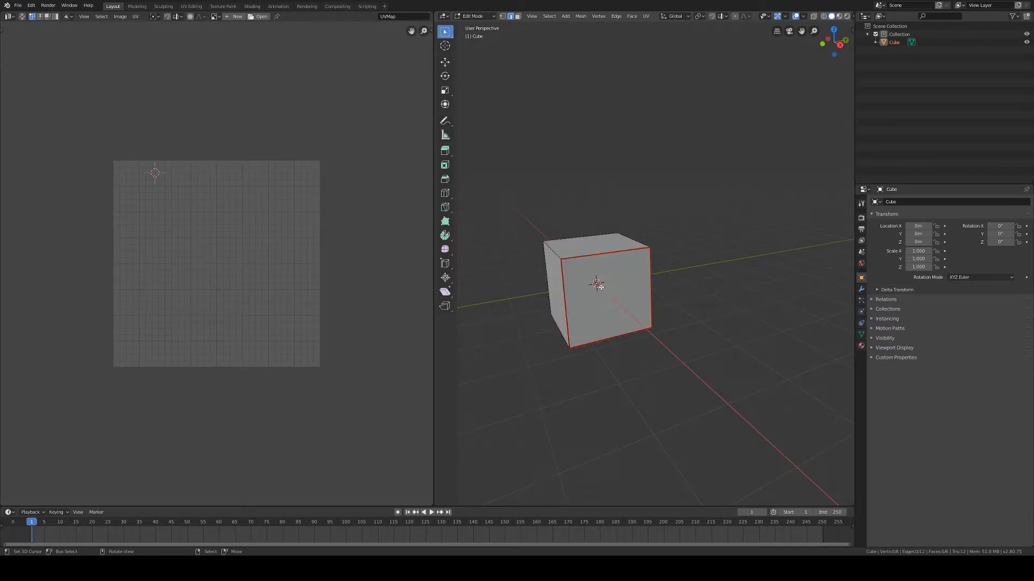
left_click(517, 16)
left_click(606, 293)
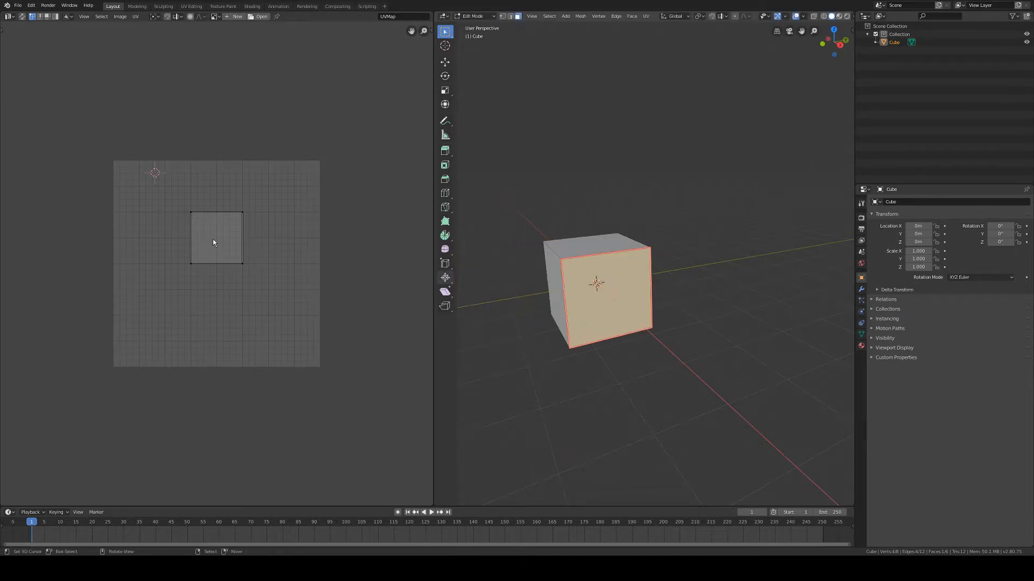
key("b")
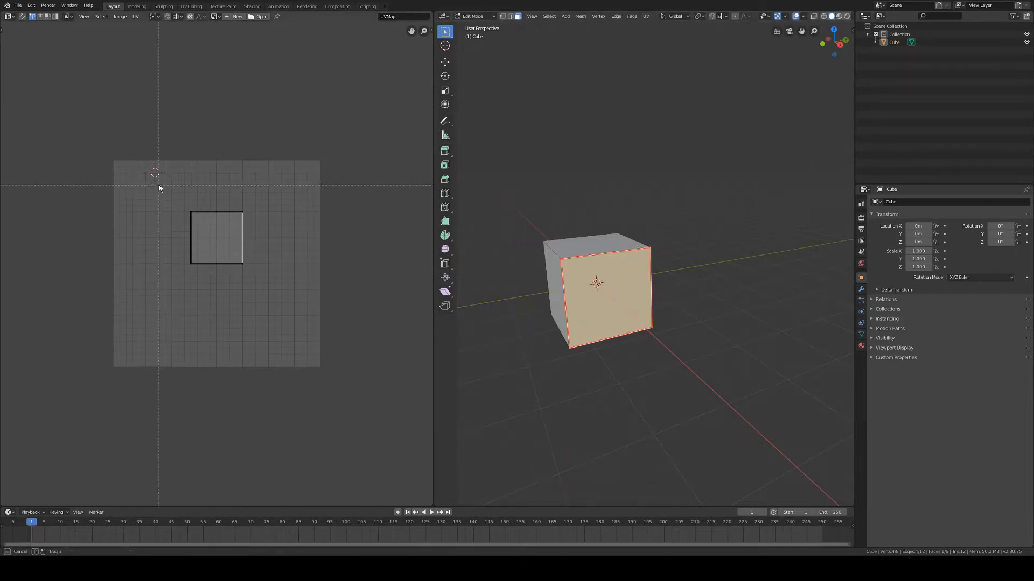
left_click_drag(158, 185, 292, 296)
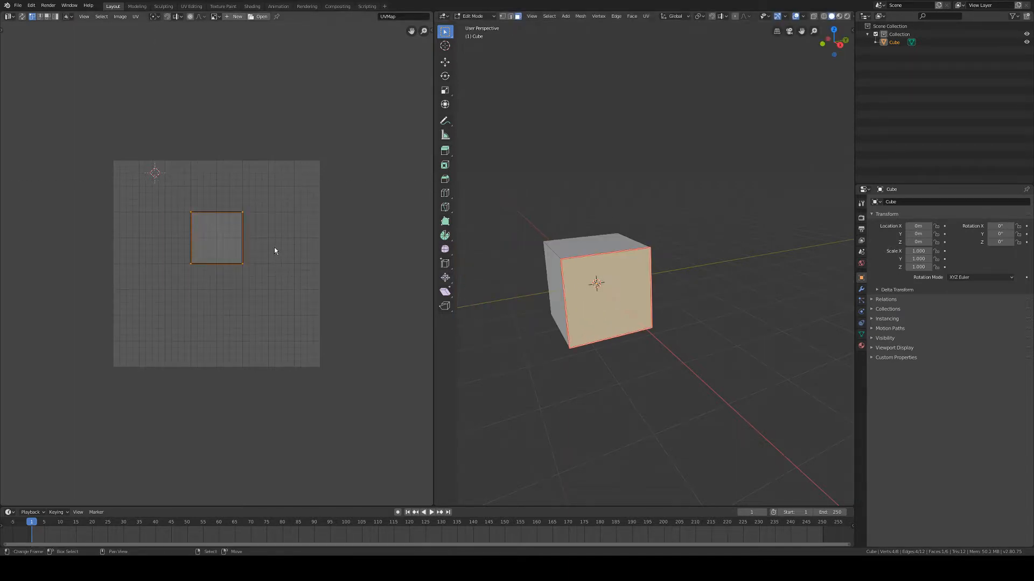
key("g")
left_click(335, 338)
With the whole cube selected, scale the cross-shaped UV island to about 0.2 and move it into the UV grid's upper-left corner.
key("a")
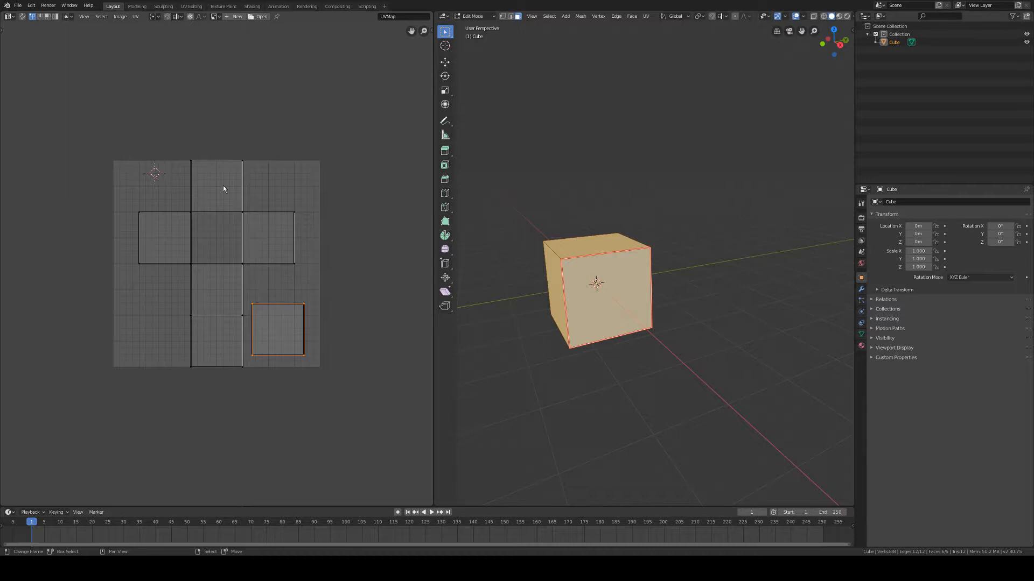
left_click(192, 161)
key("b")
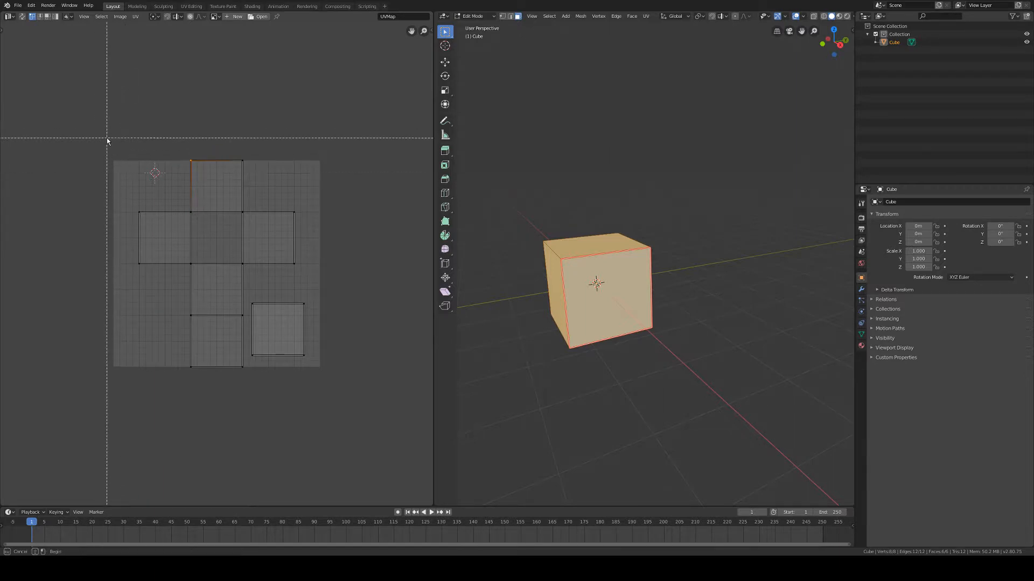
left_click_drag(107, 137, 305, 369)
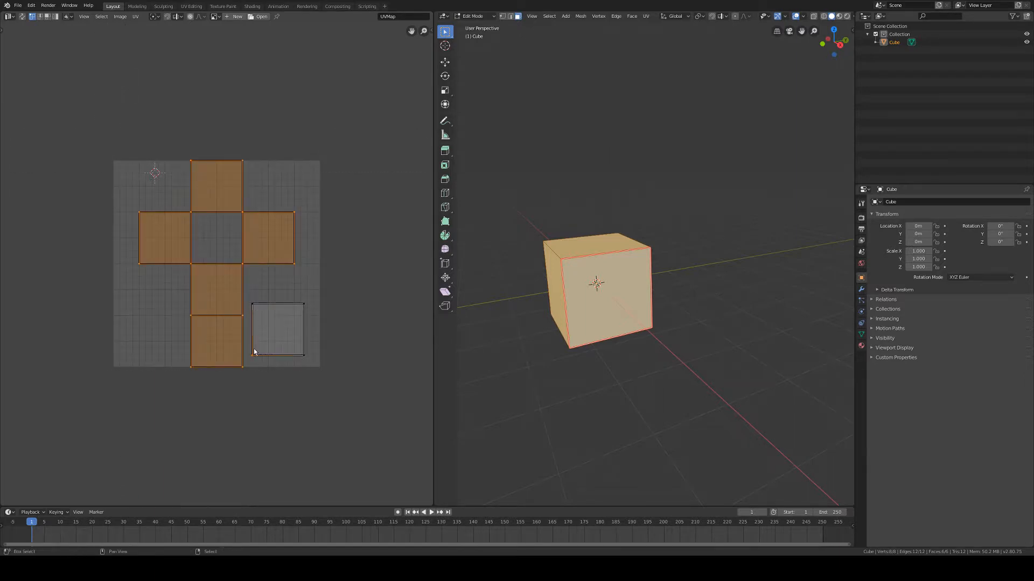
key("s")
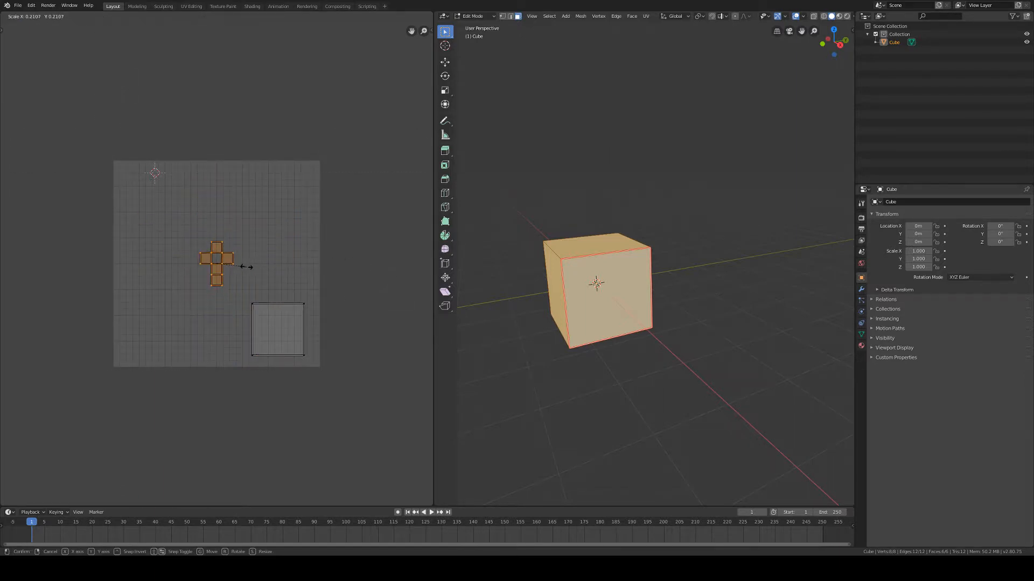
left_click(248, 264)
key("g")
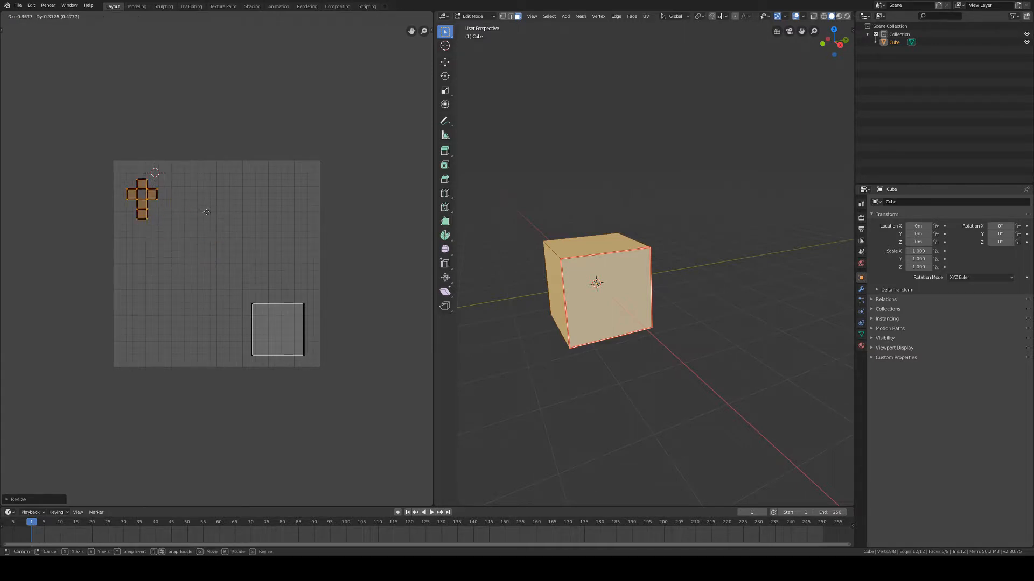
left_click(204, 205)
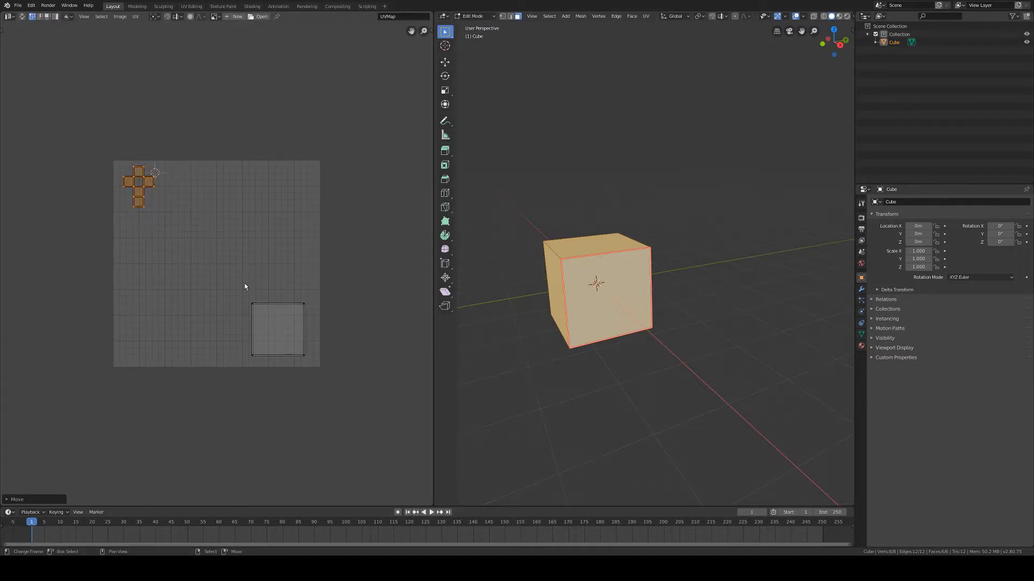
Enlarge the separate square UV island to more than twice its size, reposition it near the grid's centre, and clear the UV selection.
key("alt+a")
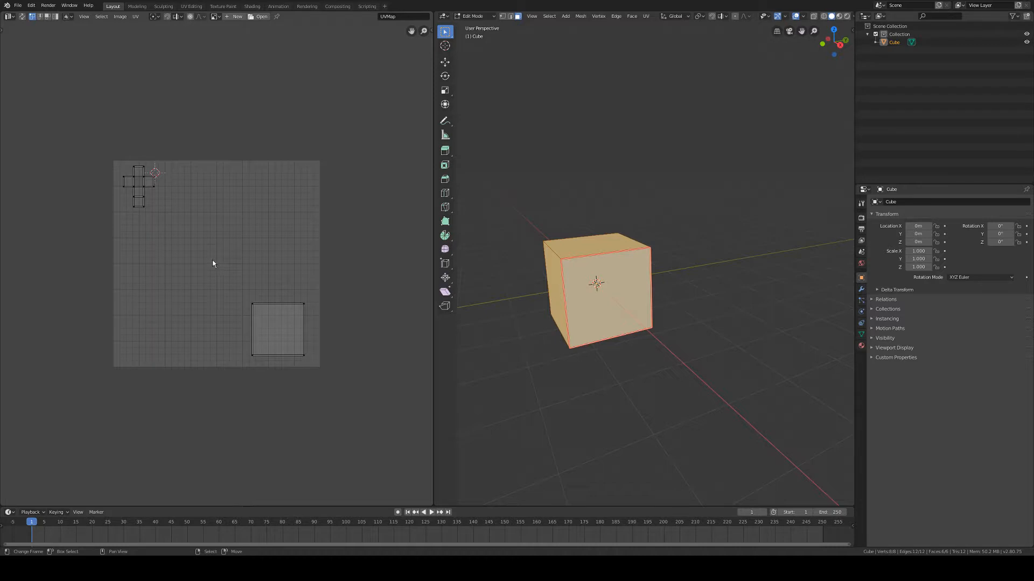
left_click_drag(212, 264, 346, 384)
key("s")
left_click(348, 315)
key("g")
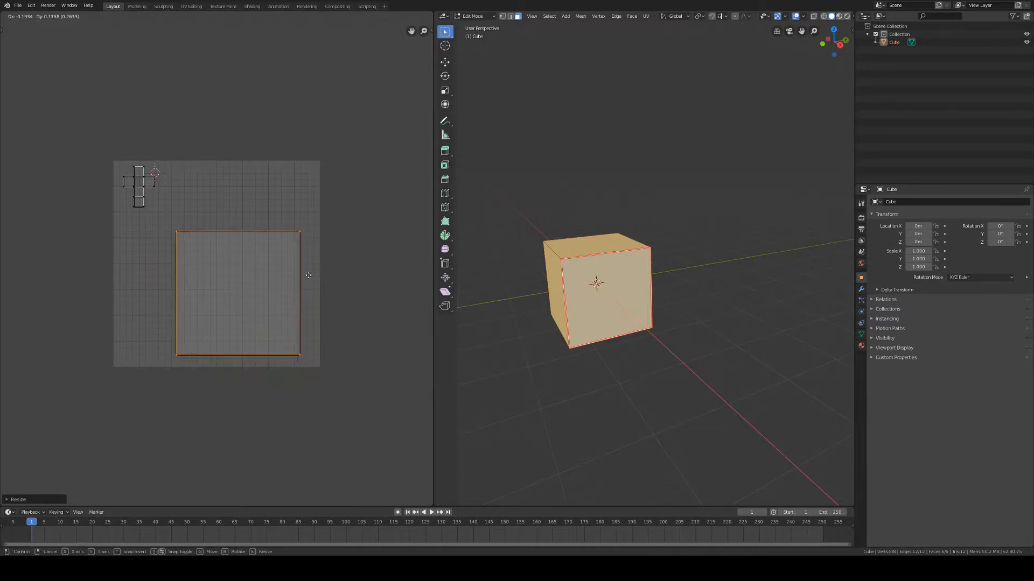
left_click(295, 258)
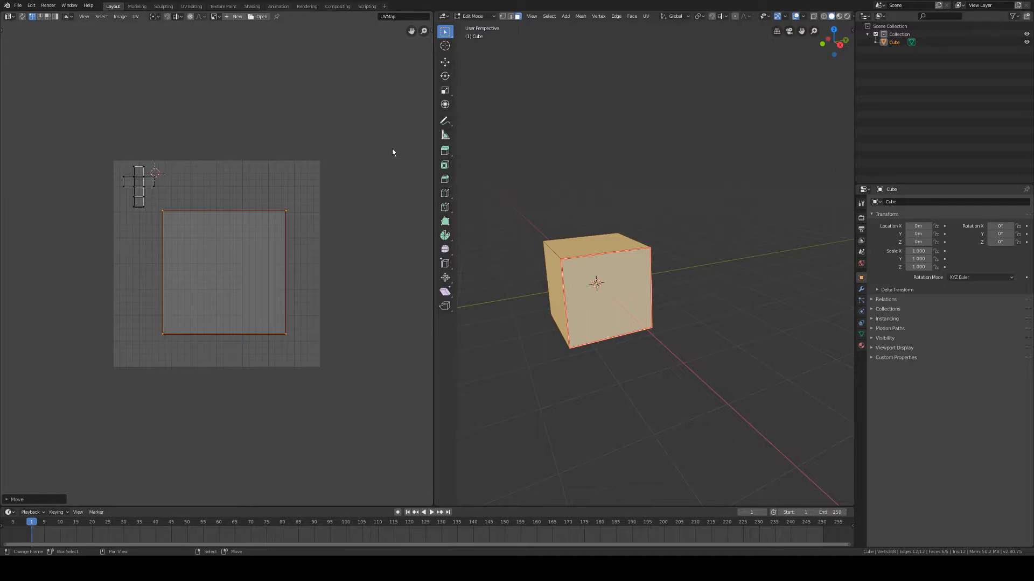
left_click(295, 208)
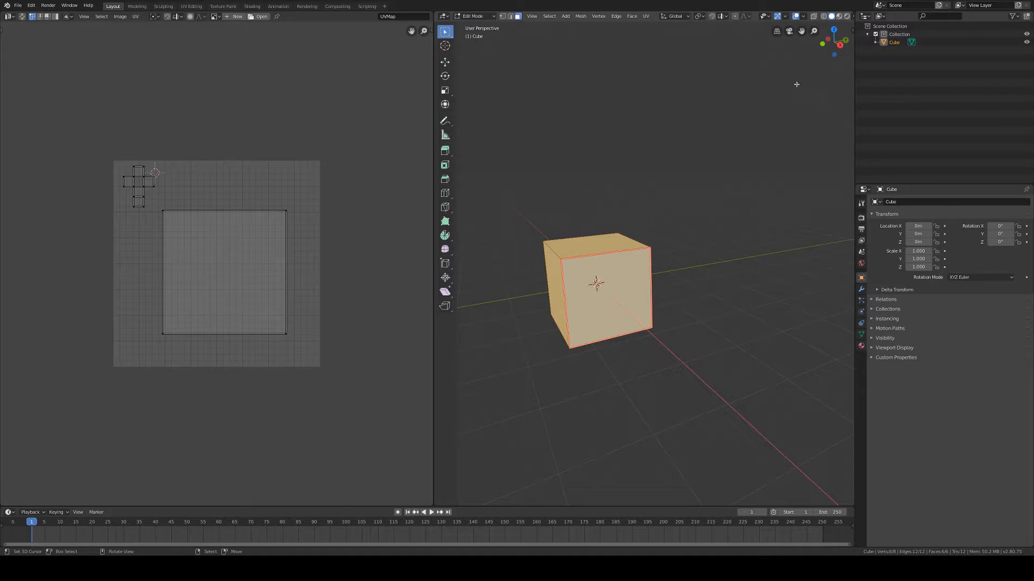
Switch to the right orthographic view and apply Cube Projection to the whole cube.
left_click(839, 45)
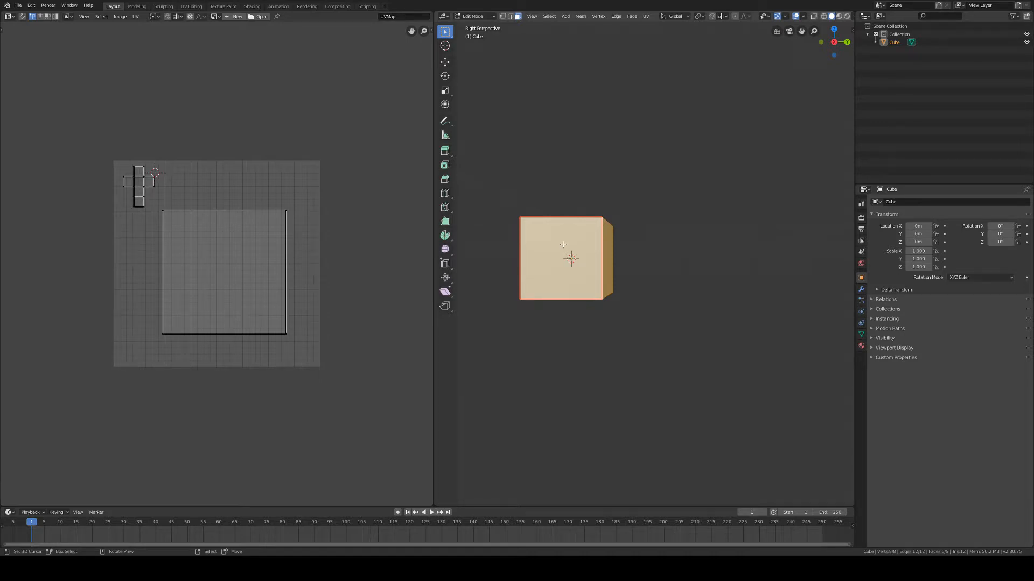
left_click(532, 16)
left_click(560, 77)
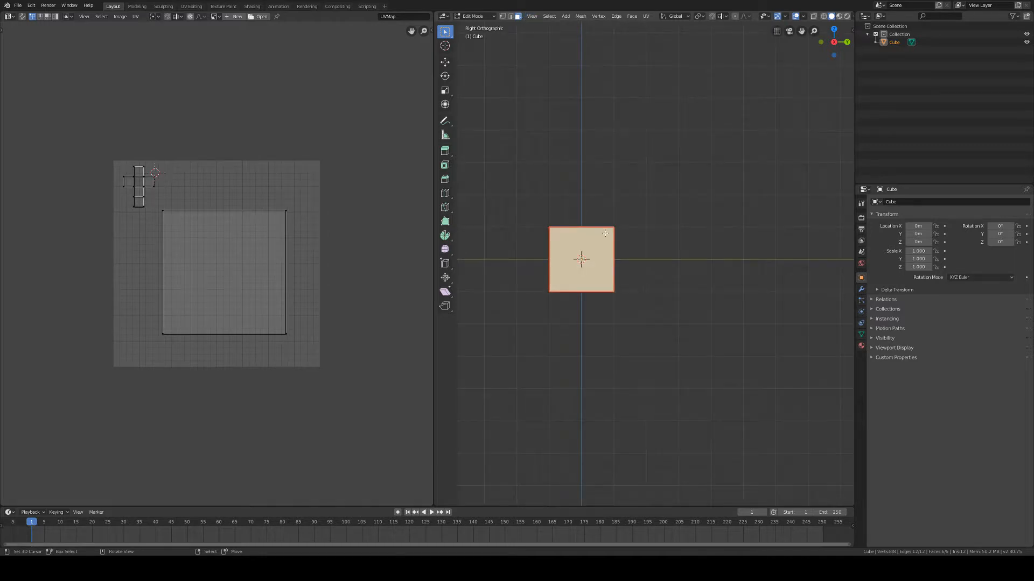
middle_click_drag(629, 250, 744, 248, "shift")
scroll(679, 241, "up", 3)
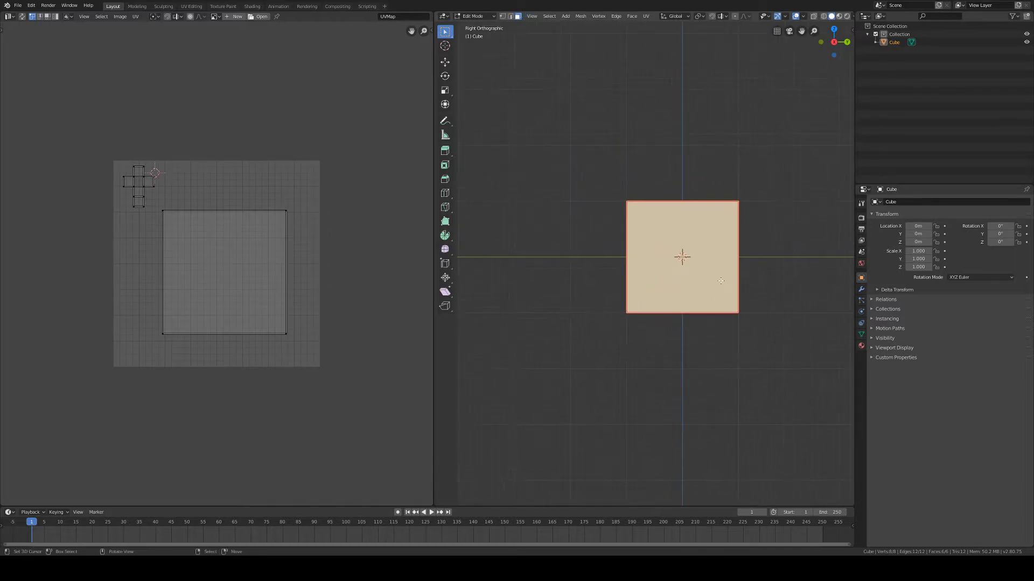
scroll(612, 53, "up", 1)
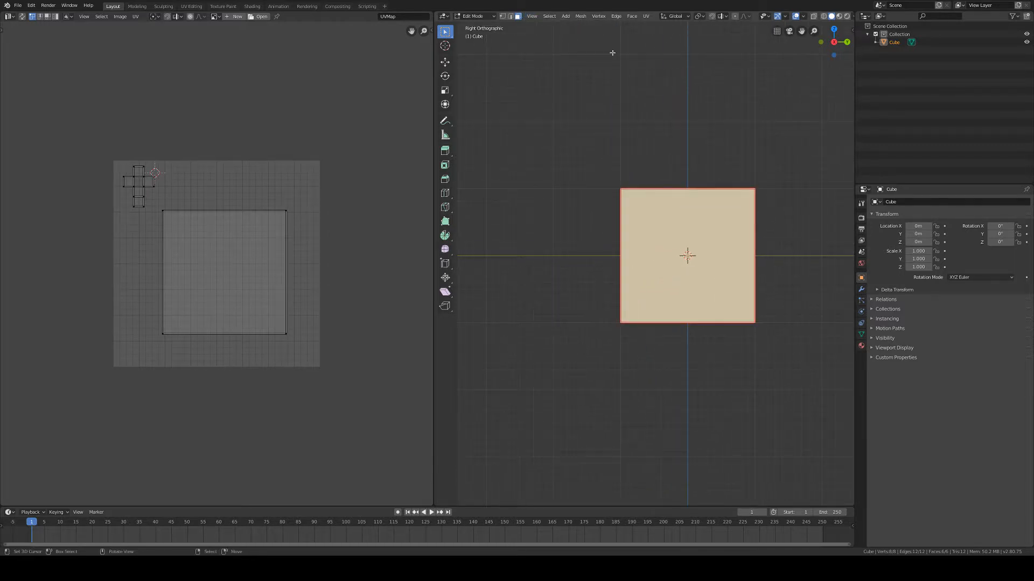
left_click(648, 17)
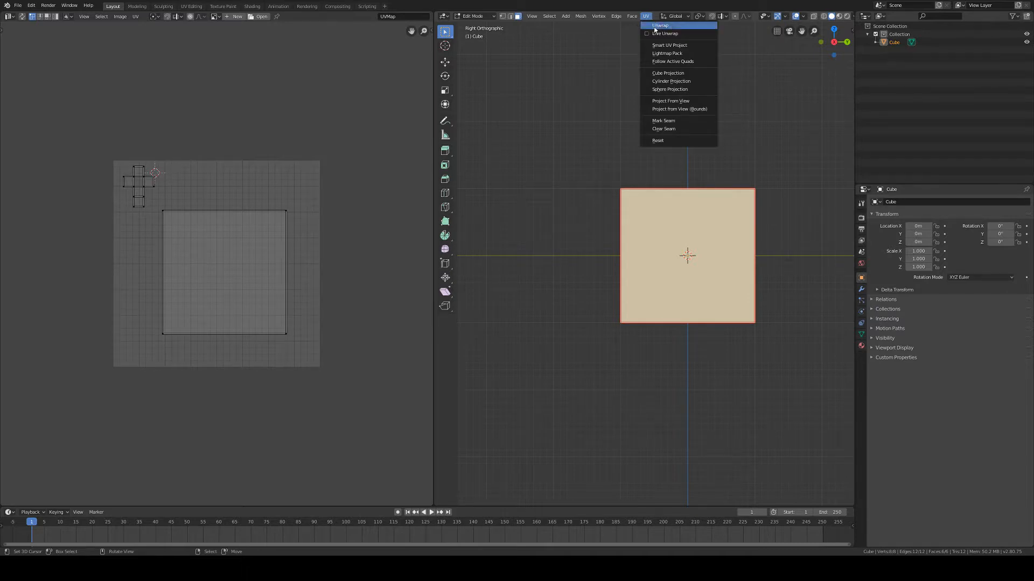
left_click(671, 74)
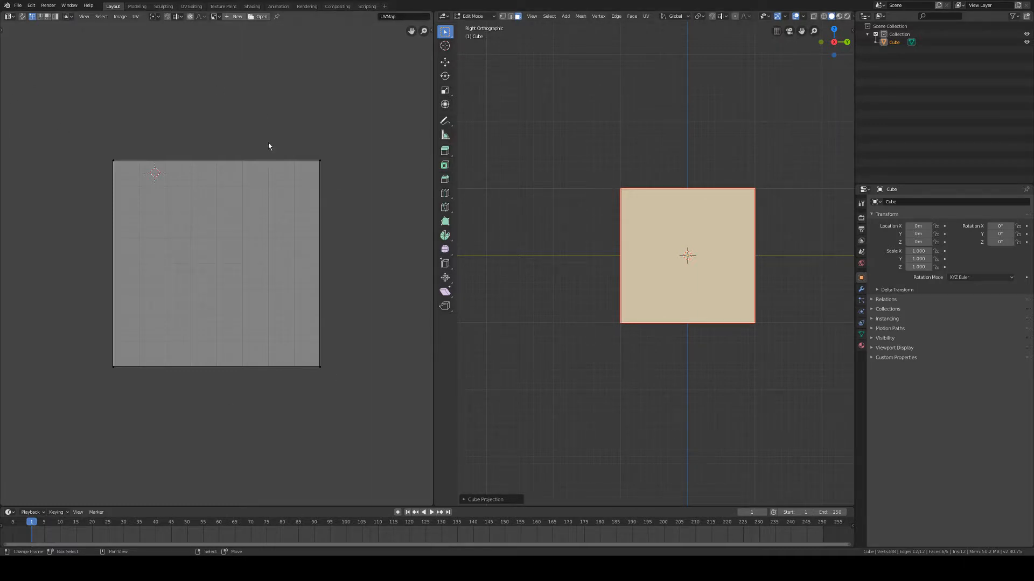
Try moving the single UV vertex at the upper-right corner of the cube-projected layout.
left_click(320, 160)
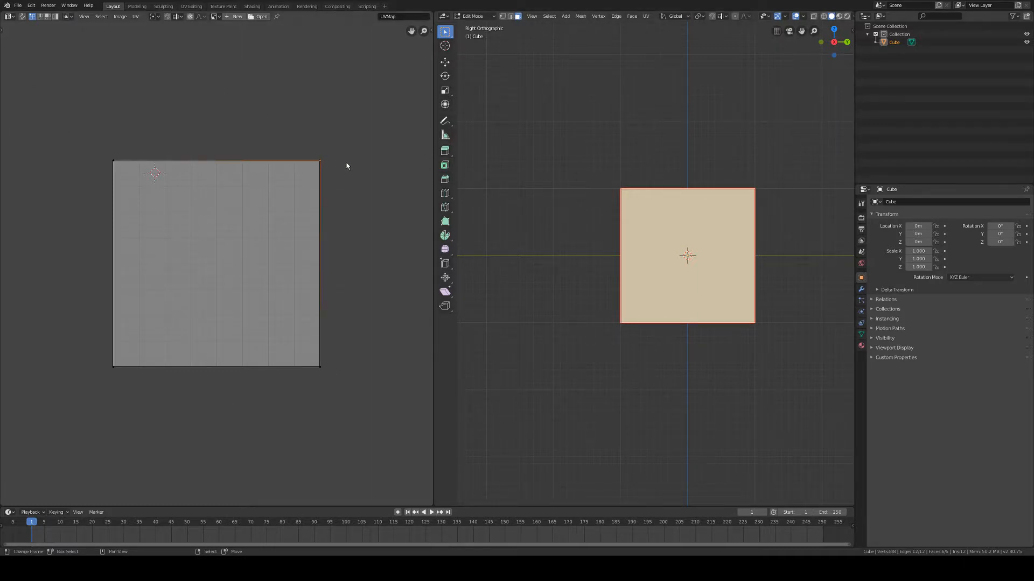
key("g")
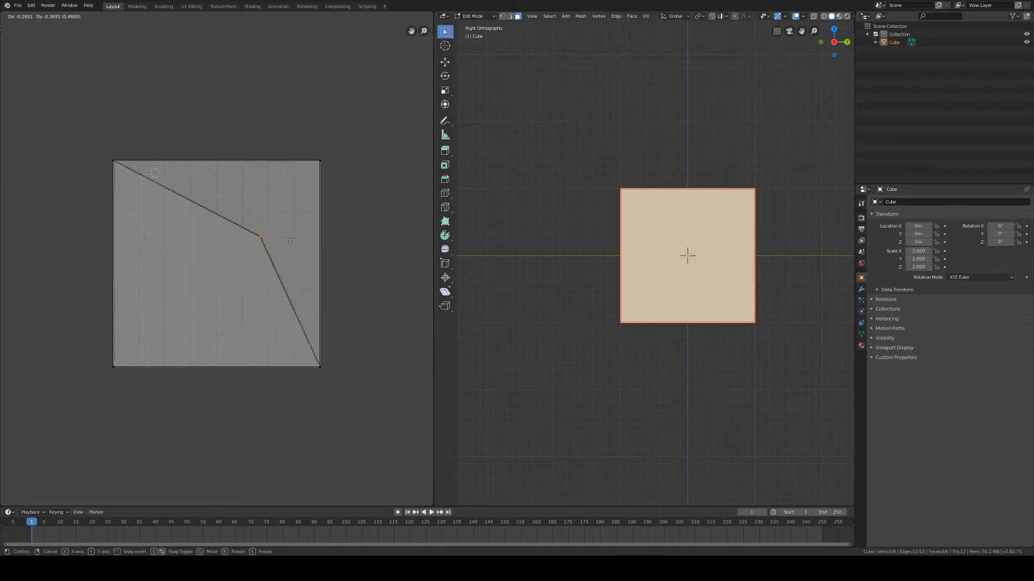
right_click(294, 218)
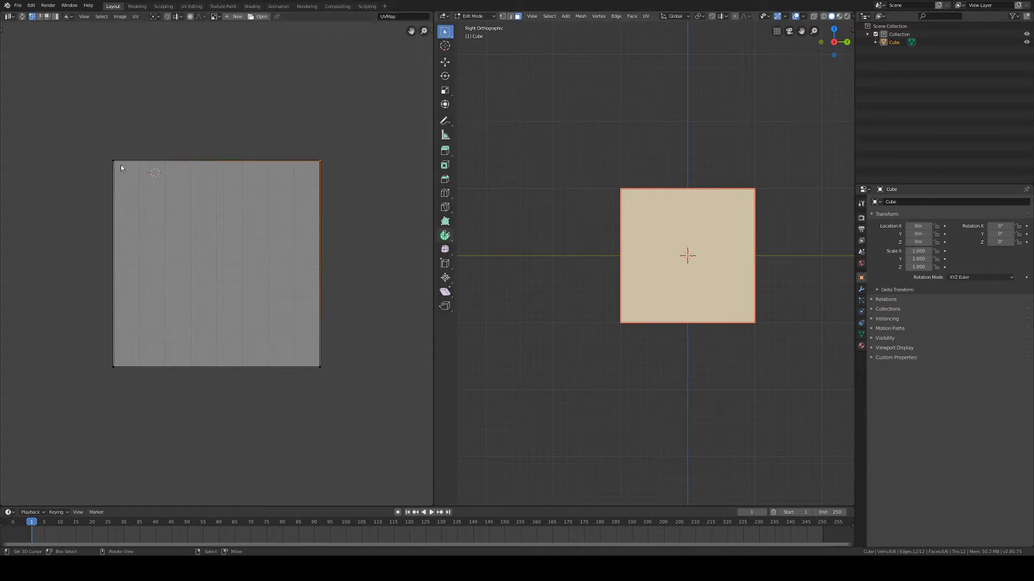
key("g")
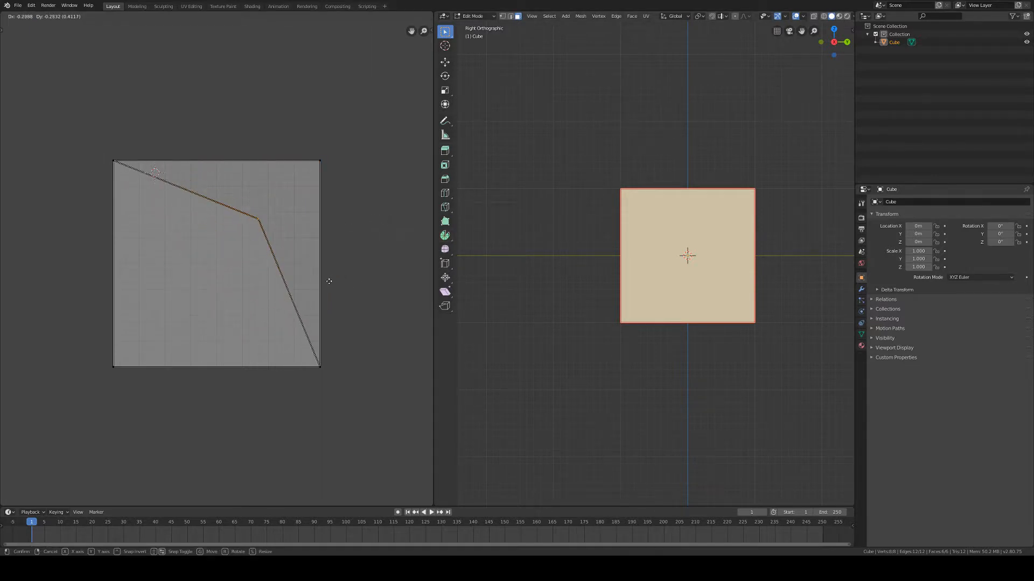
right_click(286, 288)
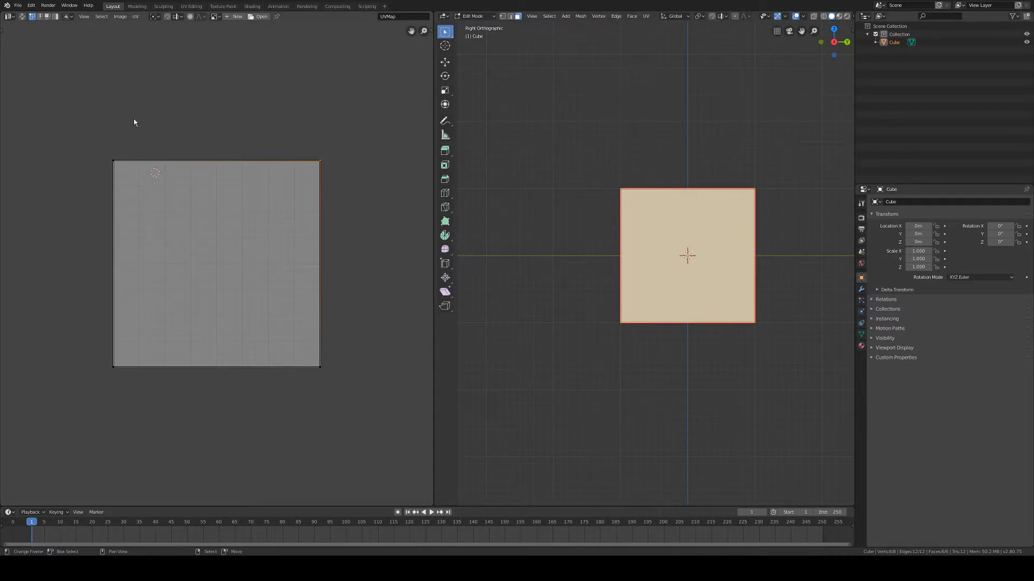
Try scaling all the overlapping cube-projected UV faces down to about 0.4, then clear the UV selection.
key("b")
left_click_drag(75, 107, 376, 456)
key("s")
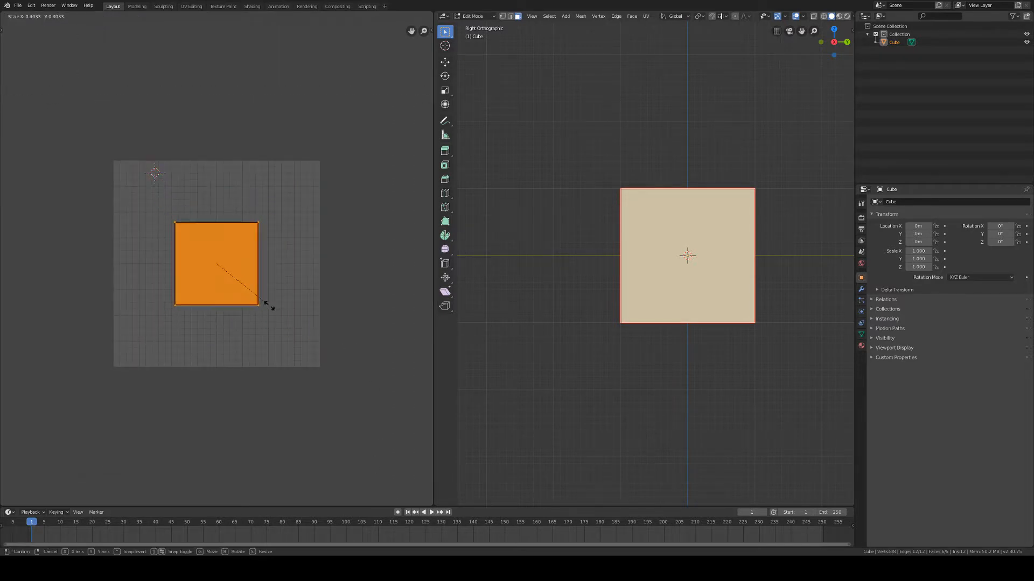
right_click(268, 306)
key("alt+a")
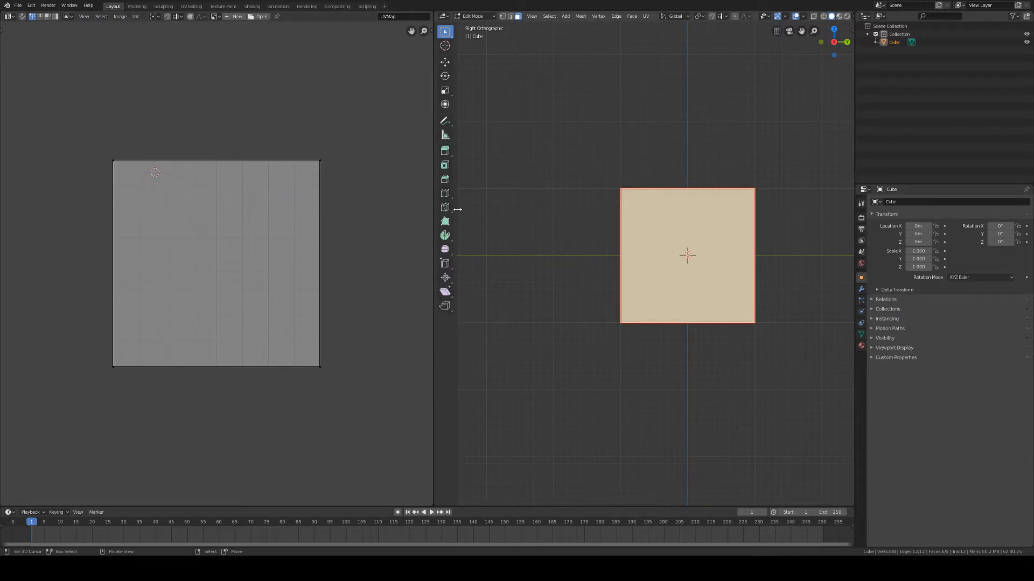
Clear the mesh selection and try Project From View with no faces selected.
key("alt+a")
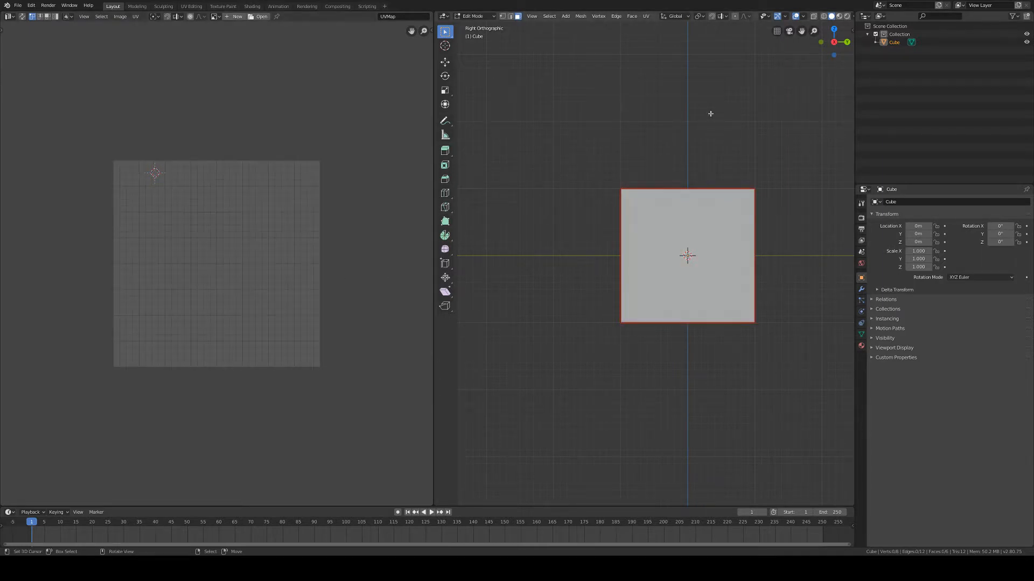
left_click(652, 16)
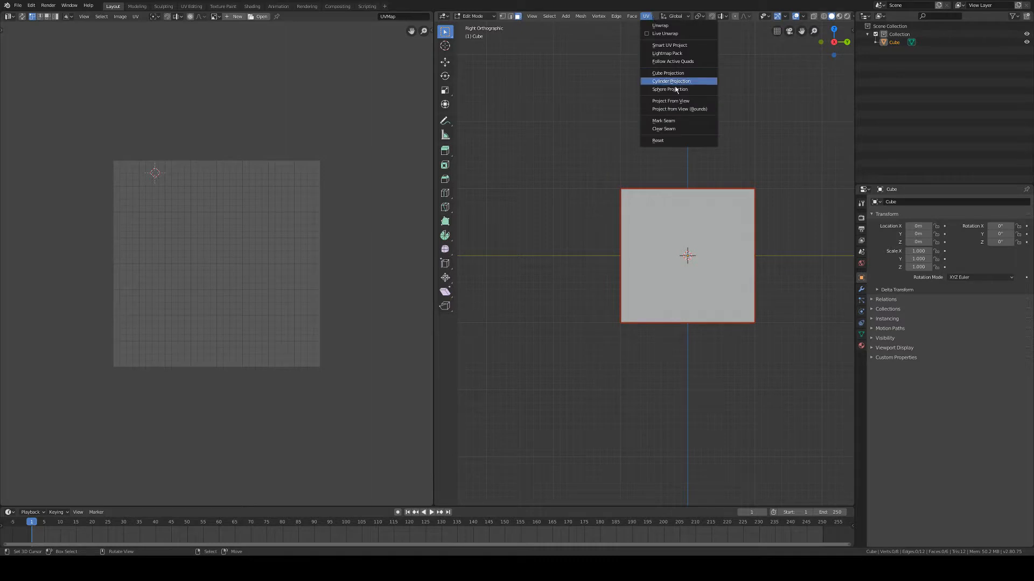
left_click(678, 101)
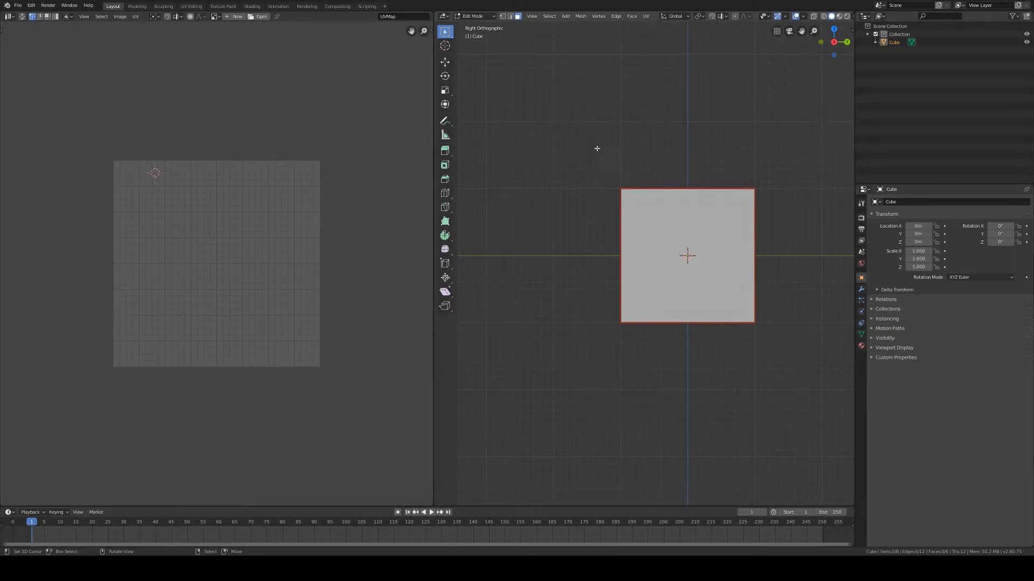
Select all faces of the cube and apply Project From View from the right orthographic view.
key("a")
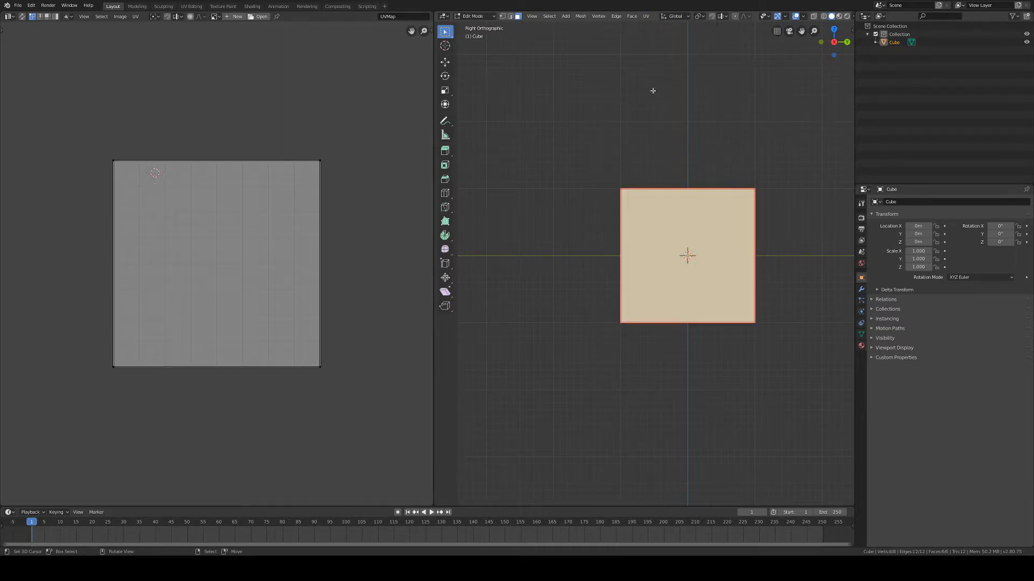
left_click(695, 230)
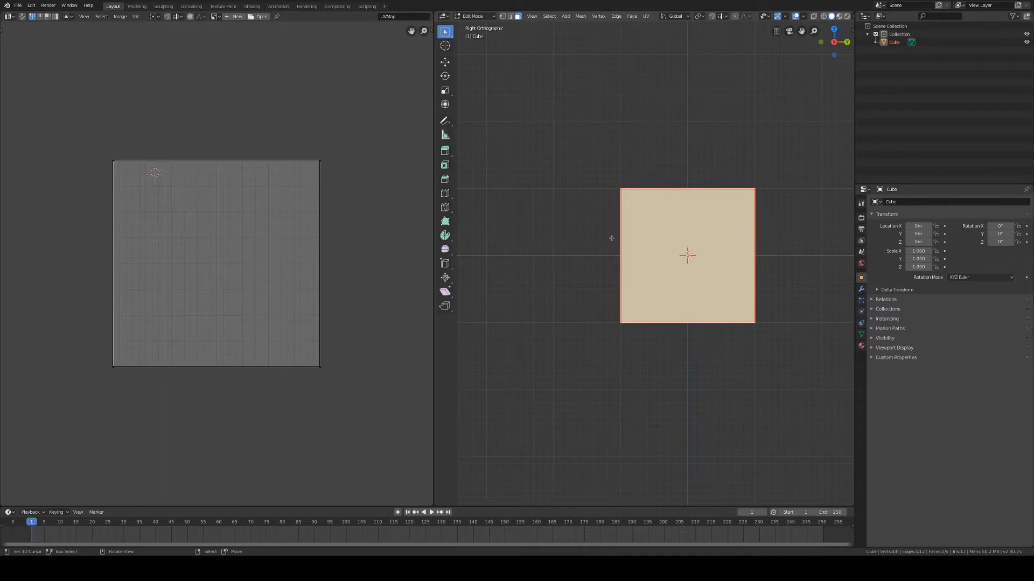
key("a")
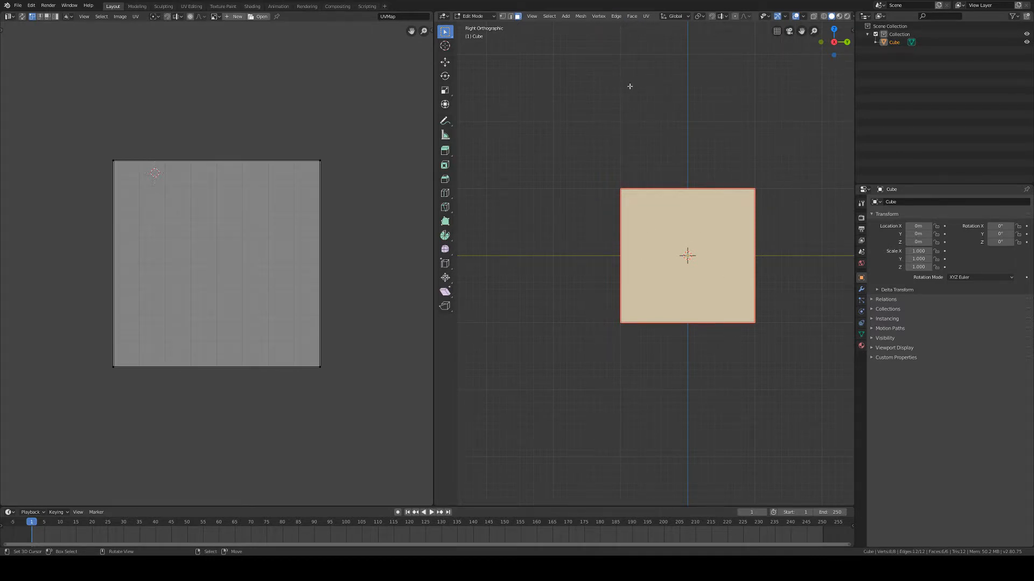
left_click(645, 17)
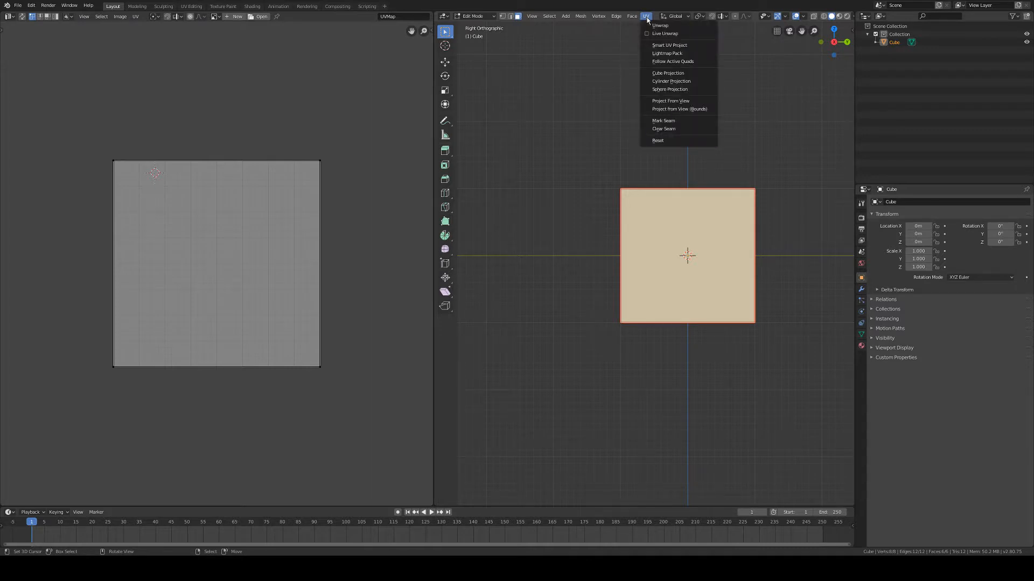
left_click(676, 102)
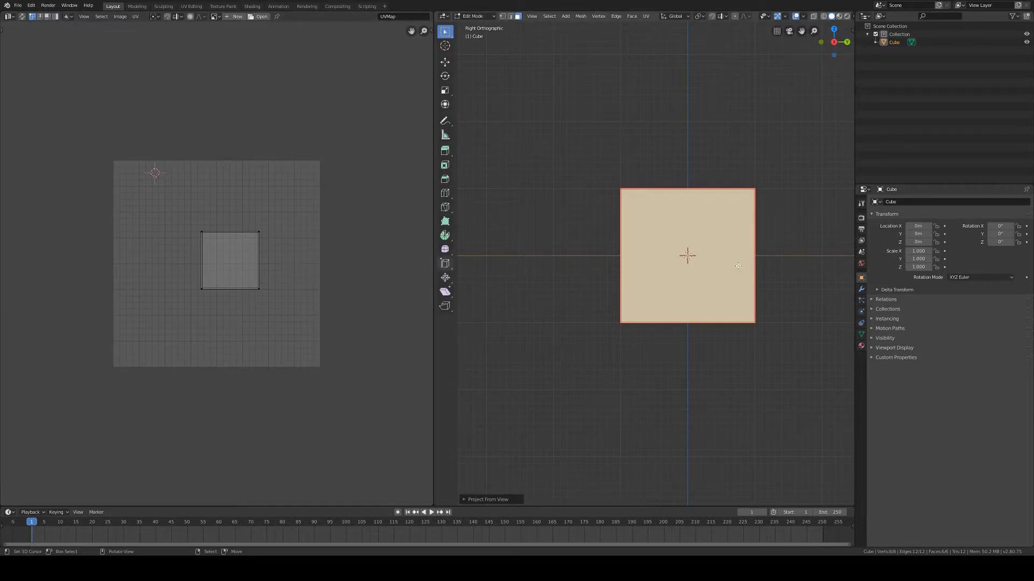
Inspect the UVs of individual cube faces one at a time, comparing the side faces with the front-facing and top faces.
middle_click_drag(738, 266, 693, 281)
right_click(662, 291)
middle_click_drag(569, 296, 570, 270)
right_click(661, 269)
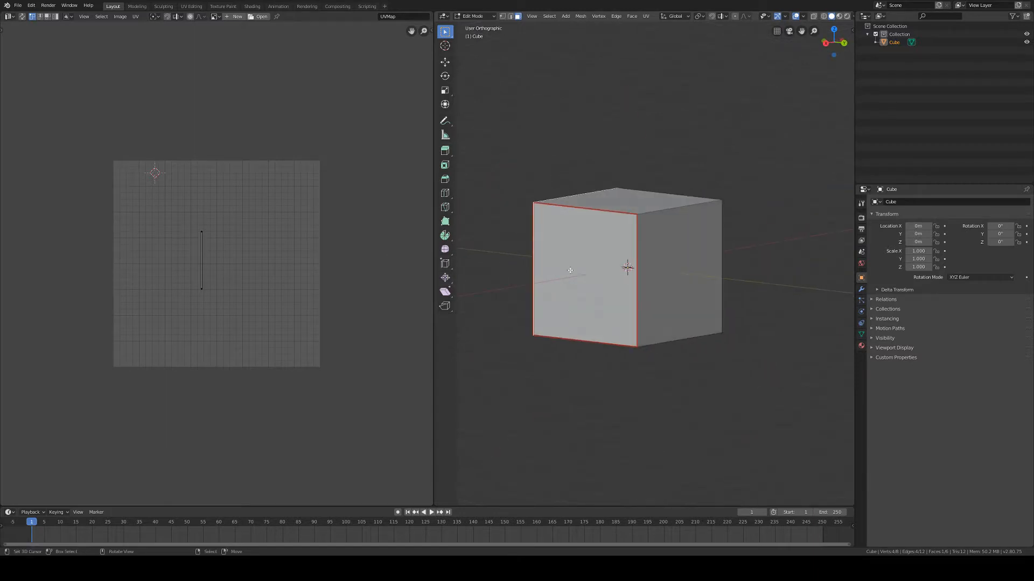
right_click(571, 270)
right_click(638, 206)
middle_click_drag(655, 313, 674, 285)
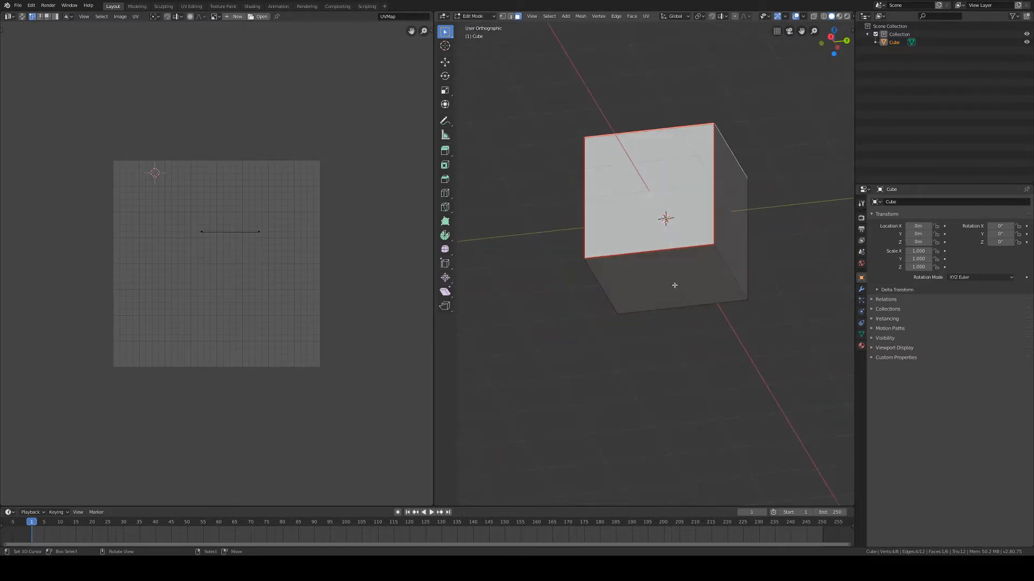
right_click(674, 239)
middle_click_drag(675, 242, 589, 274)
right_click(589, 276)
middle_click_drag(506, 294, 668, 267)
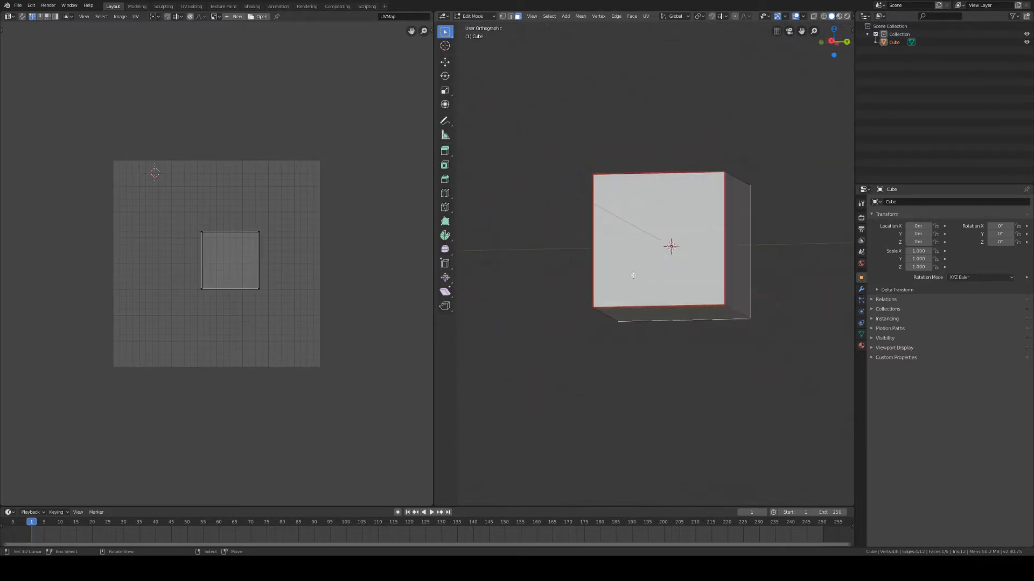
middle_click_drag(647, 203, 648, 247)
right_click(649, 247)
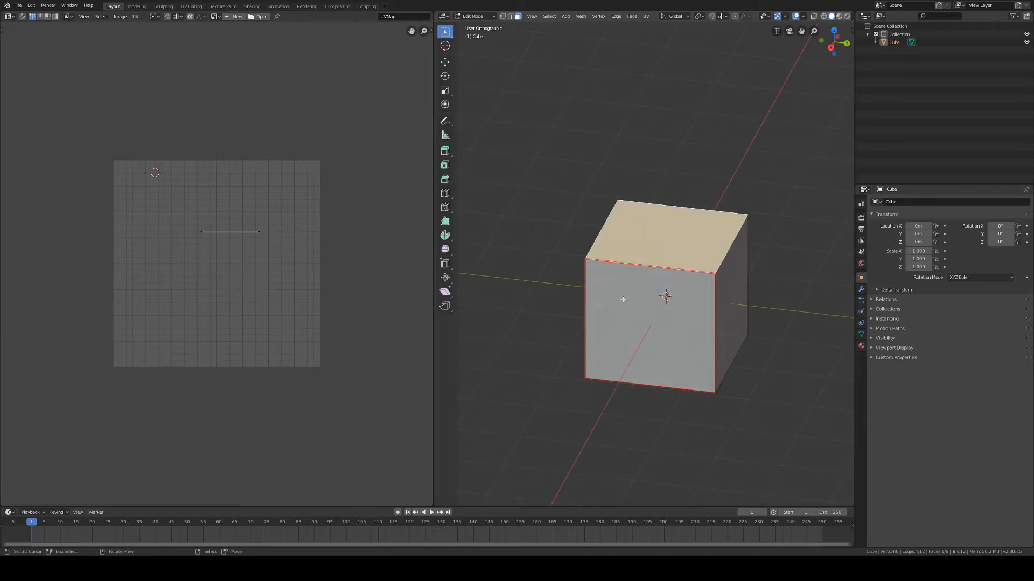
Try moving the UV vertex at the right end of the top face's projected line.
right_click(258, 235)
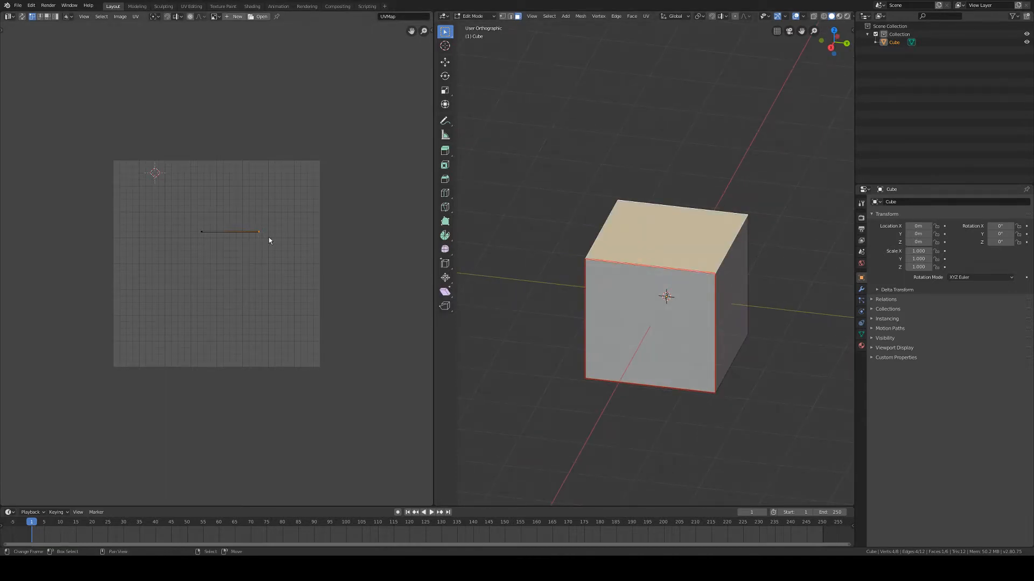
key("g")
key("Escape")
Unwrap all faces of the cube with Smart UV Project, using an angle limit of 66 and an island margin of 0.
left_click(830, 49)
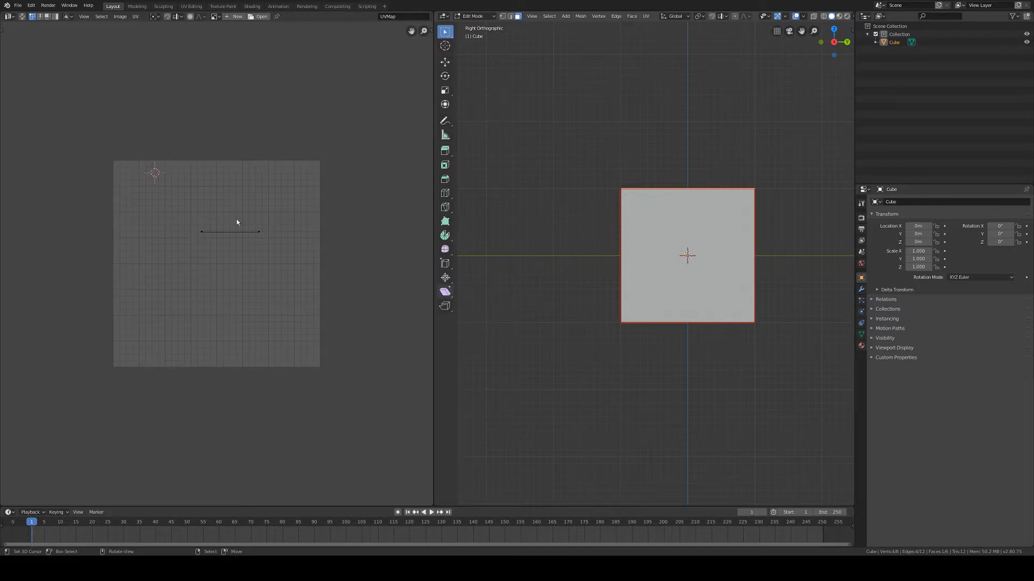
key("alt+a")
left_click(646, 16)
key("a")
left_click(646, 16)
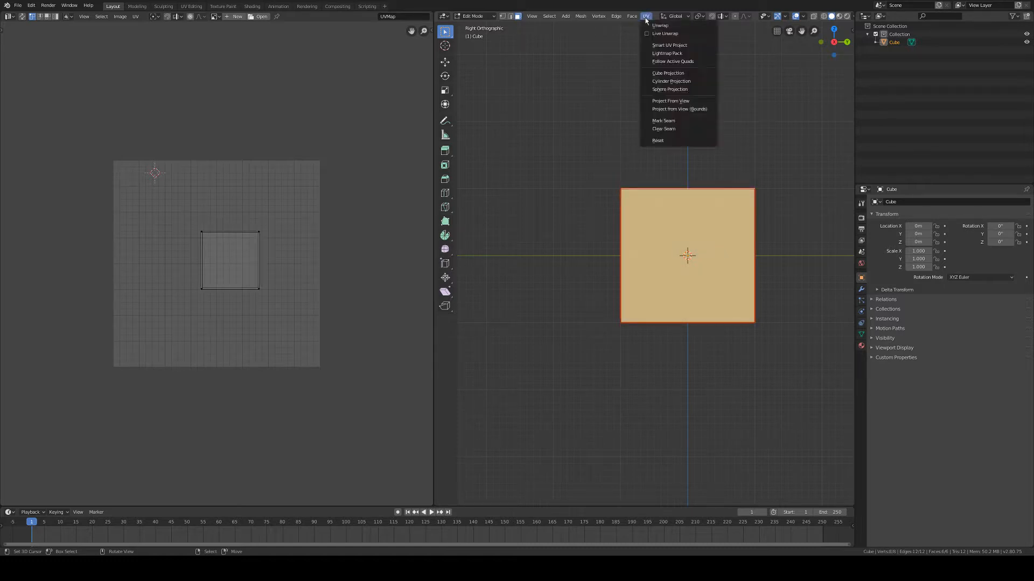
left_click(674, 46)
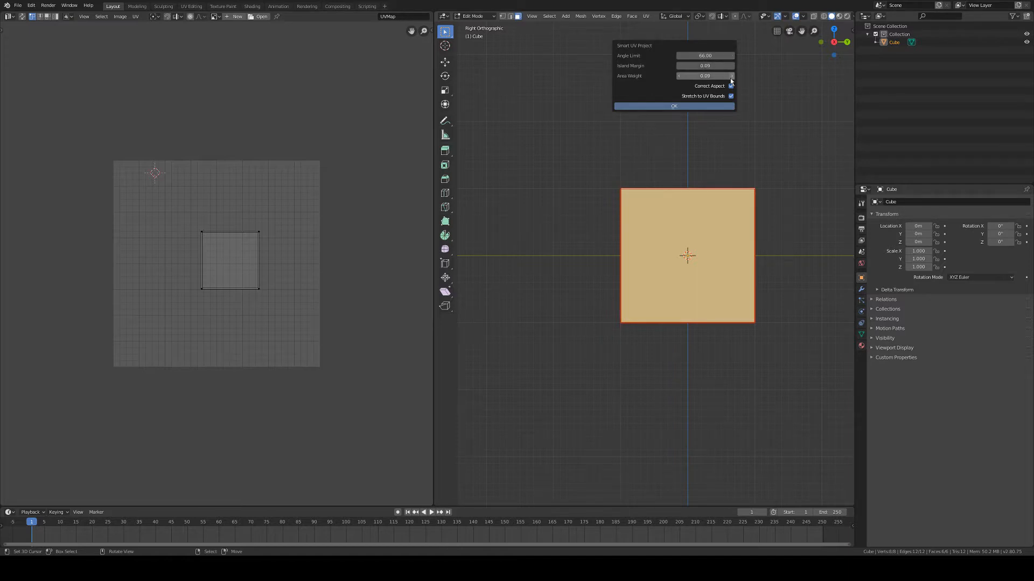
left_click(701, 106)
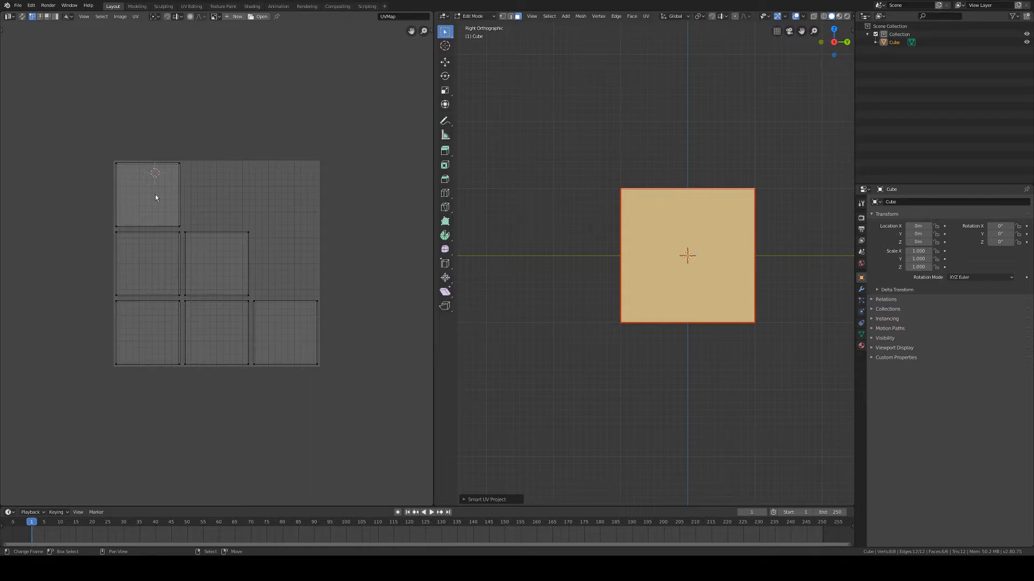
key("alt+a")
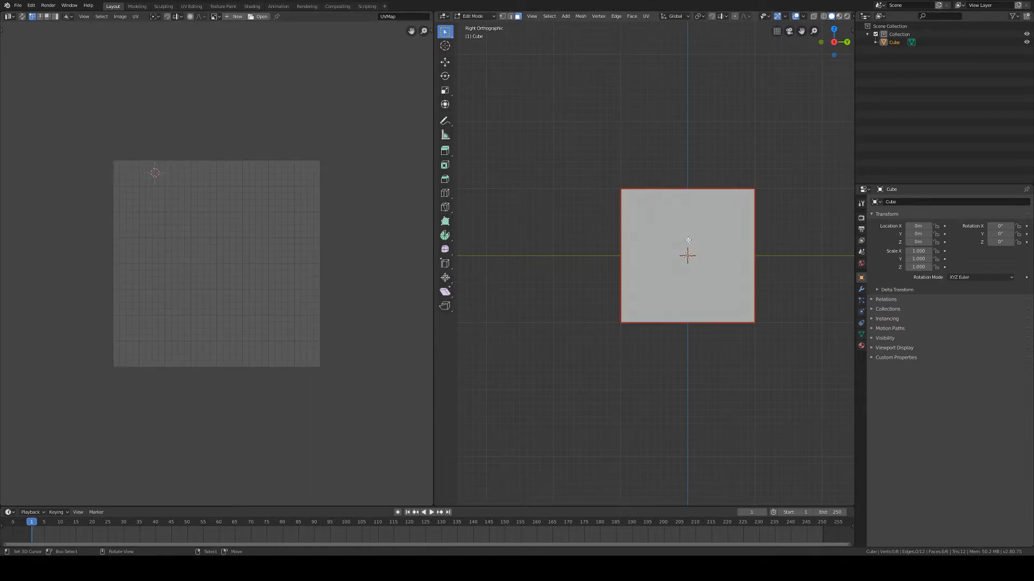
key("a")
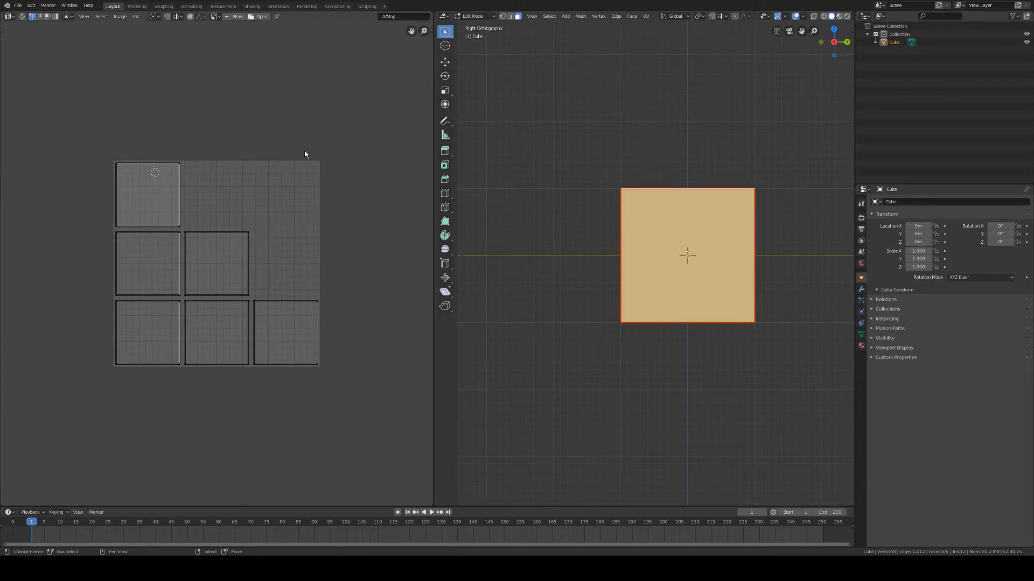
Show the cube in material preview shading and give it a new material.
left_click(840, 16)
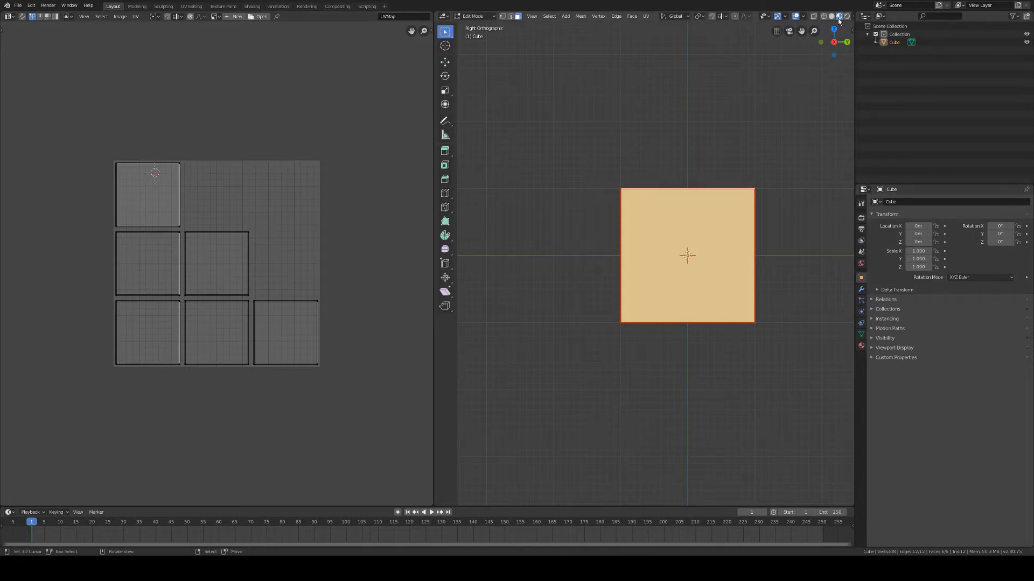
left_click(862, 346)
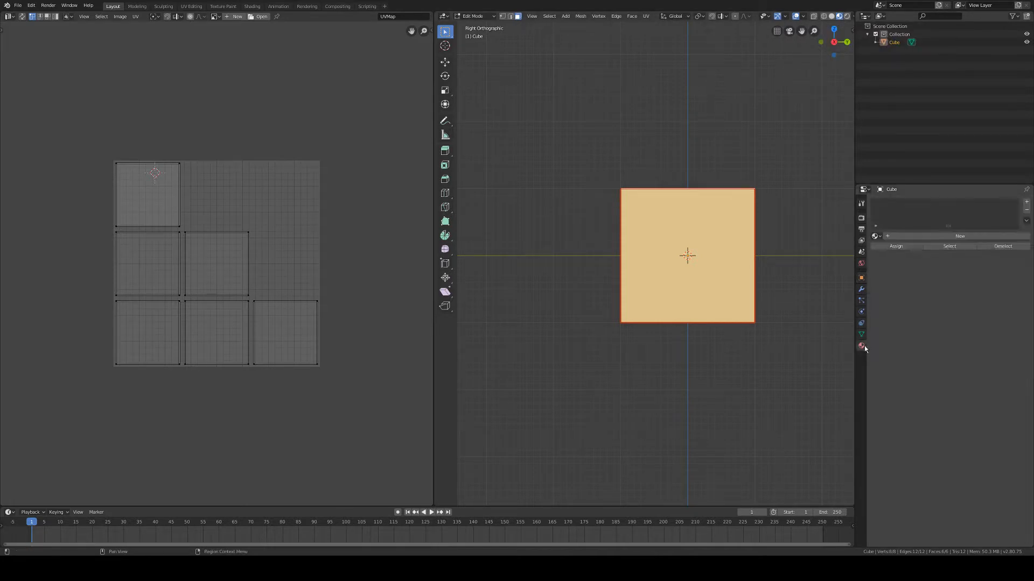
left_click(953, 236)
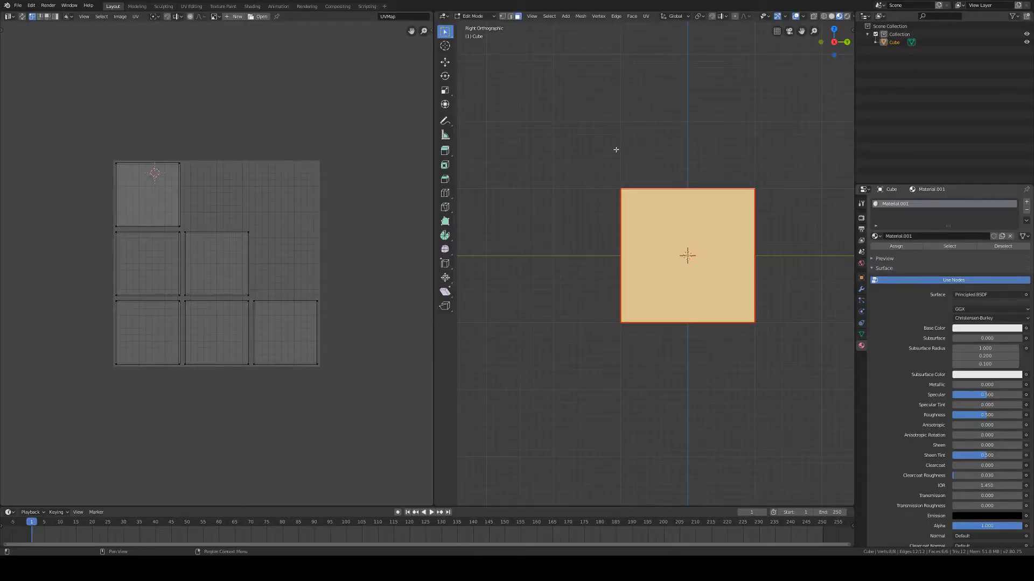
Switch the cube to Texture Paint mode in the Texture Paint workspace, with a wider 3D viewport facing its right side.
left_click(484, 17)
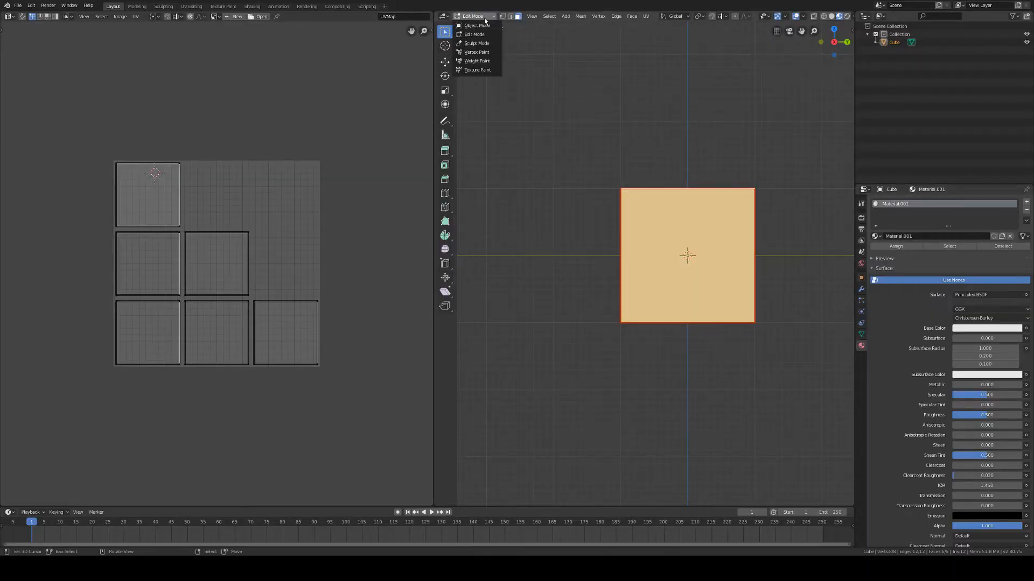
left_click(477, 70)
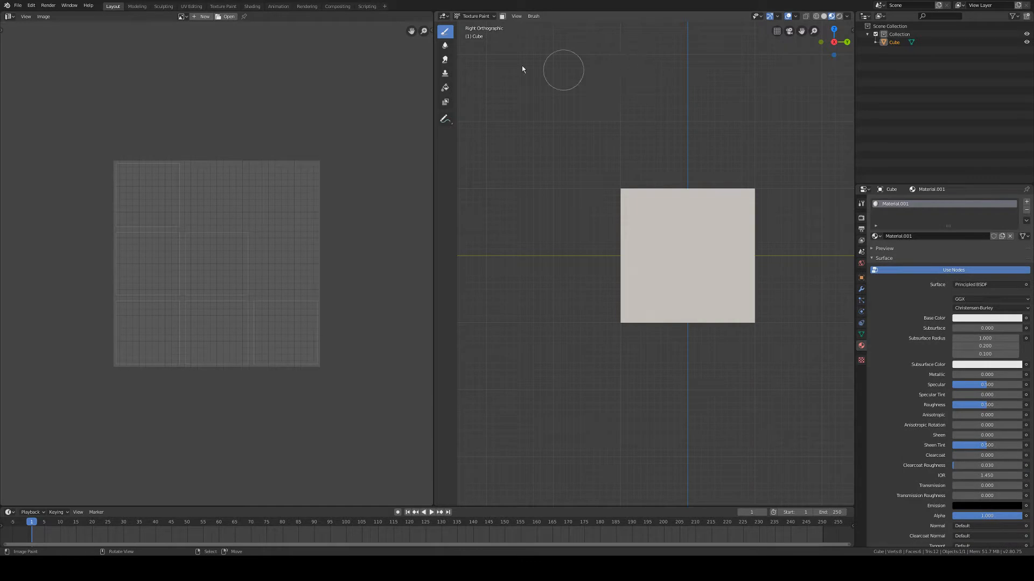
left_click(223, 6)
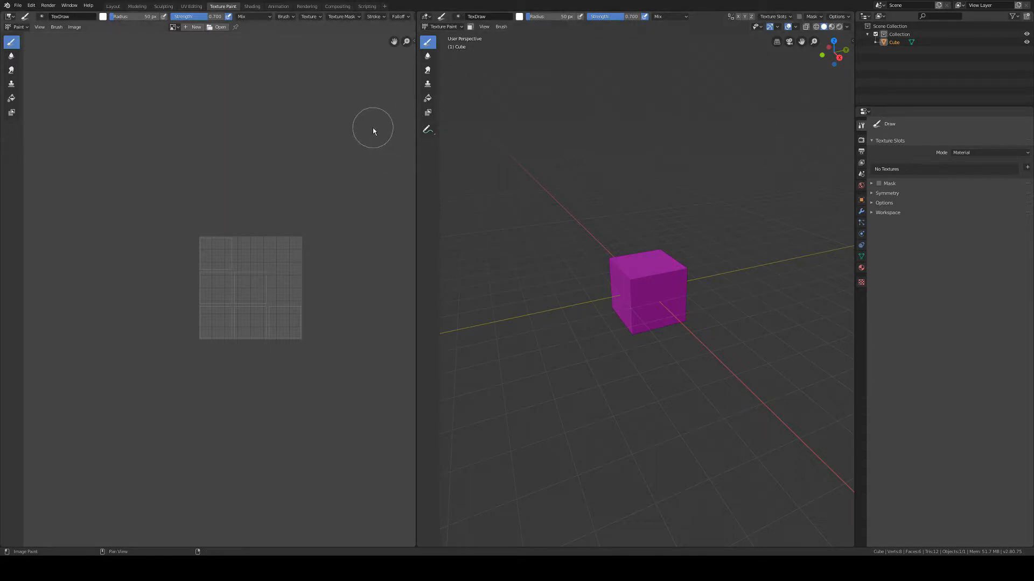
left_click_drag(416, 128, 315, 125)
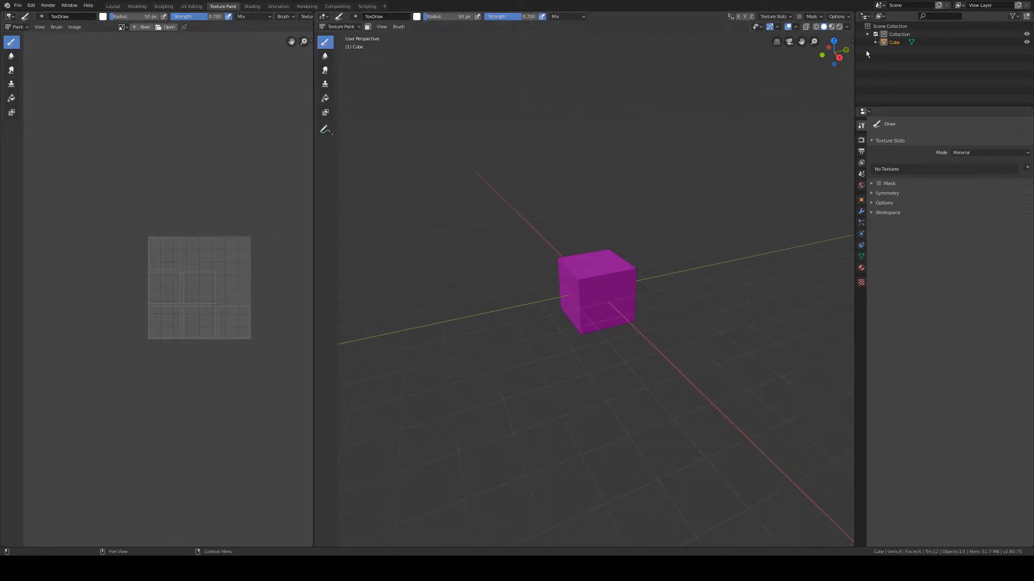
left_click(838, 57)
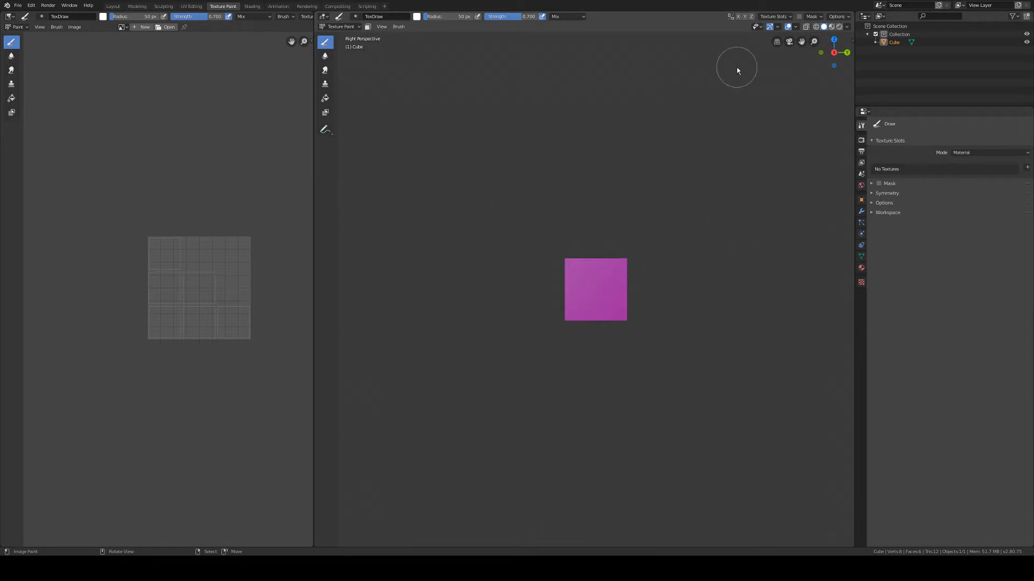
Add a Base Color texture paint slot named Cube_base at 1024 × 1024 px with a white fill color.
left_click(780, 18)
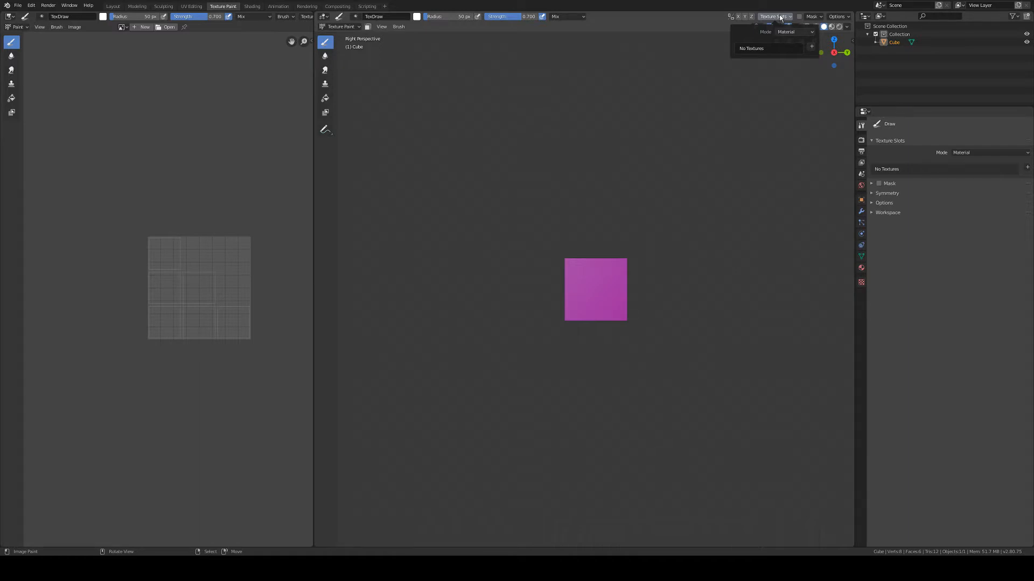
left_click(788, 33)
left_click(788, 34)
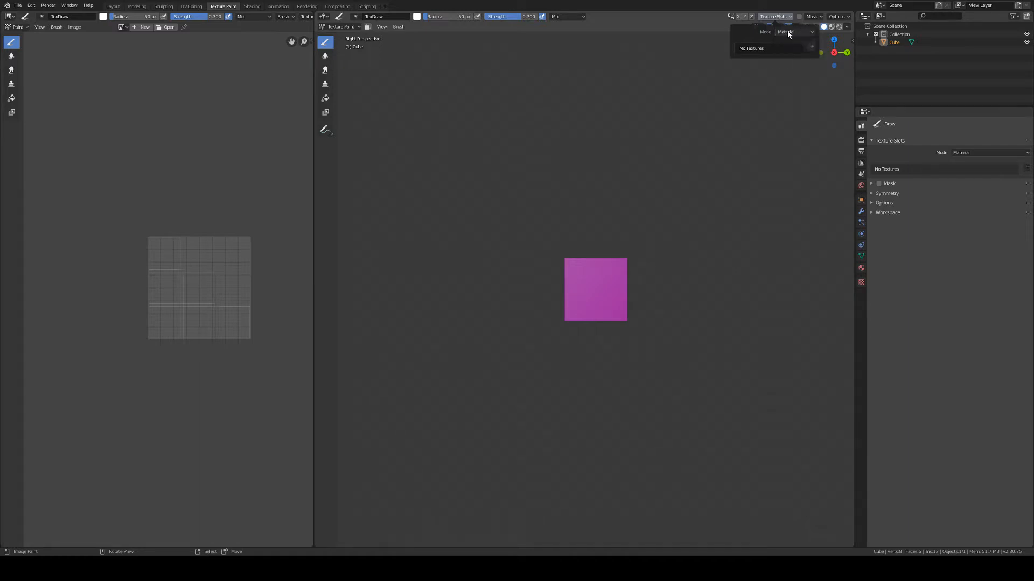
left_click(811, 48)
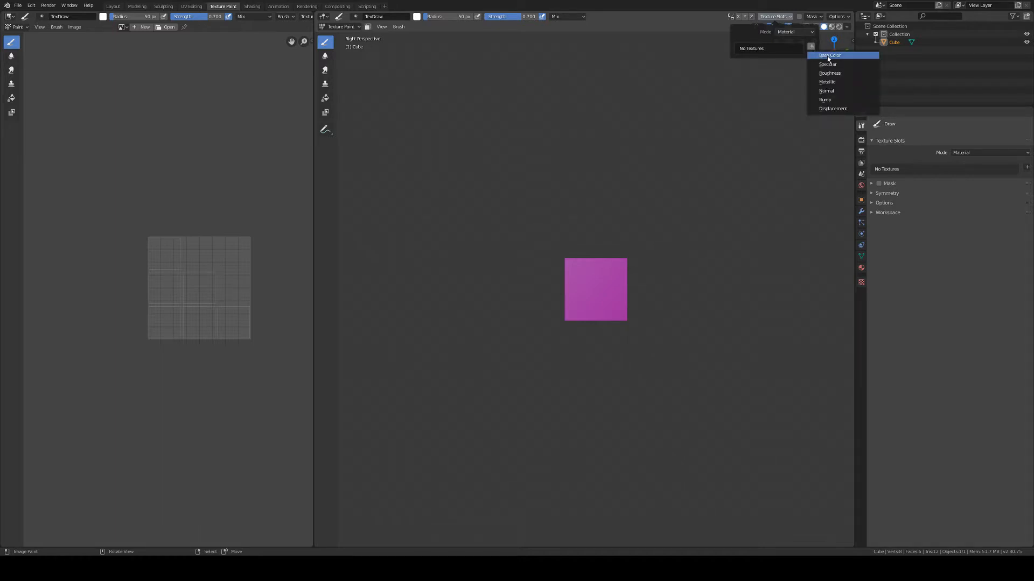
left_click(830, 56)
left_click(860, 50)
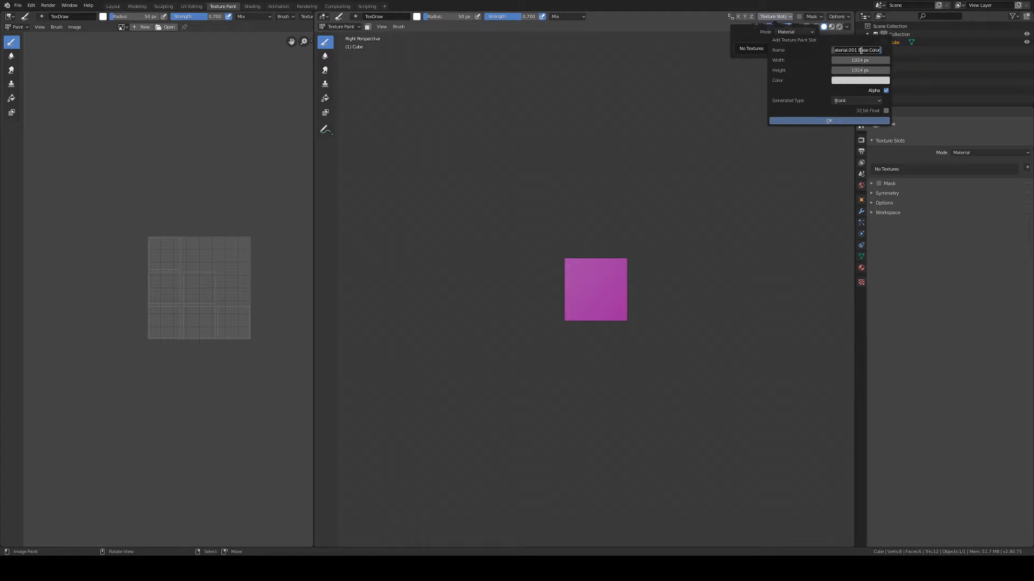
key("ctrl+a")
type("C")
key("Return")
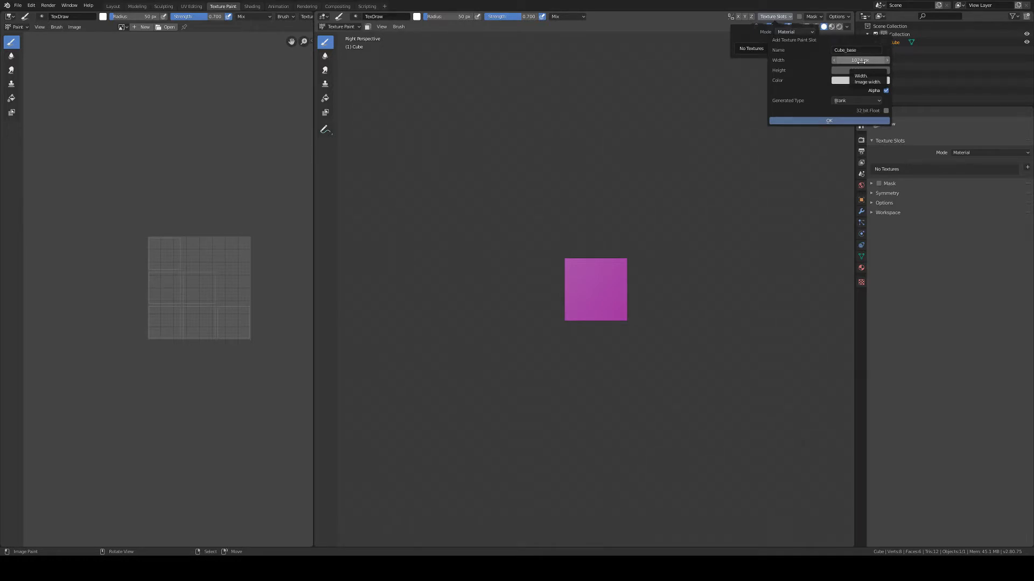
left_click(860, 80)
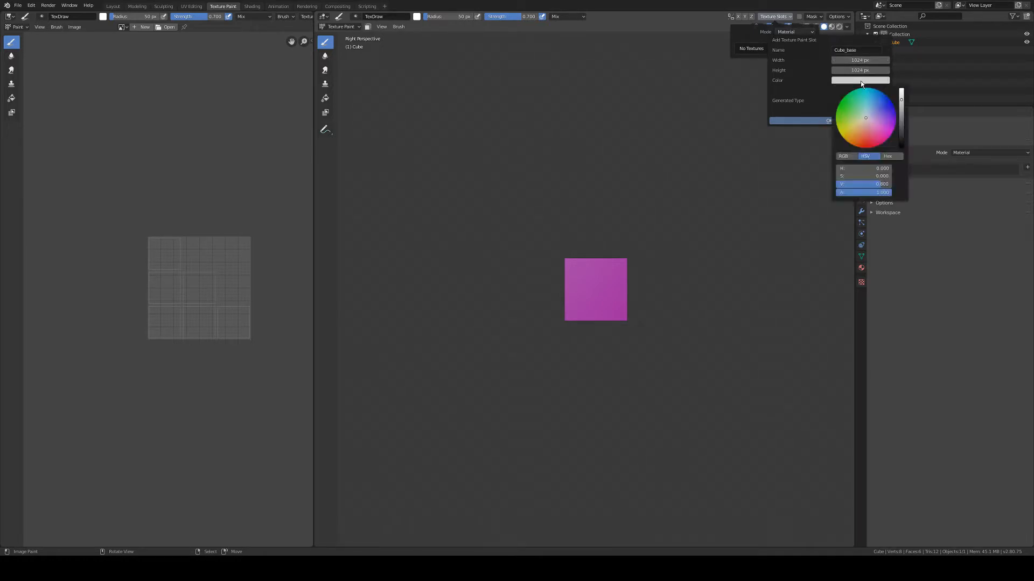
left_click_drag(900, 101, 901, 89)
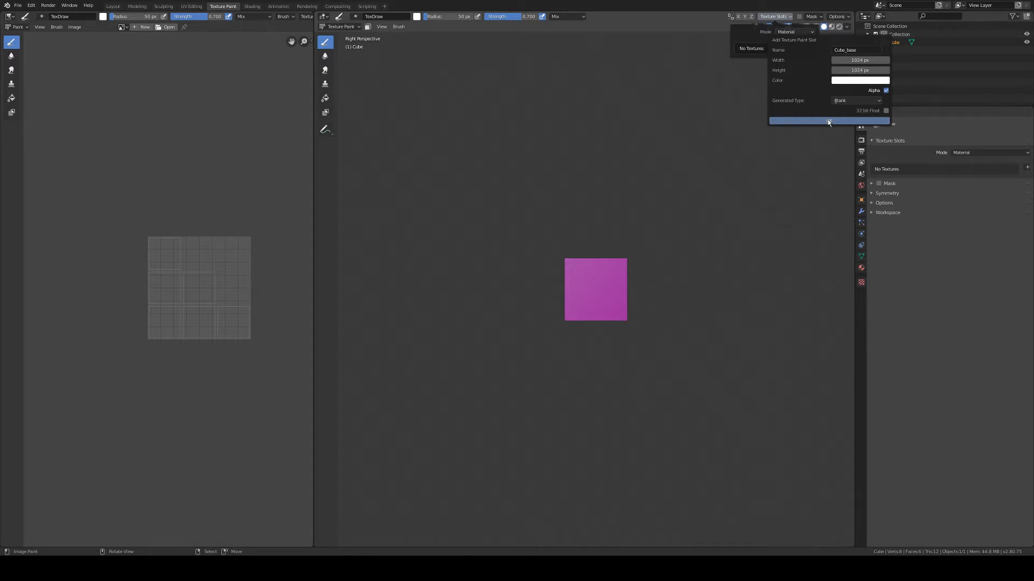
left_click(828, 122)
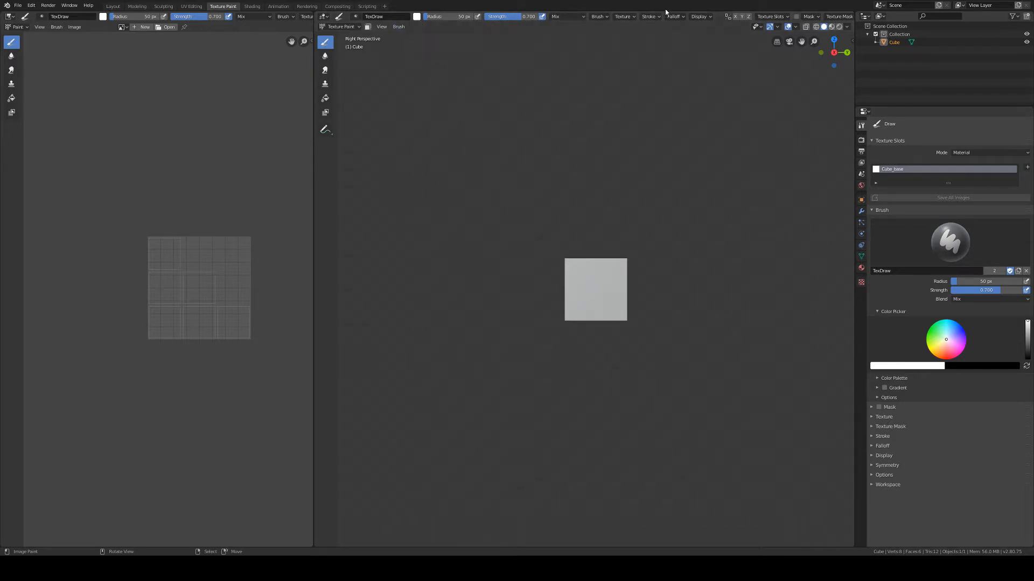
Set the brush color to bright green and paint over the cube's whole right face.
left_click(417, 16)
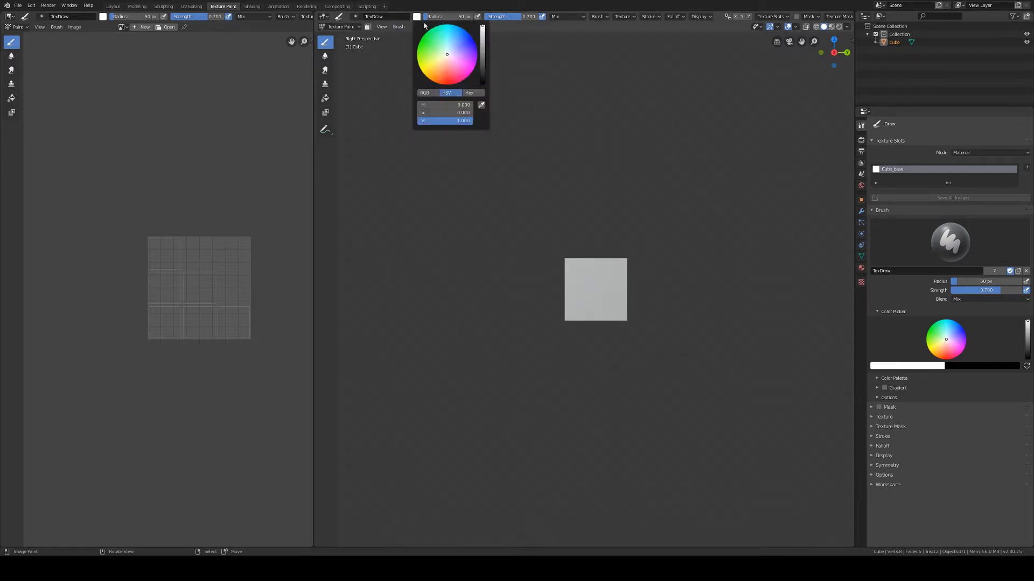
left_click_drag(443, 41, 422, 37)
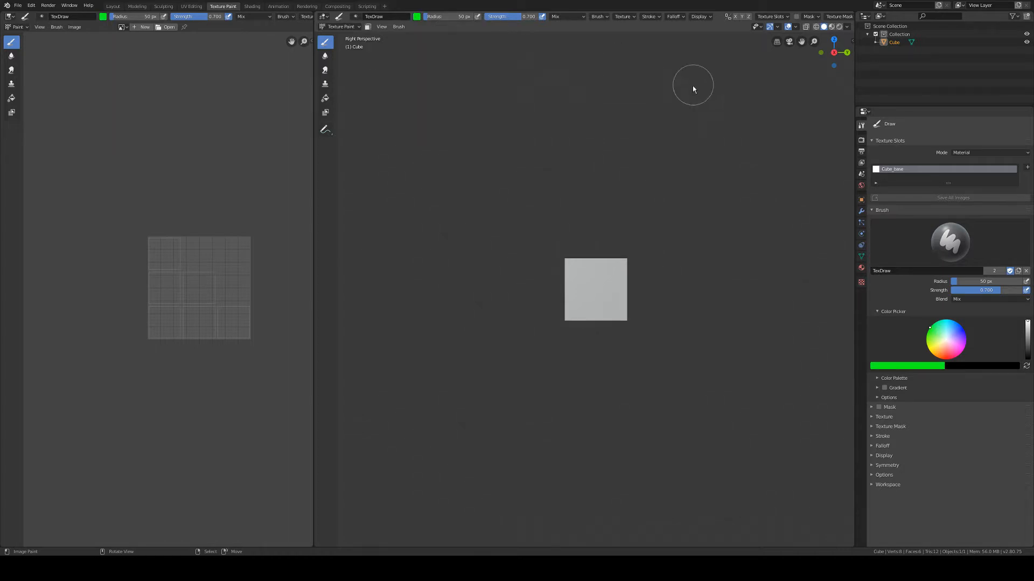
mouse_move(619, 260)
left_mouse_down()
mouse_move(632, 284)
mouse_move(563, 307)
left_mouse_up()
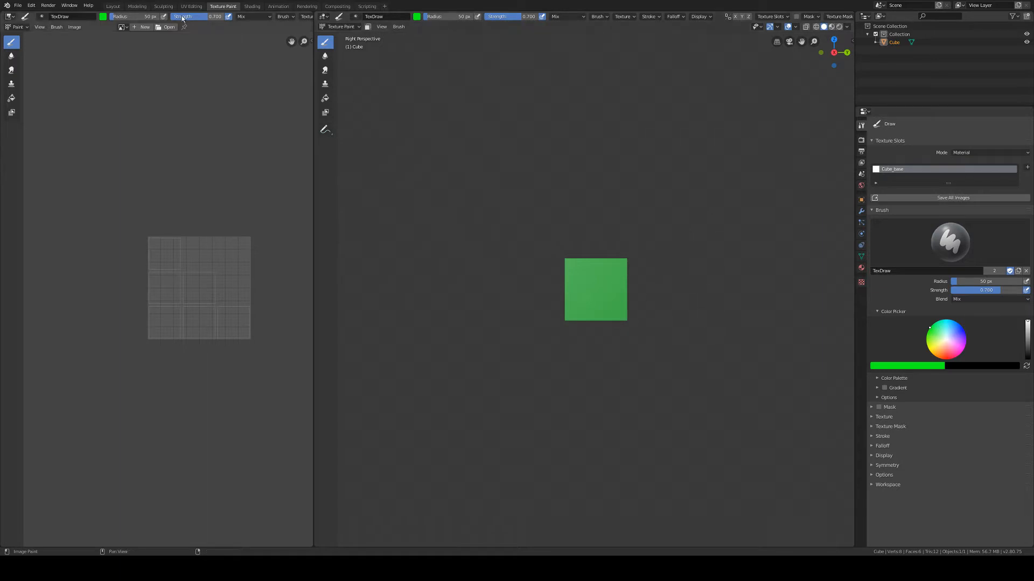
mouse_move(465, 288)
middle_mouse_down()
mouse_move(507, 302)
mouse_move(480, 295)
middle_mouse_up()
left_click(837, 55)
Display the Cube_base texture in the image editor so the whole image fits beside the cube.
left_click(122, 27)
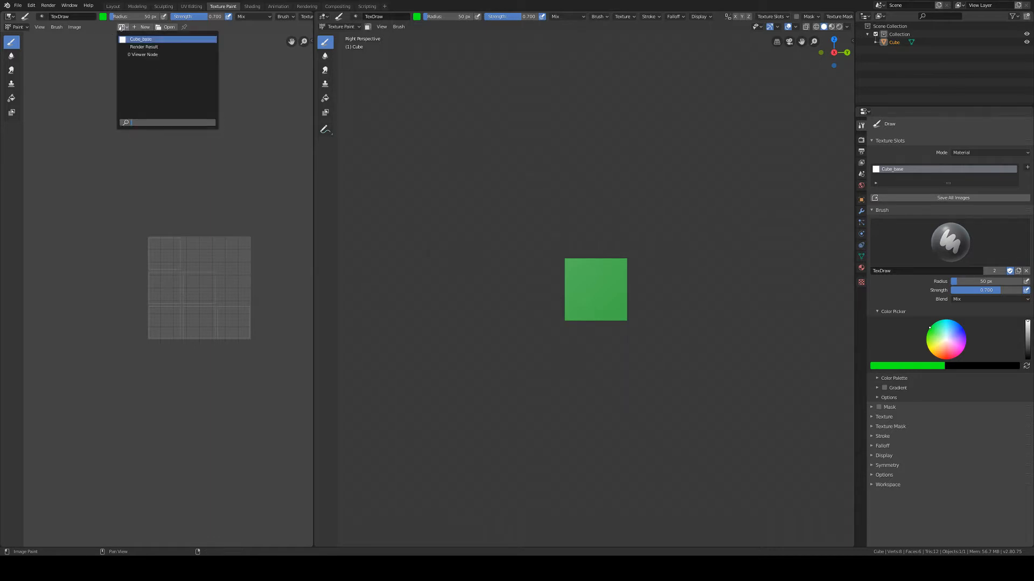
left_click(159, 40)
scroll(205, 249, "down", 2)
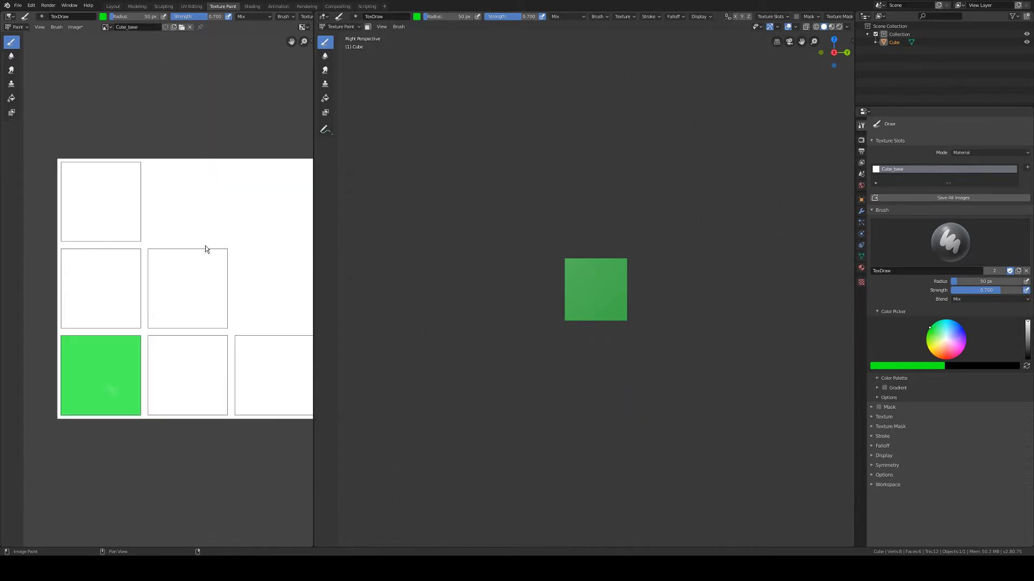
scroll(164, 345, "down", 2)
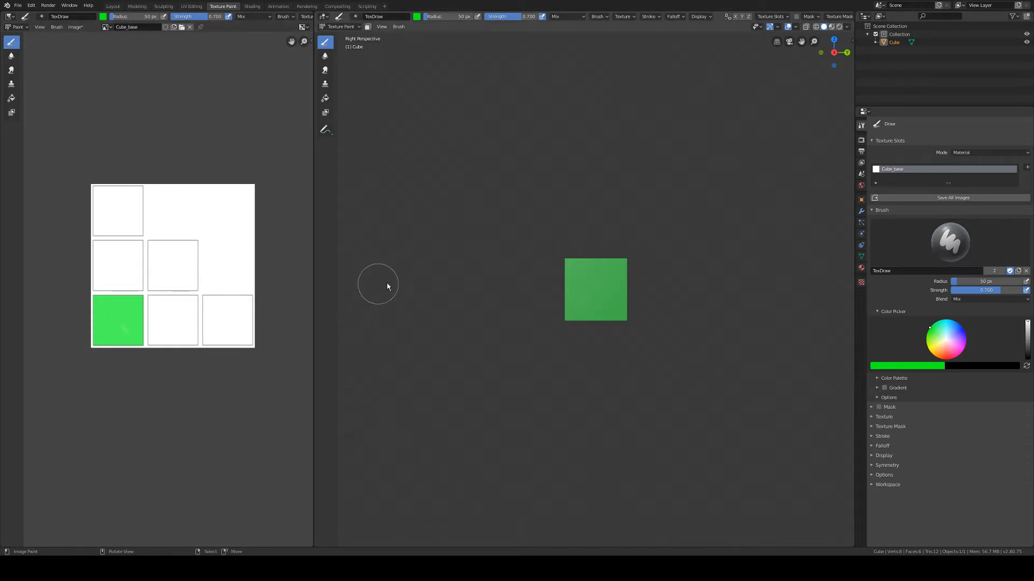
Set the brush color to yellow and paint over the cube's whole top face from the top view.
left_click(834, 39)
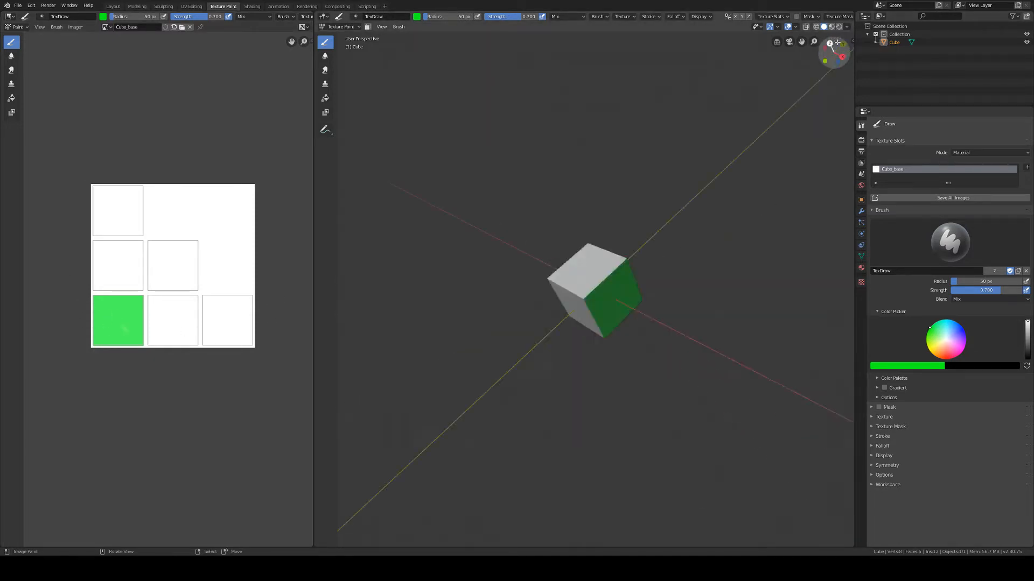
left_click(416, 16)
left_click(425, 71)
left_click_drag(587, 264, 592, 279)
mouse_move(627, 315)
left_mouse_down()
mouse_move(529, 289)
mouse_move(603, 317)
mouse_move(587, 317)
left_mouse_up()
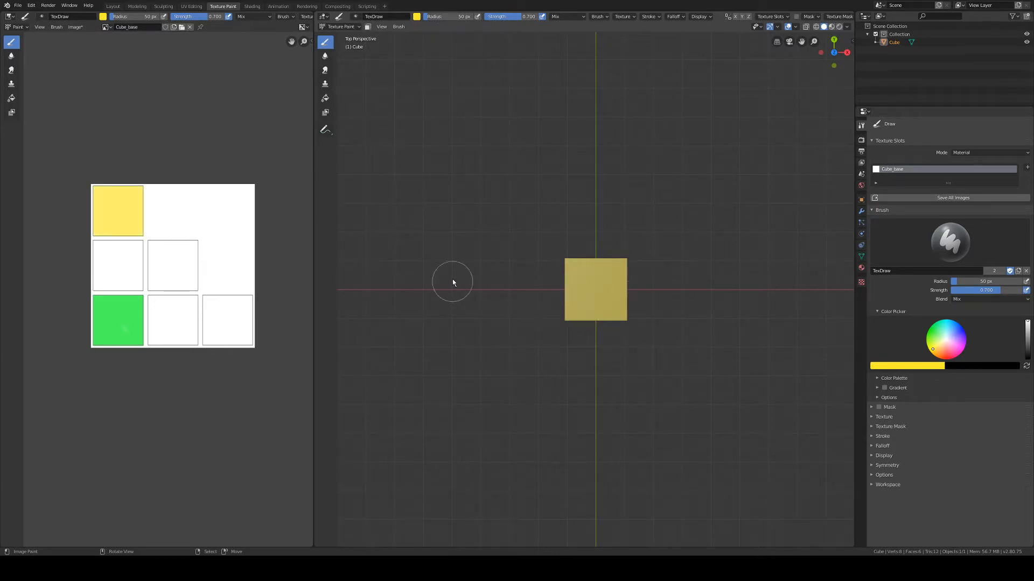
Set the brush color to blue and paint over the cube's whole left face from the left view.
left_click(820, 52)
left_click(417, 16)
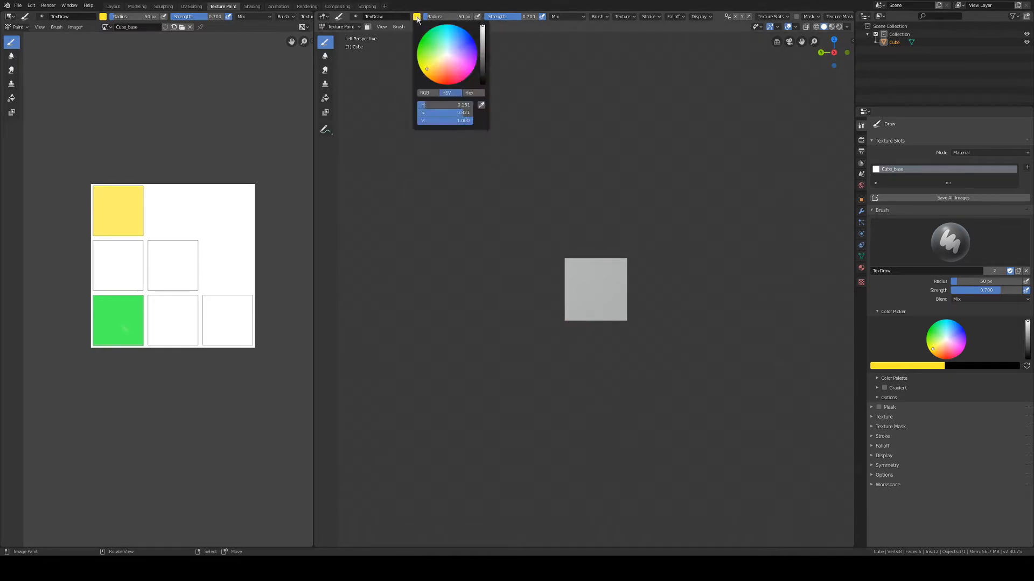
left_click(461, 48)
mouse_move(619, 269)
left_mouse_down()
mouse_move(557, 280)
mouse_move(574, 302)
mouse_move(614, 309)
mouse_move(547, 276)
mouse_move(549, 313)
left_mouse_up()
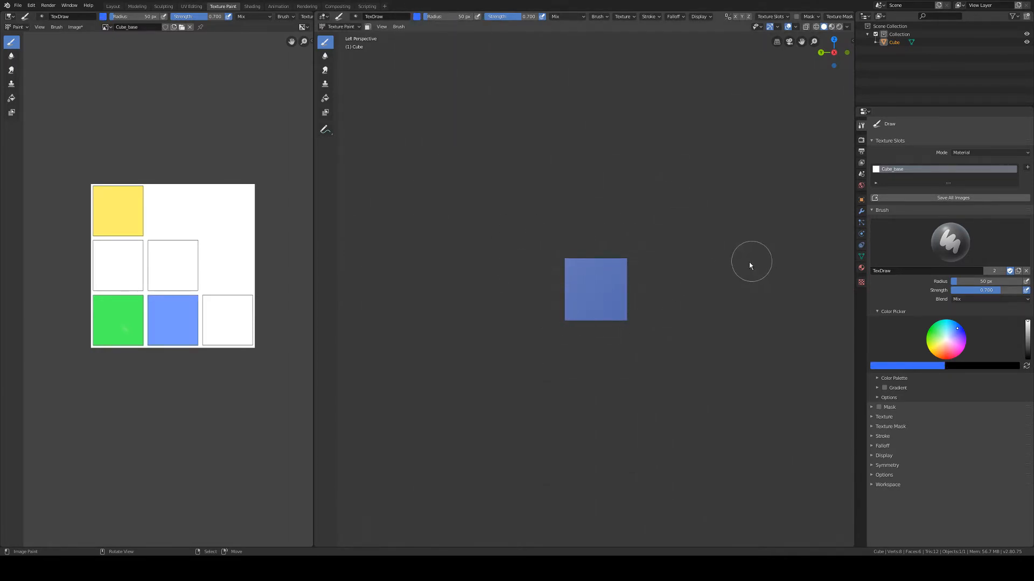
Try a blue stroke across the adjoining edges of the left, top and back faces, and undo it.
middle_click_drag(743, 258, 695, 286)
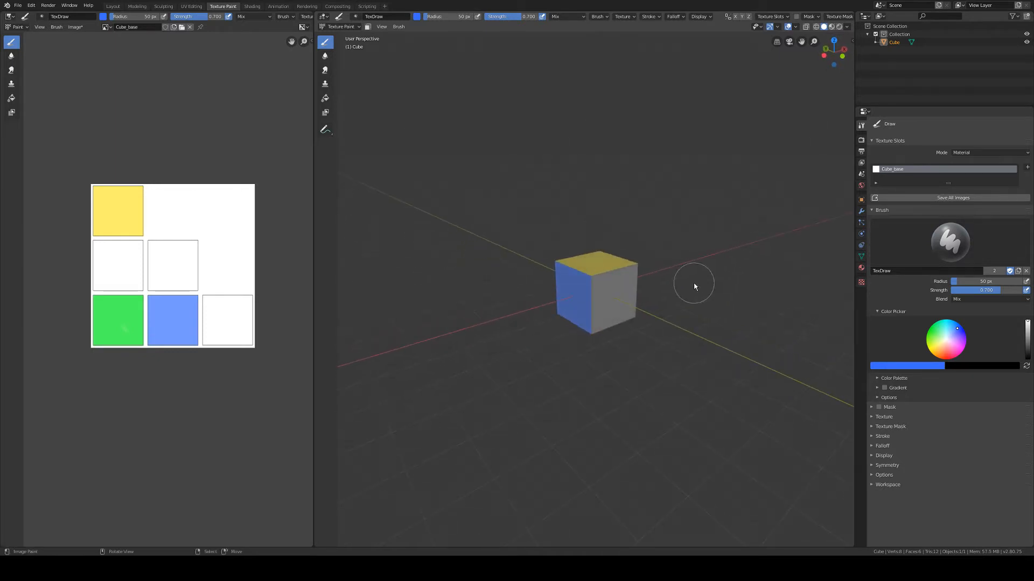
left_click_drag(615, 277, 594, 274)
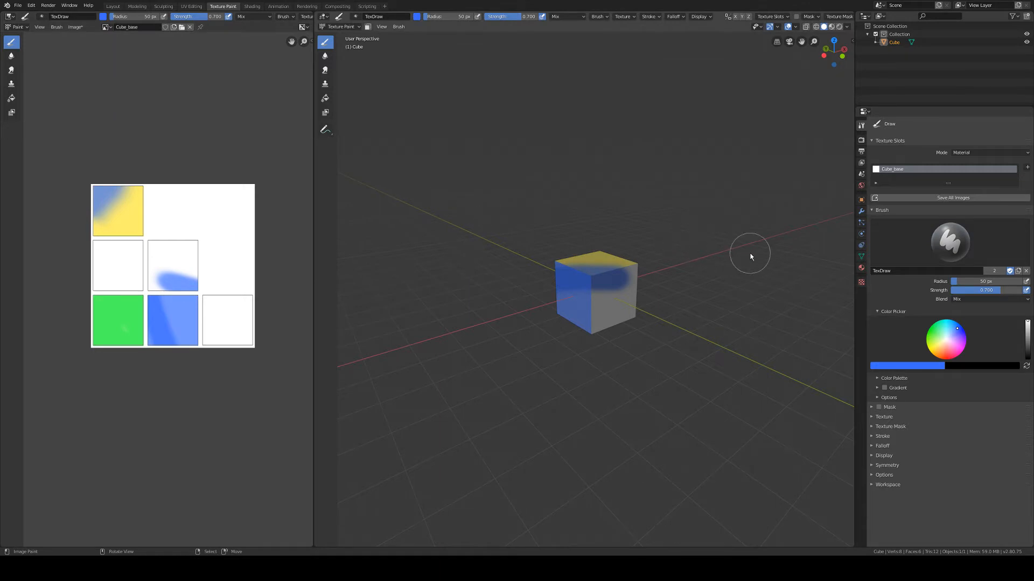
key("ctrl+z")
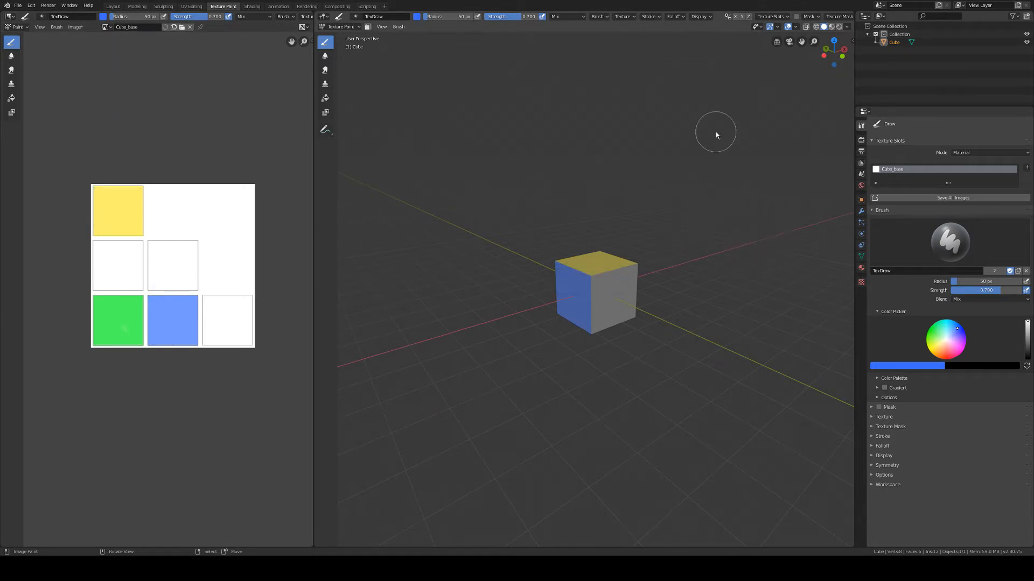
Try painting the left face with the brush blend mode set to Color burn, and undo the strokes.
left_click(571, 18)
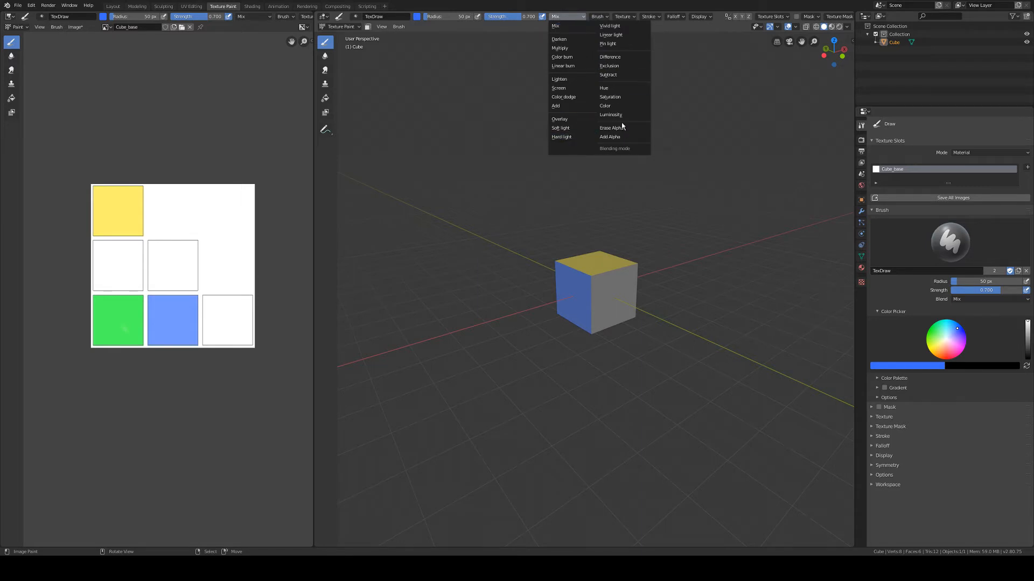
left_click(578, 56)
mouse_move(609, 295)
left_mouse_down()
mouse_move(562, 285)
mouse_move(584, 281)
mouse_move(541, 311)
mouse_move(566, 308)
mouse_move(565, 299)
mouse_move(588, 310)
mouse_move(549, 336)
left_mouse_up()
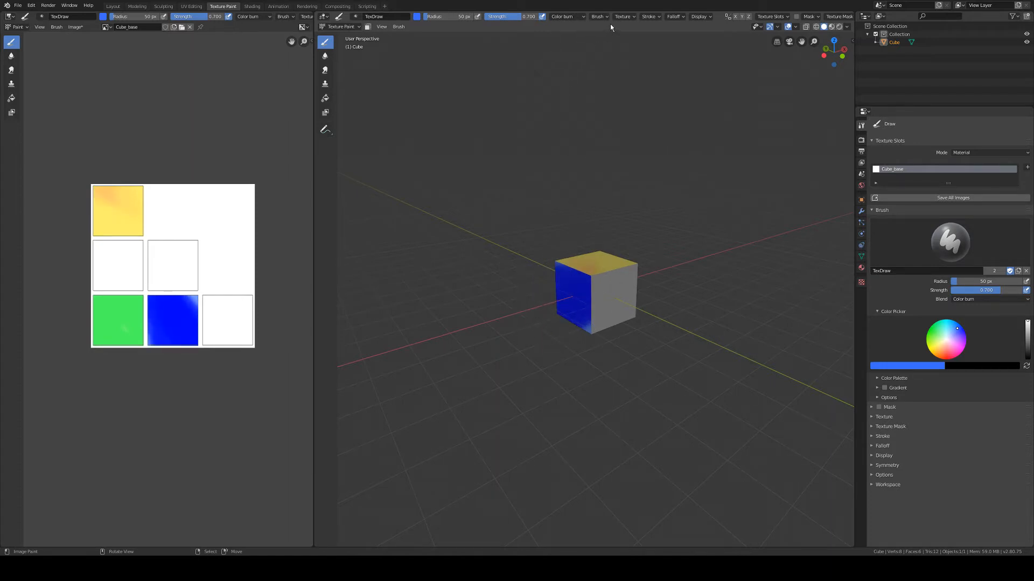
key("ctrl+z")
key("ctrl+z")
key("ctrl+z")
key("ctrl+z")
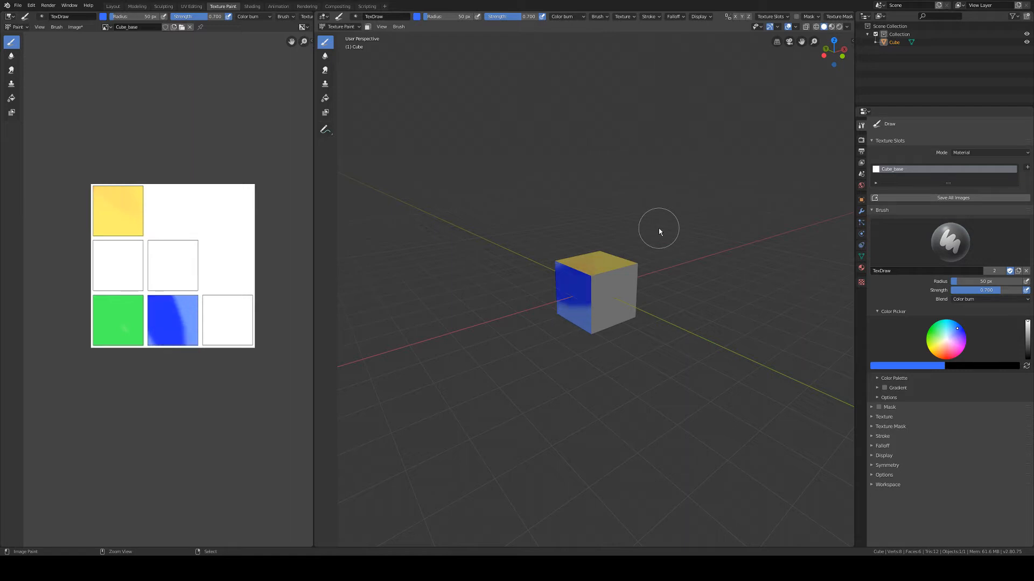
key("ctrl+z")
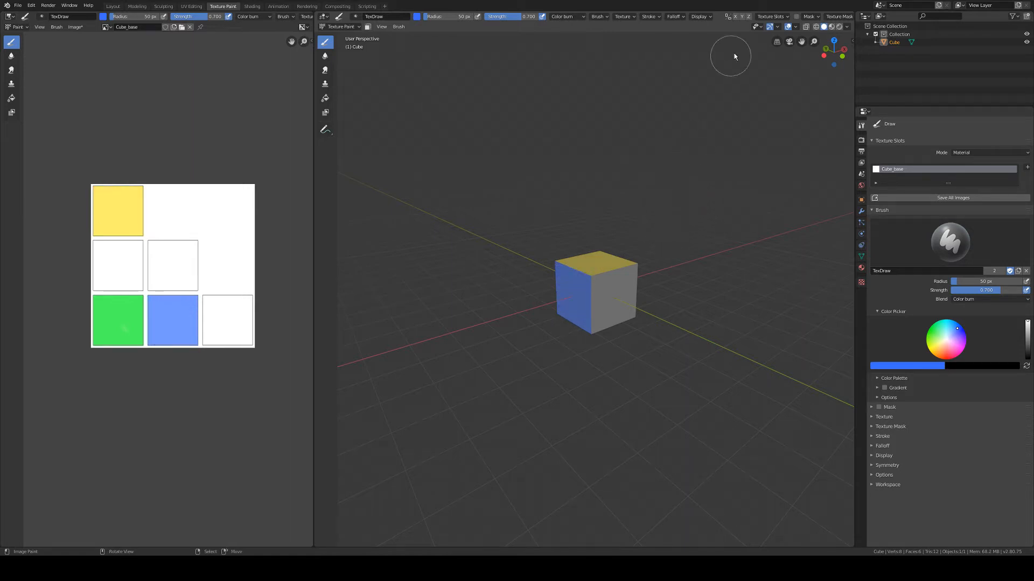
Set the brush strength to 1.000 and paint the cube's whole left face with the Color burn blend.
left_click_drag(521, 24, 538, 24)
mouse_move(503, 272)
left_mouse_down()
mouse_move(547, 287)
mouse_move(574, 329)
left_mouse_up()
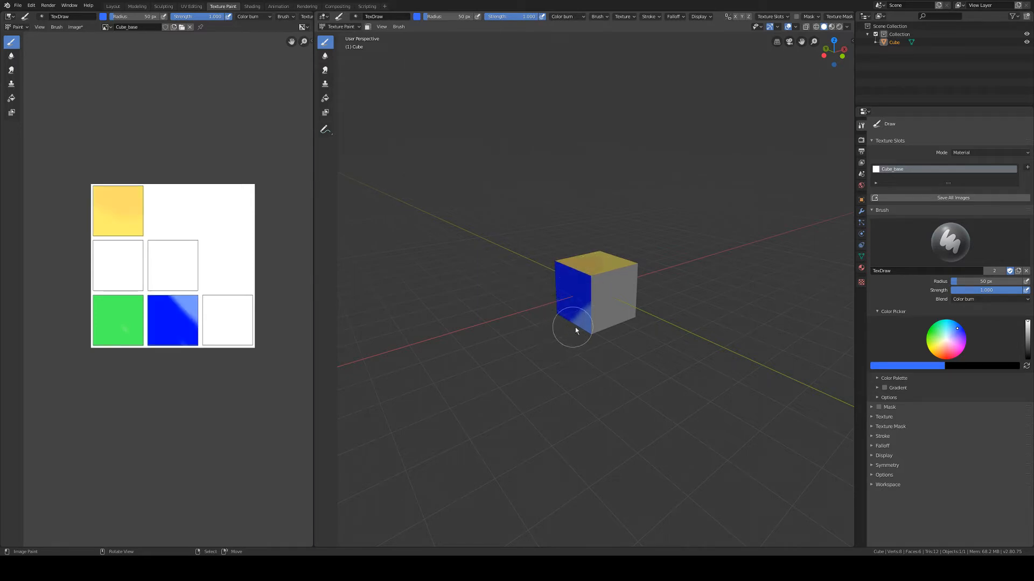
middle_click_drag(574, 327, 643, 291)
left_click(838, 52)
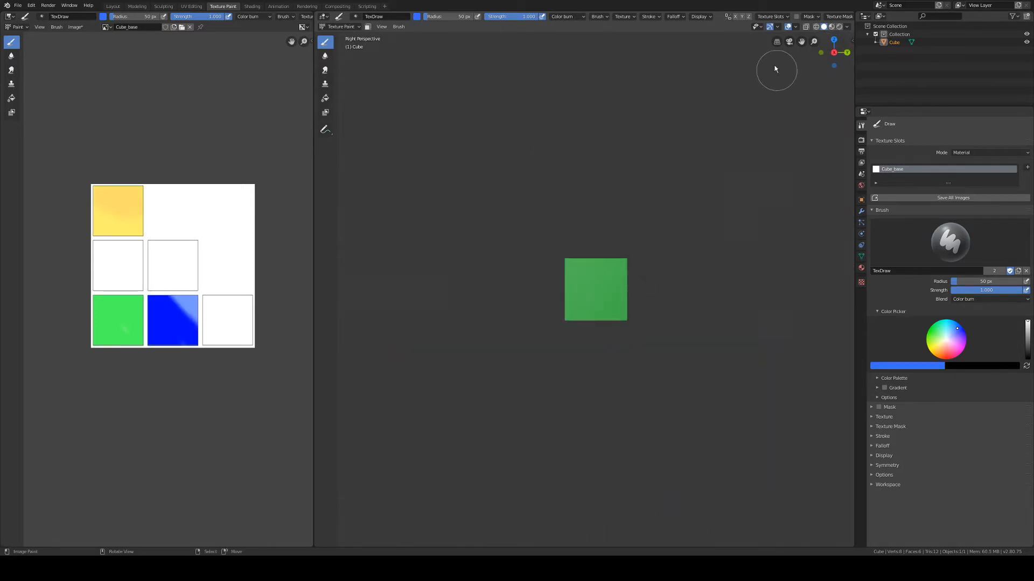
left_click(834, 52)
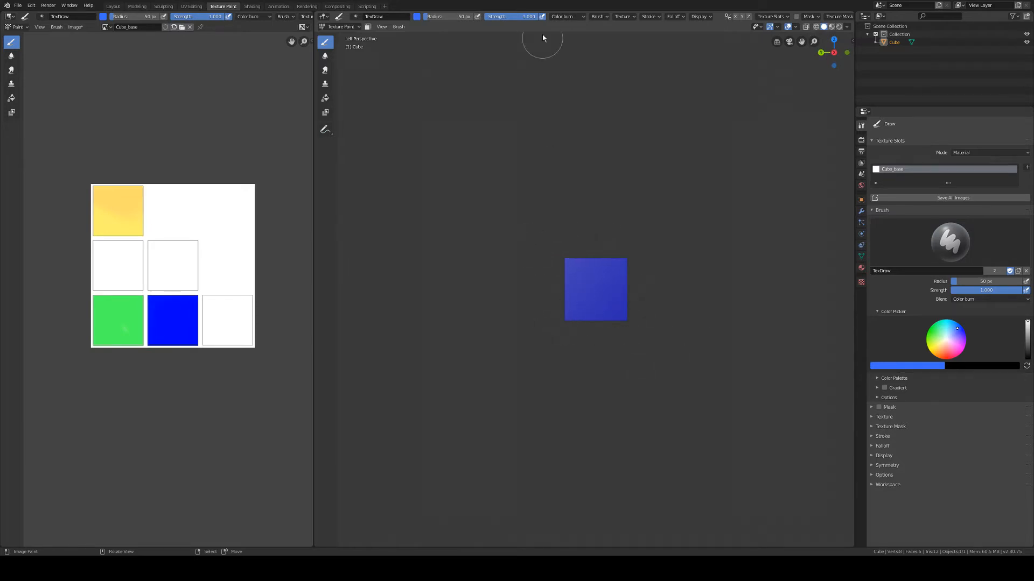
Set the brush blend mode to Mix and repaint the cube's whole left and top faces in blue.
left_click(562, 17)
left_click(560, 26)
mouse_move(621, 283)
left_mouse_down()
mouse_move(565, 282)
mouse_move(662, 292)
left_mouse_up()
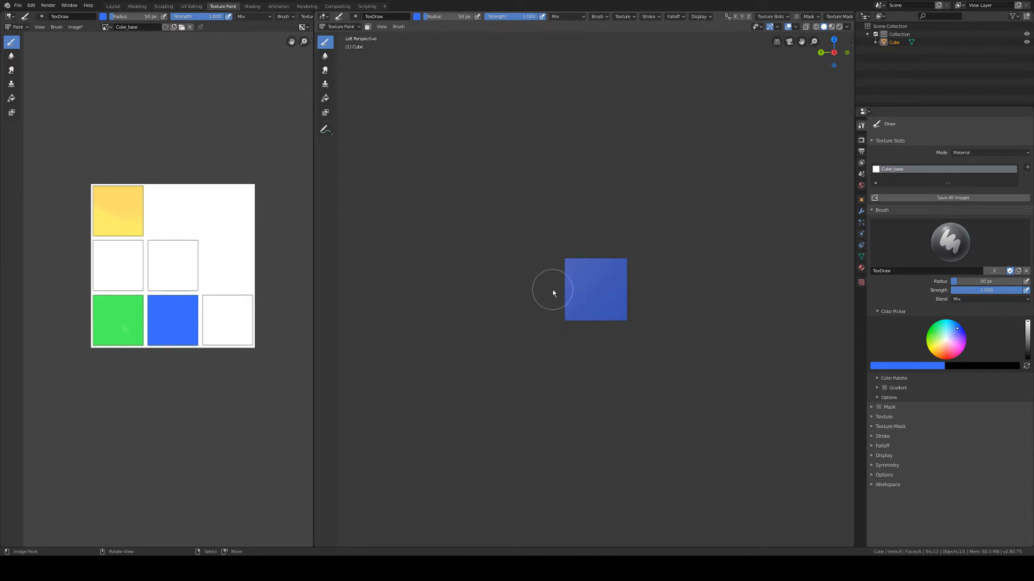
left_click(833, 40)
mouse_move(602, 303)
left_mouse_down()
mouse_move(607, 260)
mouse_move(652, 281)
mouse_move(580, 302)
left_mouse_up()
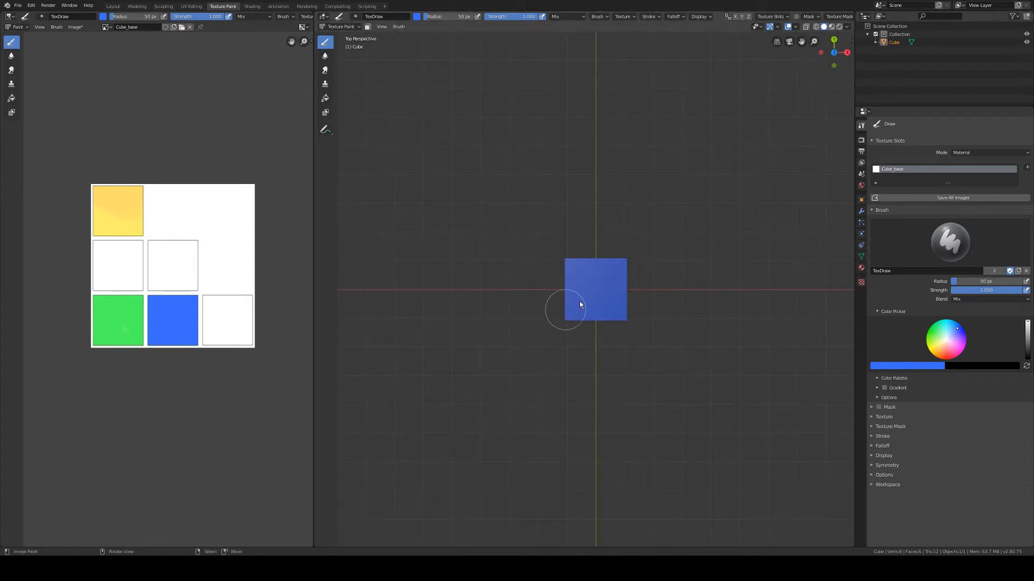
Try a blue dab on the corner shared by the top, front and right faces, and undo it.
middle_click_drag(757, 357, 570, 286)
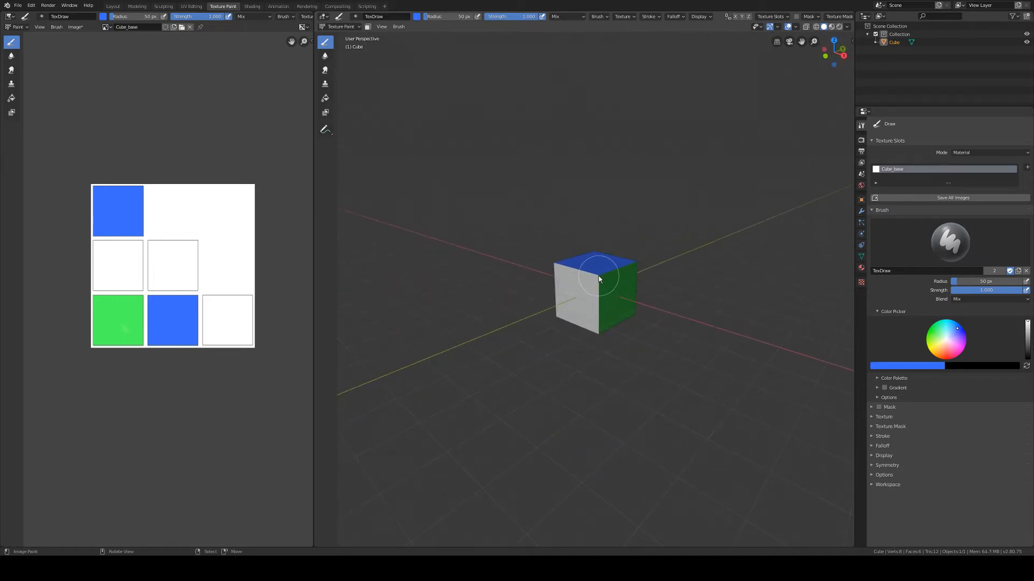
left_click_drag(599, 279, 640, 299)
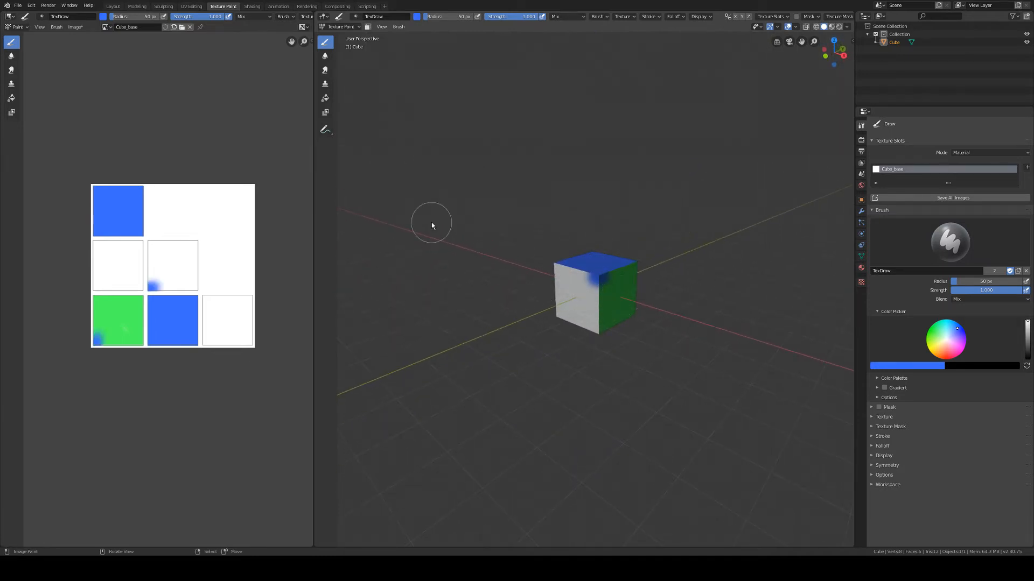
key("ctrl+z")
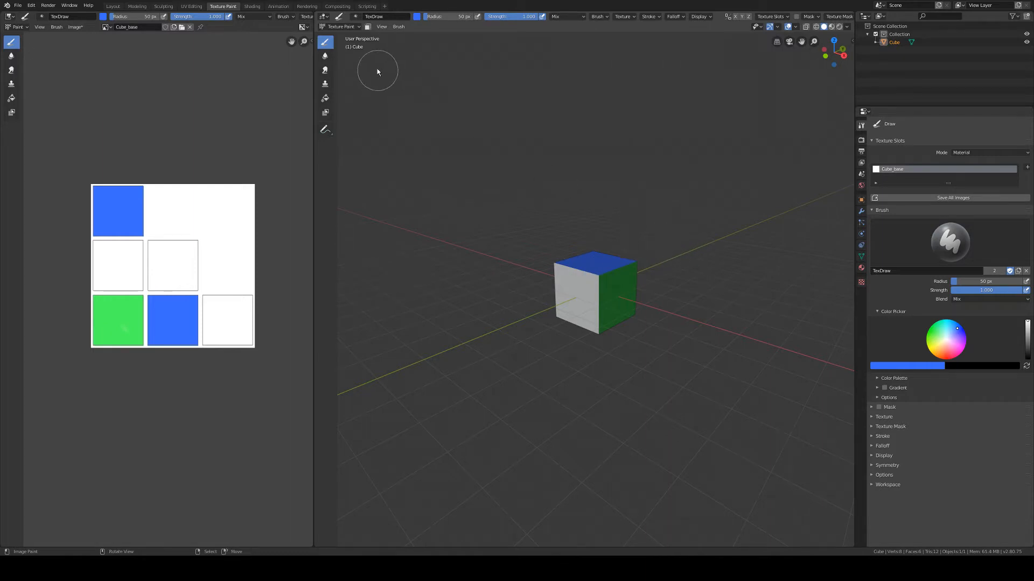
Select only the cube's white front face in Edit Mode, and return to Texture Paint with face selection masking enabled.
left_click(341, 26)
left_click(336, 44)
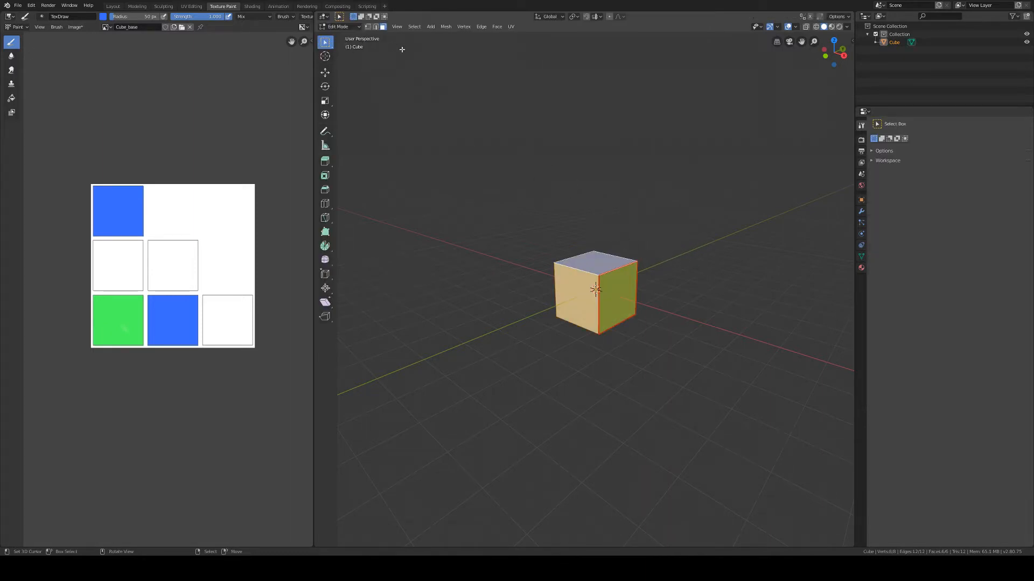
left_click(575, 288)
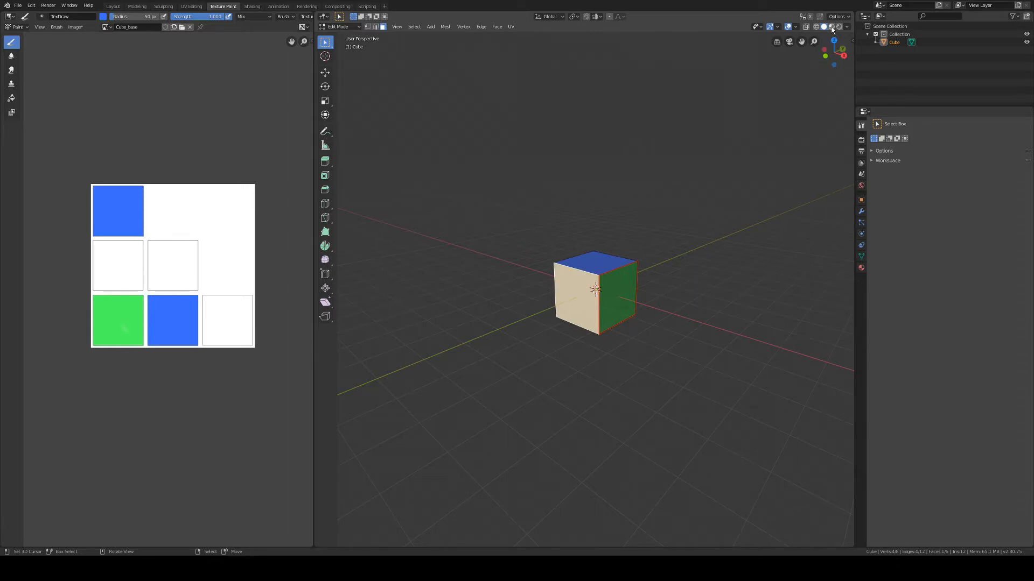
left_click(339, 26)
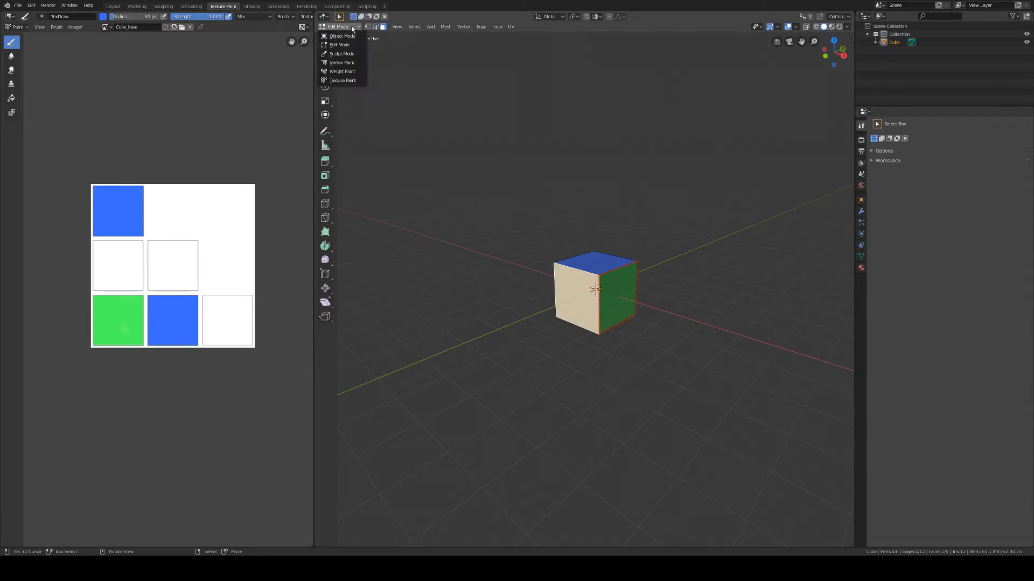
left_click(340, 80)
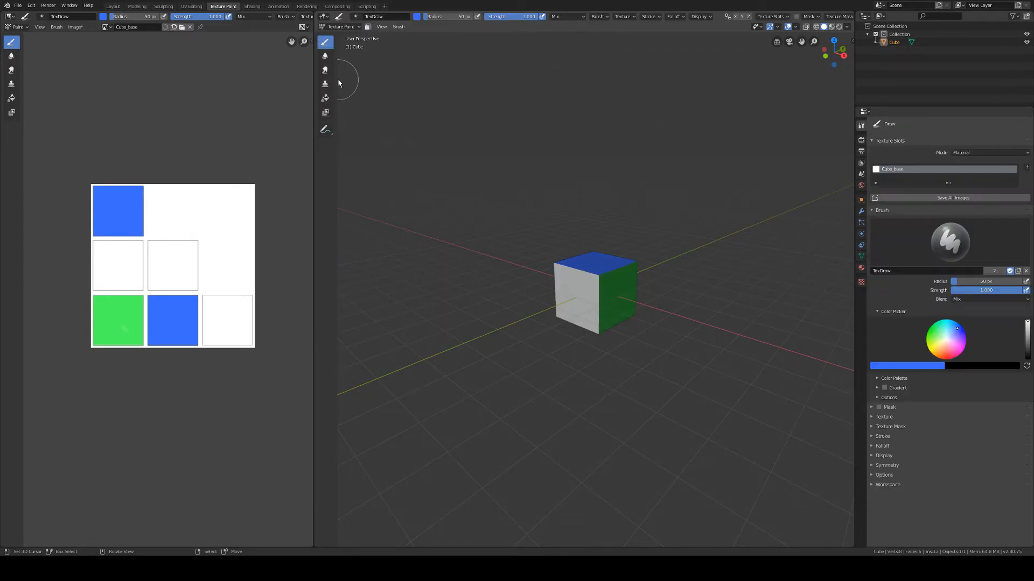
left_click(367, 27)
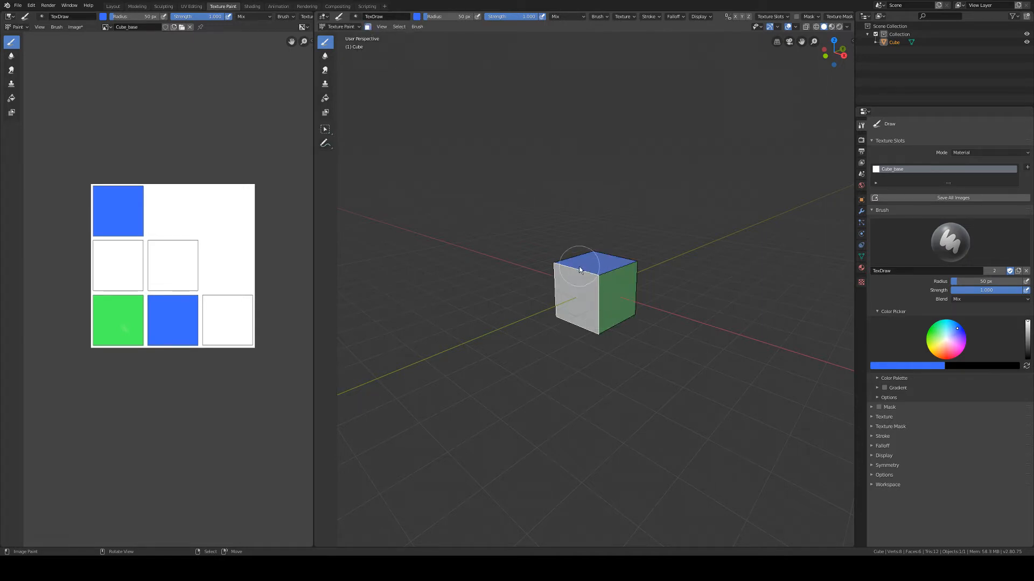
Set the brush color to red and paint over the whole masked front face.
left_click(416, 16)
left_click(452, 70)
left_click(455, 83)
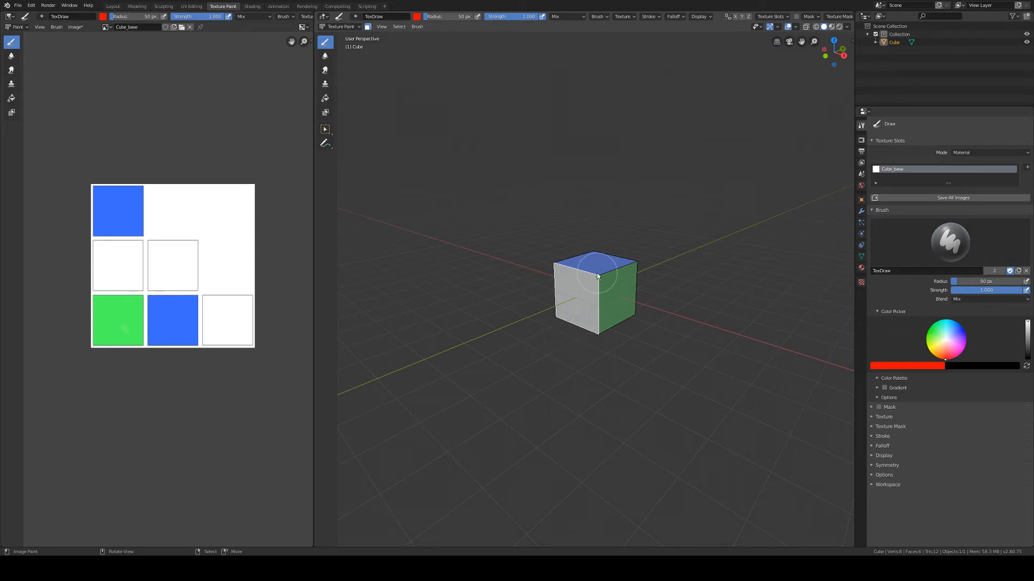
left_click(579, 286)
left_click_drag(580, 286, 547, 341)
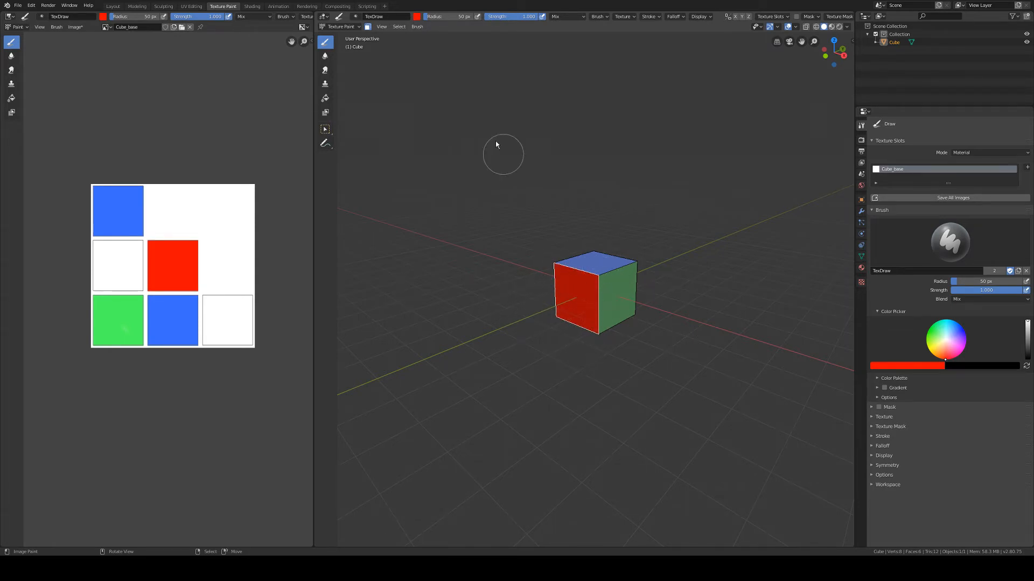
Turn off face selection masking, try a red stroke across the top and right faces, and undo it.
left_click(367, 26)
left_click(607, 277)
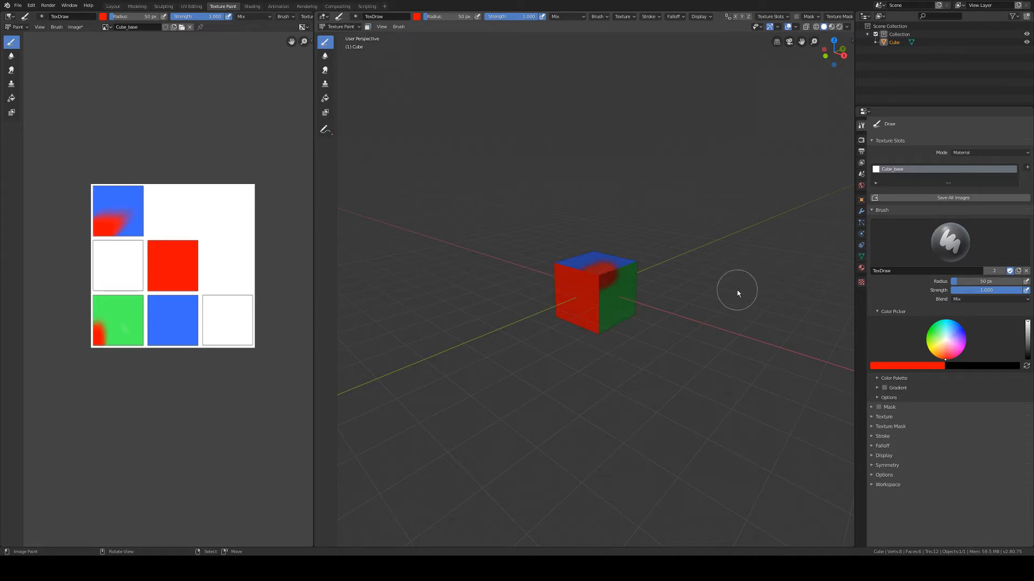
key("ctrl+z")
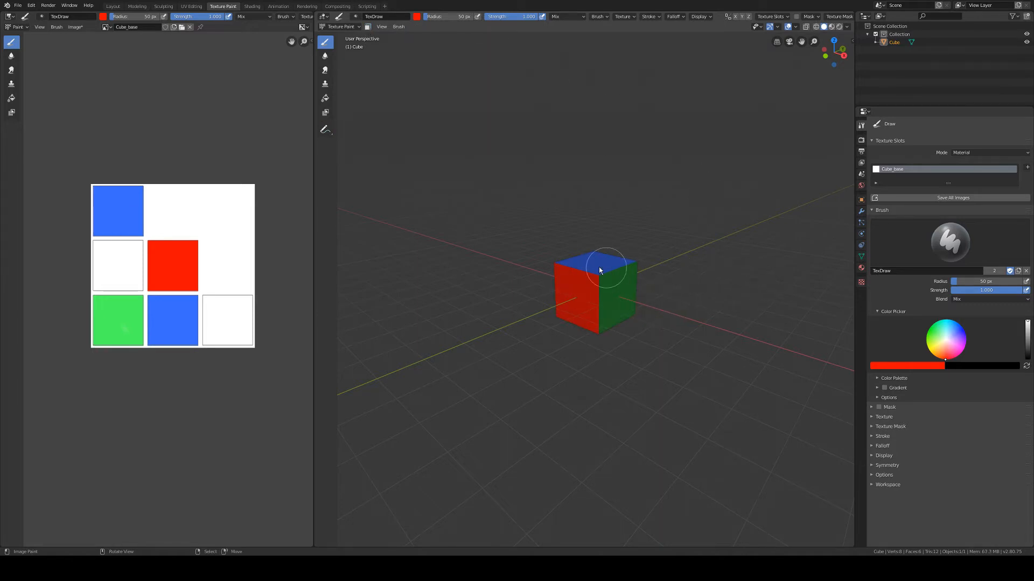
Create a new brush texture for the painting brush.
middle_click_drag(557, 296, 564, 333, "alt")
scroll(620, 328, "up", 3)
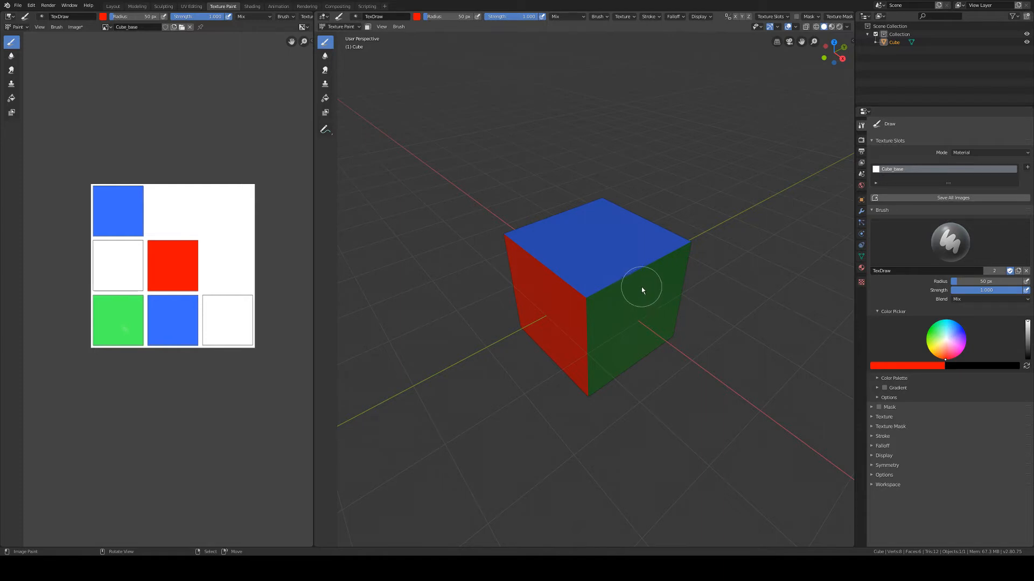
scroll(648, 269, "down", 2)
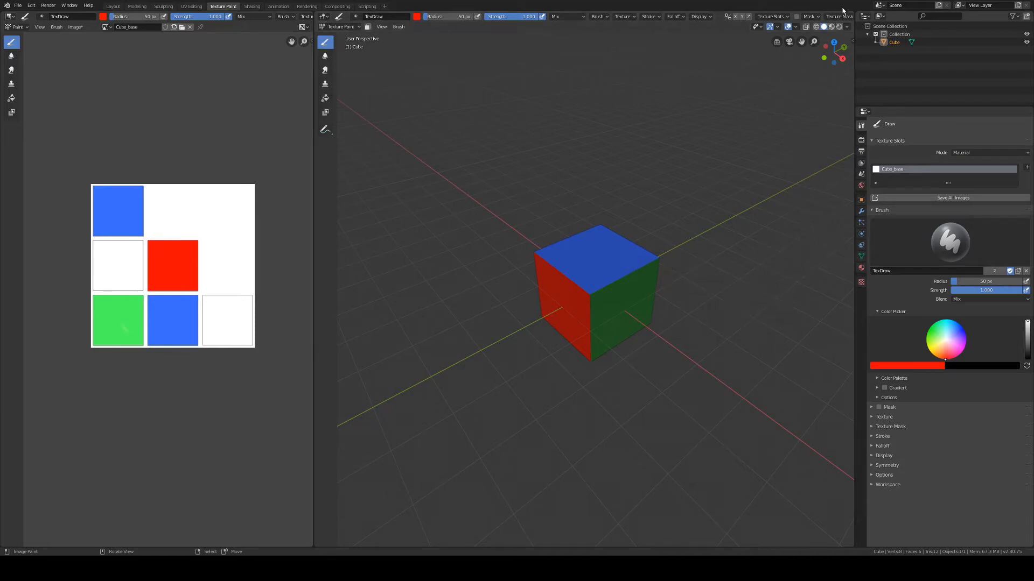
left_click(861, 282)
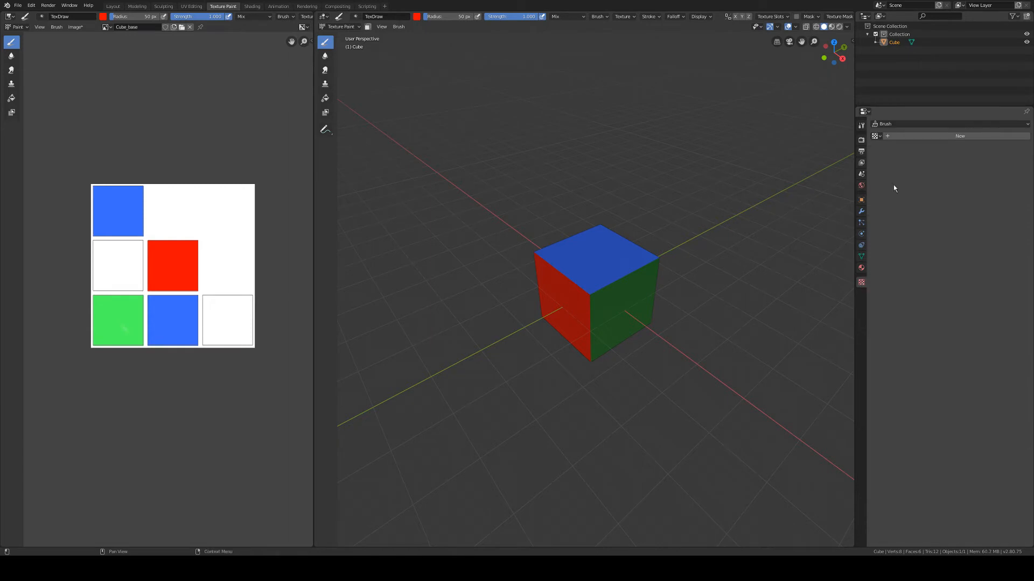
left_click(919, 136)
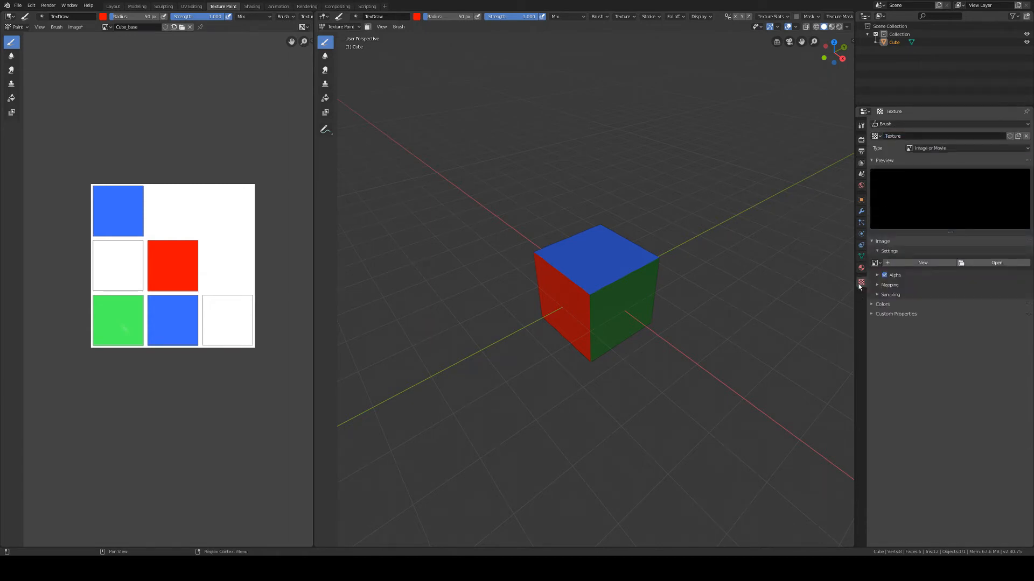
Load the image "Tileable metal scratch rust texture (20).jpg" from X:\Textures\Metal into the brush texture.
left_click(980, 262)
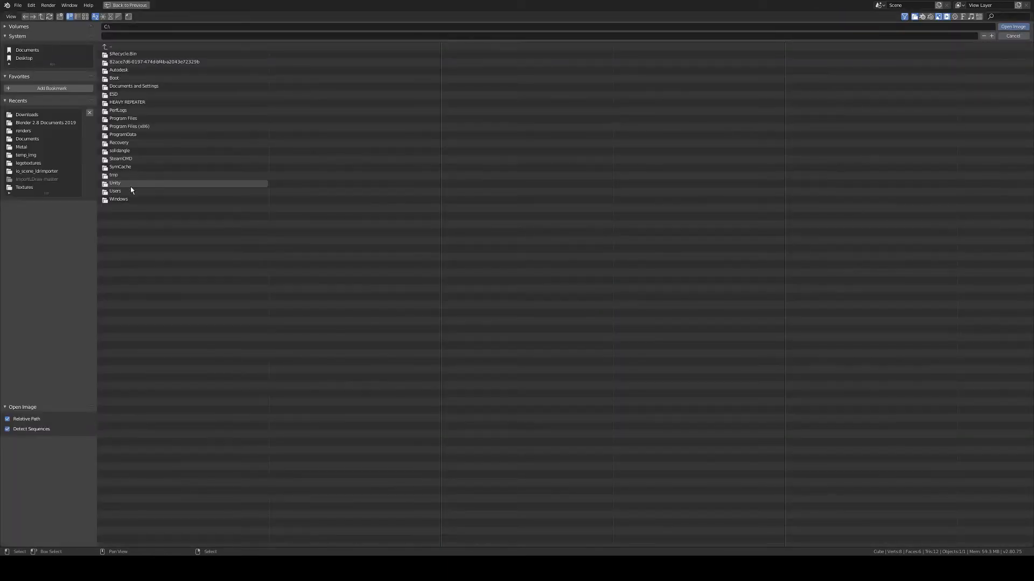
left_click(7, 77)
left_click(7, 77)
left_click(6, 39)
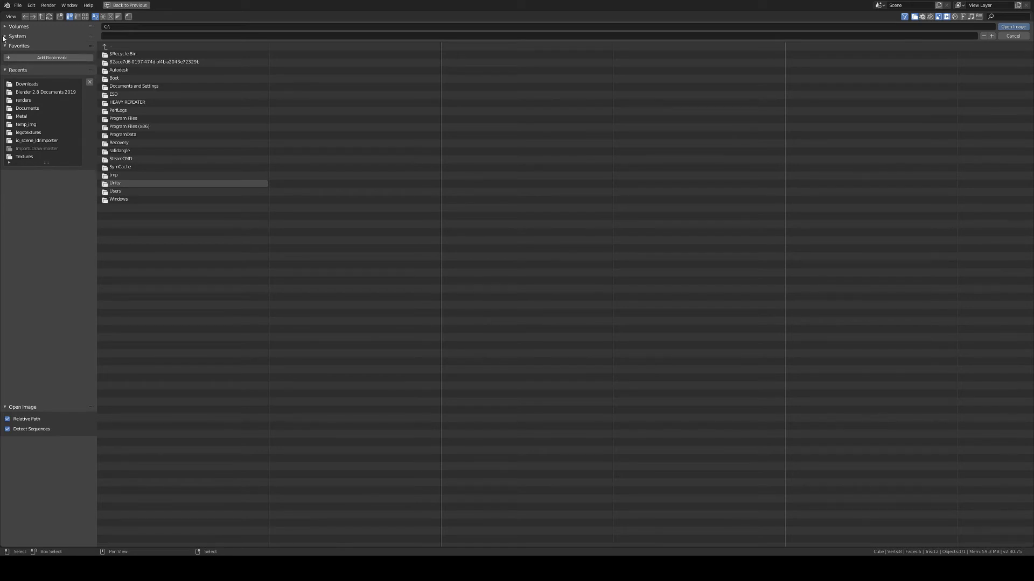
left_click(5, 27)
left_click(19, 97)
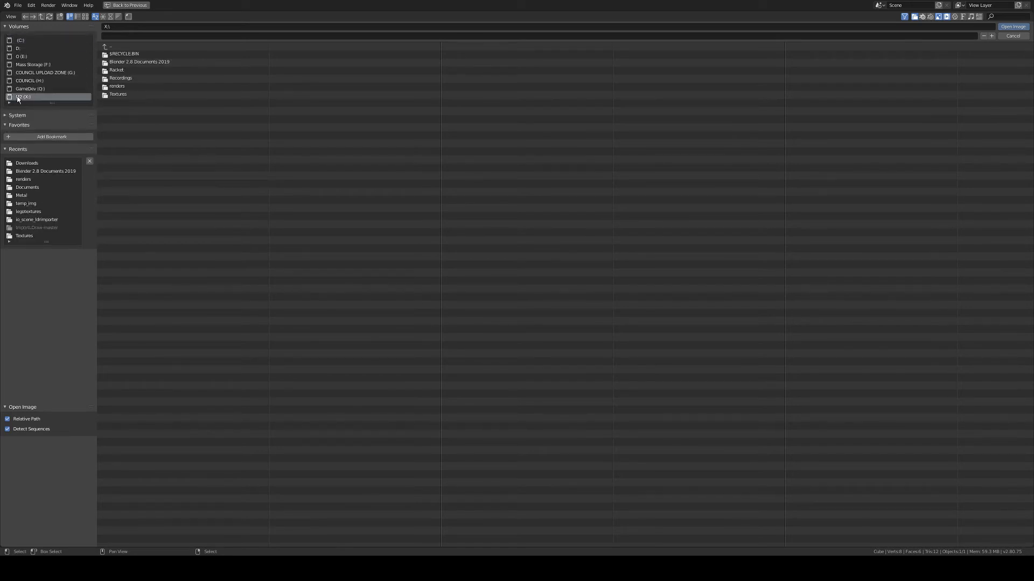
double_click(119, 96)
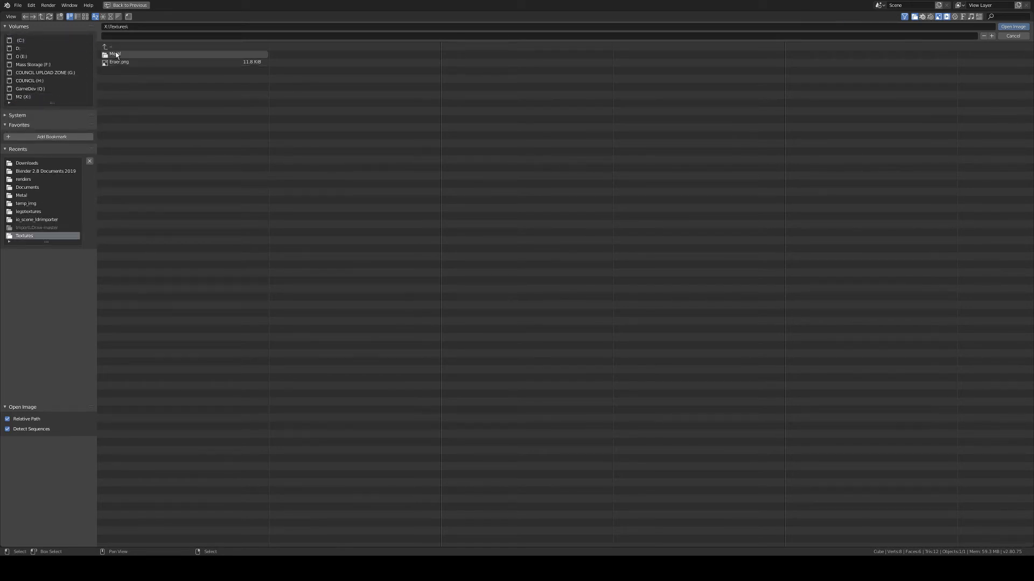
double_click(115, 55)
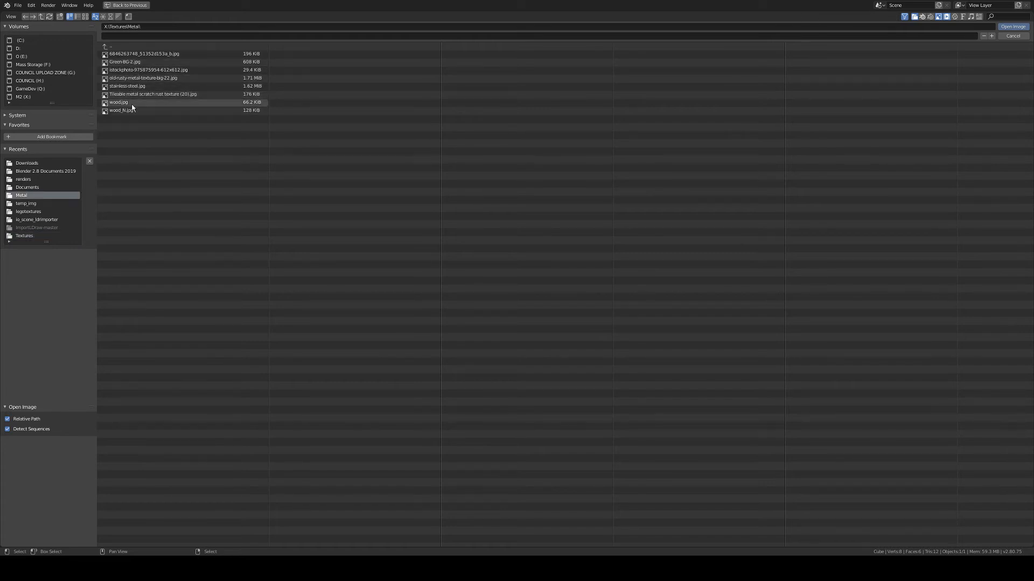
left_click(147, 95)
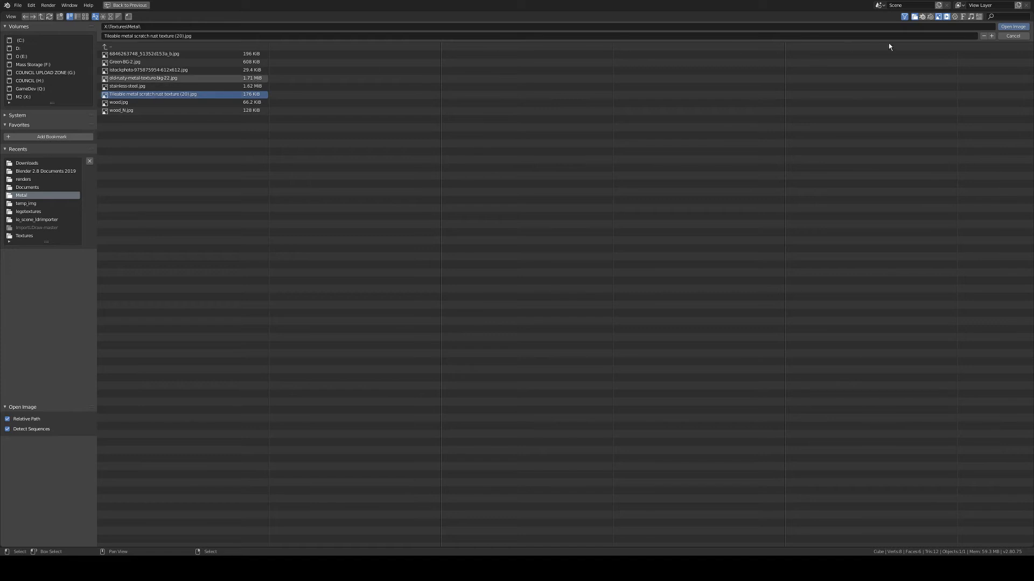
left_click(1013, 27)
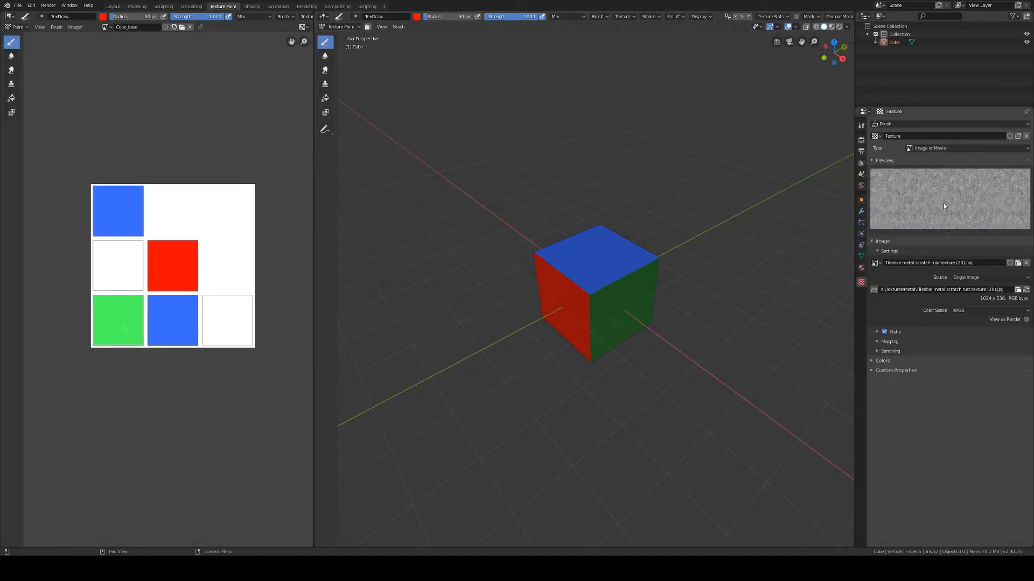
Set the brush texture mapping to Stencil, and scale down and move the stencil over the cube in the viewport.
left_click(625, 17)
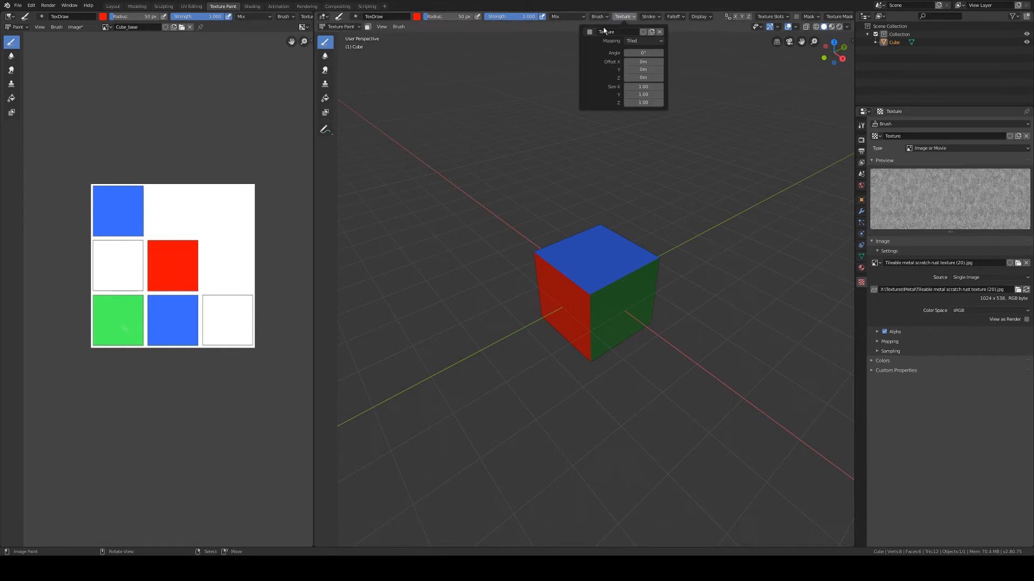
left_click(642, 41)
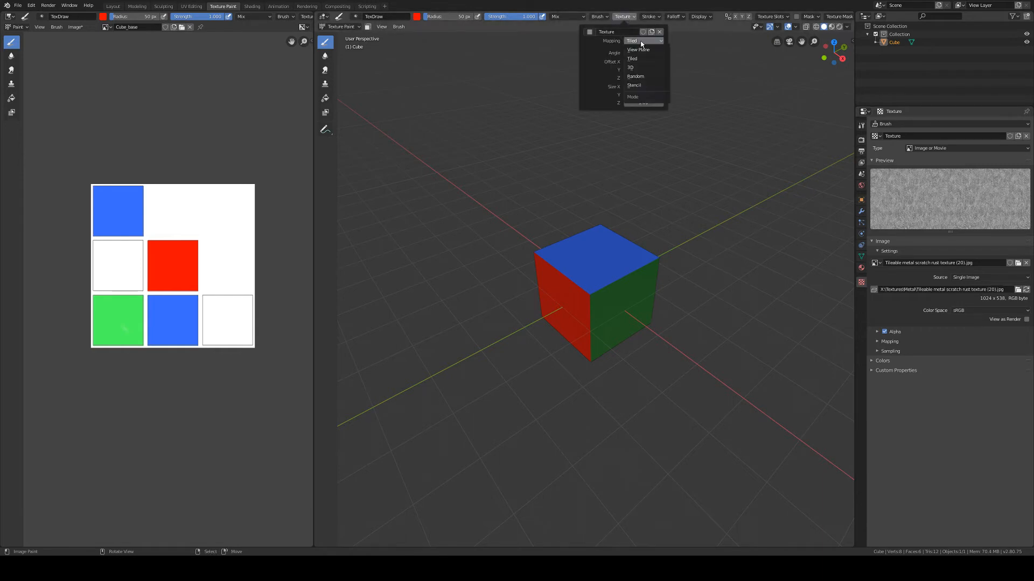
left_click(640, 86)
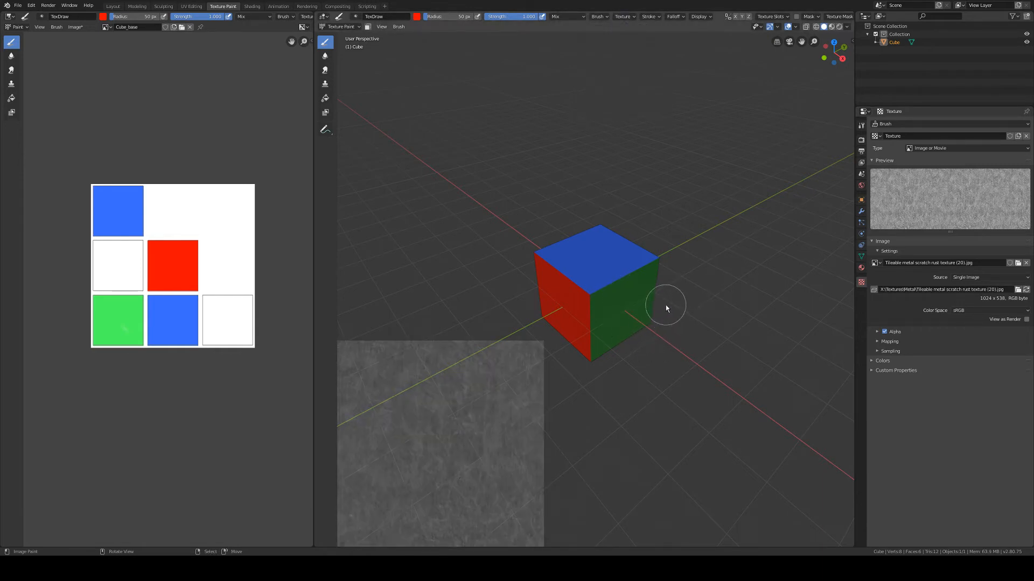
mouse_move(438, 418)
right_mouse_down()
mouse_move(526, 321)
mouse_move(589, 273)
mouse_move(647, 286)
mouse_move(611, 297)
right_mouse_up()
Sample the cube's green color and paint the metal texture through the stencil onto the green face and the adjoining edge of the blue top.
key("s")
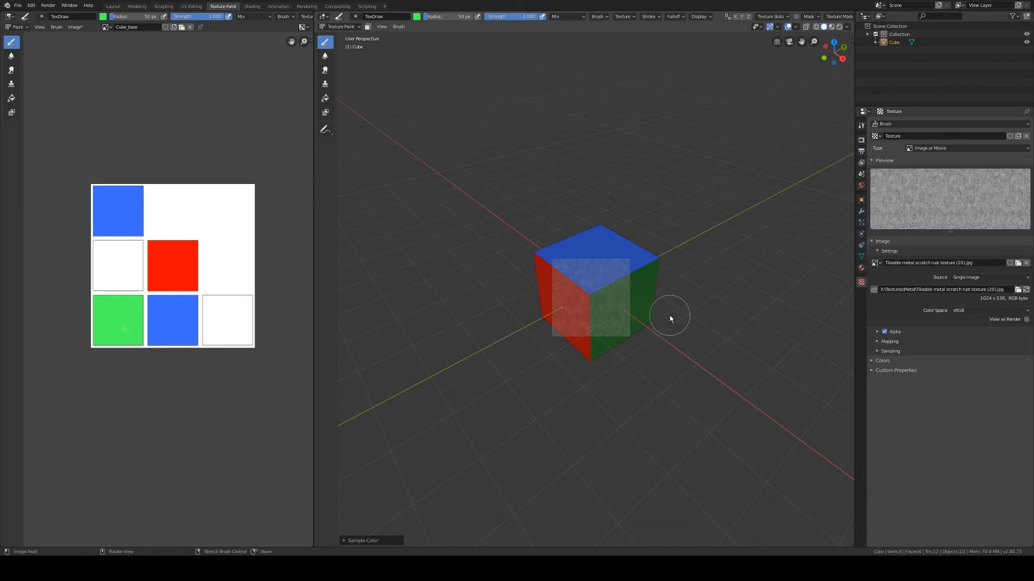
middle_click_drag(669, 314, 638, 295)
mouse_move(563, 294)
left_mouse_down()
mouse_move(584, 282)
mouse_move(485, 320)
mouse_move(507, 272)
mouse_move(594, 304)
mouse_move(546, 267)
left_mouse_up()
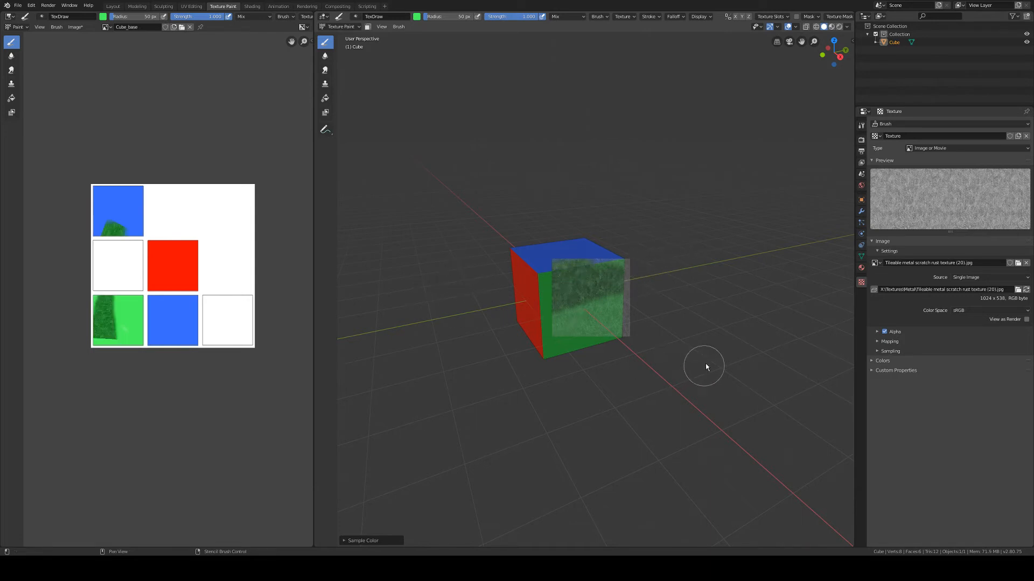
mouse_move(705, 364)
middle_mouse_down()
mouse_move(743, 307)
mouse_move(693, 295)
mouse_move(617, 302)
mouse_move(643, 283)
mouse_move(602, 302)
mouse_move(614, 293)
middle_mouse_up()
scroll(713, 295, "up", 4)
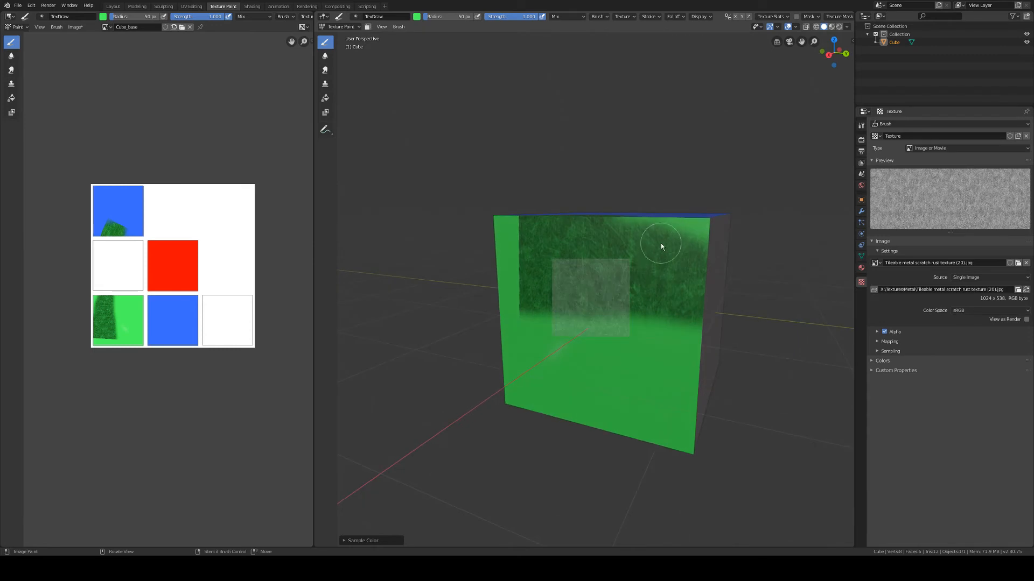
middle_click_drag(651, 334, 651, 248)
left_click_drag(584, 267, 574, 279)
middle_click_drag(672, 258, 629, 321)
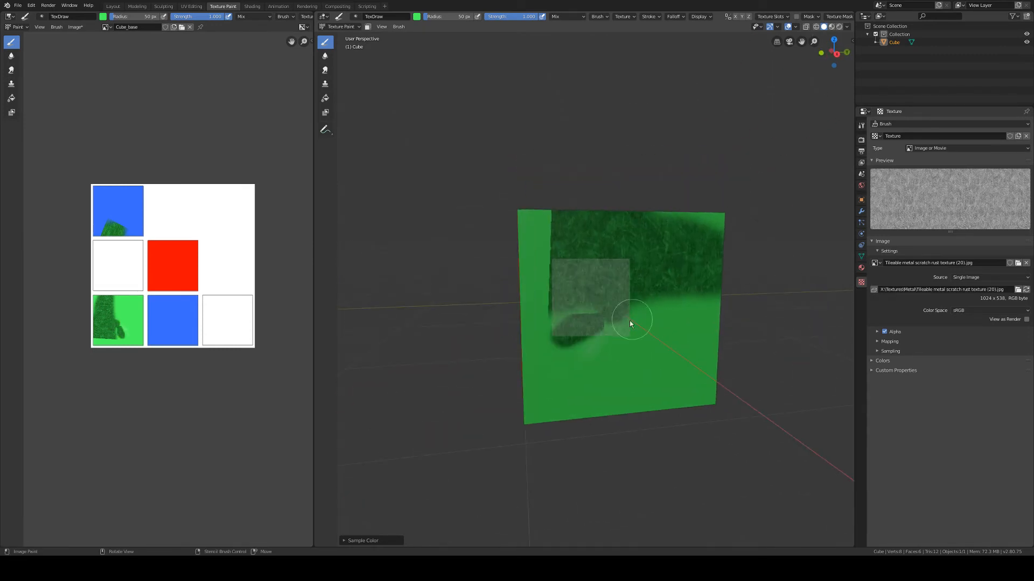
Try a green stencil stroke over the lower-right white square of the Cube_base image, and undo it.
middle_click_drag(199, 259, 245, 224)
scroll(257, 260, "up", 1)
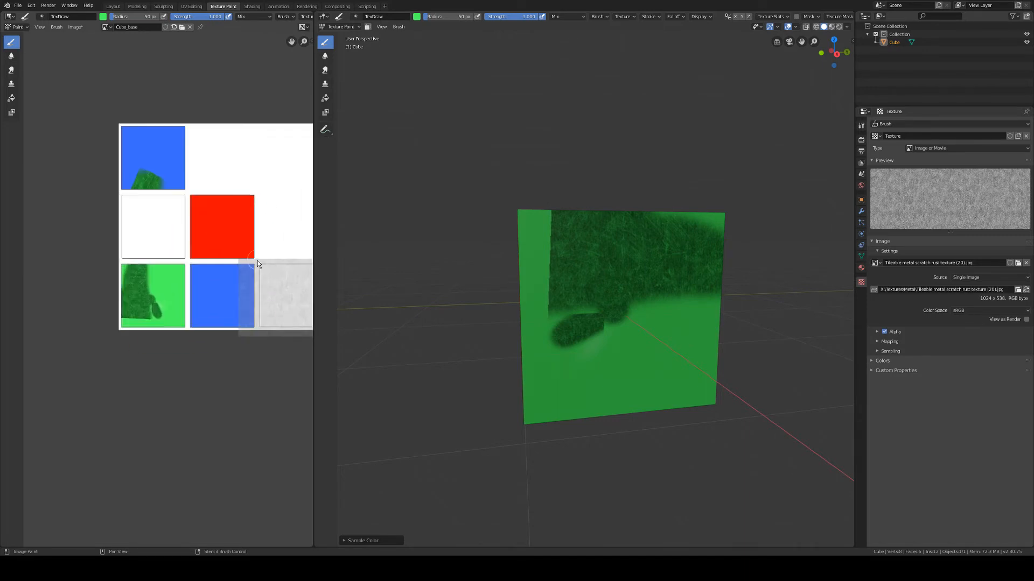
scroll(259, 265, "down", 1)
left_click_drag(287, 274, 214, 289)
key("ctrl+z")
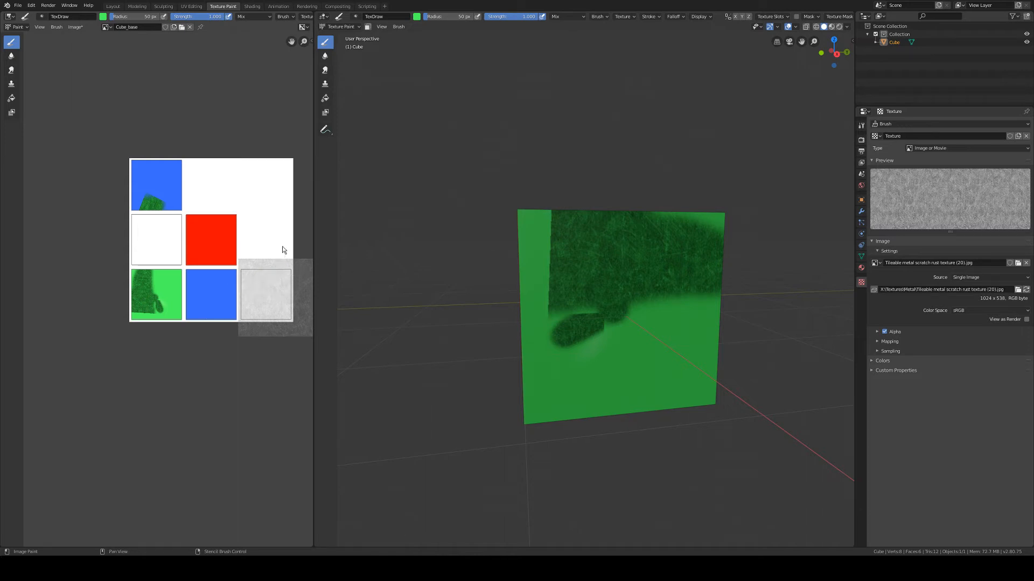
Set the brush color to white and paint the metal texture over the image's lower-right white square, covering the cube's bottom face.
left_click(102, 17)
left_click_drag(141, 41, 128, 30)
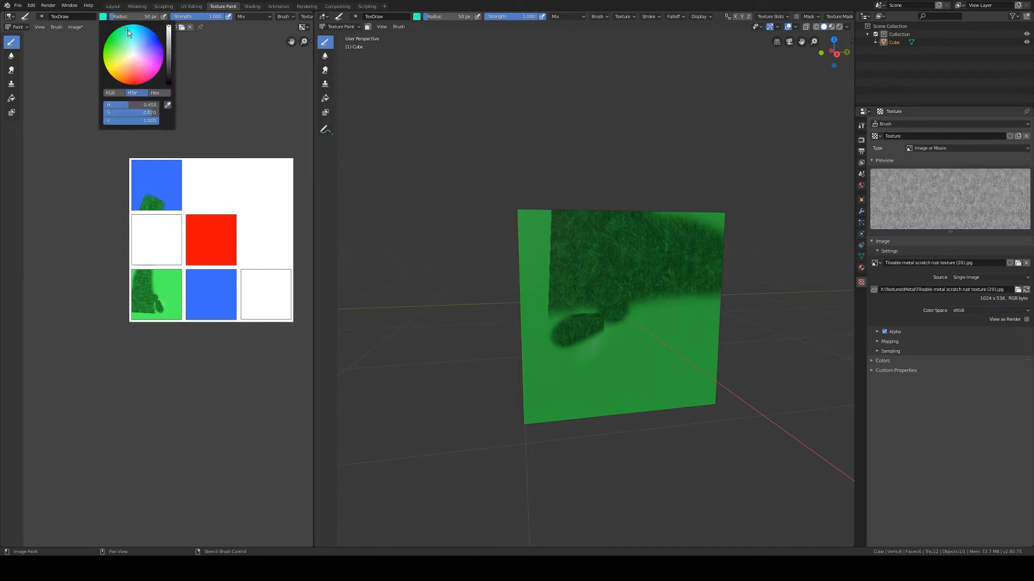
mouse_move(128, 105)
left_mouse_down()
mouse_move(178, 105)
mouse_move(161, 112)
left_mouse_up()
left_click(111, 93)
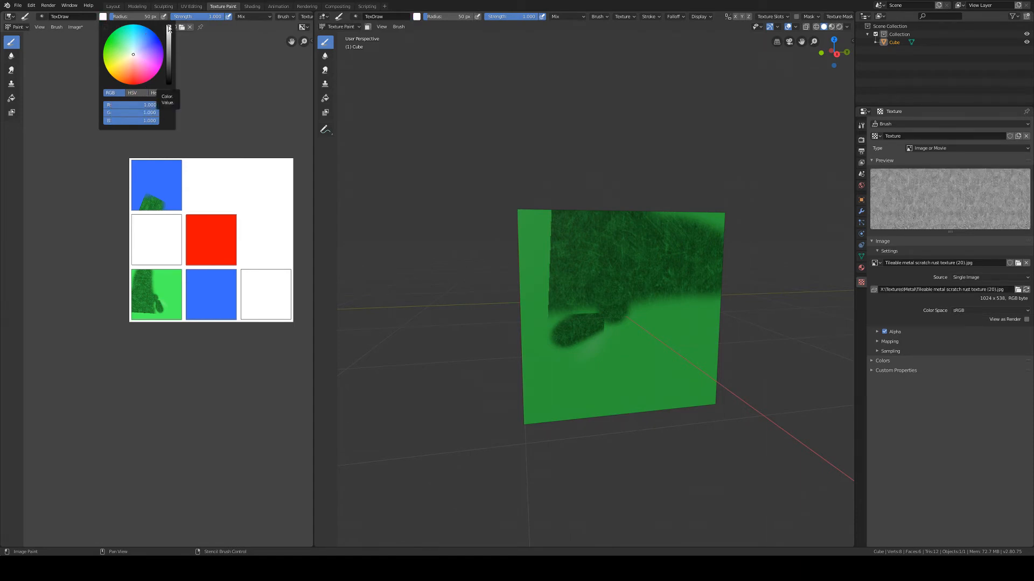
mouse_move(266, 284)
left_mouse_down()
mouse_move(227, 285)
mouse_move(321, 268)
mouse_move(250, 275)
mouse_move(237, 294)
mouse_move(196, 303)
mouse_move(339, 296)
mouse_move(319, 275)
mouse_move(291, 320)
mouse_move(228, 330)
mouse_move(143, 321)
mouse_move(202, 287)
mouse_move(316, 280)
left_mouse_up()
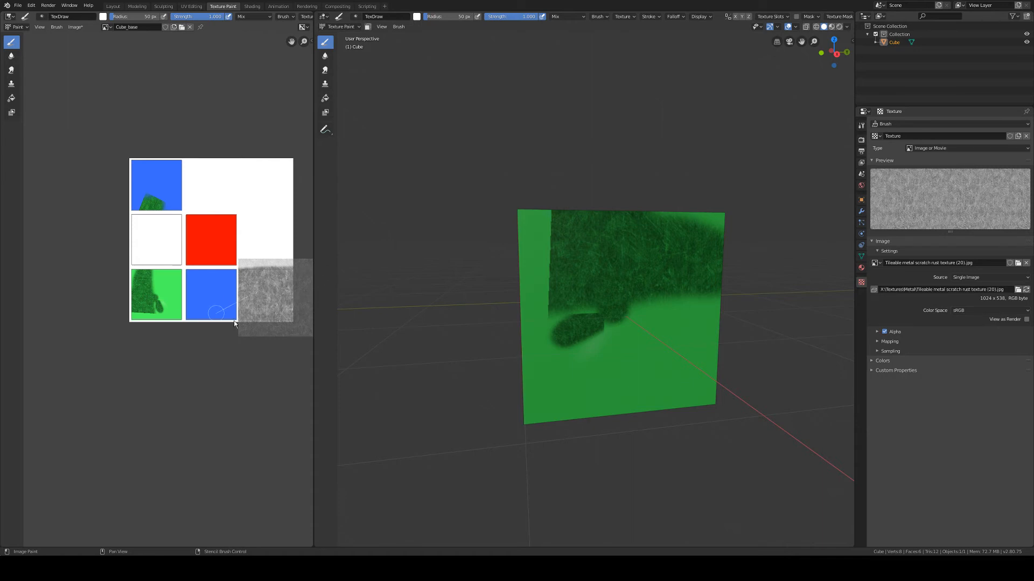
mouse_move(657, 295)
middle_mouse_down()
mouse_move(669, 311)
mouse_move(773, 309)
mouse_move(353, 296)
mouse_move(353, 253)
mouse_move(496, 289)
mouse_move(492, 272)
middle_mouse_up()
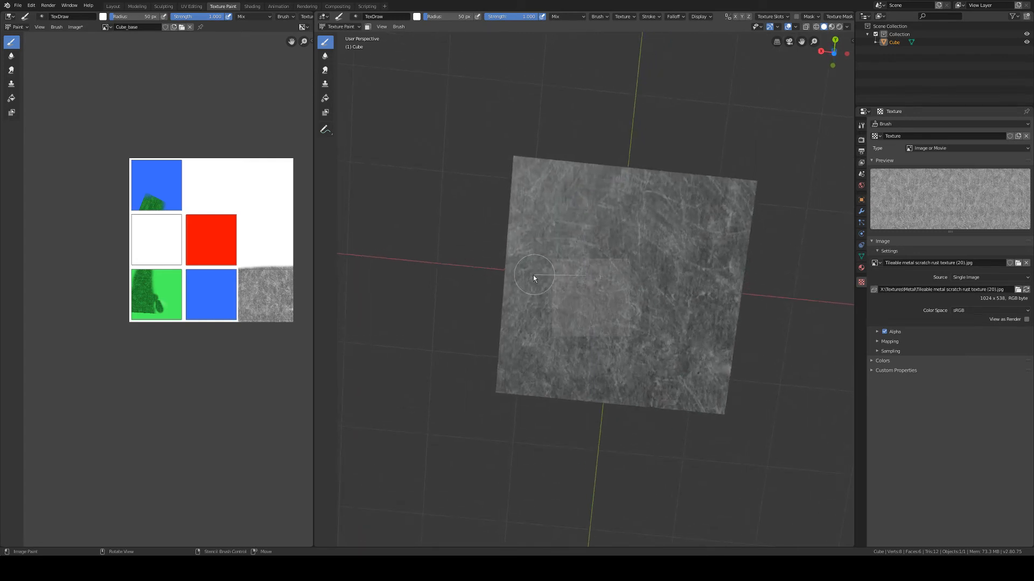
middle_click_drag(683, 346, 359, 286)
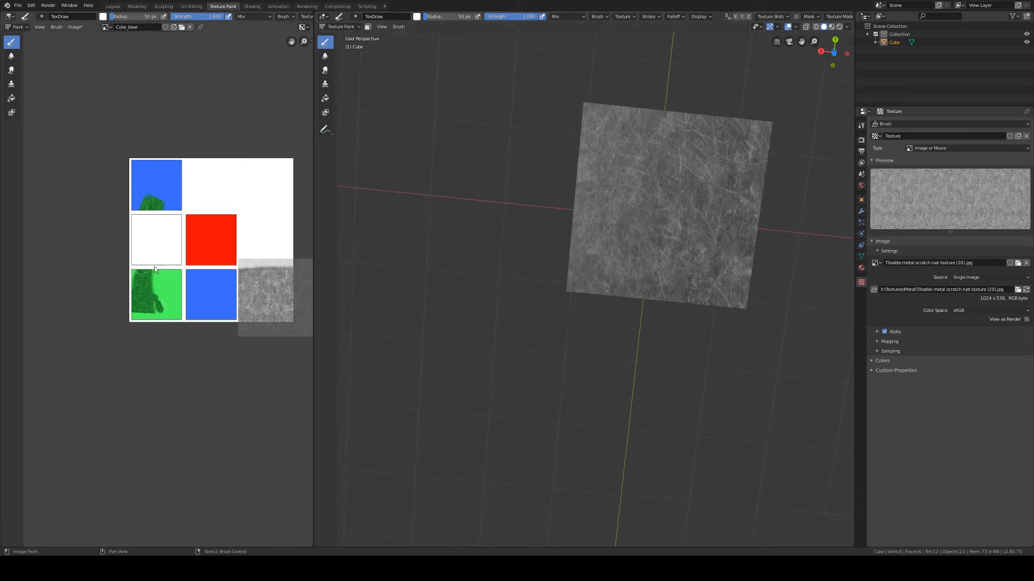
middle_click_drag(345, 245, 663, 294)
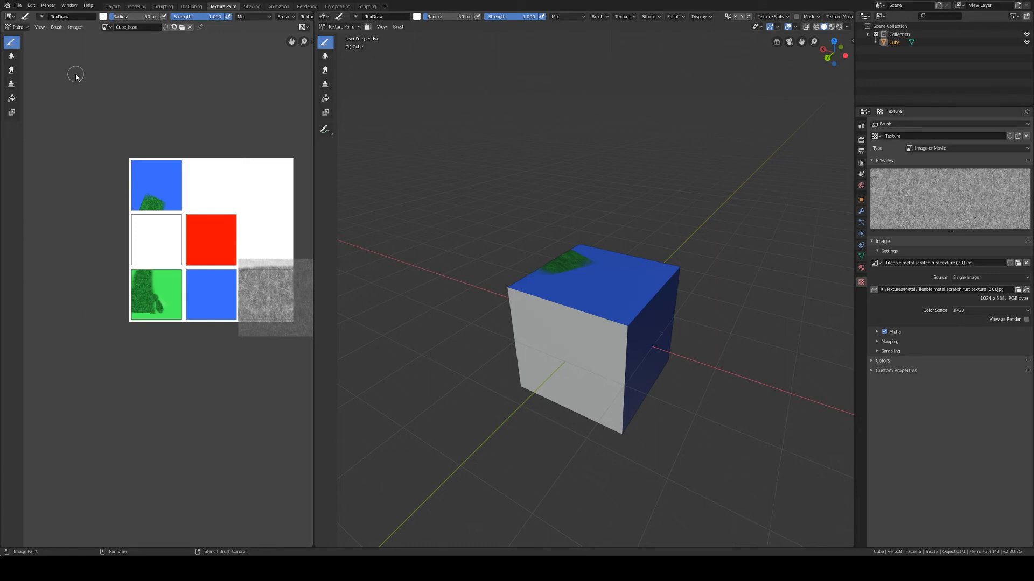
Pack the painted Cube_base image and turn on Automatically Pack Into .blend for external data.
left_click(74, 27)
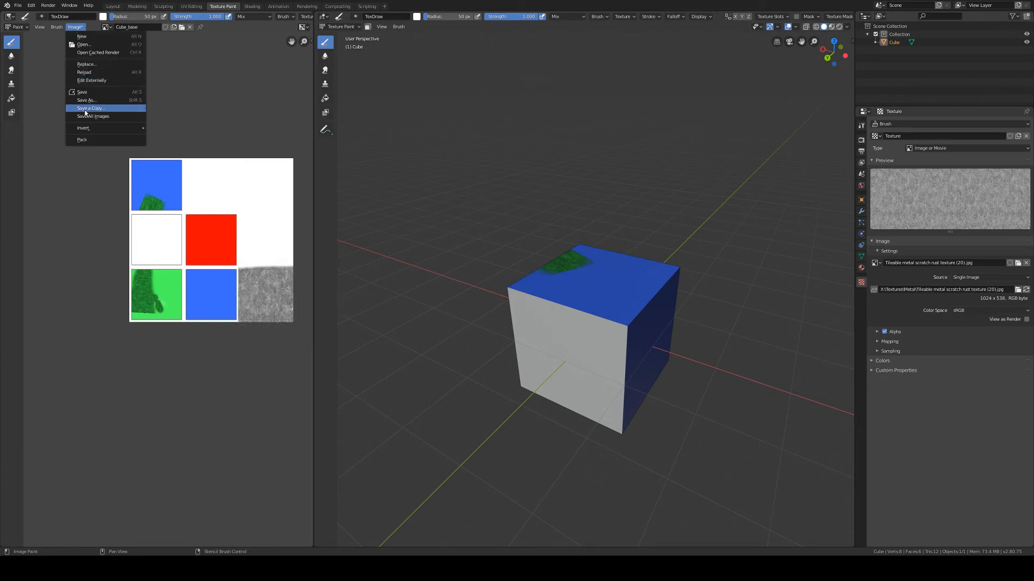
left_click(83, 141)
left_click(19, 7)
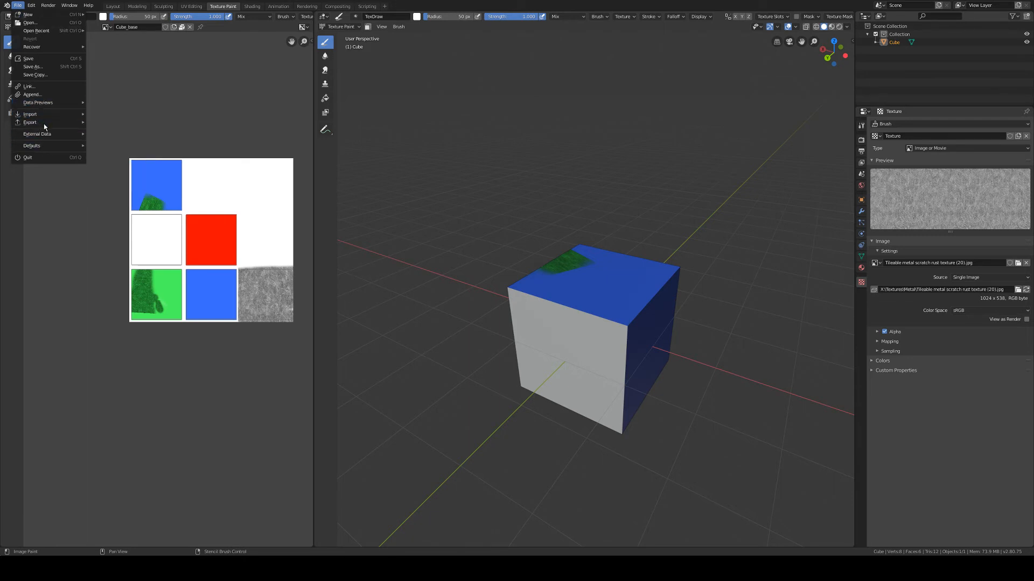
mouse_move(51, 135)
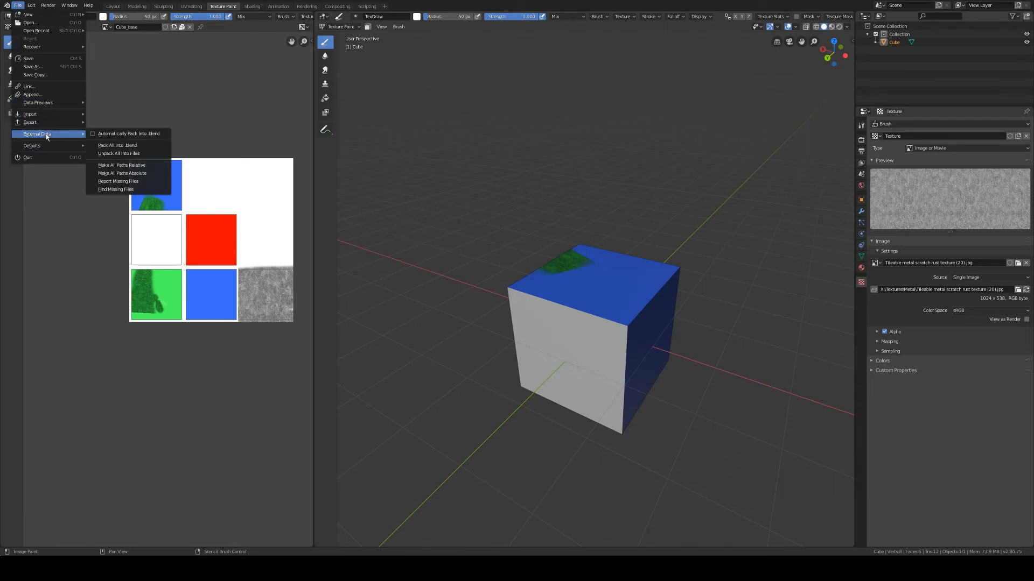
left_click(92, 133)
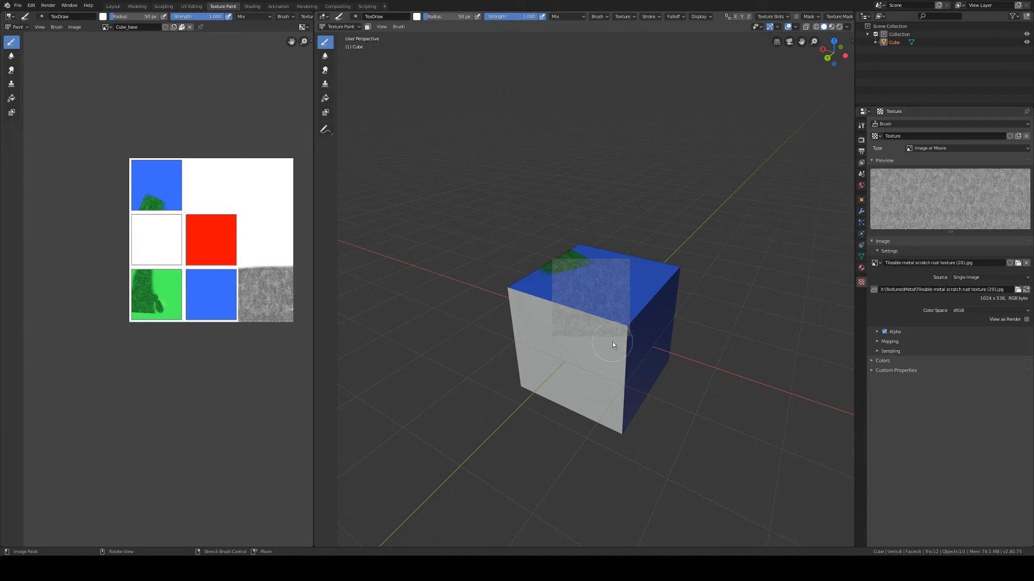
middle_click_drag(694, 321, 696, 282)
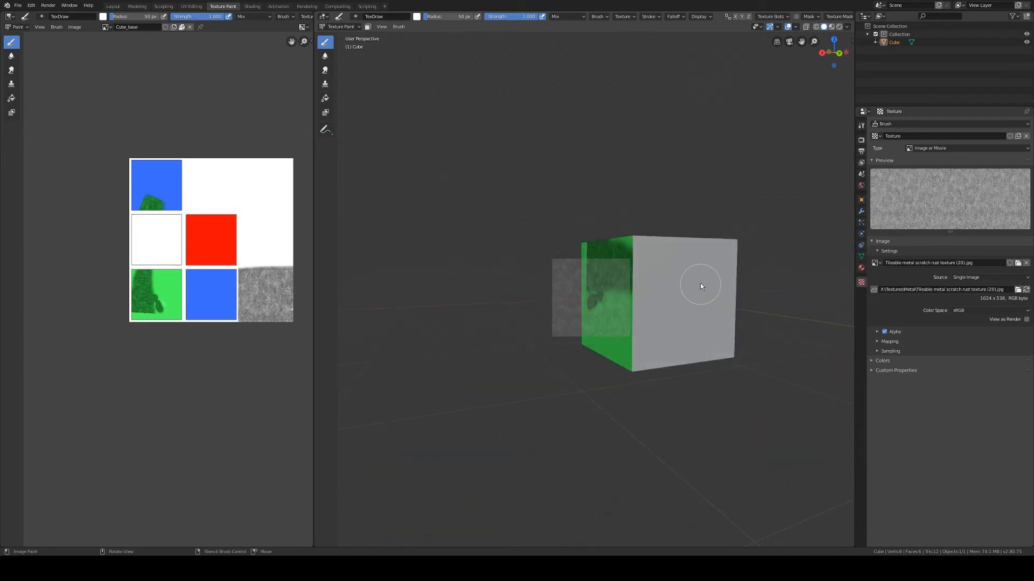
mouse_move(591, 297)
middle_mouse_down()
mouse_move(710, 302)
mouse_move(613, 302)
mouse_move(610, 323)
mouse_move(607, 295)
mouse_move(636, 289)
middle_mouse_up()
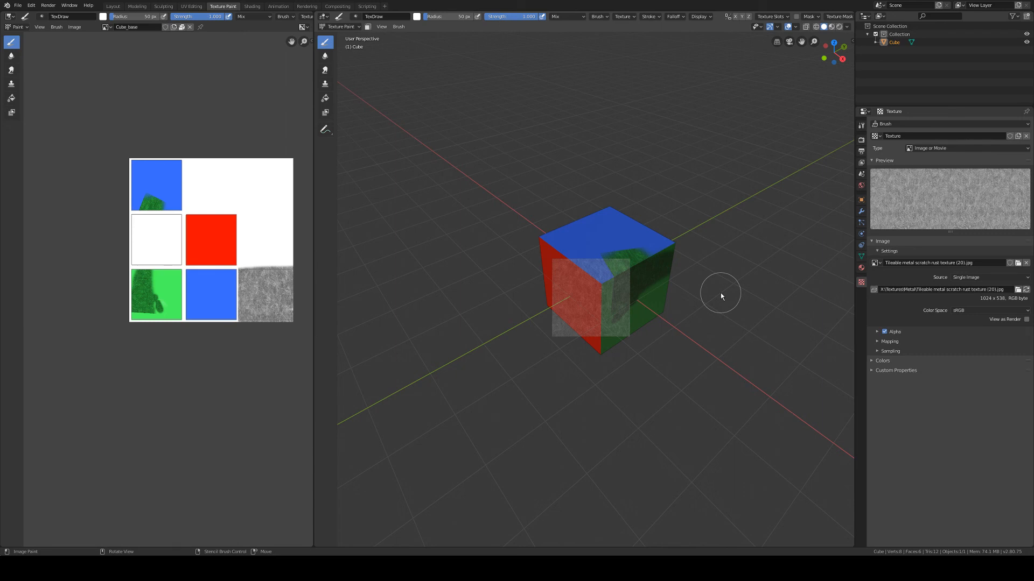
middle_click_drag(720, 293, 634, 296)
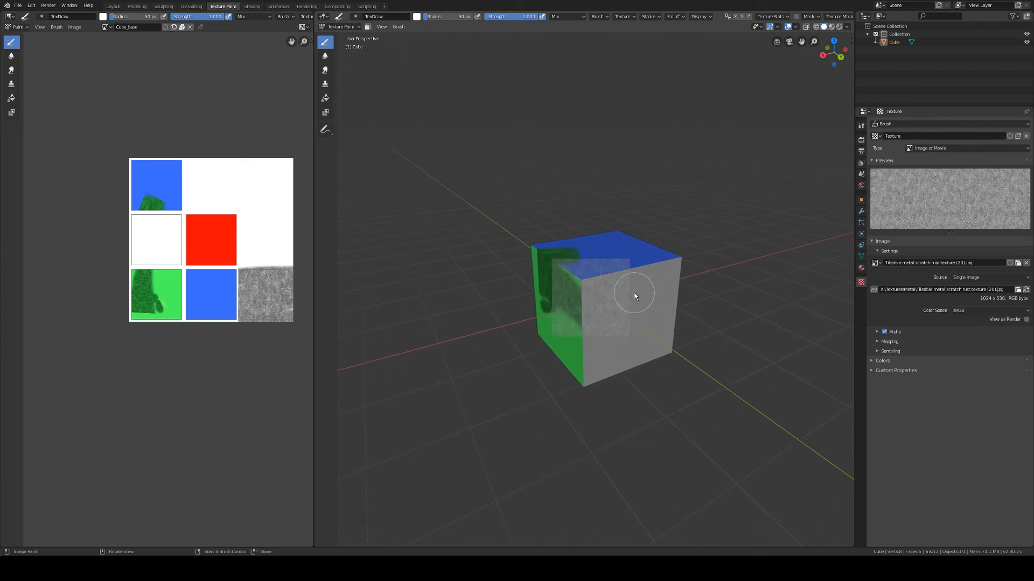
mouse_move(634, 296)
middle_mouse_down()
mouse_move(640, 306)
mouse_move(638, 296)
middle_mouse_up()
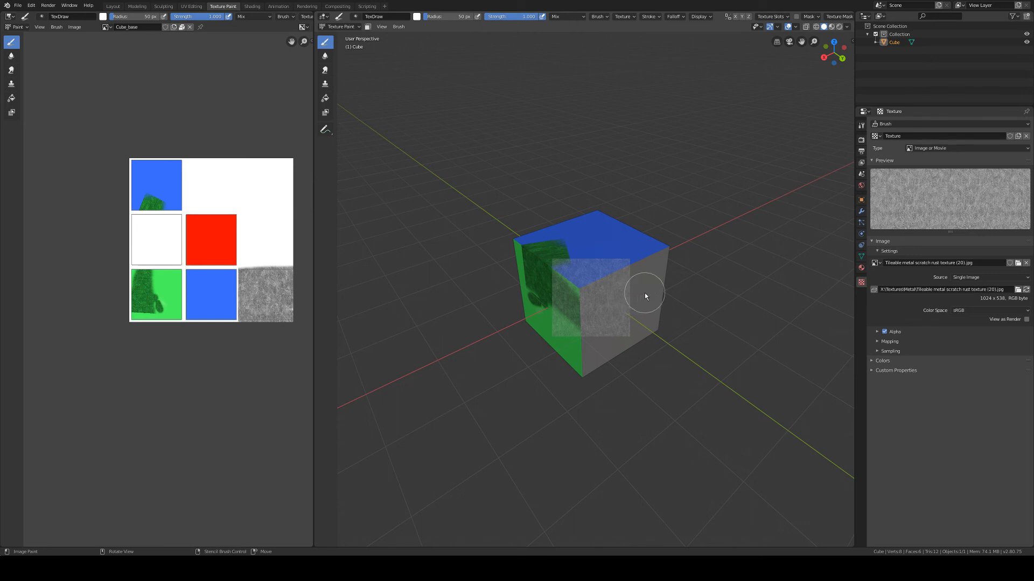
middle_click_drag(644, 292, 655, 302, "shift")
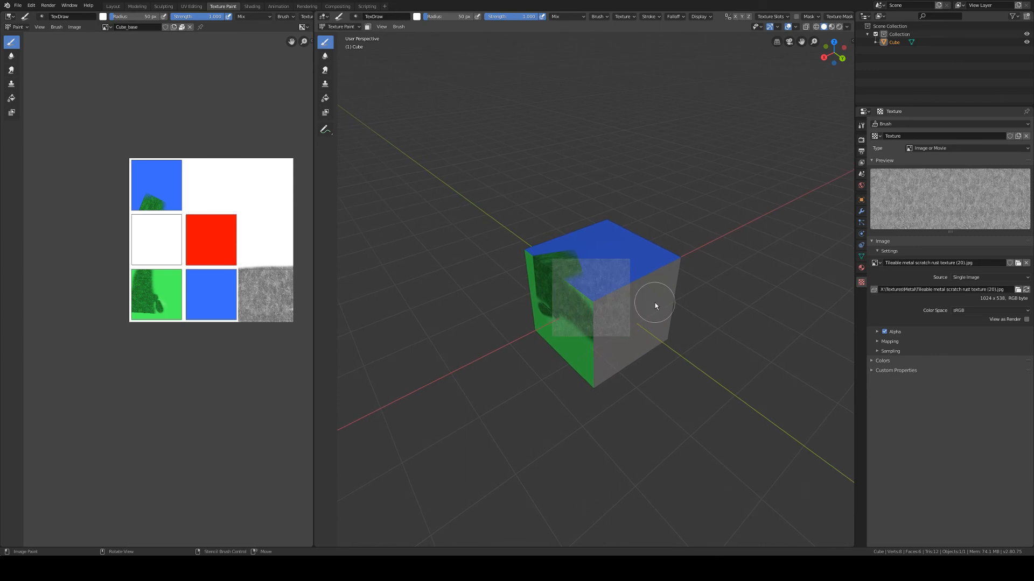